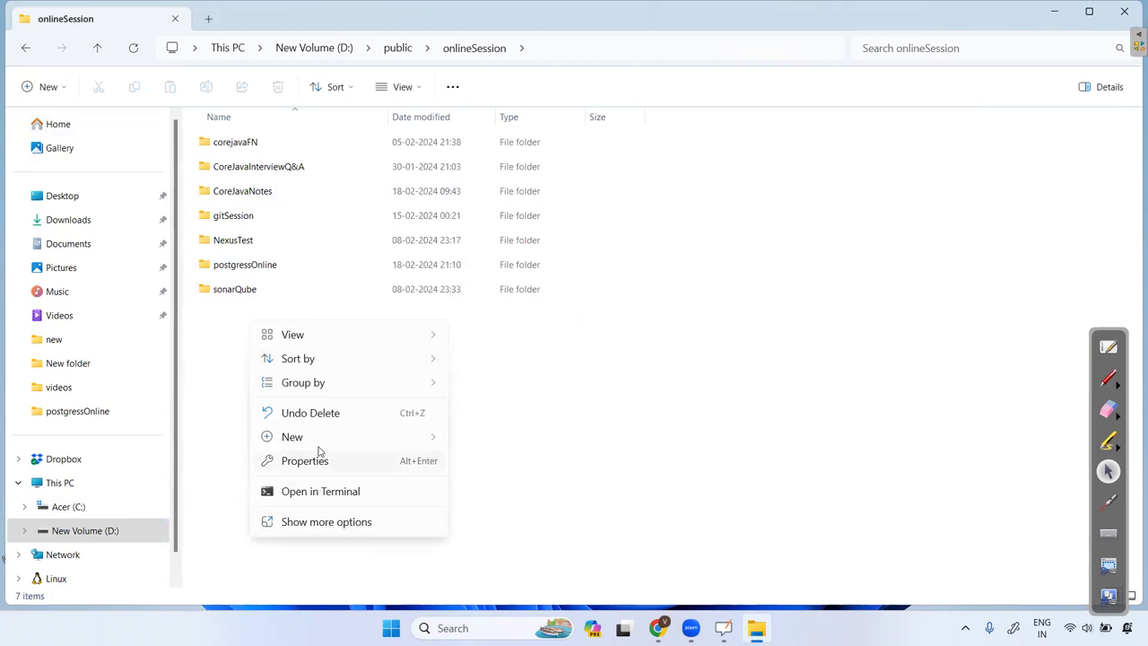
Create a new folder in onlineSession named PostgressWithDocker.
mouse_move(438, 441)
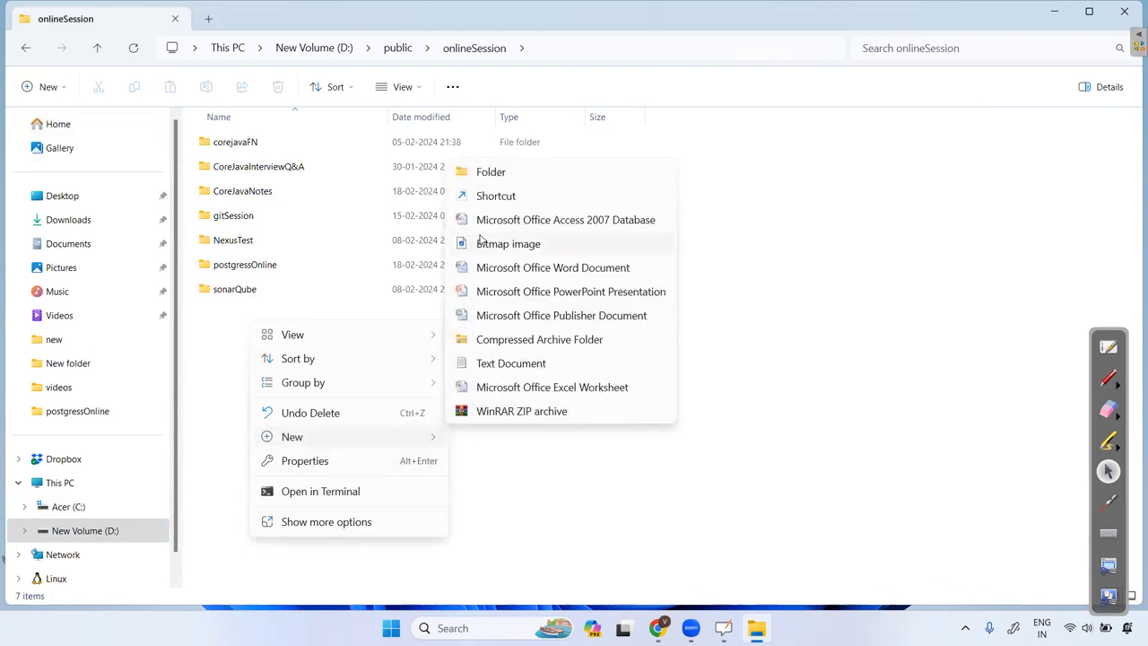
left_click(473, 172)
key("BackSpace")
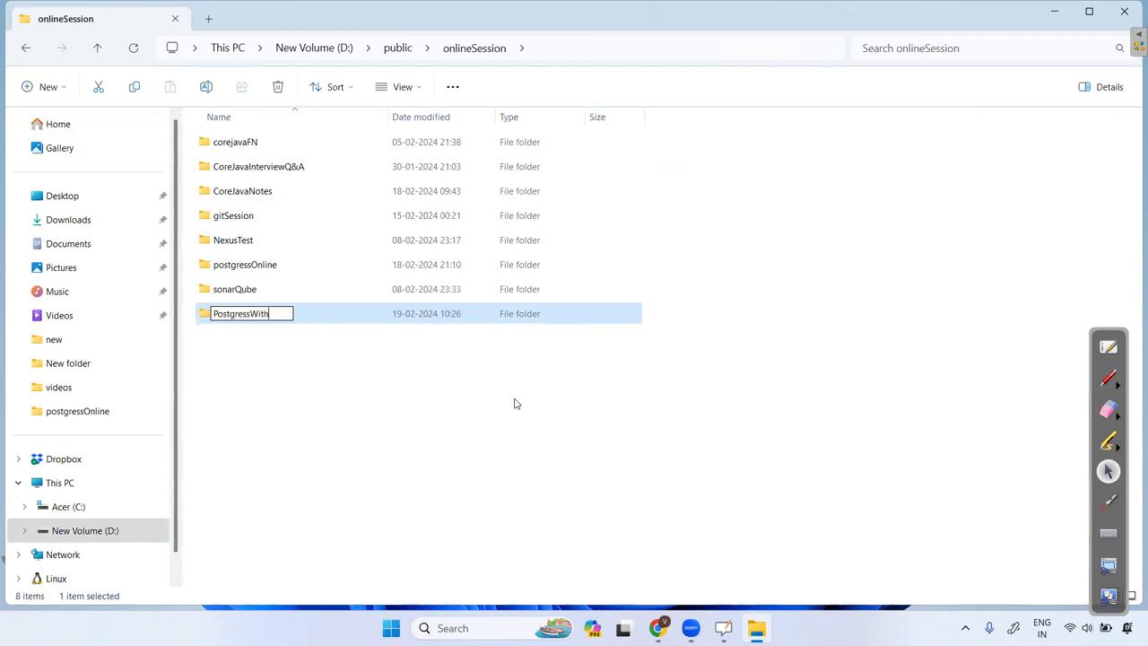
type("ocek")
key("Return")
key("Return")
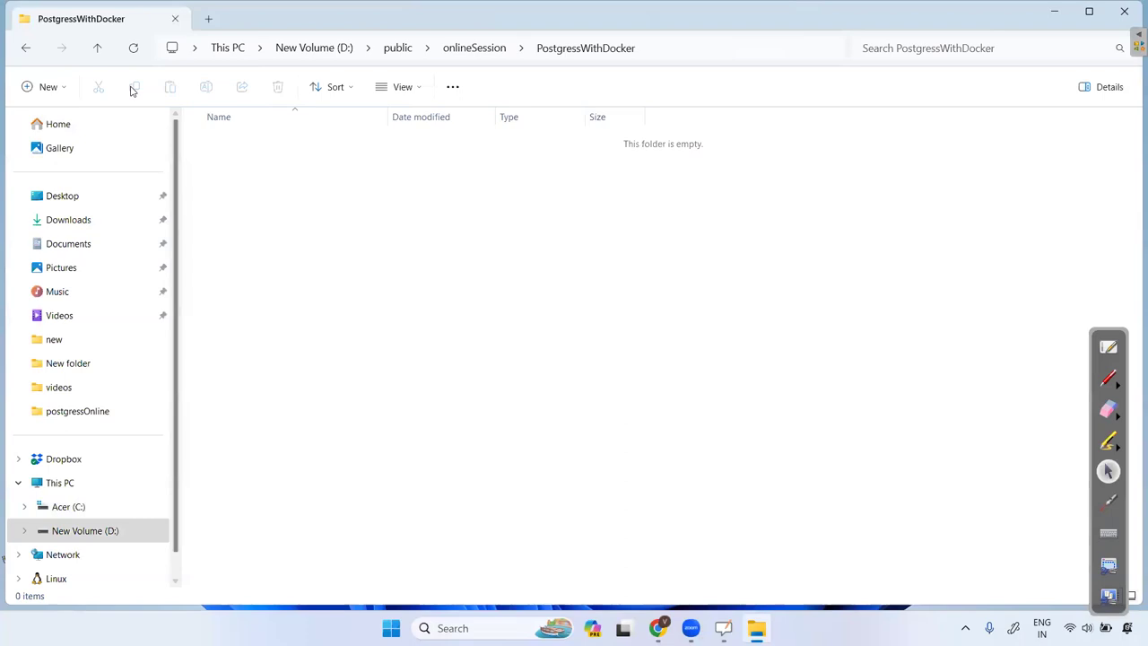
Bring up the full options list for the empty folder, then switch to the browser.
right_click(313, 204)
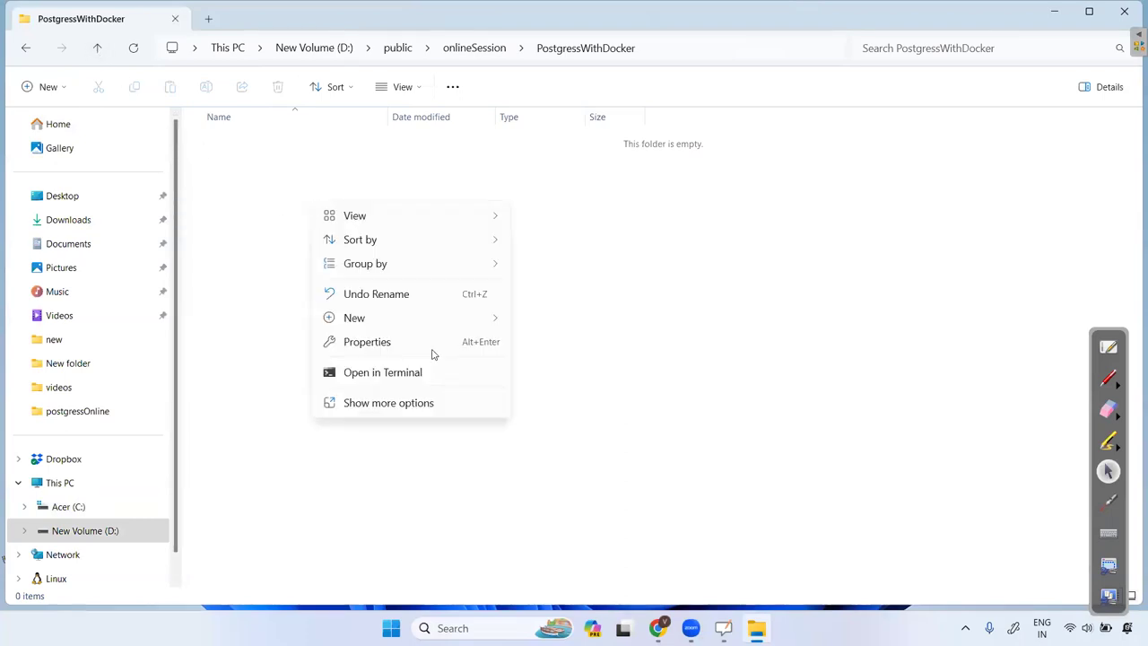
left_click(428, 412)
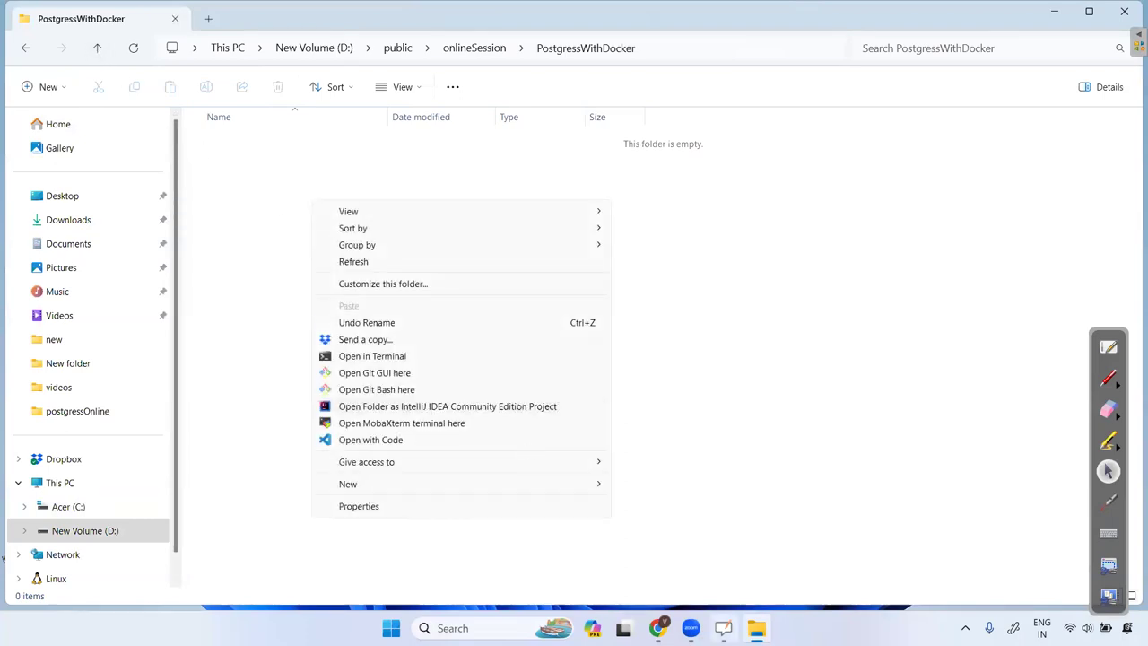
key("alt+Tab")
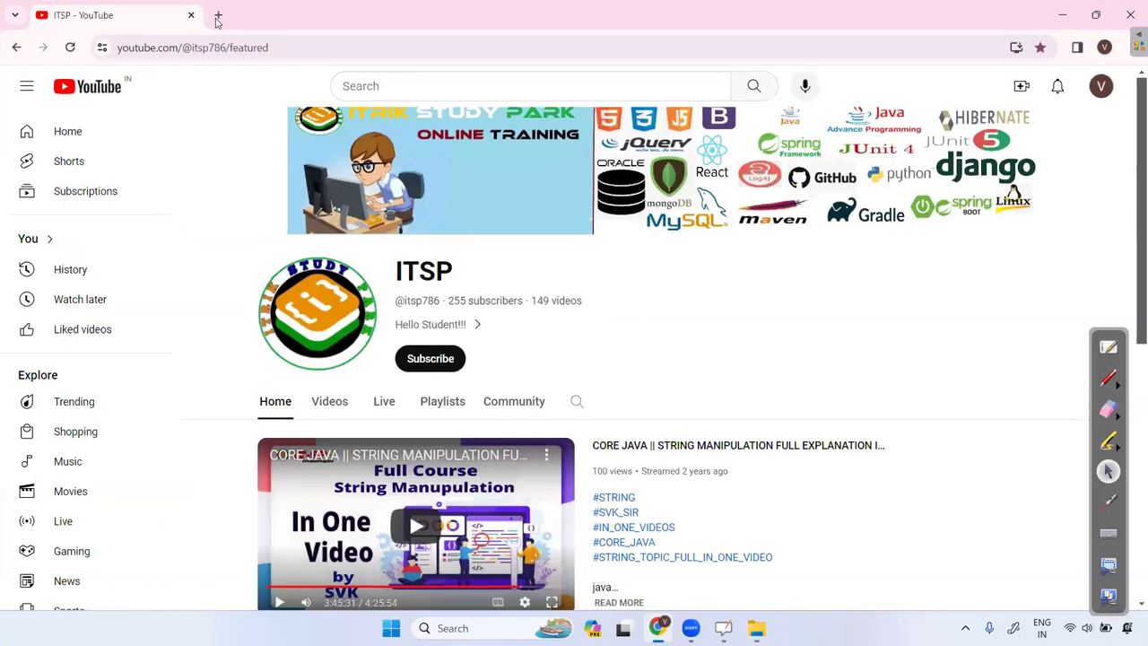
Search 'vs code download' in a new tab, open code.visualstudio.com/download, then minimise Chrome.
key("ctrl+t")
type("vd")
key("BackSpace")
type("s code")
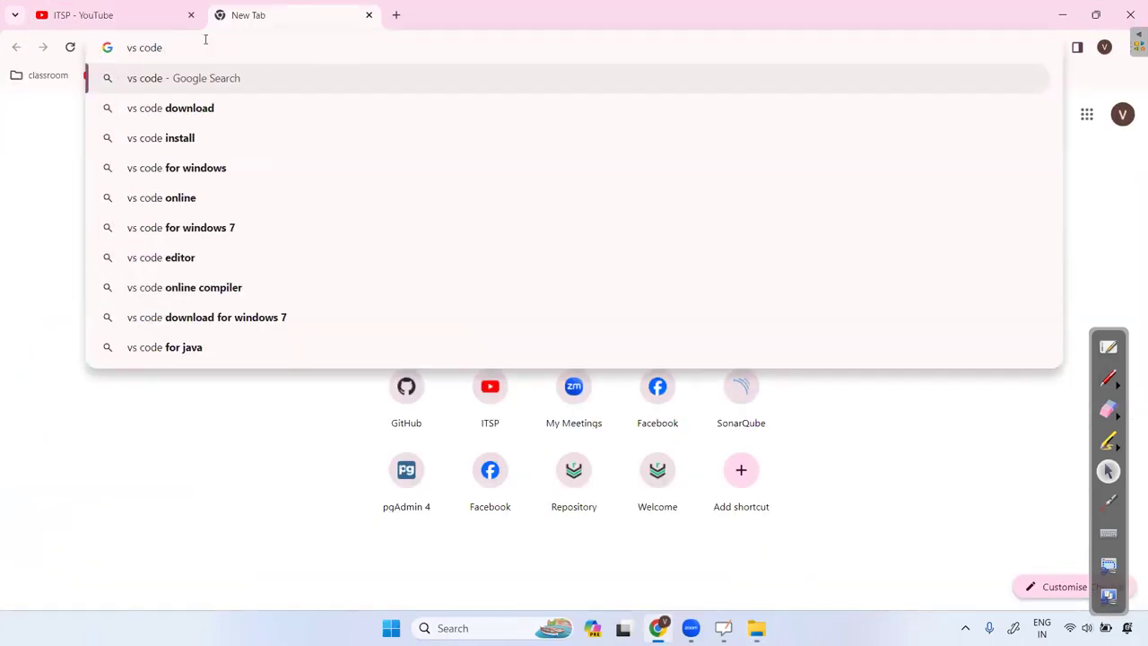
key("Down")
key("Return")
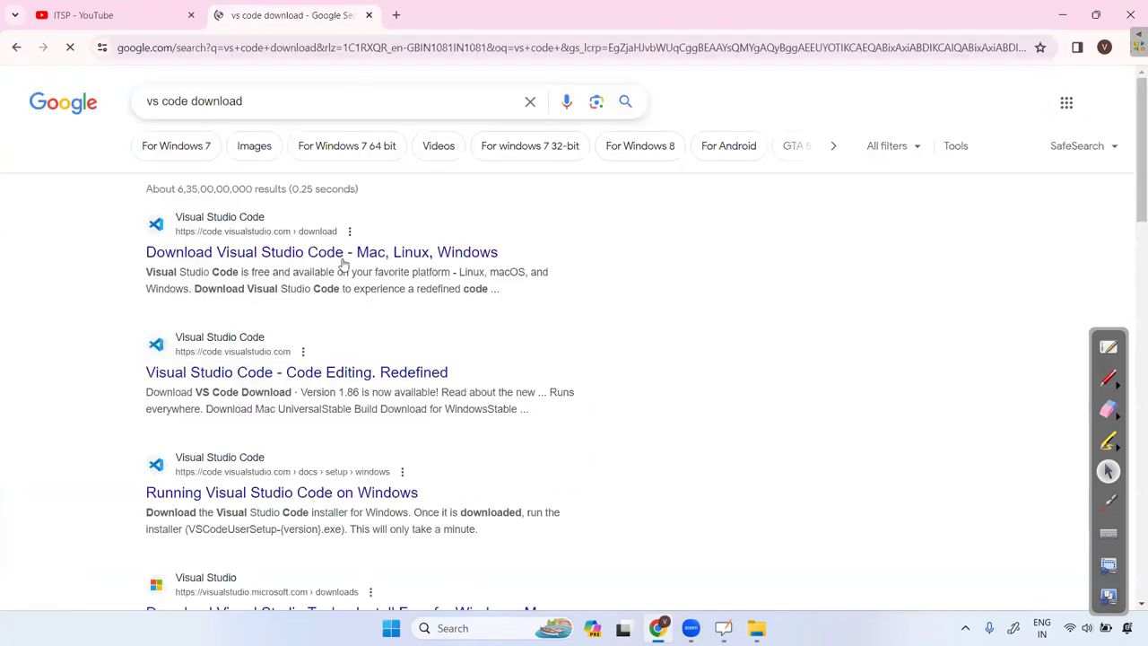
left_click(340, 255)
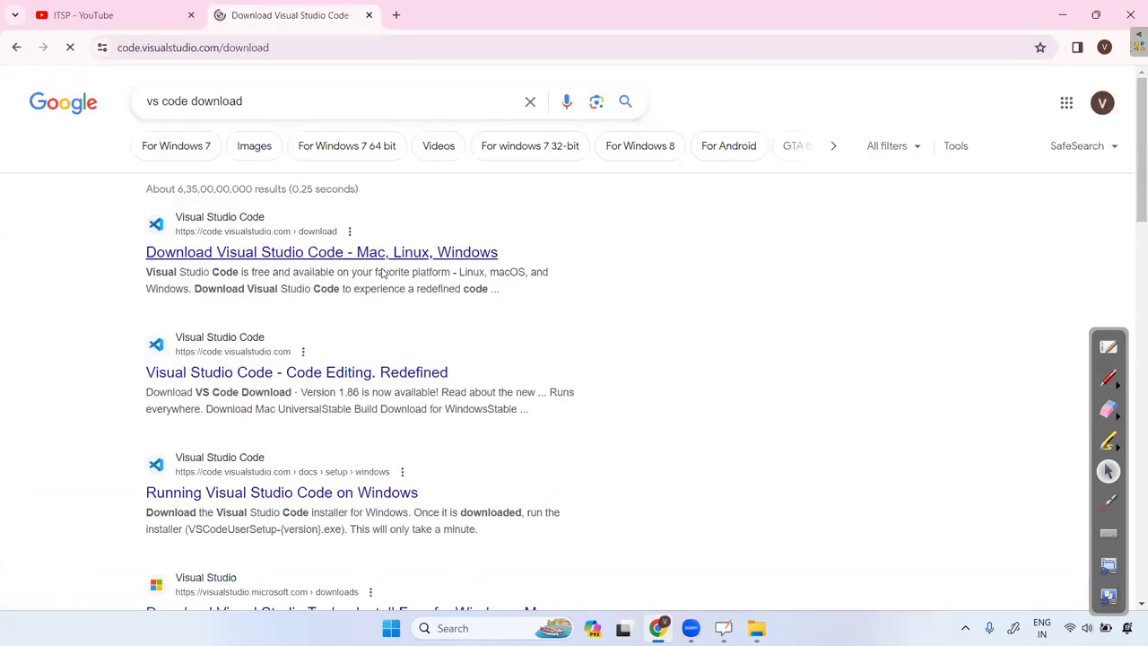
scroll(287, 204, "down", 3)
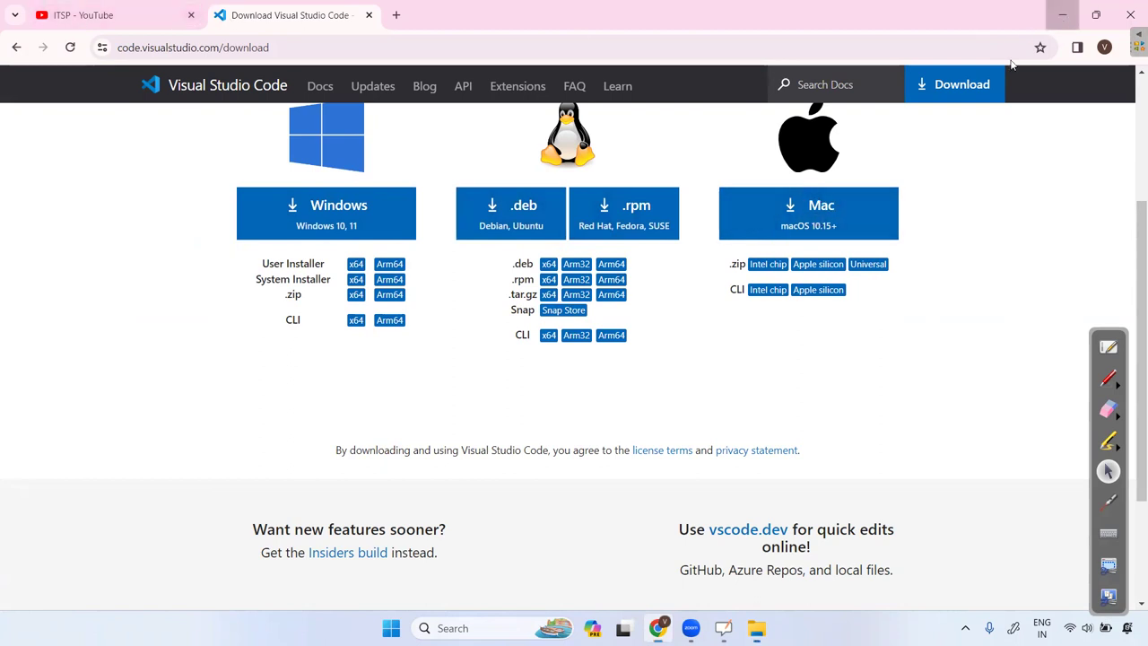
left_click(1061, 14)
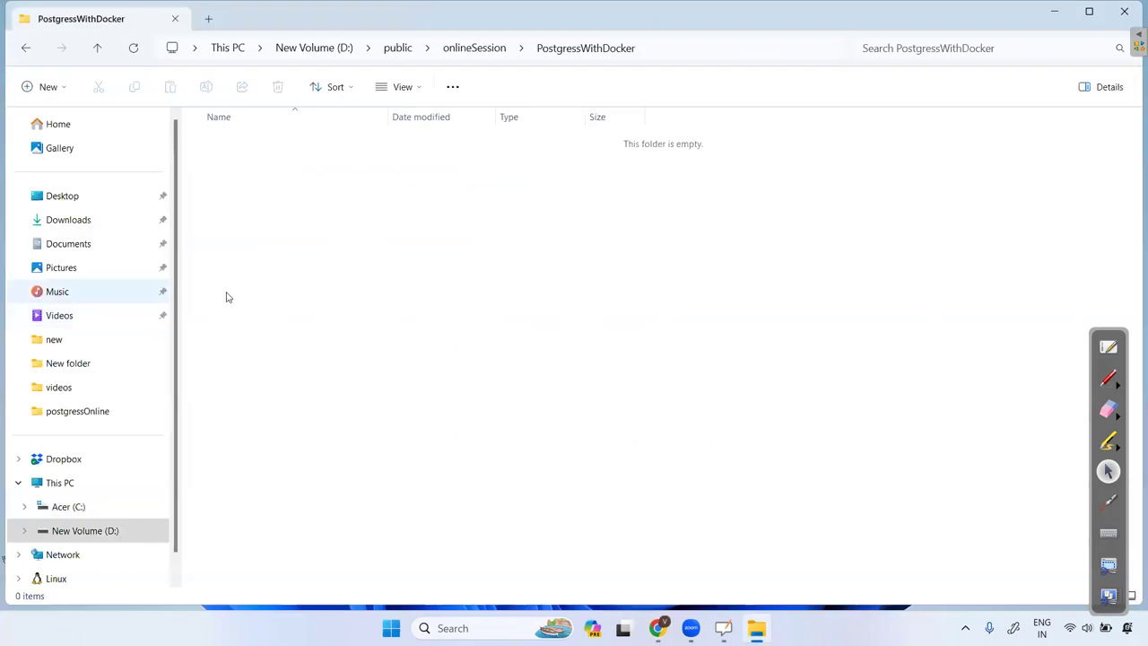
From onlineSession, open the PostgressWithDocker folder with Code via Show more options.
right_click(354, 234)
left_click(100, 51)
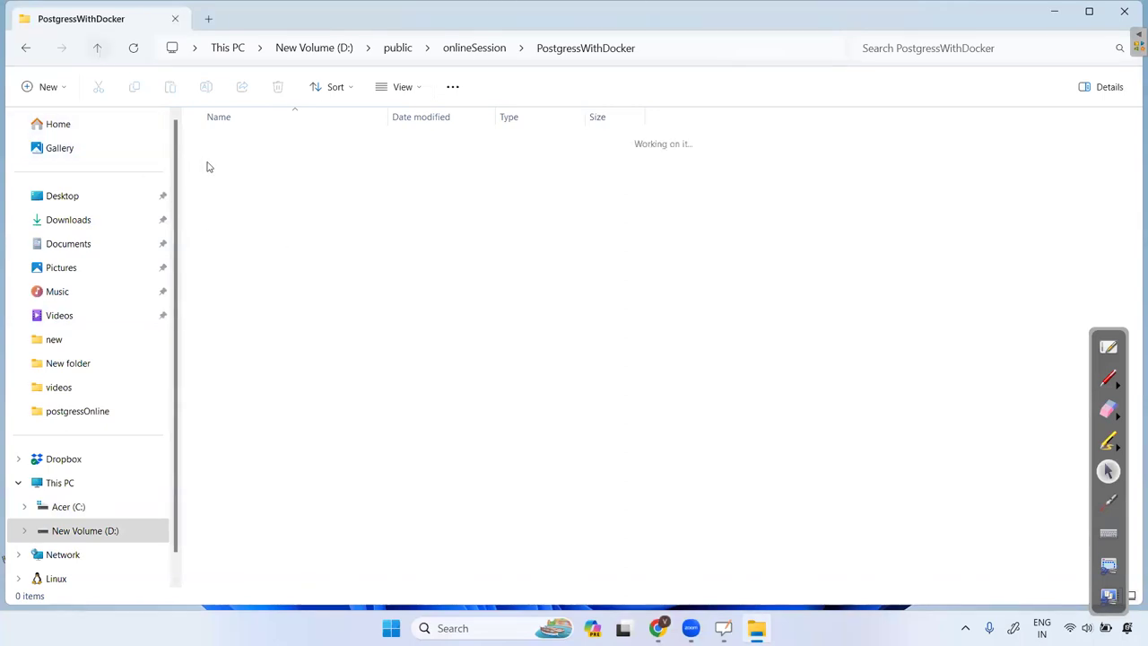
right_click(250, 299)
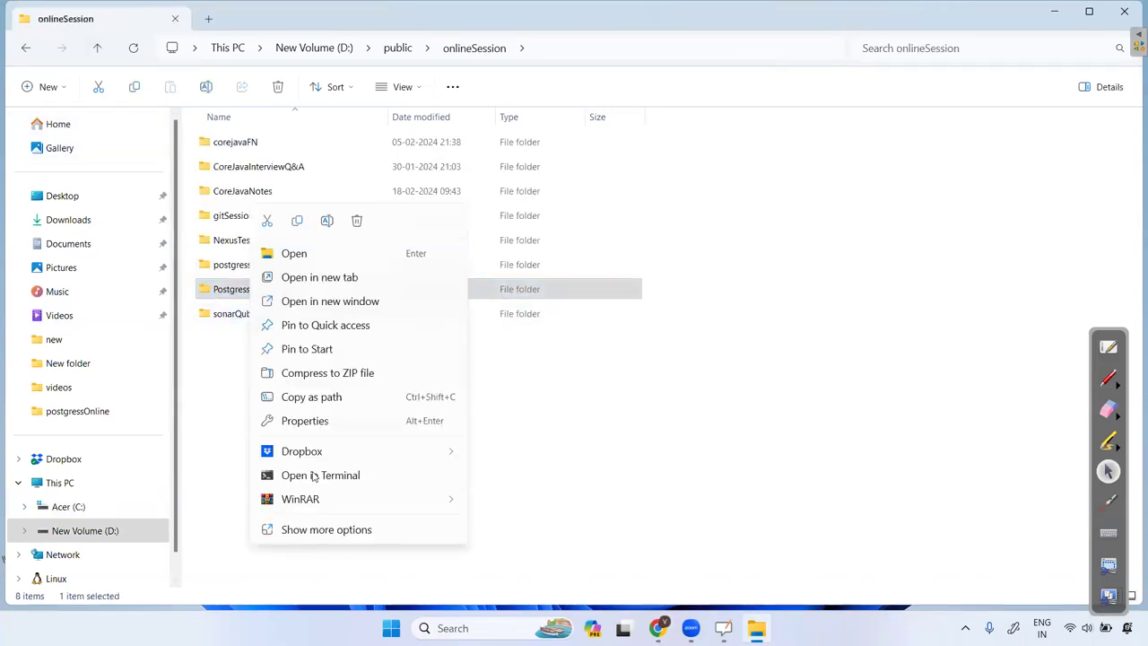
left_click(320, 530)
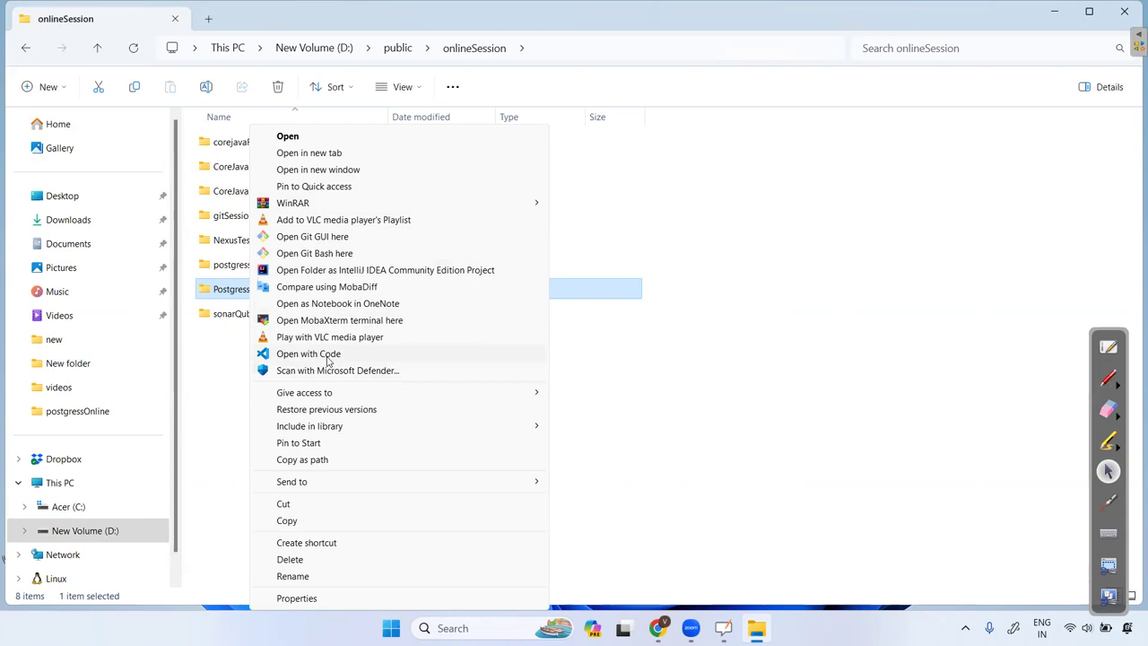
left_click(327, 358)
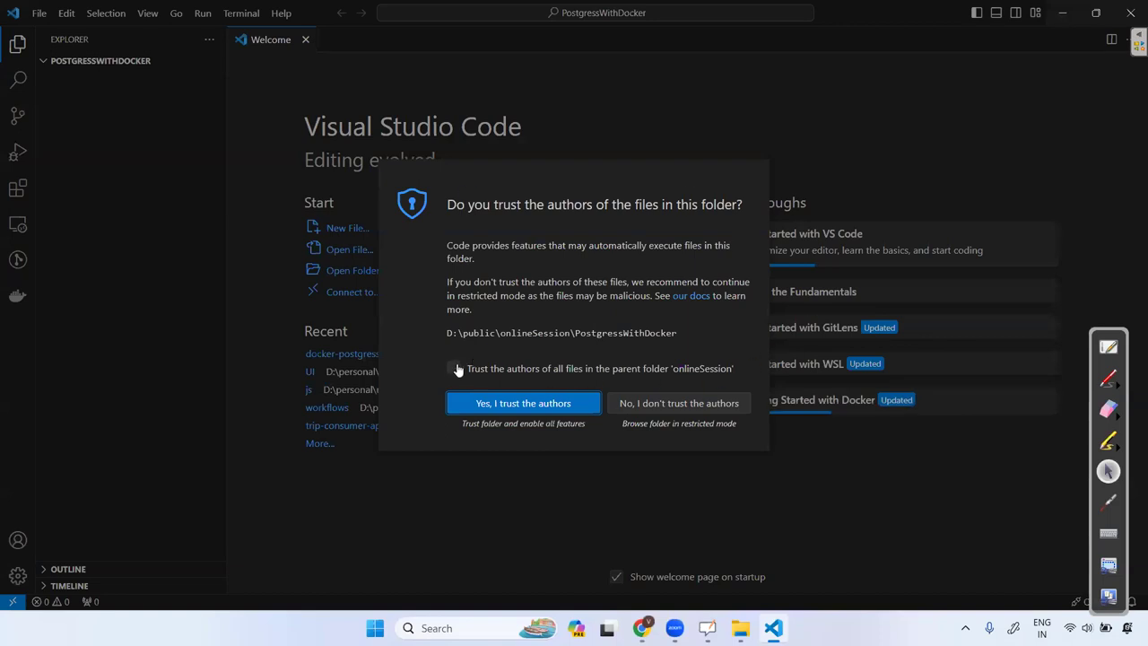
Trust the folder's authors, confirm Microsoft's Docker extension is installed, and close the Docker and Welcome tabs.
left_click(454, 368)
left_click(532, 403)
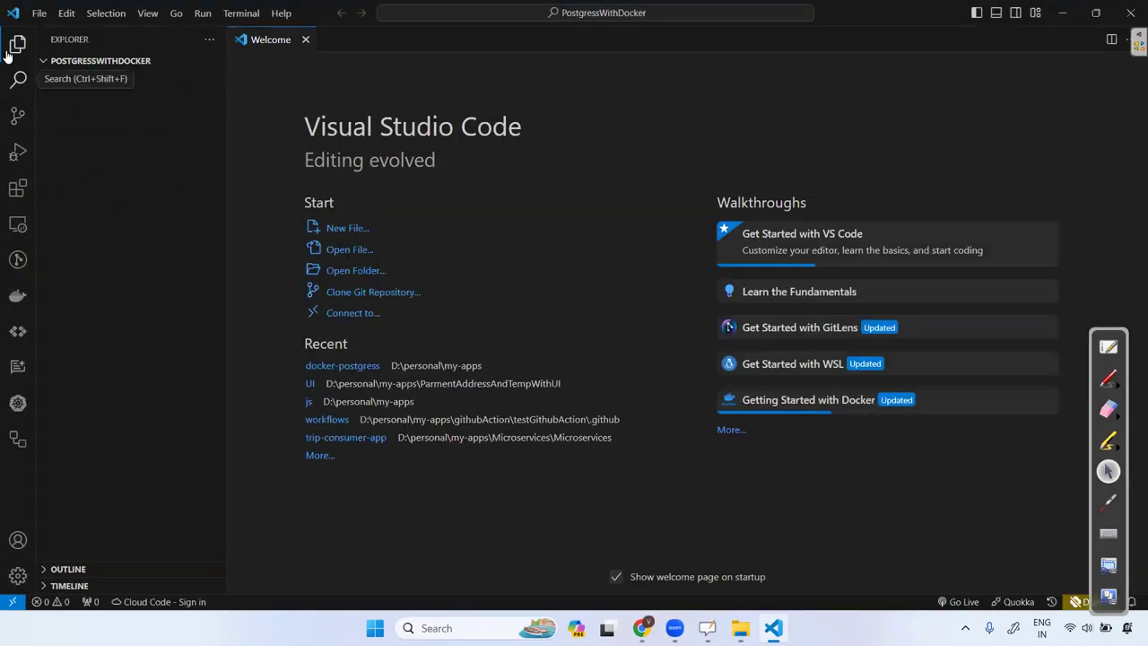
left_click(17, 188)
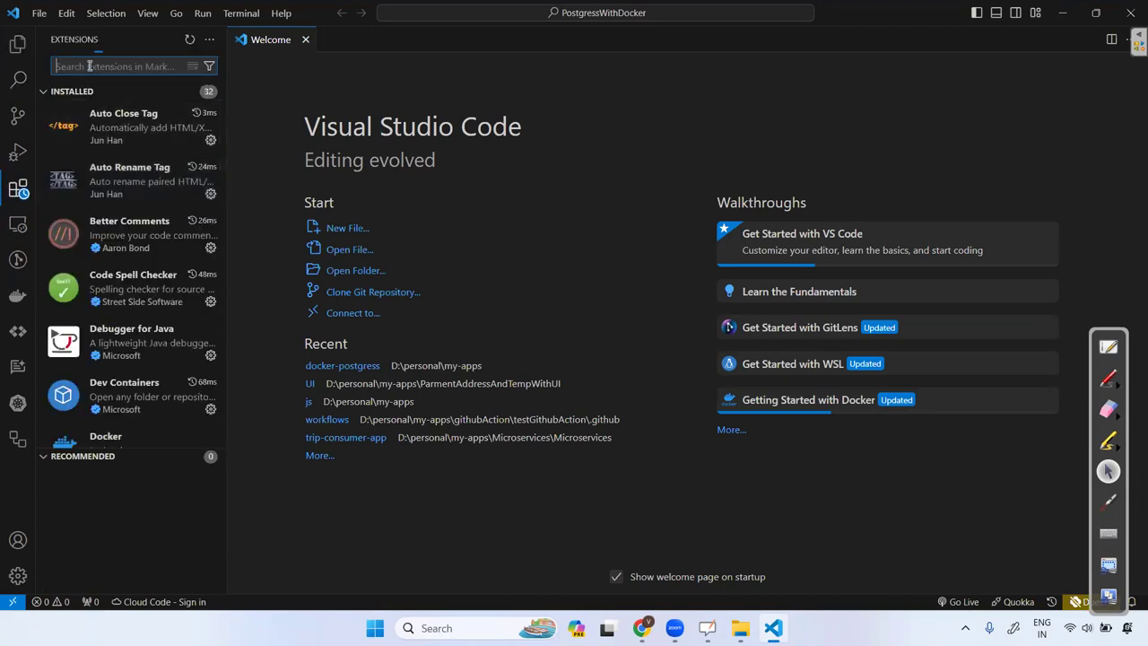
type("docker")
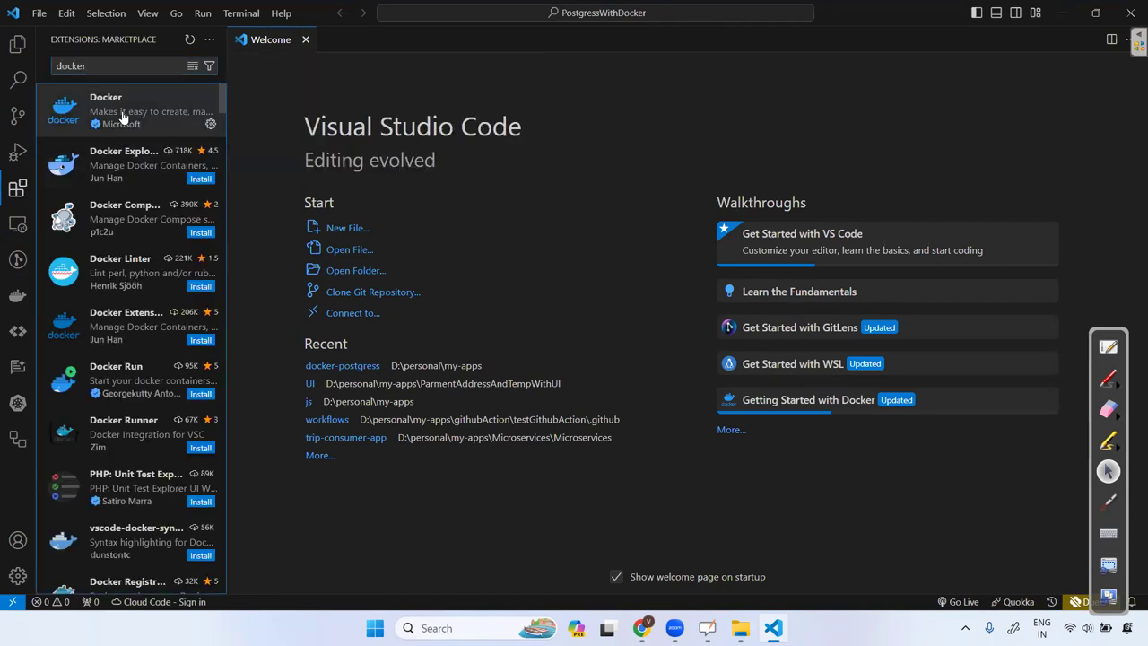
left_click(125, 117)
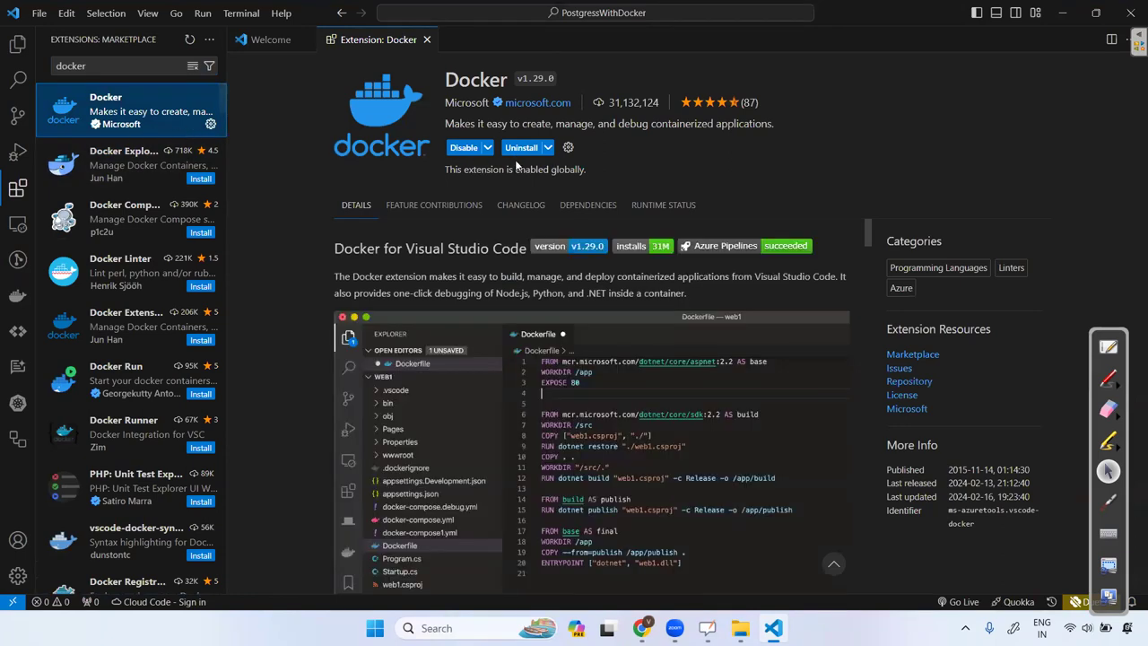
left_click(426, 40)
left_click(306, 41)
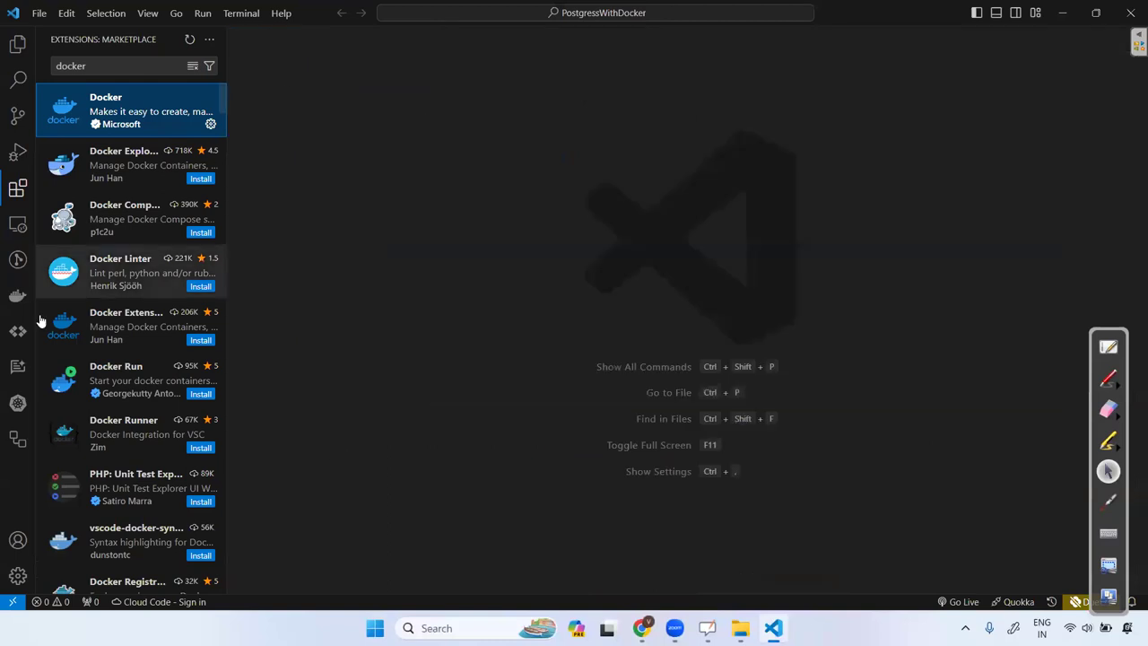
Open the widened Docker view, browse the Docker Hub repositories, and bring up dpage/pgadmin4 image actions.
left_click(17, 298)
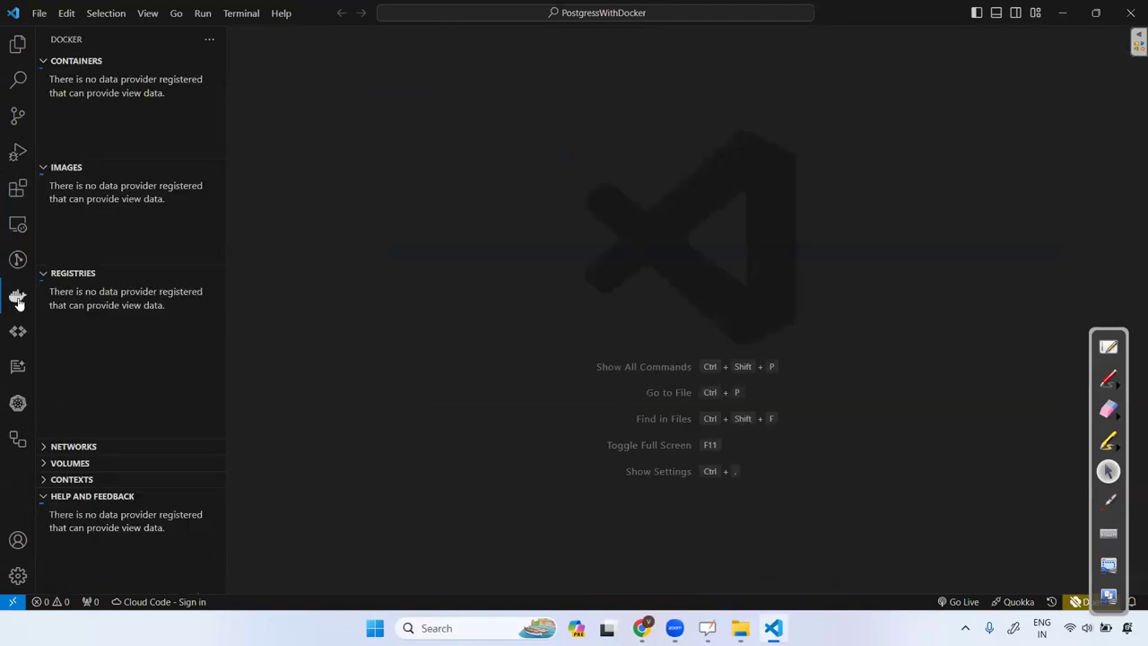
left_click_drag(226, 134, 307, 164)
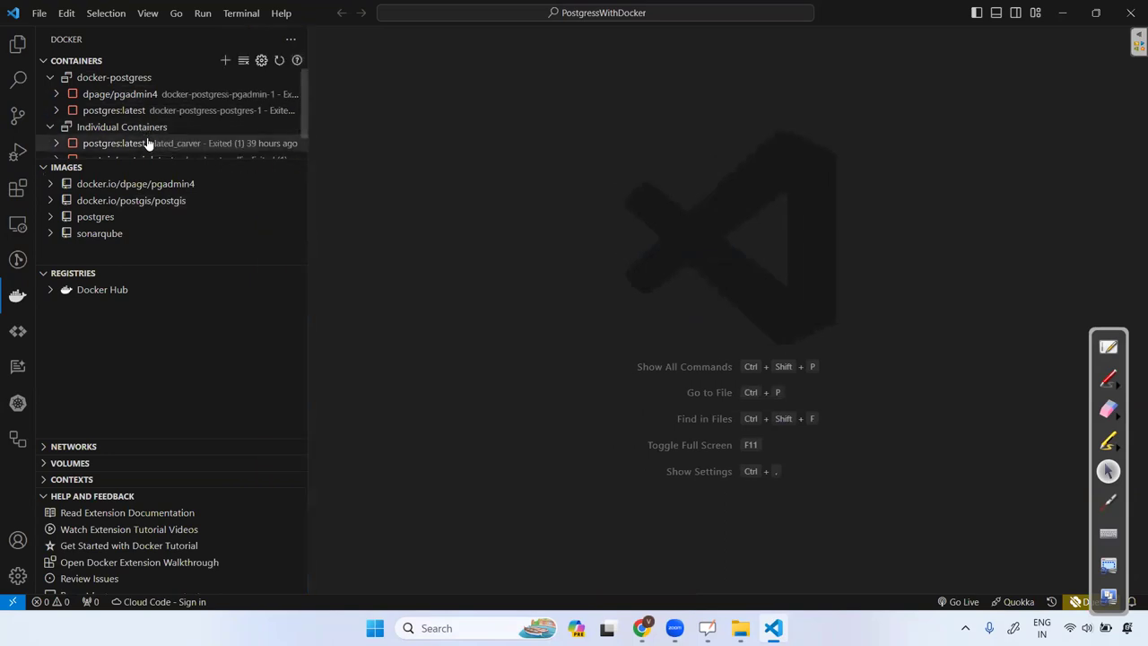
left_click(49, 291)
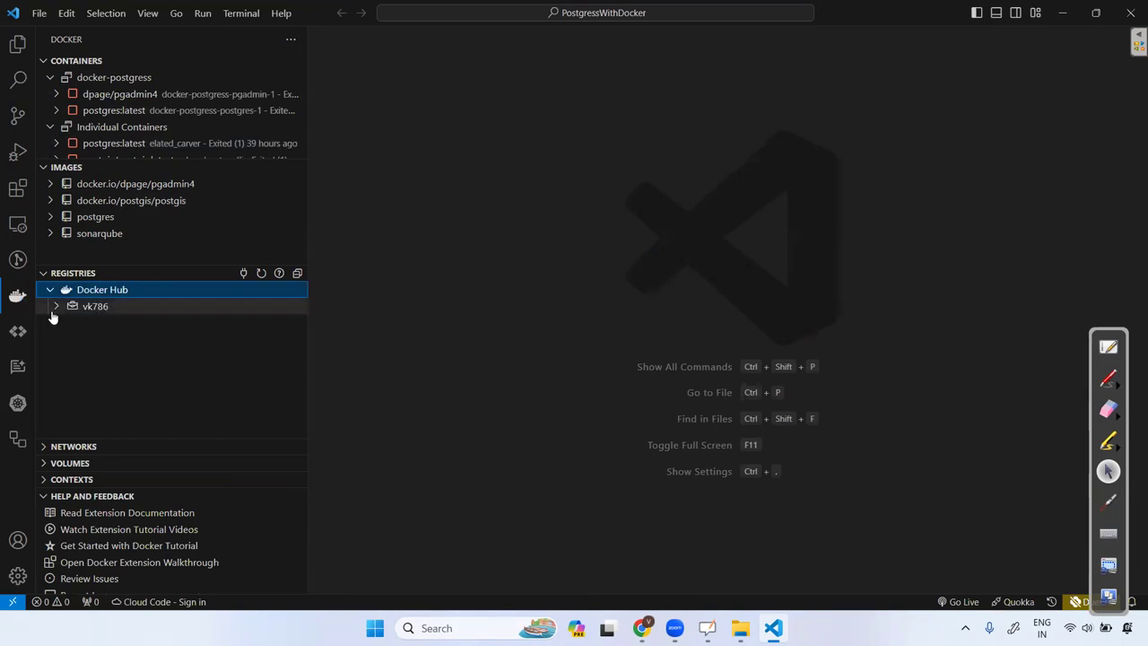
left_click(56, 306)
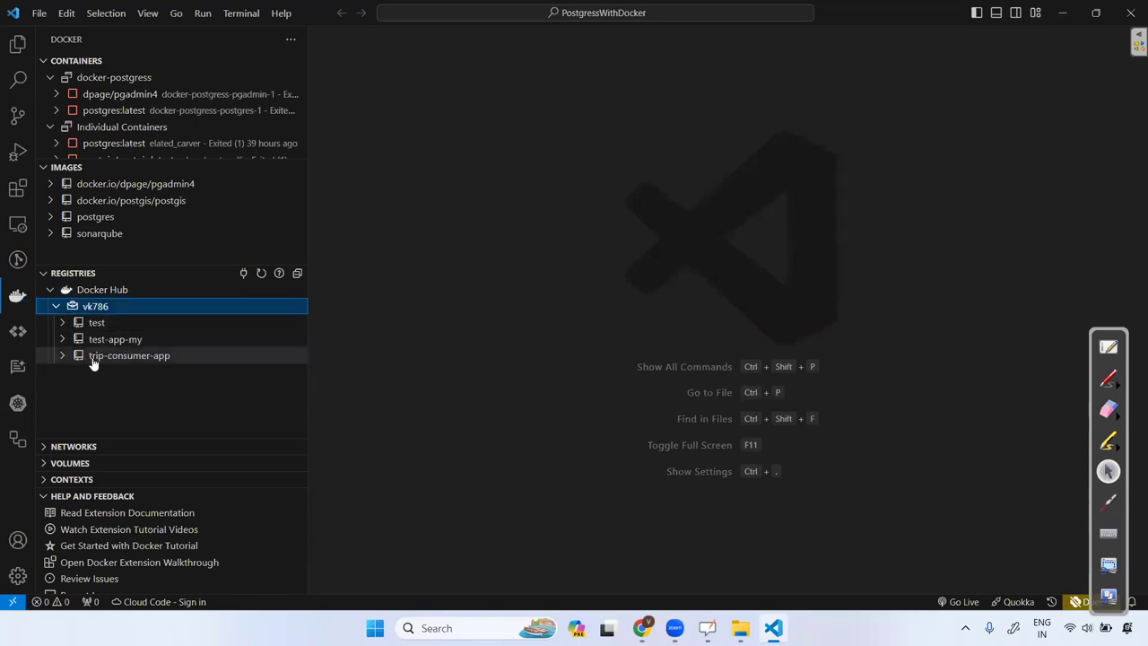
left_click(56, 307)
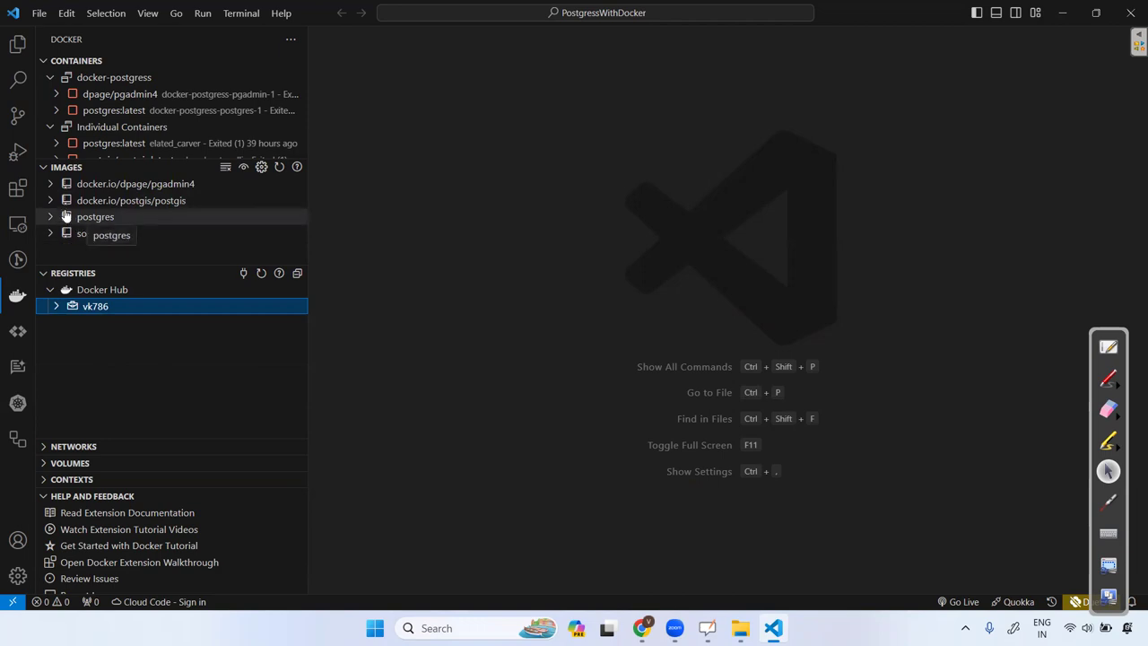
right_click(105, 186)
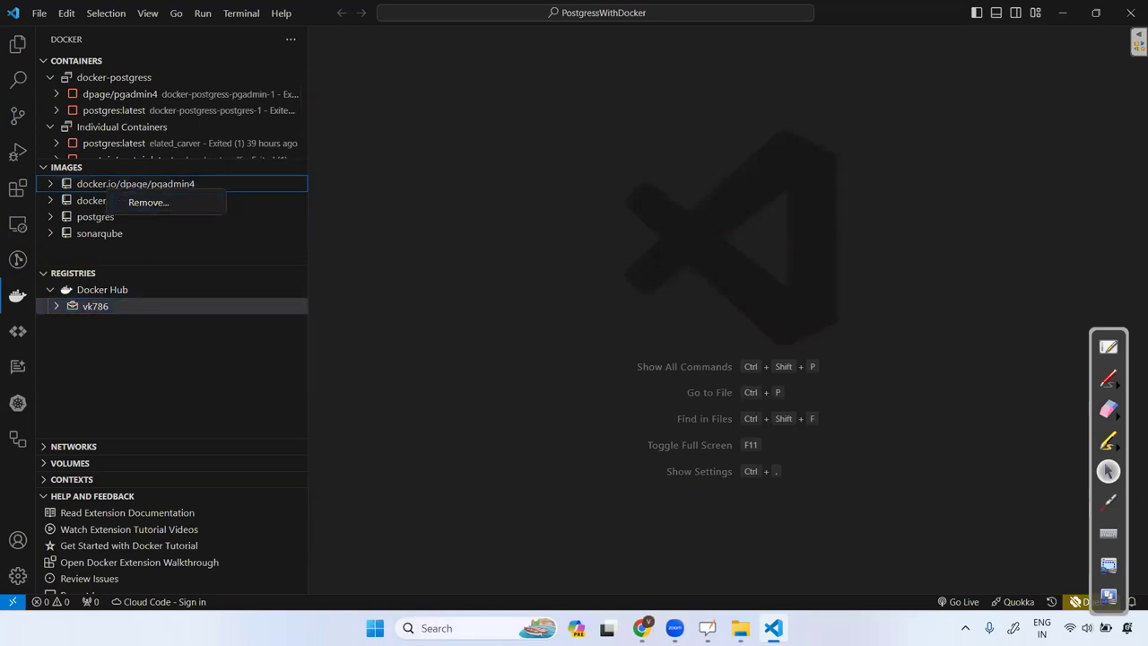
left_click(436, 627)
Launch Docker Desktop from the system search and show its local images list.
type("dokc")
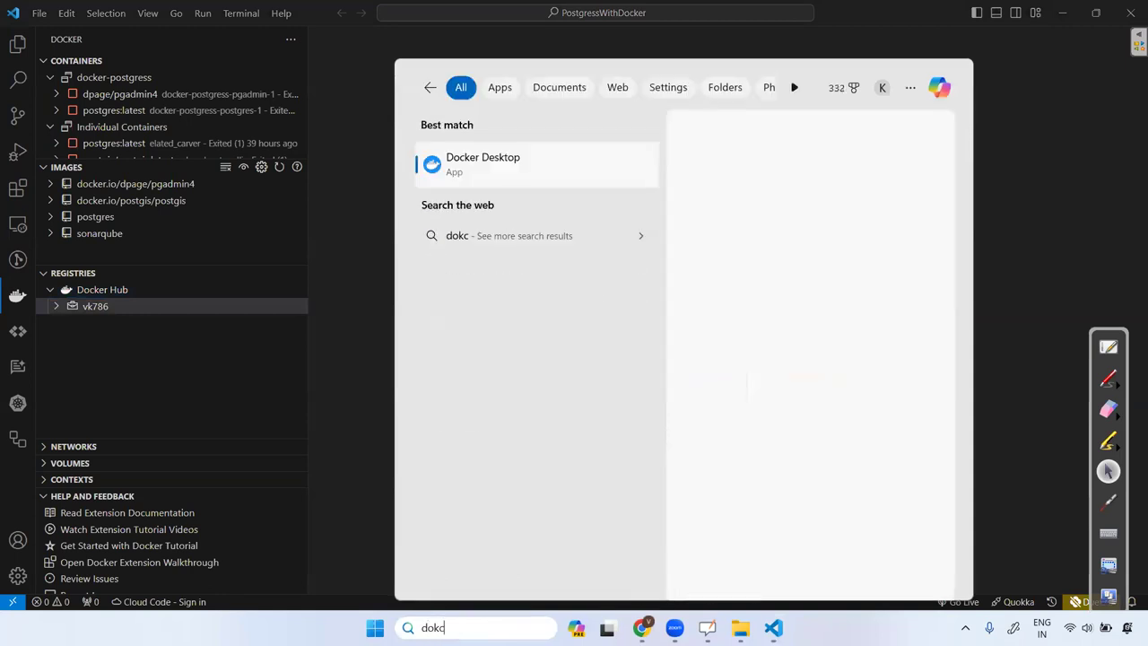
key("BackSpace")
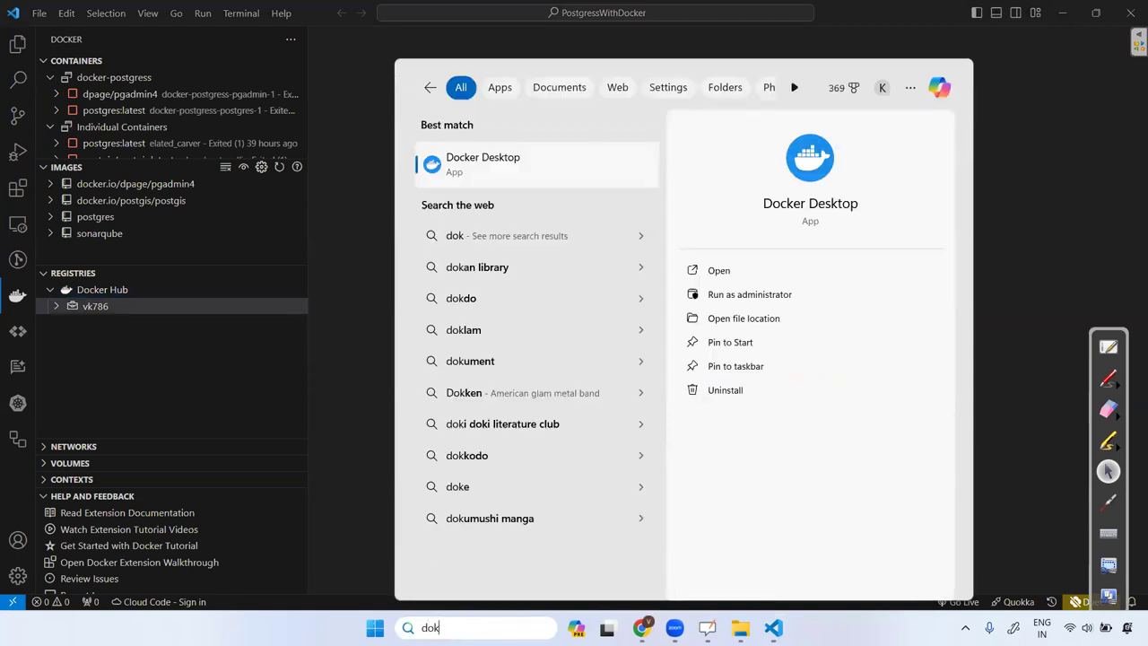
key("BackSpace")
type("cker")
key("Return")
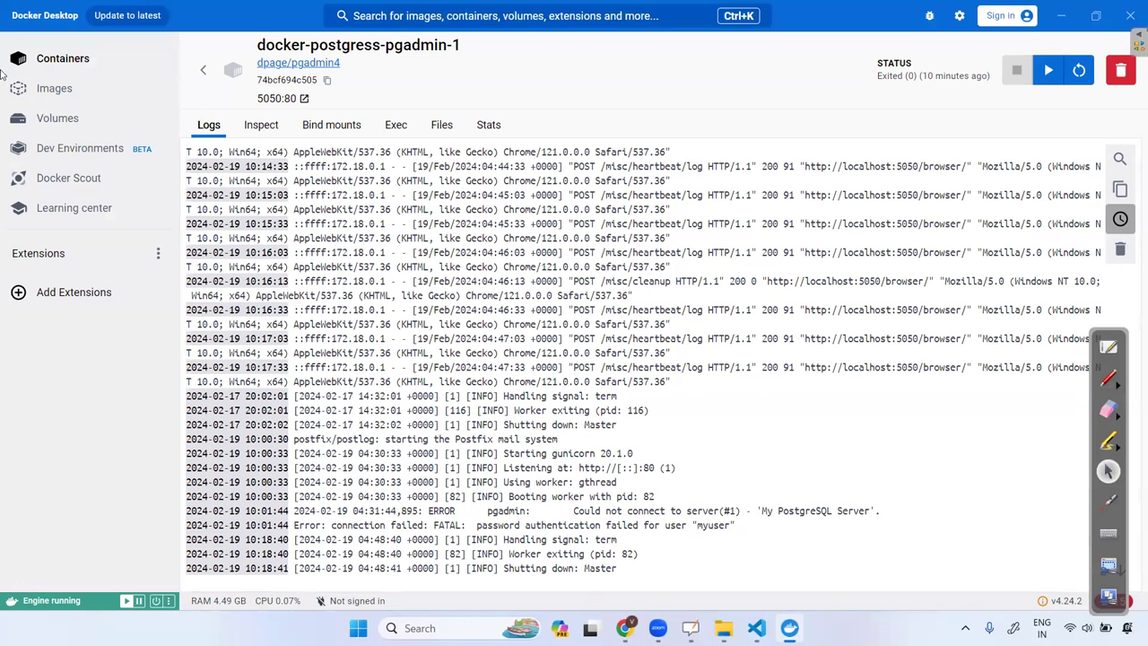
left_click(53, 88)
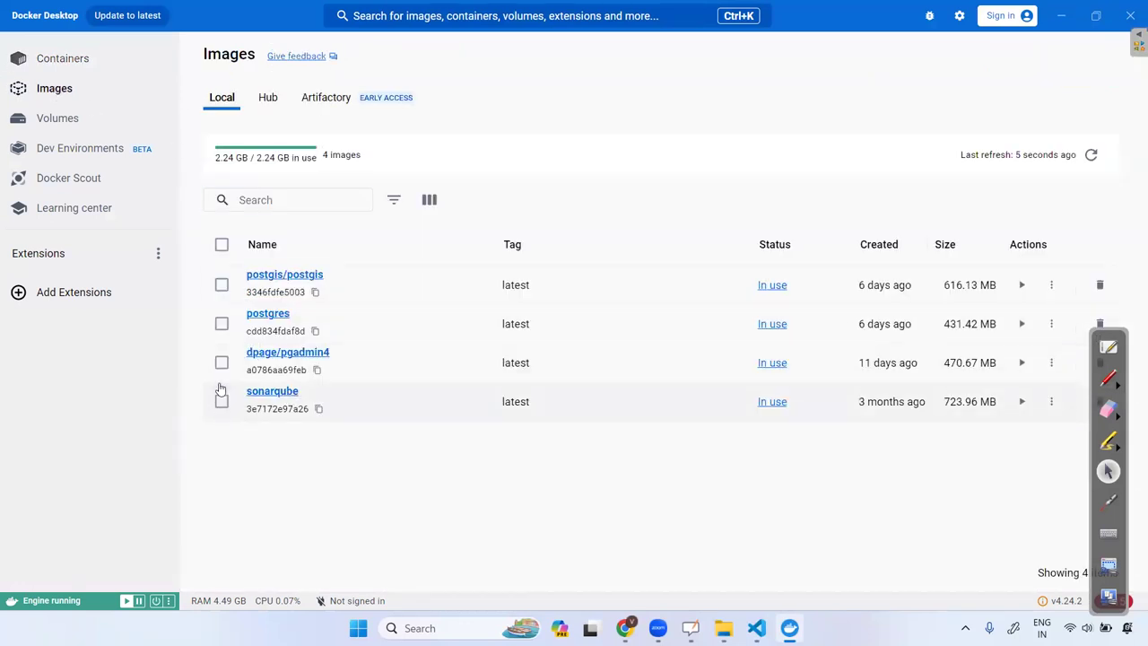
Try to delete the dpage/pgadmin4, postgres and postgis/postgis images forever, then dismiss the failure.
left_click(222, 362)
left_click(221, 324)
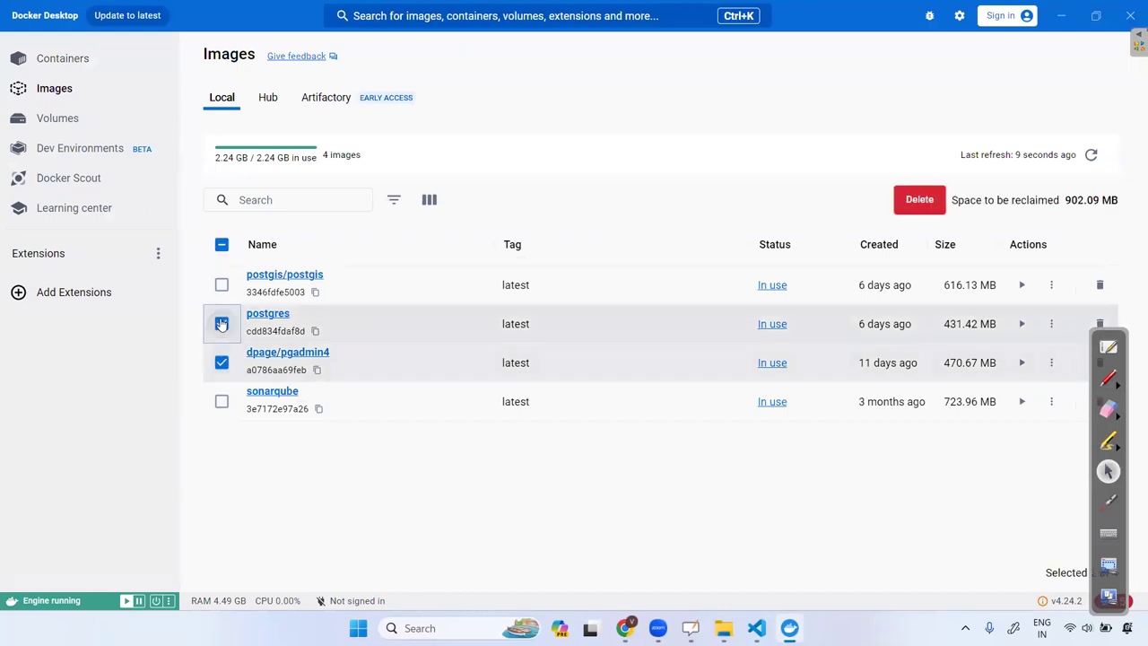
left_click(222, 284)
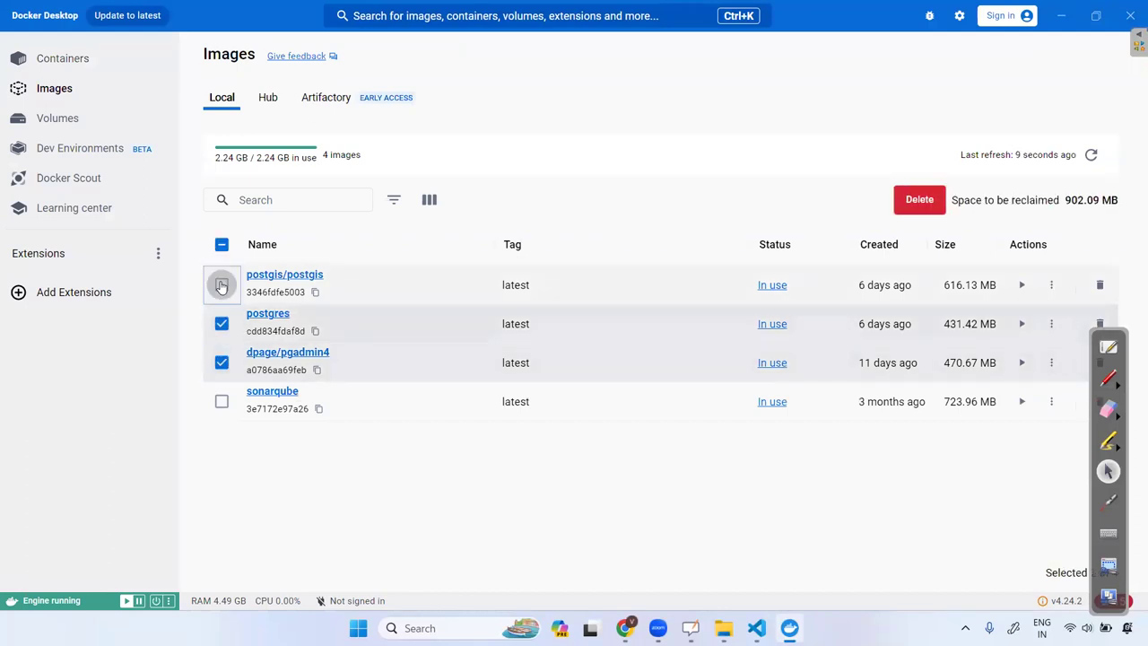
left_click(927, 201)
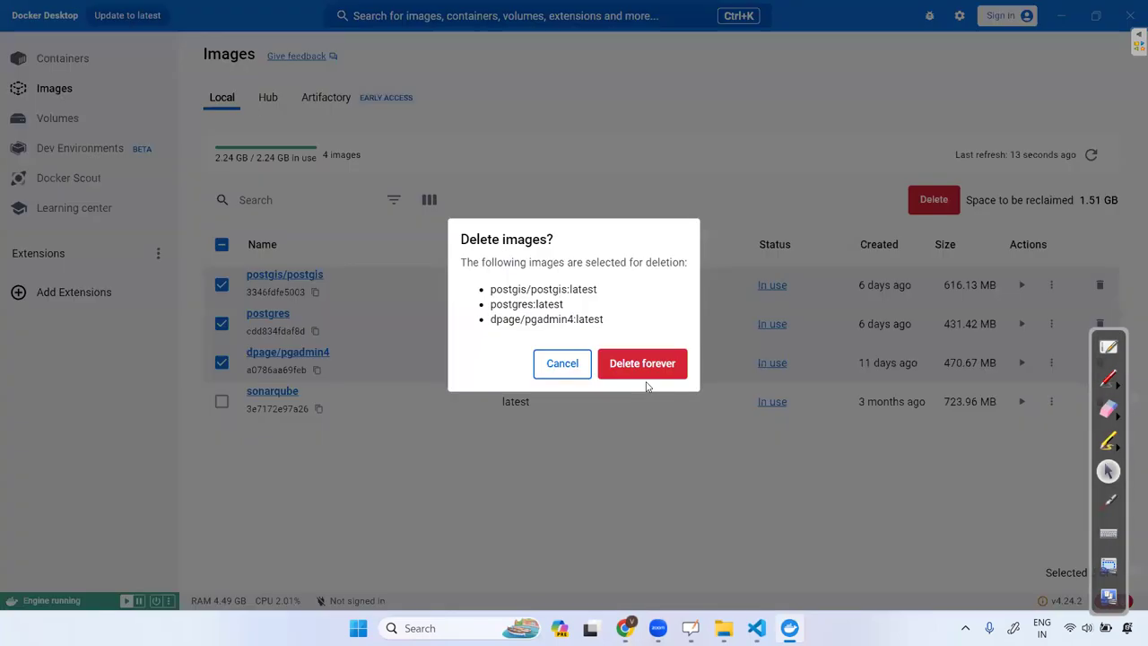
left_click(646, 372)
left_click(764, 425)
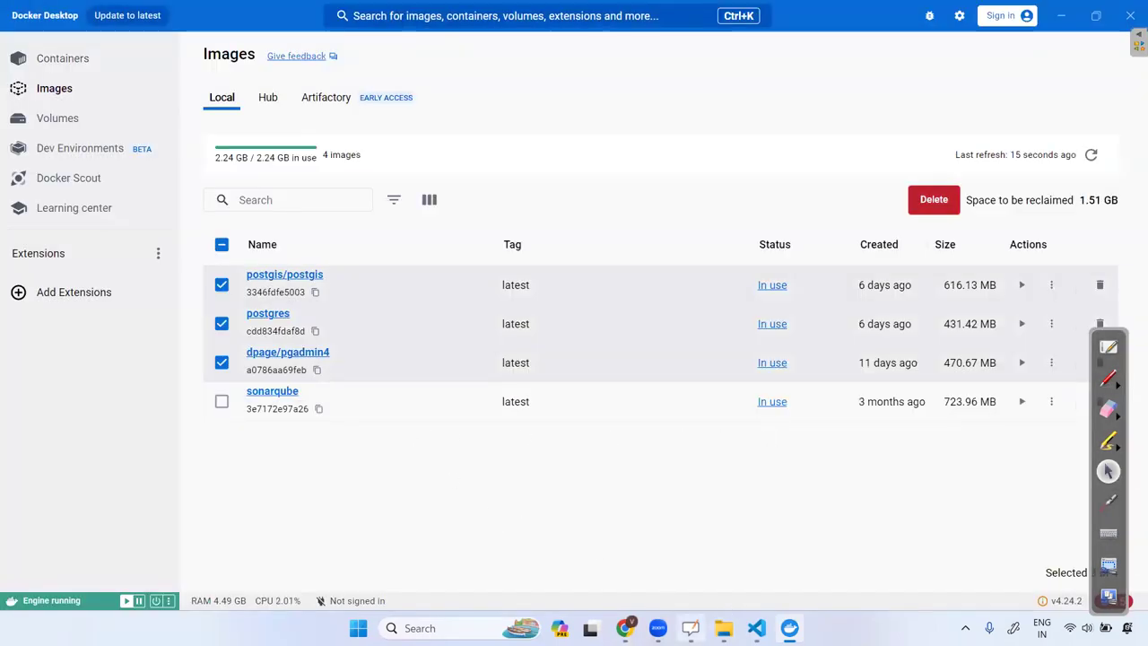
left_click(756, 628)
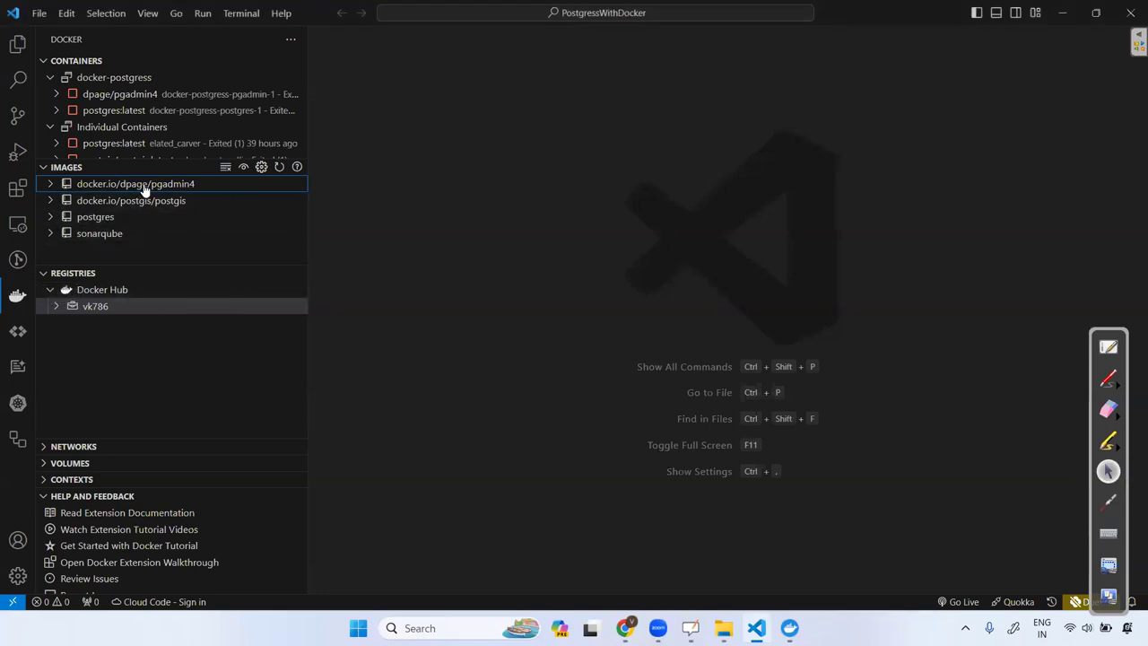
Remove the dpage/pgadmin4, postgis and postgres images from the Docker view.
key("Delete")
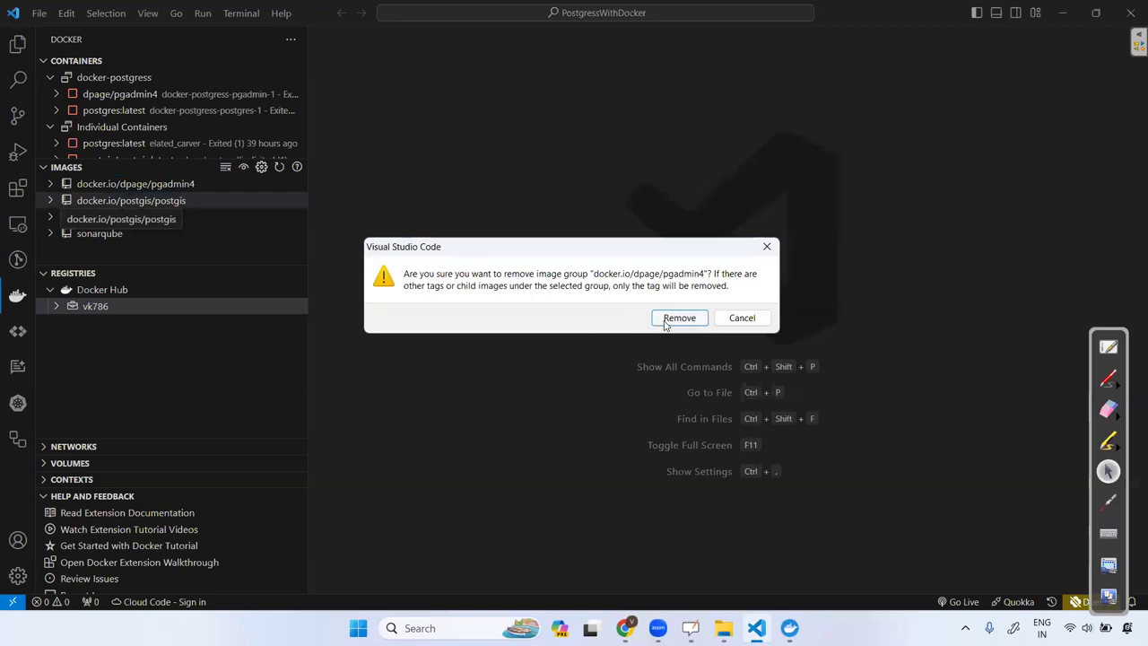
left_click(676, 318)
right_click(131, 186)
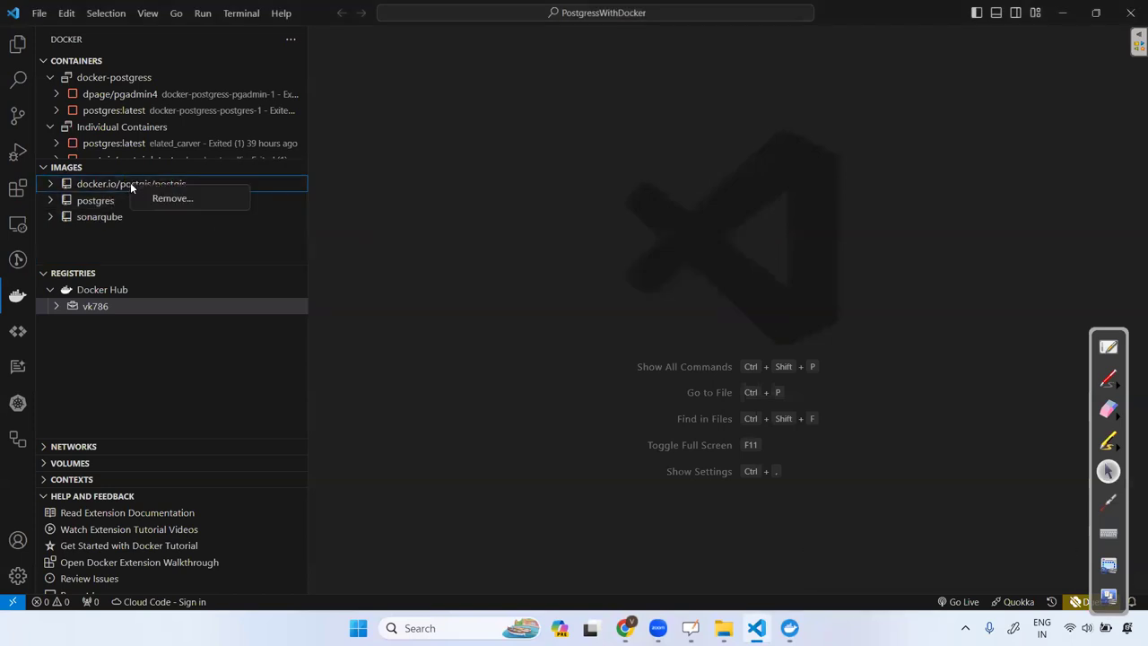
left_click(193, 201)
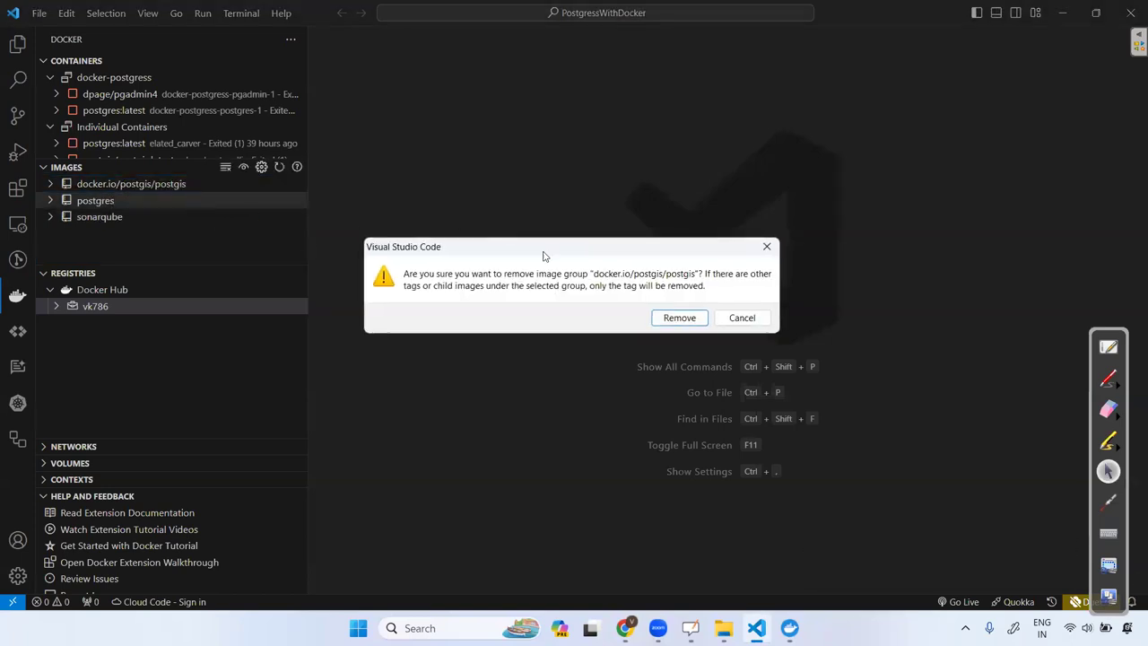
left_click(679, 318)
left_click(108, 186)
right_click(113, 188)
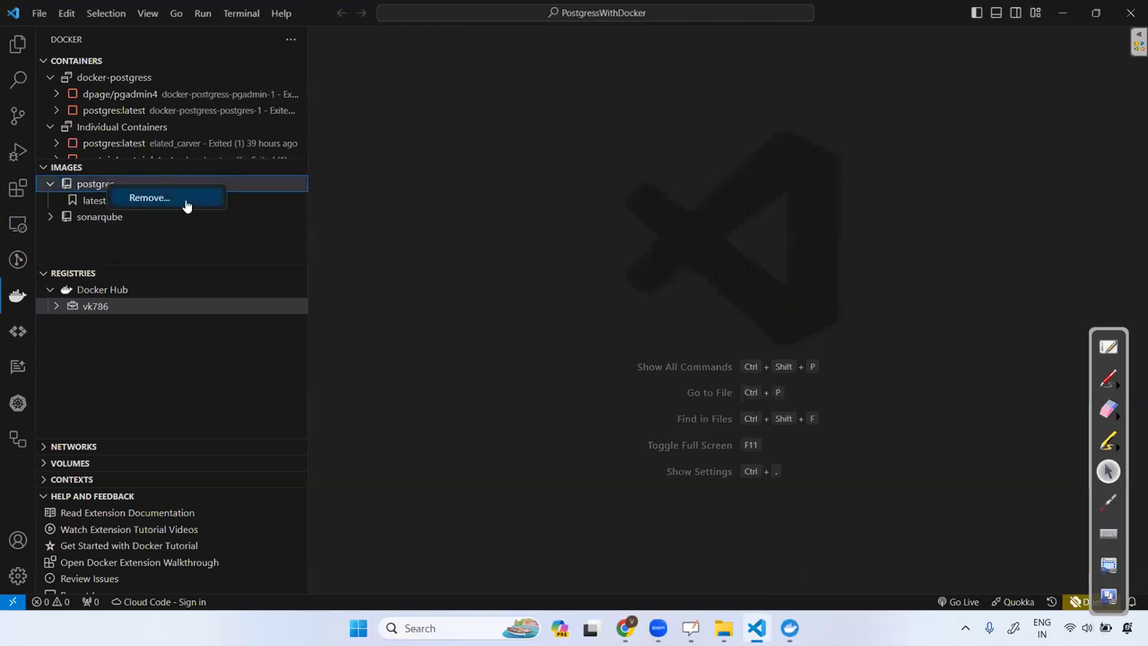
left_click(170, 200)
left_click(670, 317)
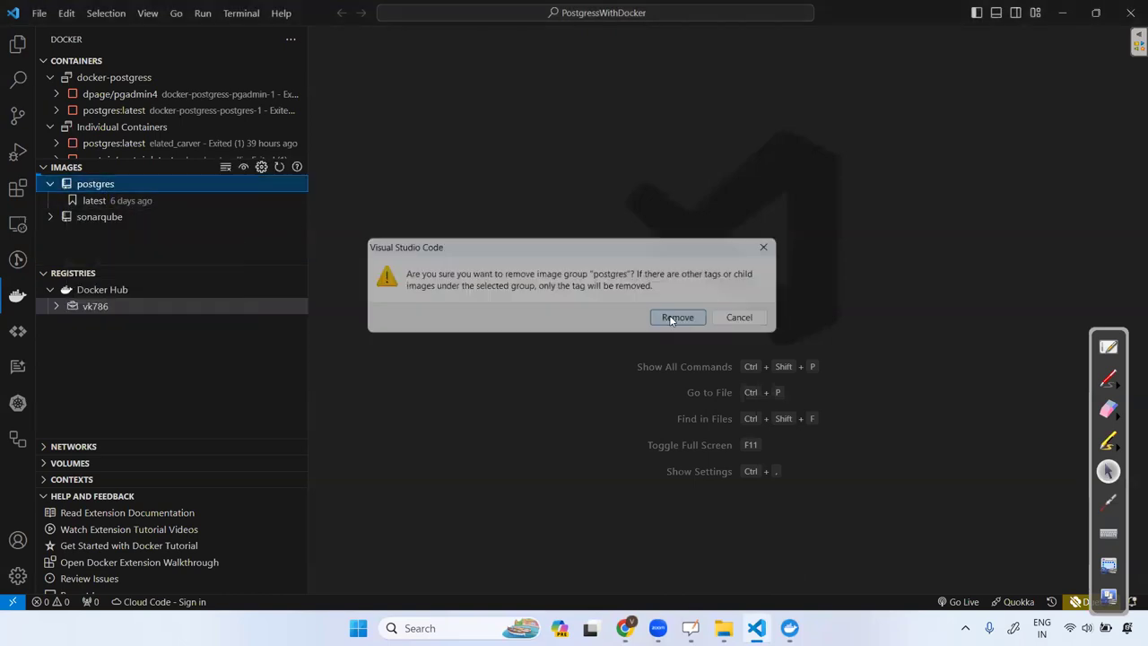
Remove the dpage/pgadmin4 container.
right_click(114, 93)
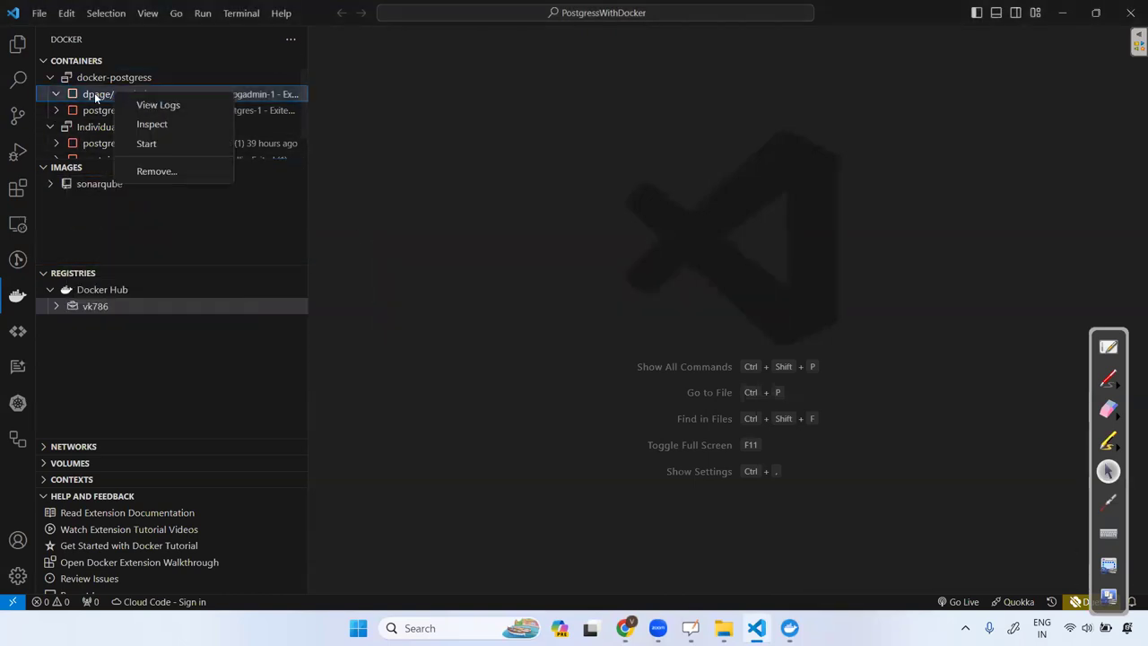
left_click(72, 93)
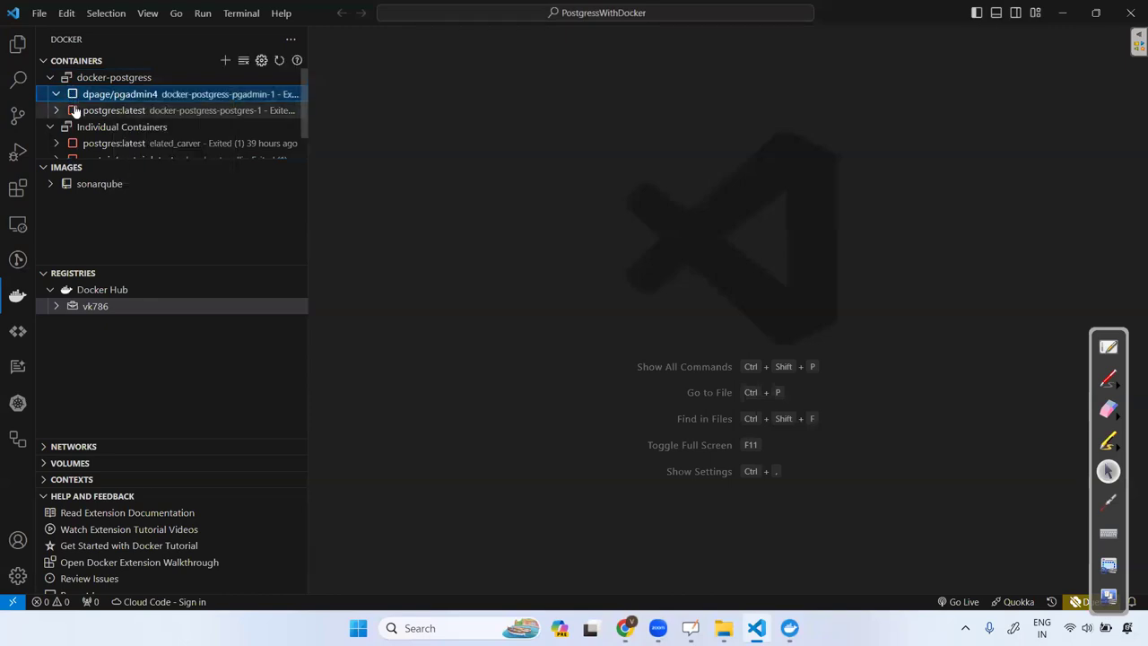
left_click(74, 110)
left_click(117, 94)
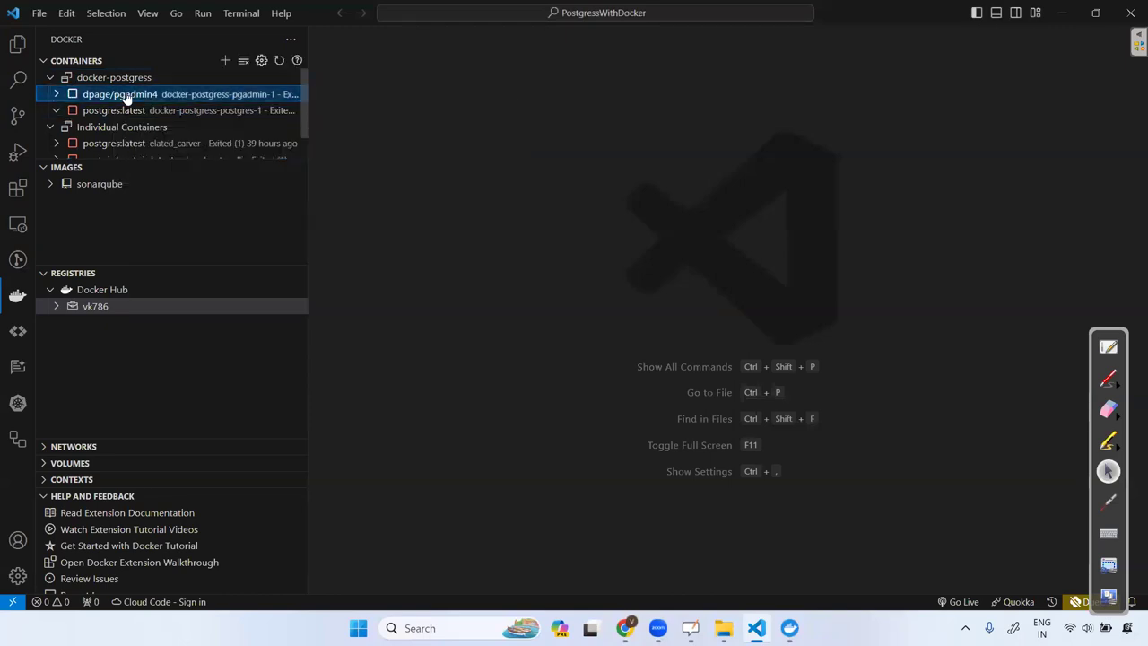
right_click(127, 94)
left_click(166, 173)
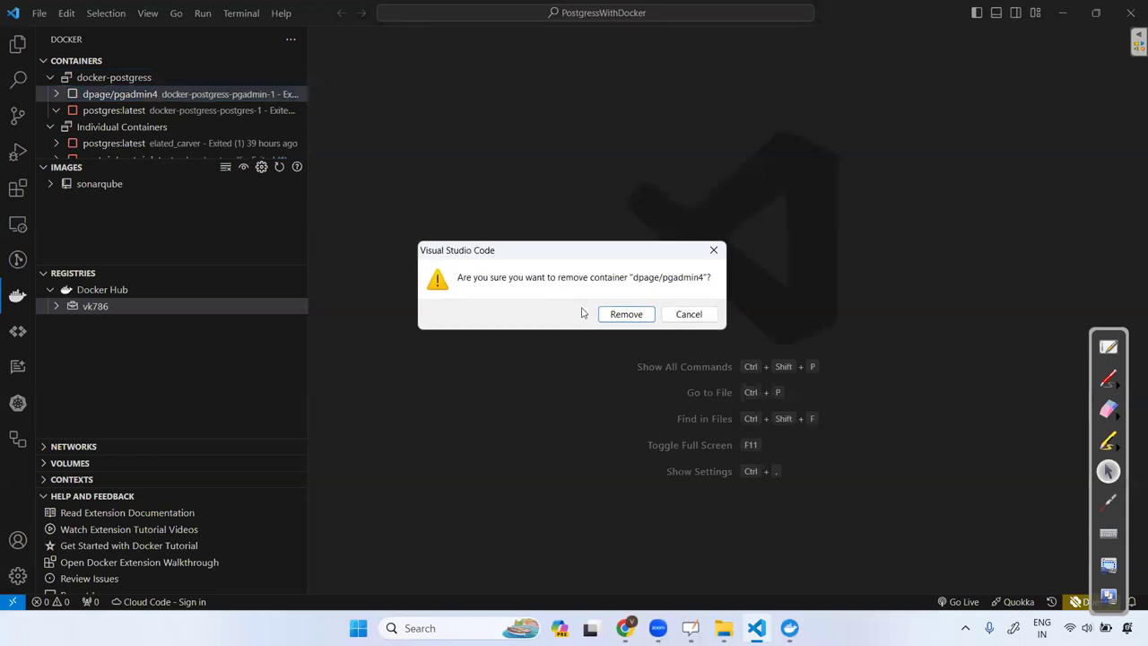
left_click(625, 314)
Remove the remaining docker-postgress, individual and sha256 containers, leaving only sonarqube.
mouse_move(114, 99)
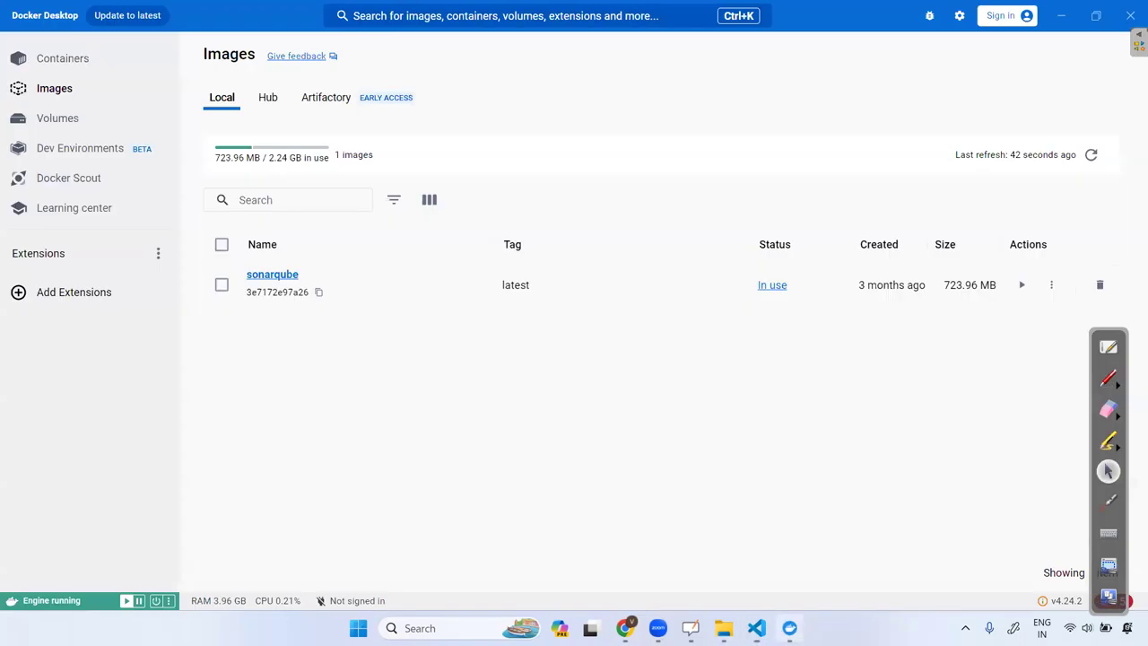
left_click(789, 627)
left_click(789, 627)
right_click(116, 93)
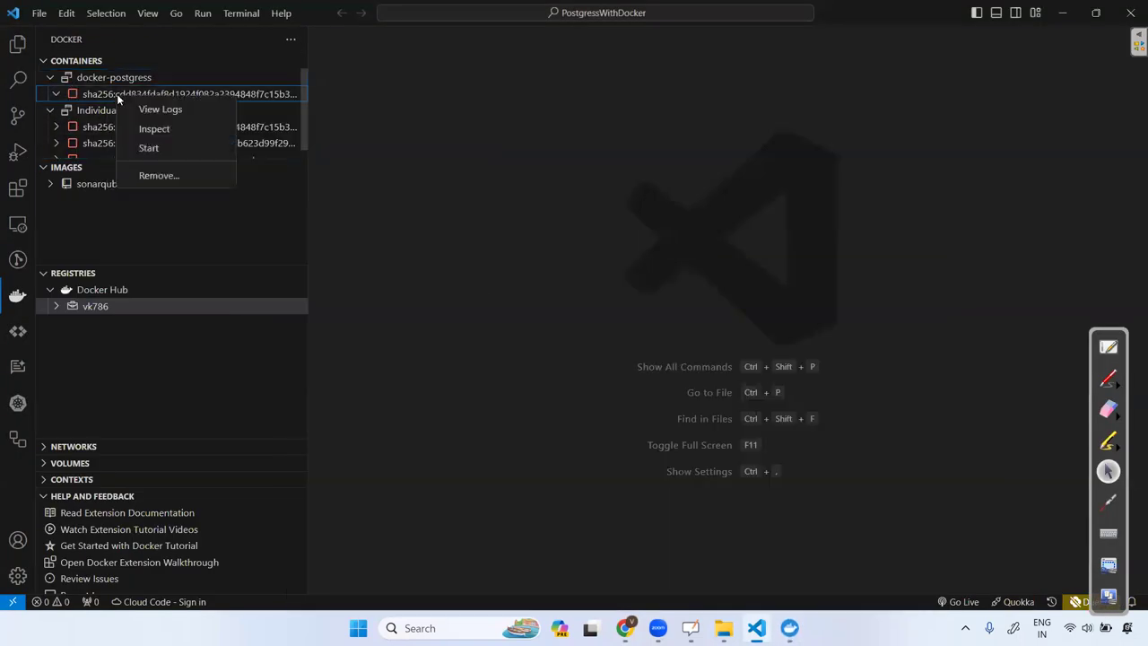
left_click(177, 174)
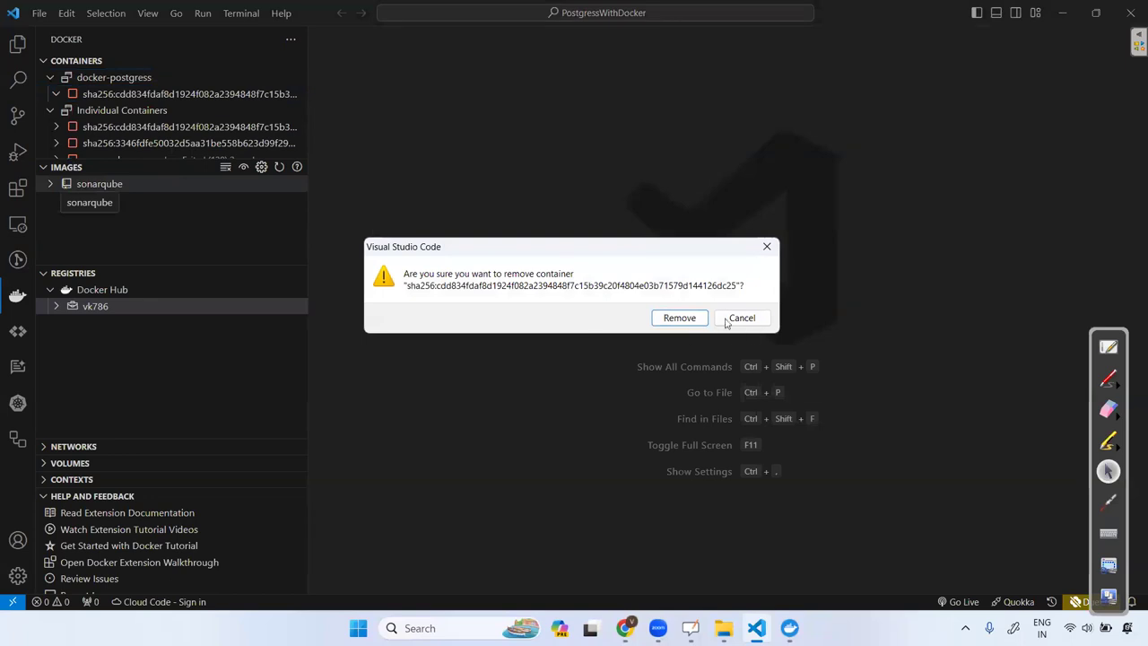
left_click(691, 318)
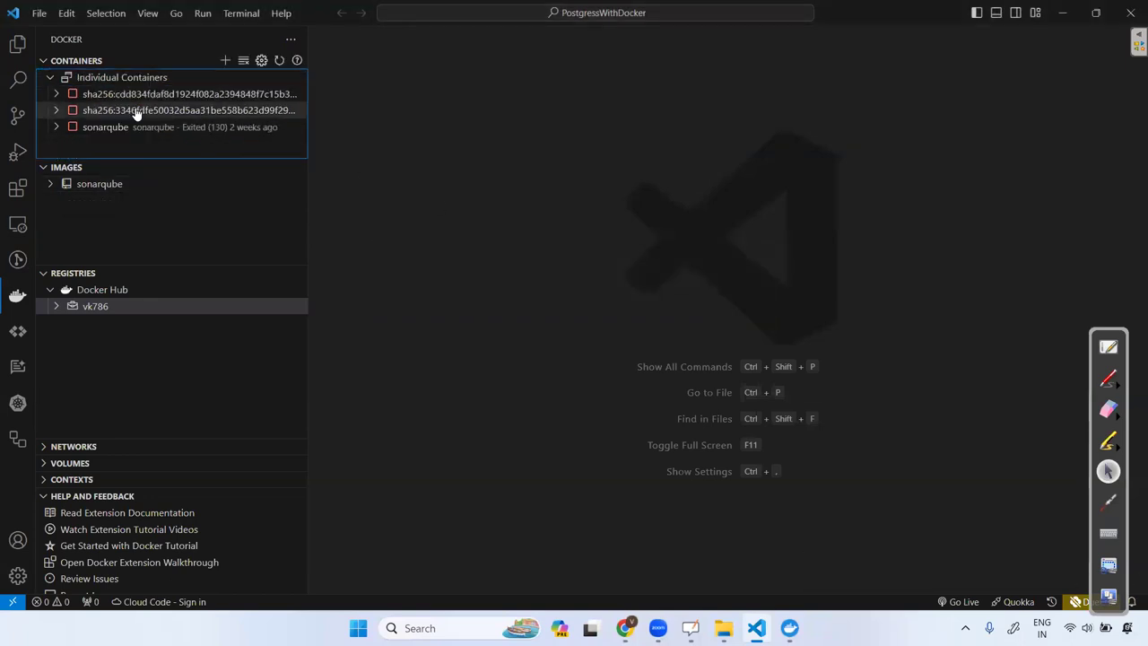
right_click(135, 94)
left_click(184, 169)
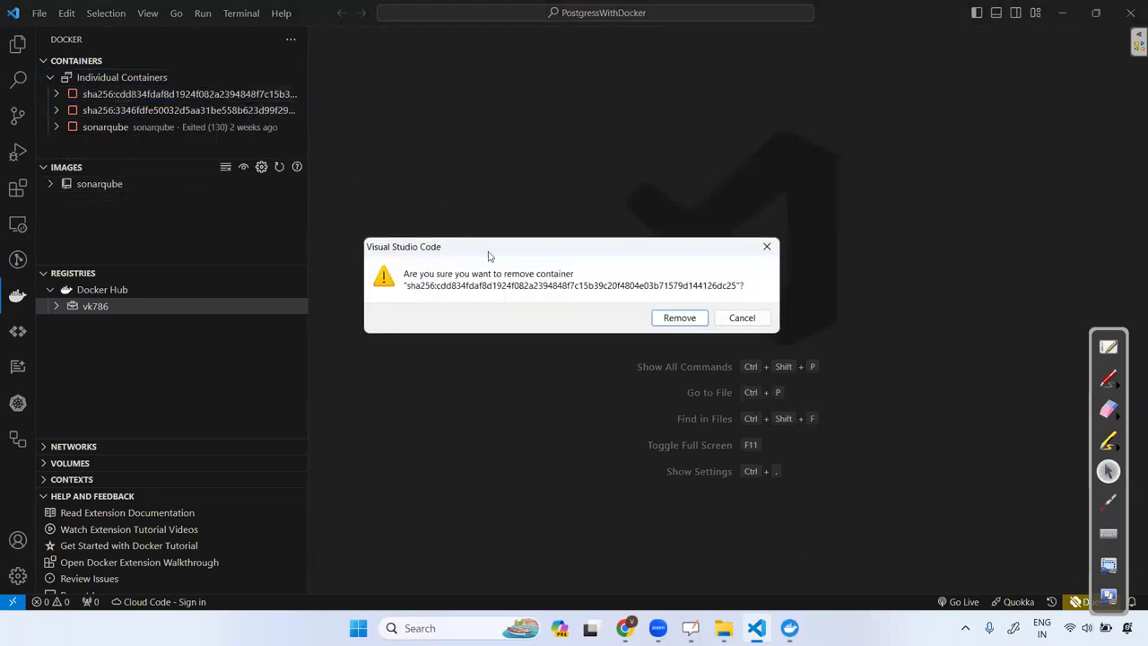
left_click(678, 318)
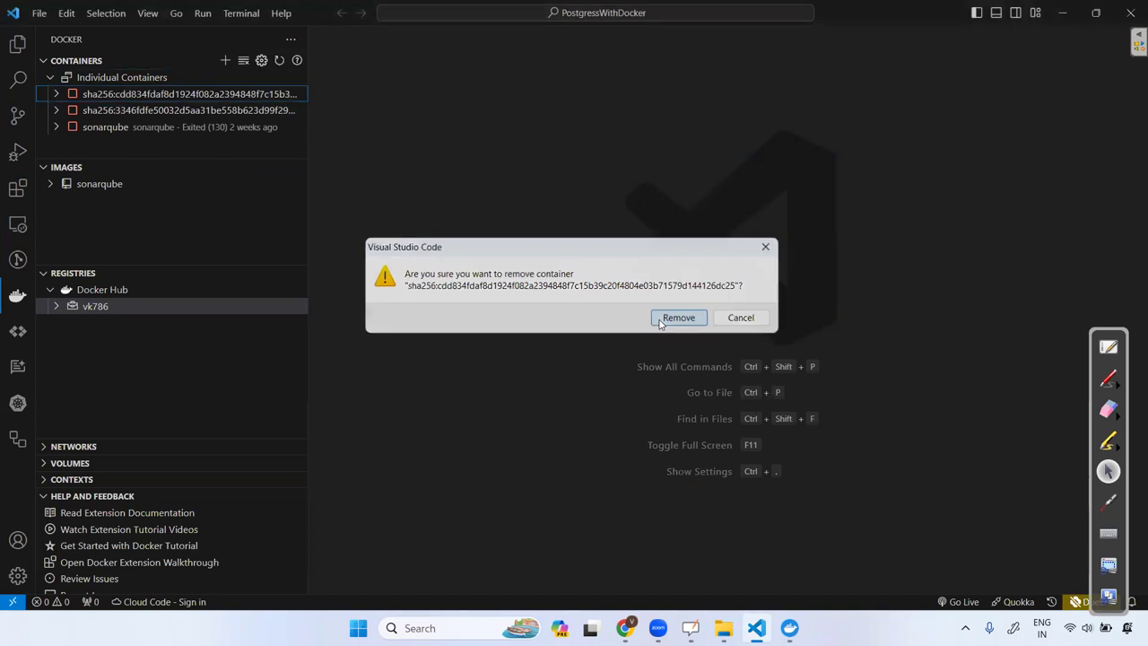
right_click(127, 95)
left_click(184, 178)
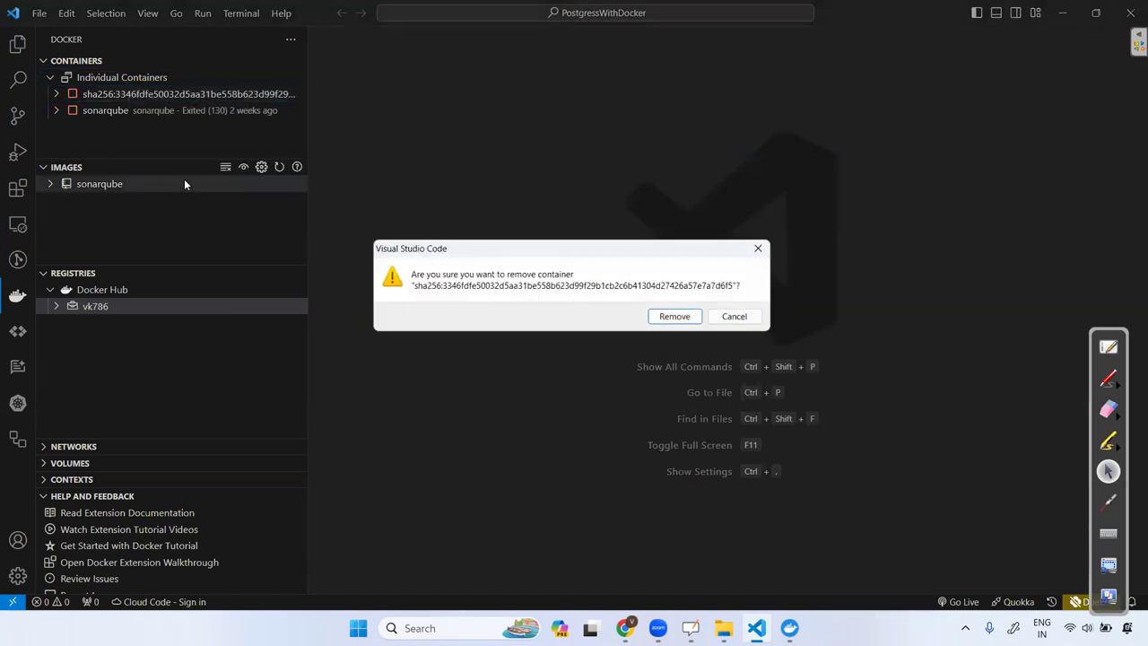
left_click(678, 318)
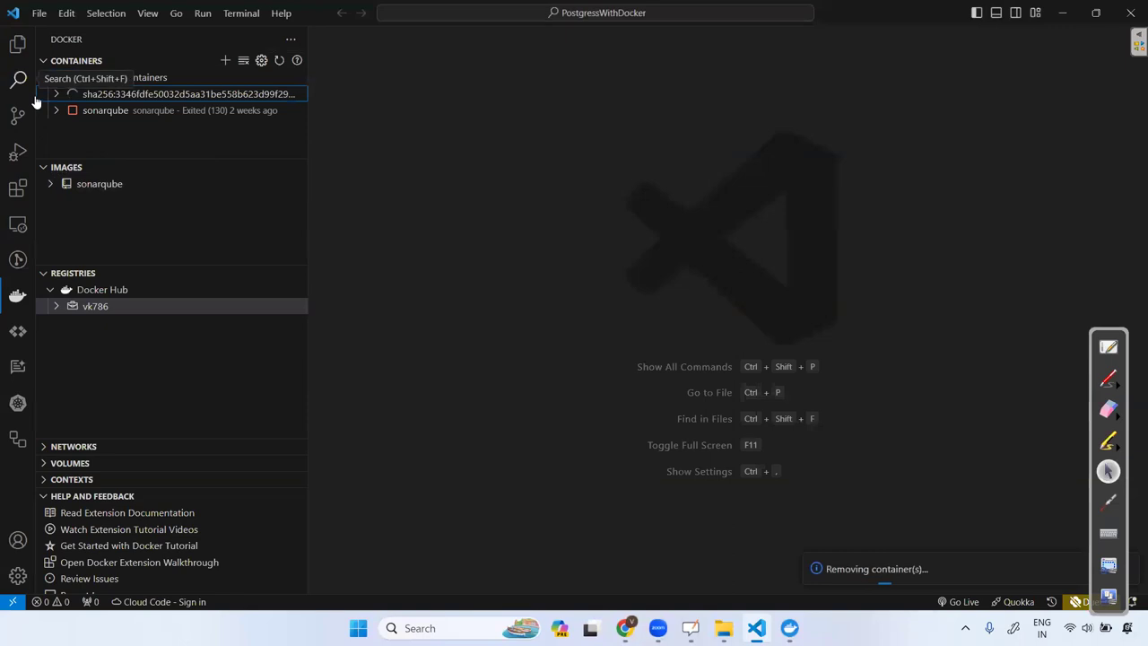
Collapse Docker Hub, abandon the Connect Registry prompt, and return to the Explorer view.
left_click(44, 290)
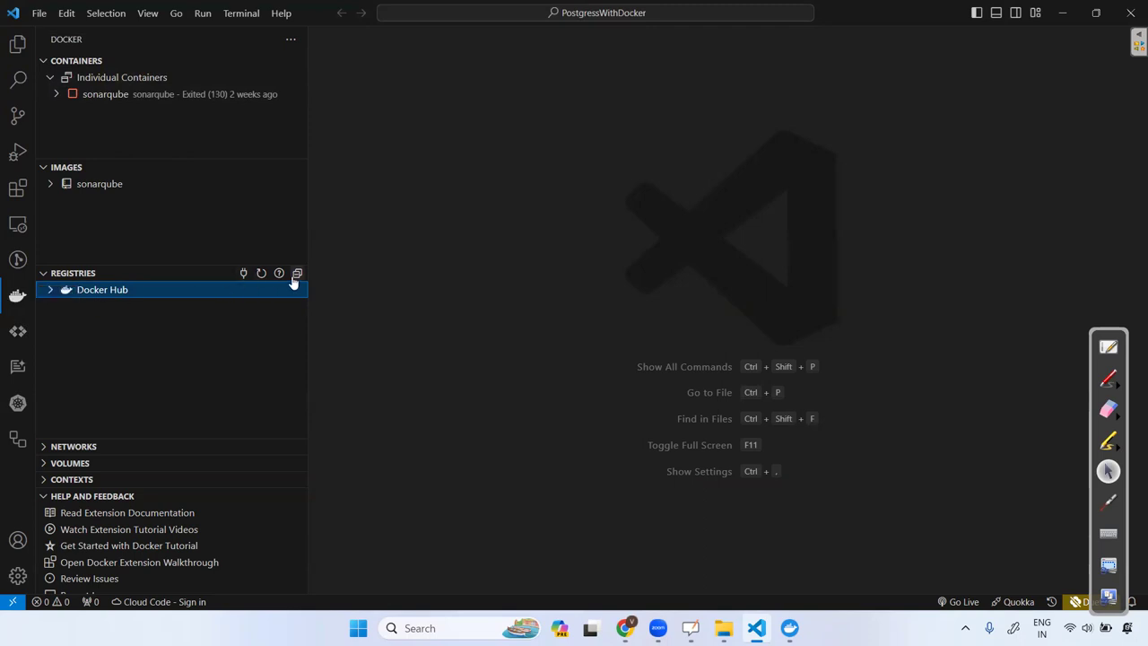
left_click(244, 274)
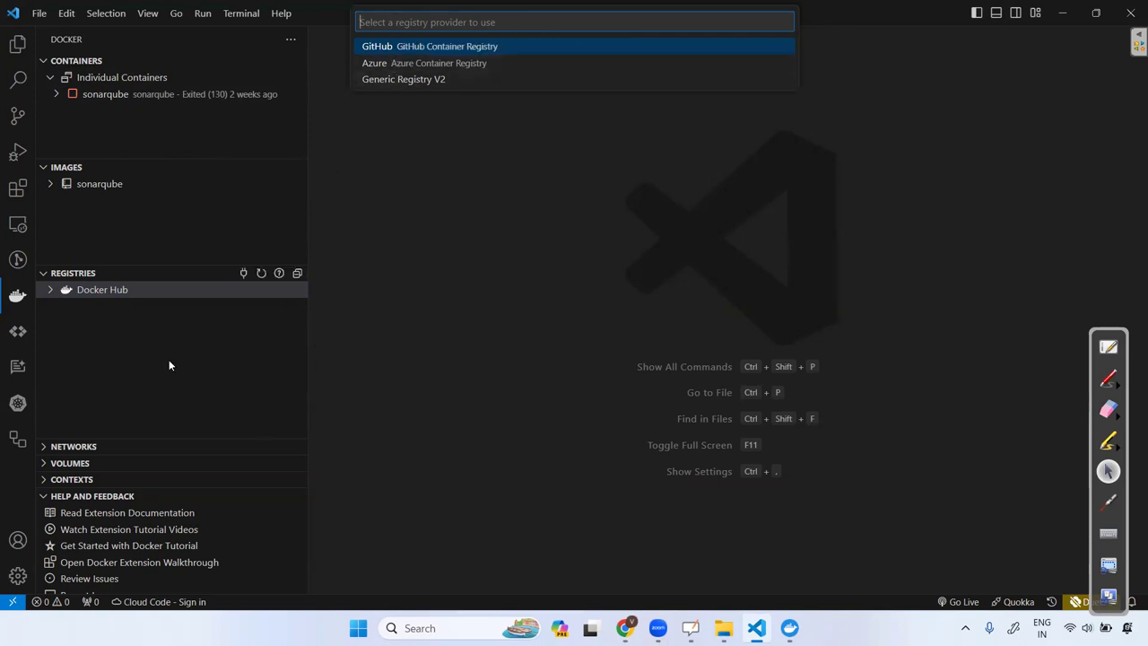
left_click(17, 50)
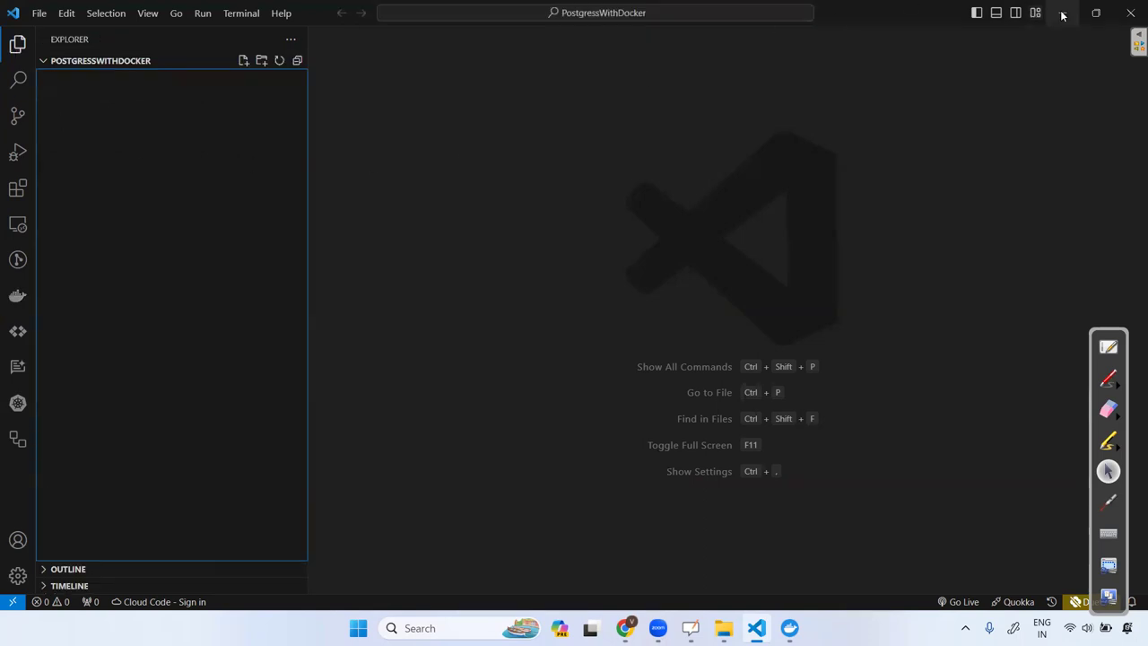
Create and open a new file named postgress-compose.yml in the PostgressWithDocker project.
left_click(1108, 595)
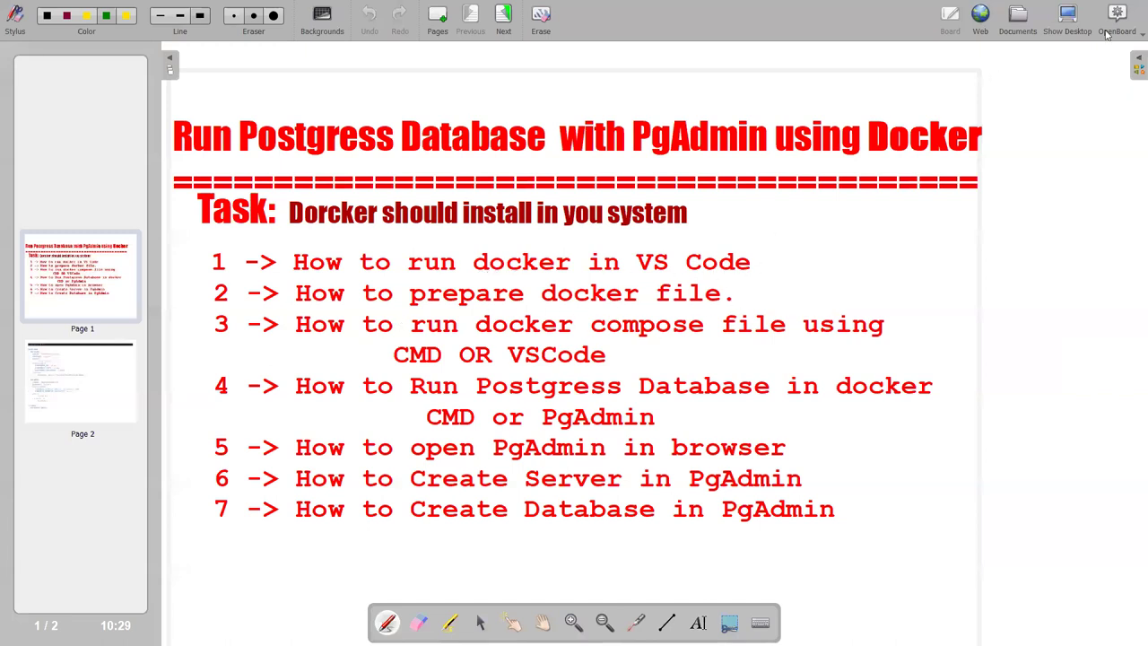
left_click(1074, 18)
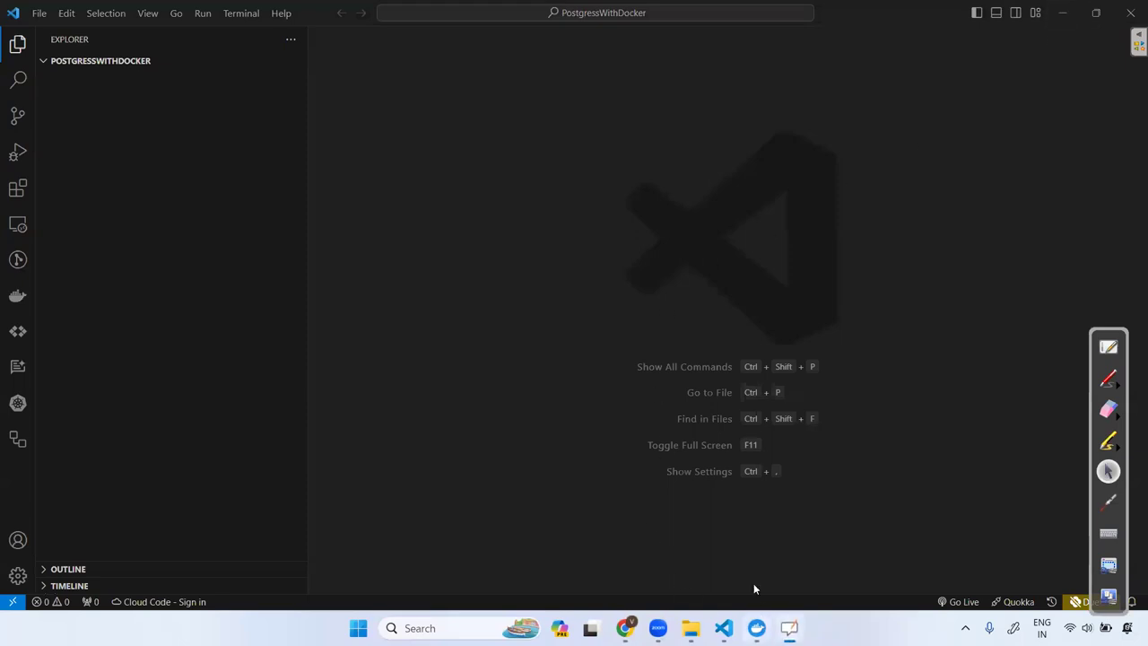
left_click(244, 63)
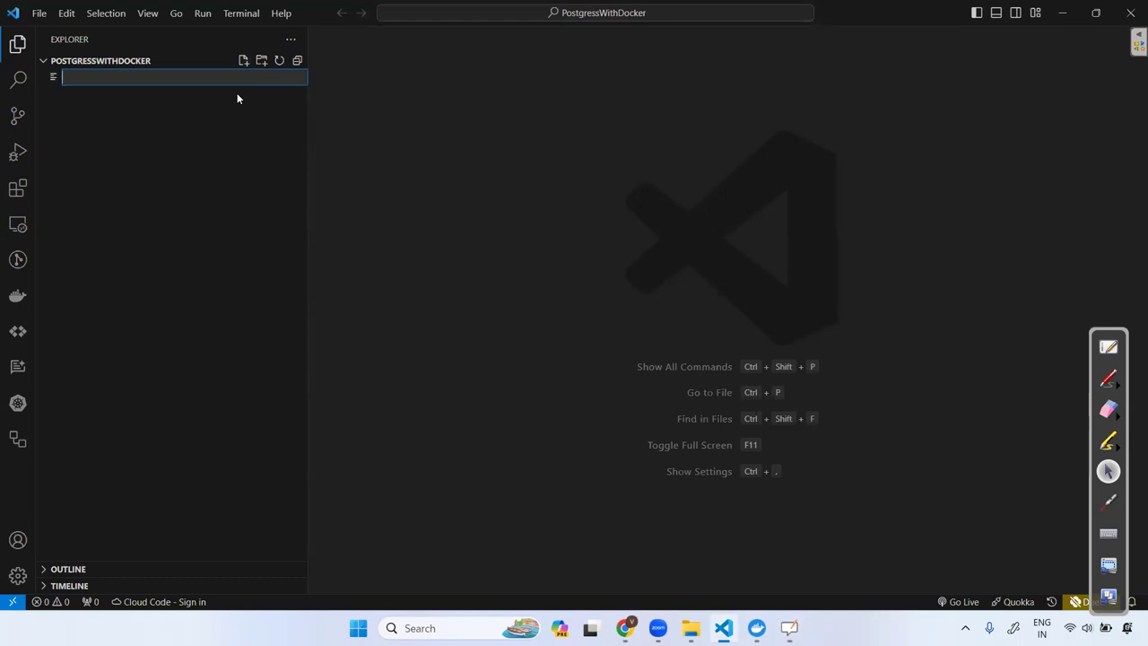
type("postgress-compose.")
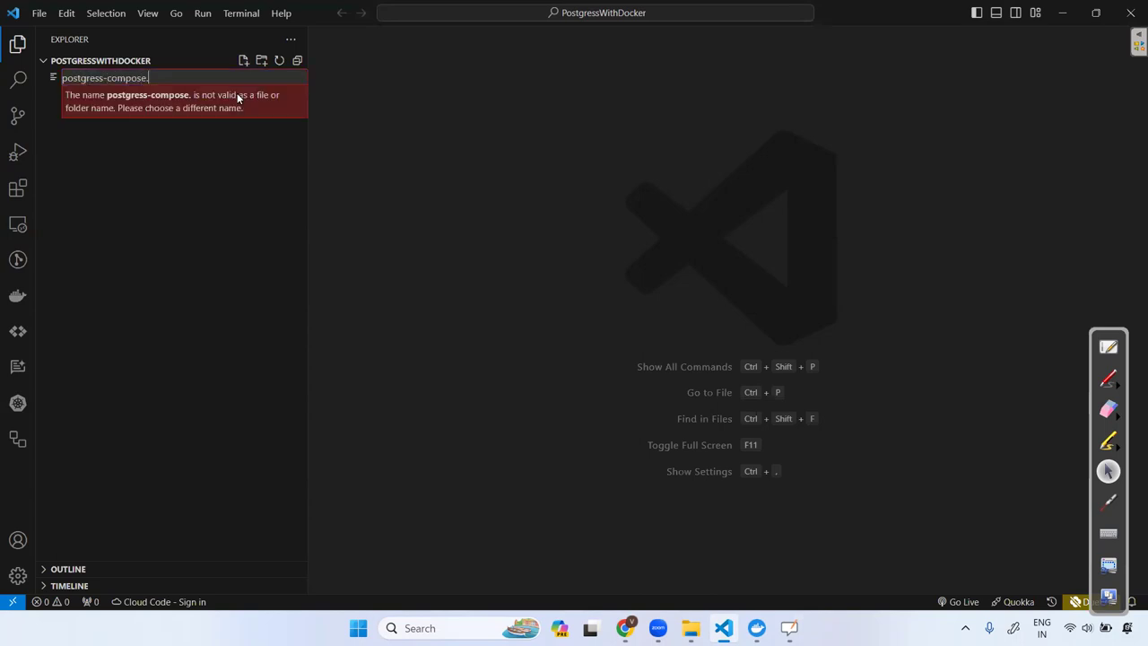
type("yml")
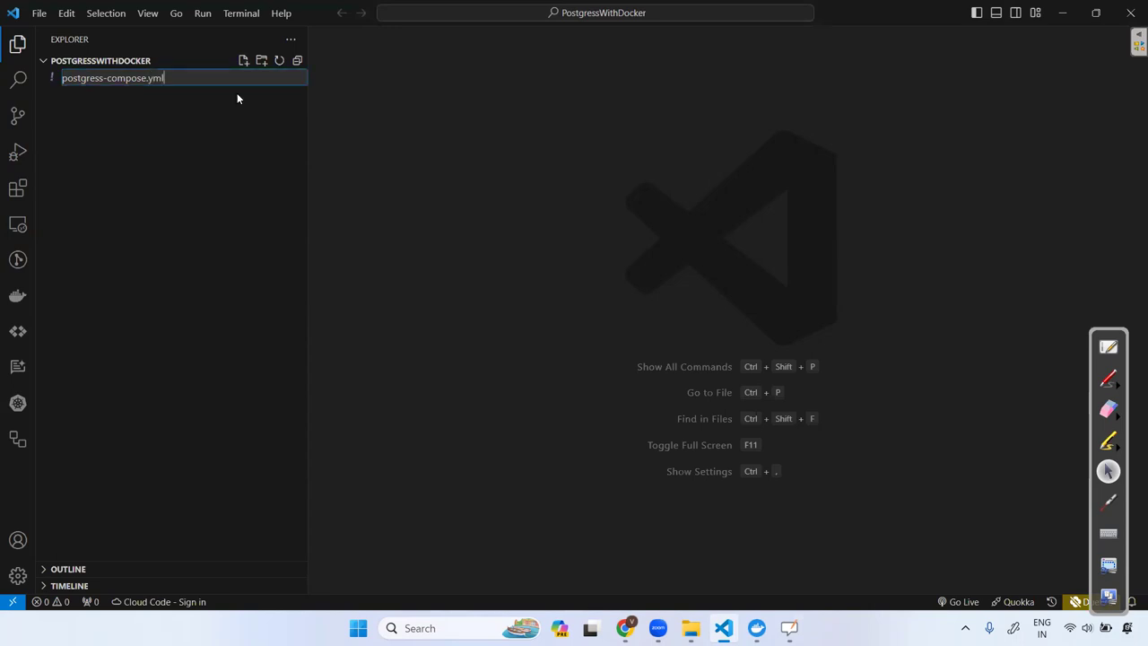
key("Return")
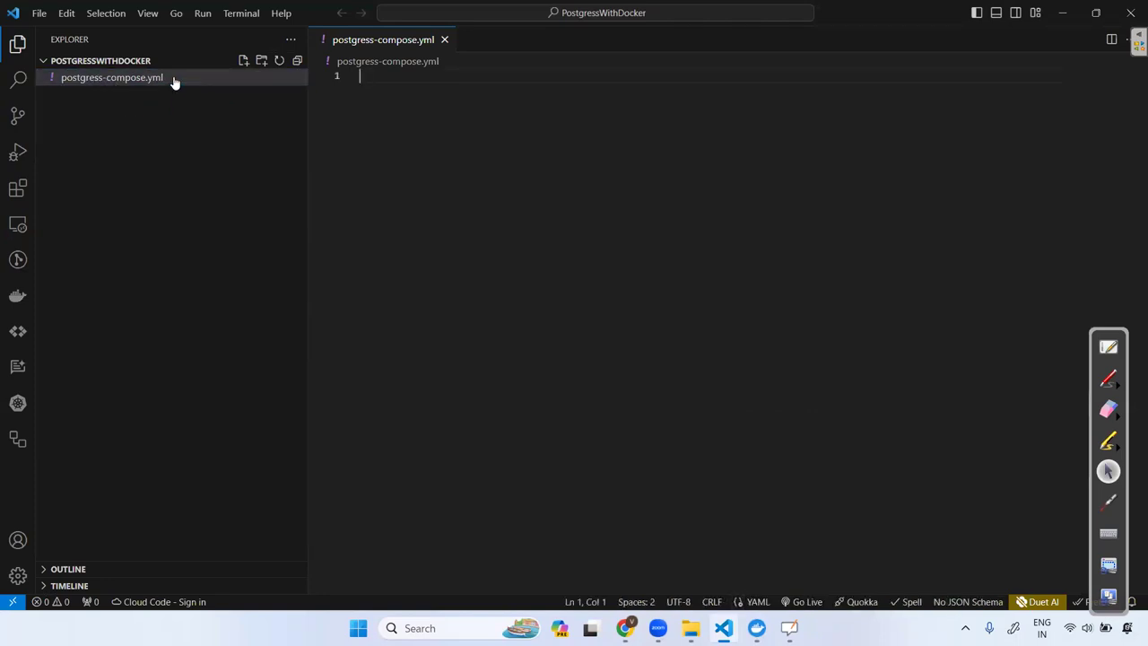
Rename postgress-compose.yml to 'postgress docker compose.yml' using the file's Rename action.
right_click(204, 80)
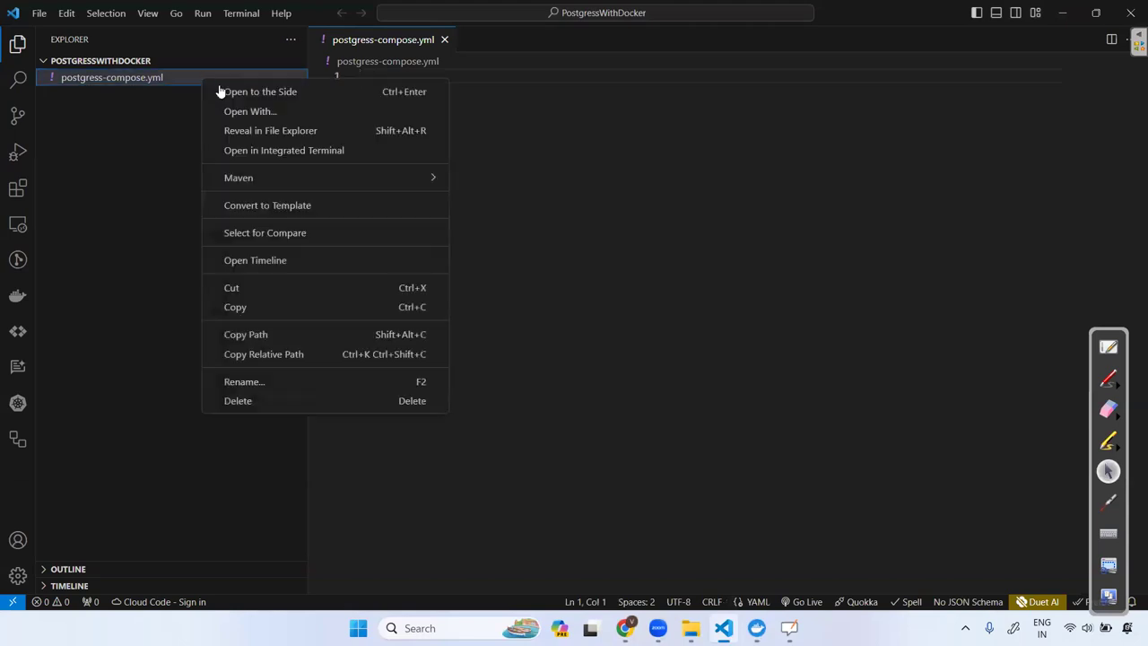
left_click(242, 386)
key("Right")
key("Left")
key("BackSpace")
key("BackSpace")
key("BackSpace")
key("BackSpace")
key("BackSpace")
key("BackSpace")
key("BackSpace")
key("BackSpace")
key("BackSpace")
key("BackSpace")
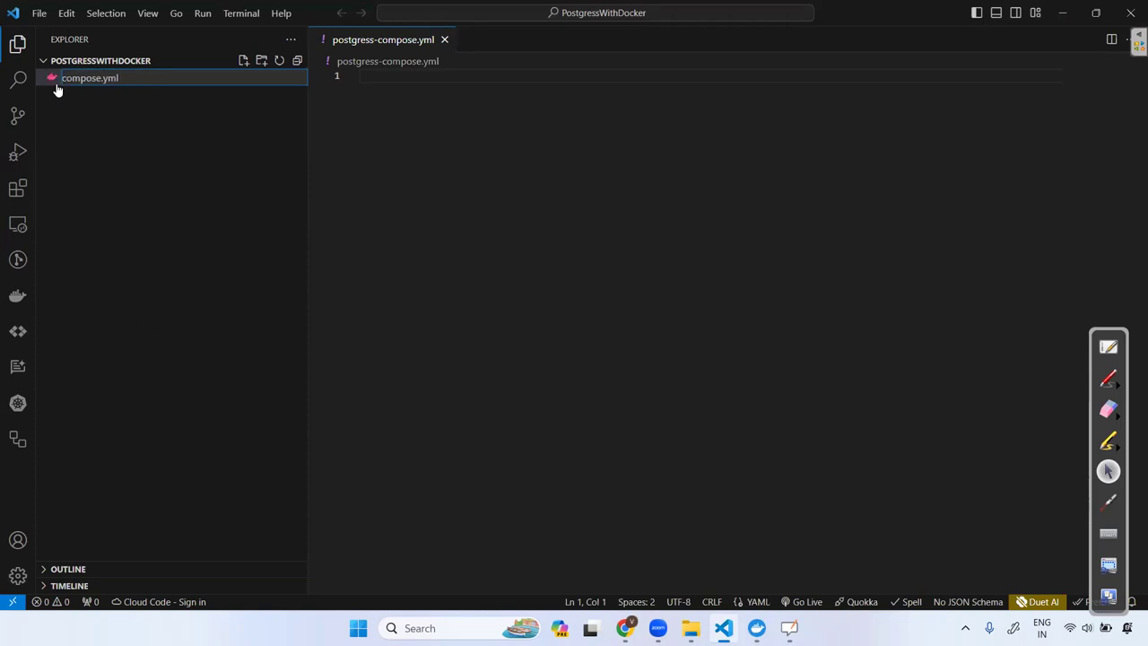
type("-")
key("BackSpace")
key("BackSpace")
key("BackSpace")
key("Home")
type("do")
type("c")
type("ker-")
type(" for ")
type("po")
key("BackSpace")
key("BackSpace")
key("BackSpace")
key("BackSpace")
key("BackSpace")
key("BackSpace")
key("BackSpace")
key("BackSpace")
key("BackSpace")
key("BackSpace")
key("BackSpace")
key("BackSpace")
type("docker compose")
key("Return")
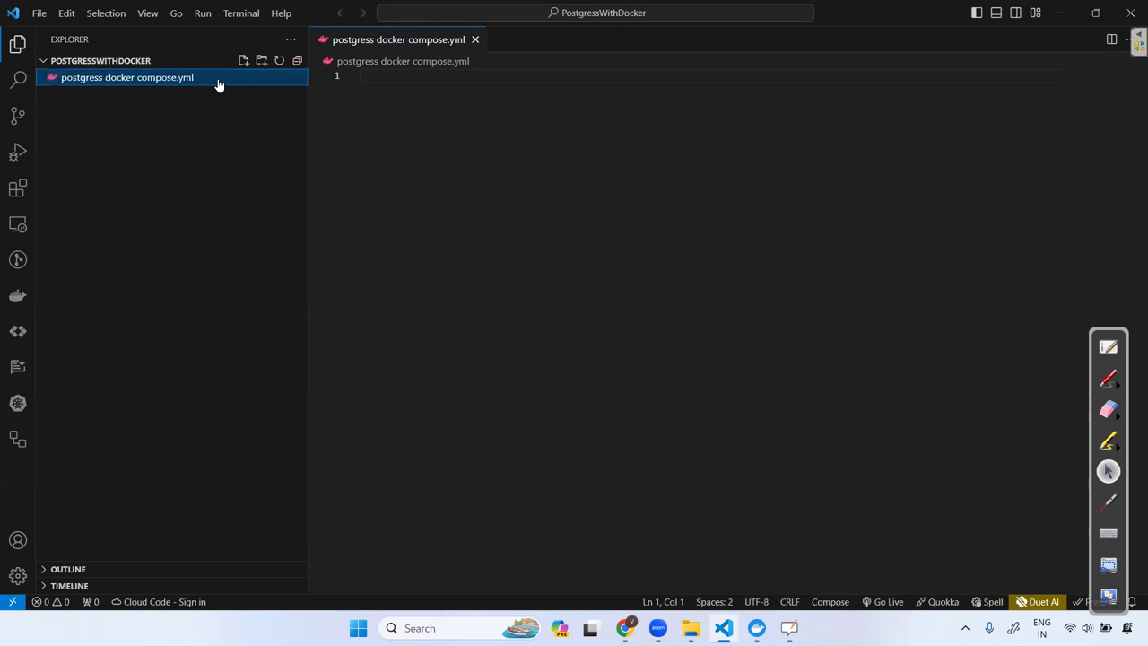
left_click(439, 139)
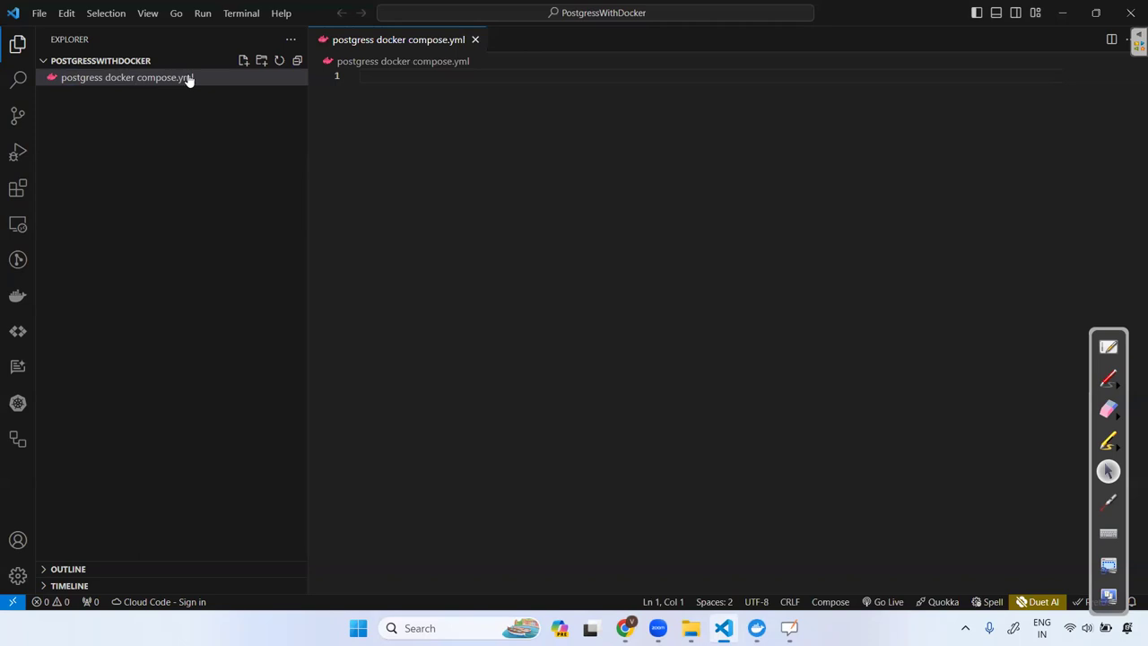
Show OpenBoard's page 2 with the postgres and pgadmin compose YAML.
left_click(1108, 347)
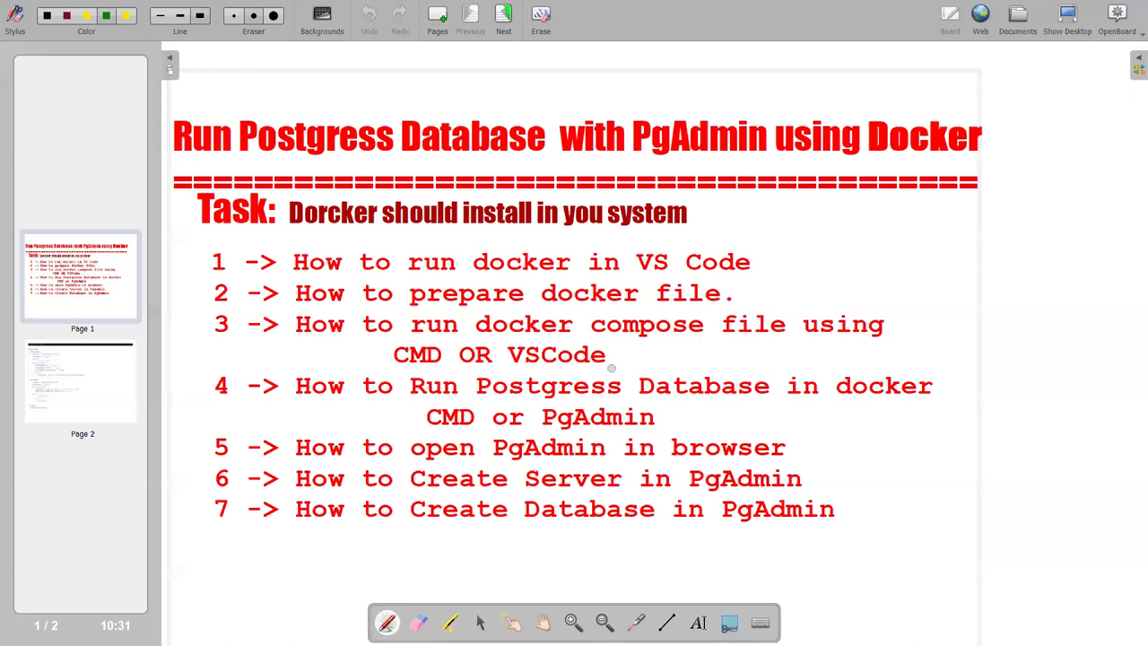
left_click(91, 393)
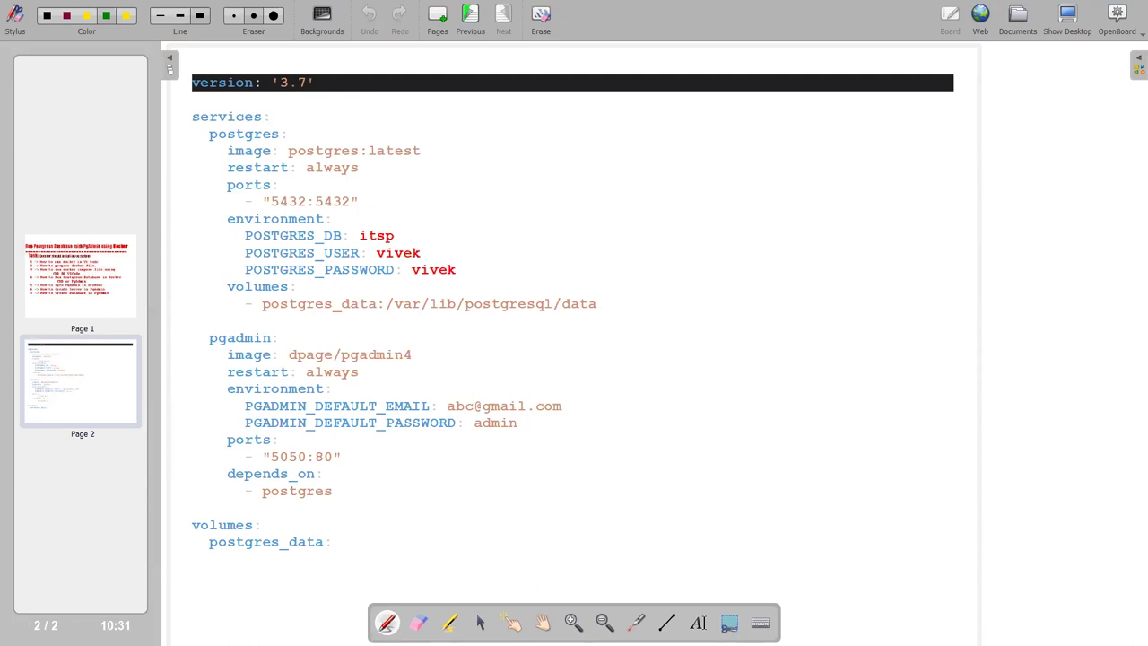
Handwrite 'Postgres DB', 'clint' and 'Pg Admin' at the upper right, underlining Postgres DB.
mouse_move(765, 141)
left_mouse_down()
mouse_move(765, 166)
mouse_move(766, 154)
mouse_move(800, 157)
left_mouse_up()
mouse_move(802, 151)
left_mouse_down()
mouse_move(832, 169)
mouse_move(866, 142)
mouse_move(941, 139)
left_mouse_up()
left_click_drag(939, 114, 942, 138)
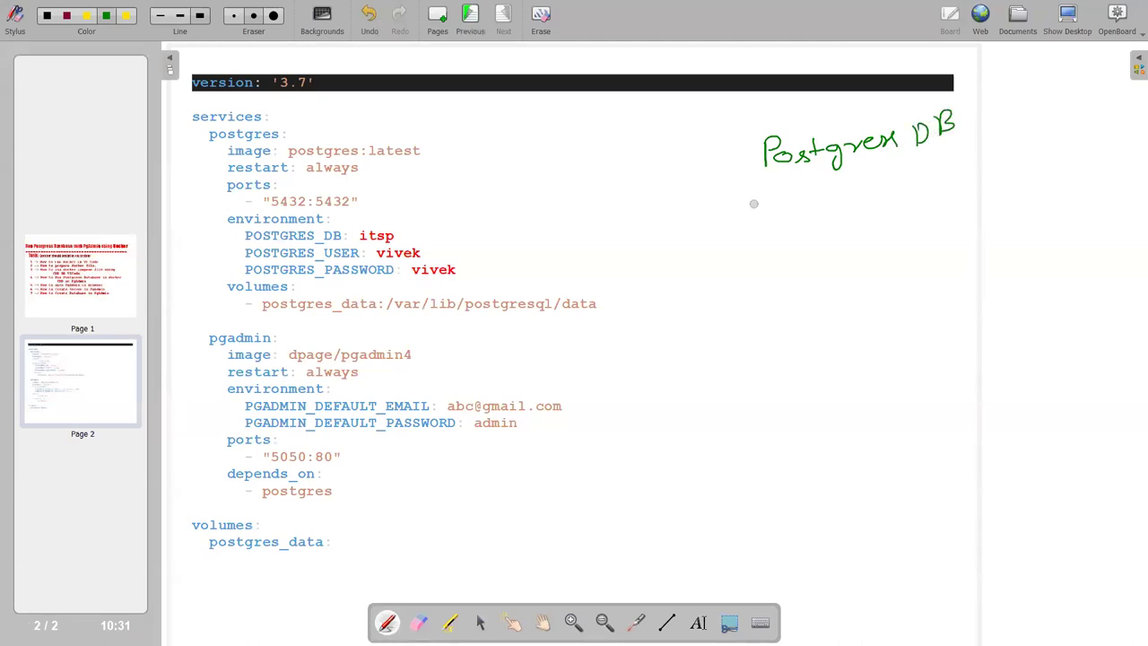
mouse_move(790, 208)
left_mouse_down()
mouse_move(786, 219)
mouse_move(858, 201)
left_mouse_up()
left_click(812, 203)
mouse_move(829, 249)
left_mouse_down()
mouse_move(831, 267)
mouse_move(832, 254)
mouse_move(860, 260)
mouse_move(852, 280)
left_mouse_up()
mouse_move(875, 253)
left_mouse_down()
mouse_move(886, 224)
mouse_move(897, 247)
left_mouse_up()
mouse_move(882, 243)
left_mouse_down()
mouse_move(934, 213)
mouse_move(934, 235)
mouse_move(958, 226)
left_mouse_up()
left_click(959, 204)
mouse_move(965, 219)
left_mouse_down()
mouse_move(973, 208)
mouse_move(981, 222)
left_mouse_up()
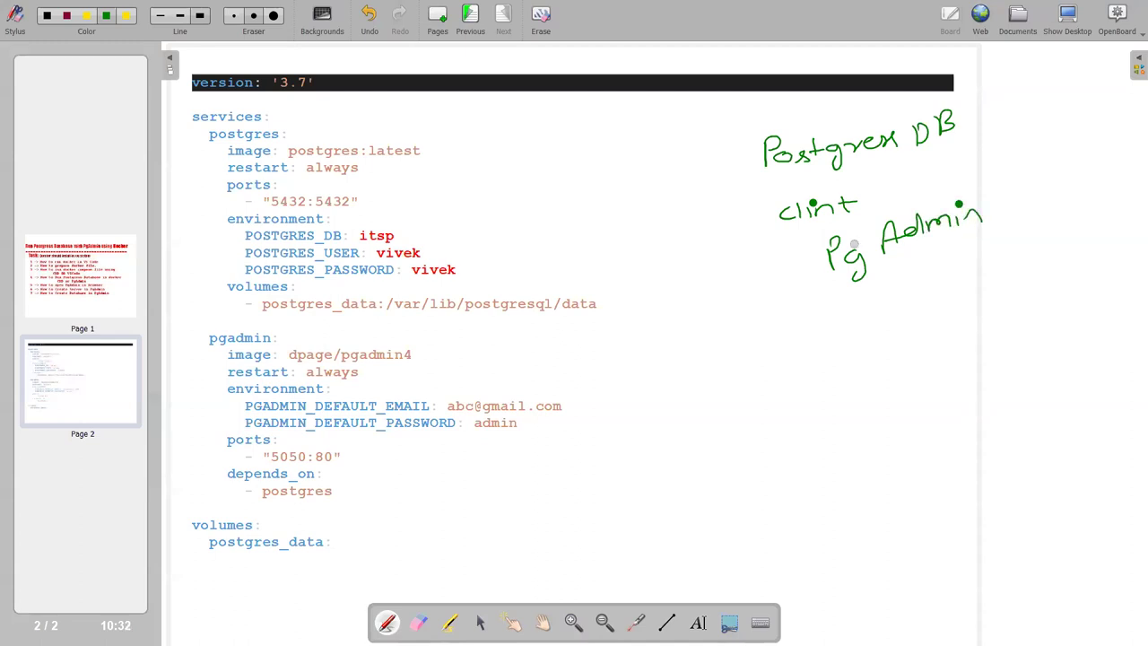
left_click_drag(773, 182, 956, 141)
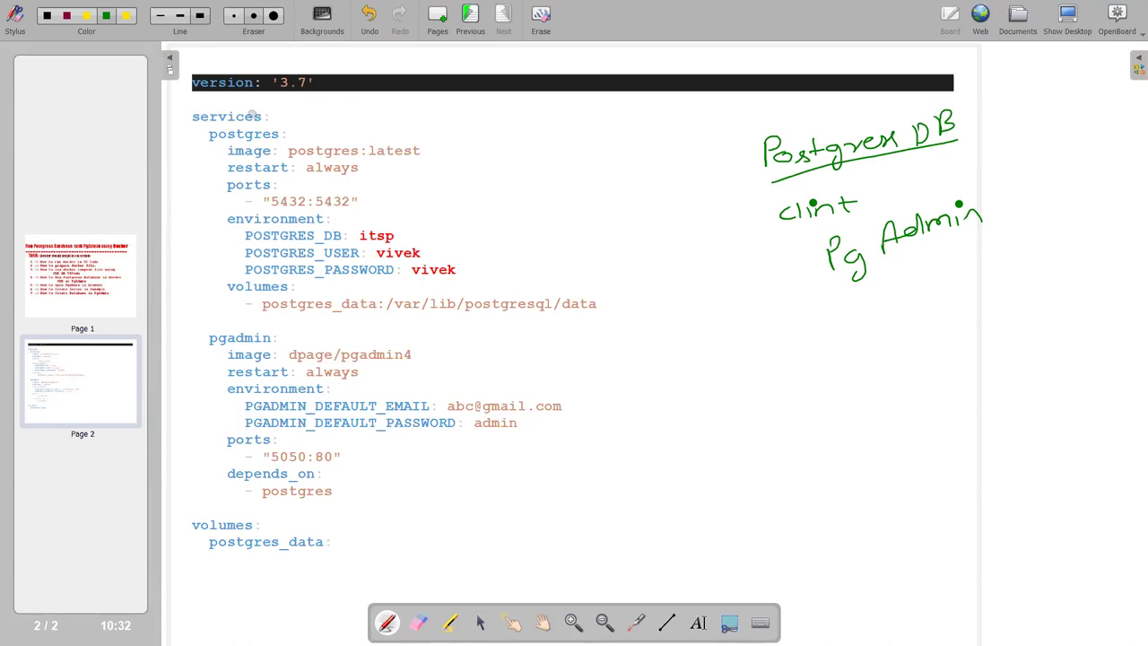
Tick the services line, bracket both service blocks, and mark the restart setting and postgres image.
mouse_move(182, 108)
left_mouse_down()
mouse_move(191, 104)
mouse_move(206, 141)
left_mouse_up()
left_click_drag(199, 348, 212, 343)
left_click_drag(193, 340, 201, 507)
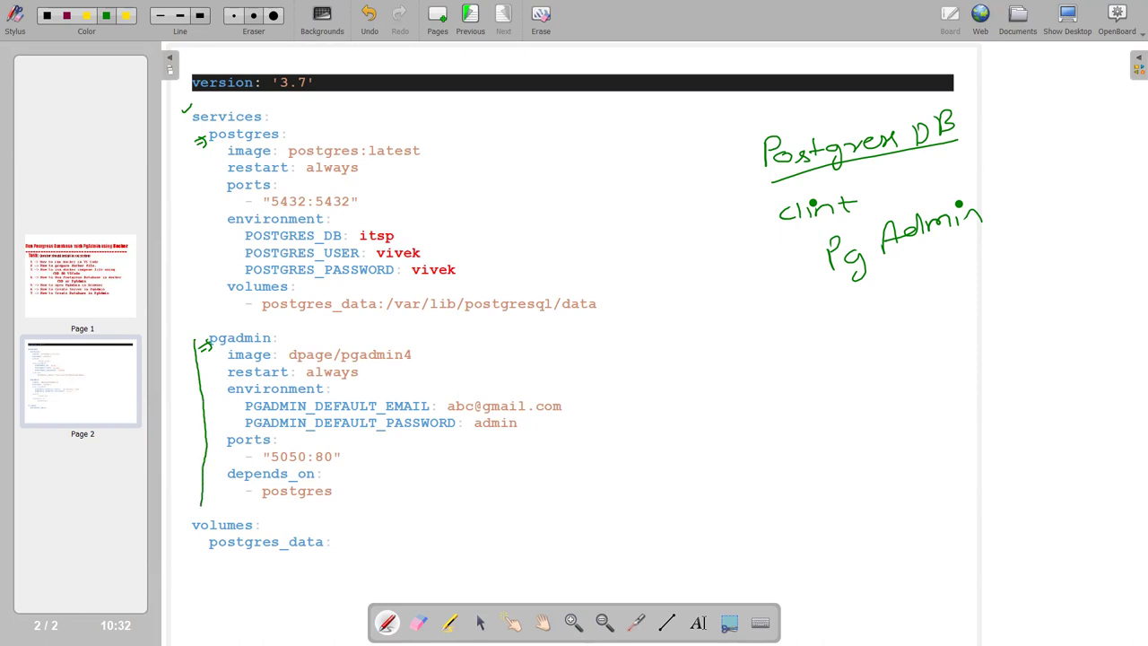
left_click_drag(217, 151, 210, 300)
left_click_drag(204, 165, 219, 178)
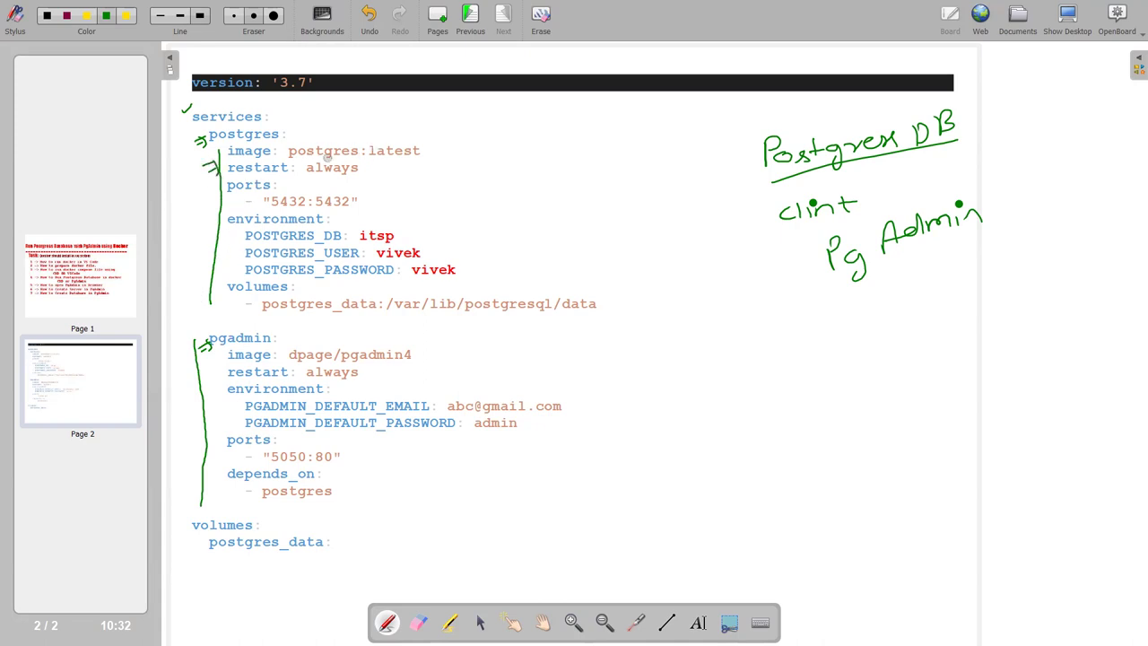
mouse_move(440, 134)
left_mouse_down()
mouse_move(452, 140)
mouse_move(441, 148)
left_mouse_up()
Add an arrow at the ports line, box 'data', arrow beside pgadmin, and circle the 4 in pgadmin4.
left_click_drag(303, 191, 325, 188)
mouse_move(562, 318)
left_mouse_down()
mouse_move(613, 302)
mouse_move(589, 289)
left_mouse_up()
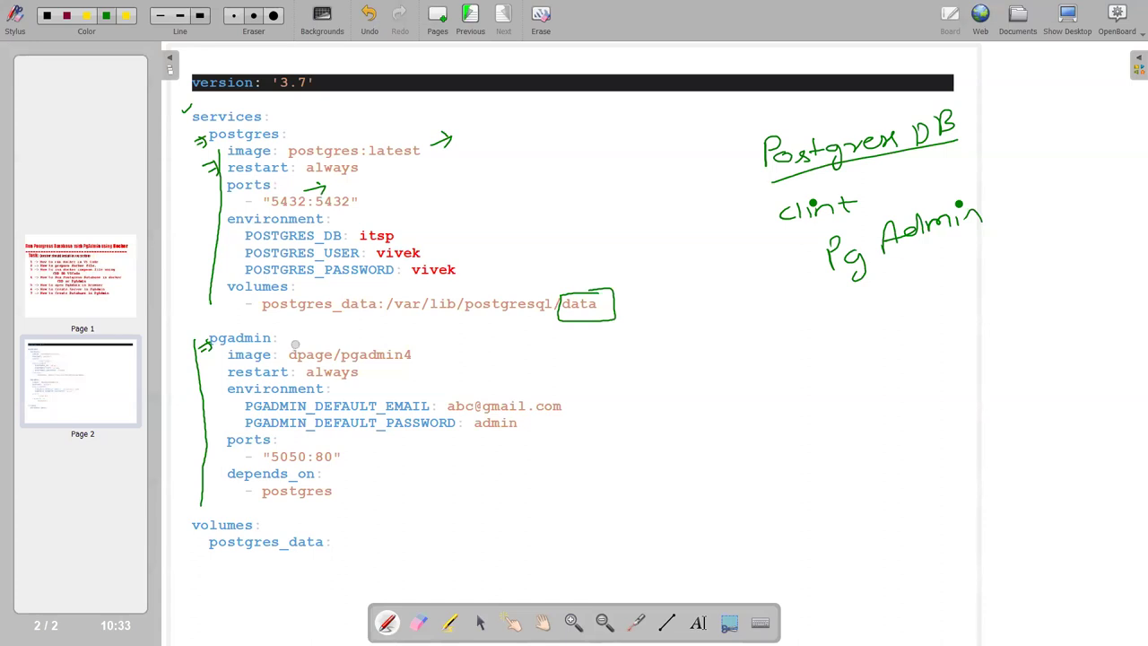
left_click_drag(282, 335, 280, 329)
mouse_move(335, 342)
left_mouse_down()
mouse_move(359, 323)
mouse_move(384, 361)
mouse_move(419, 361)
left_mouse_up()
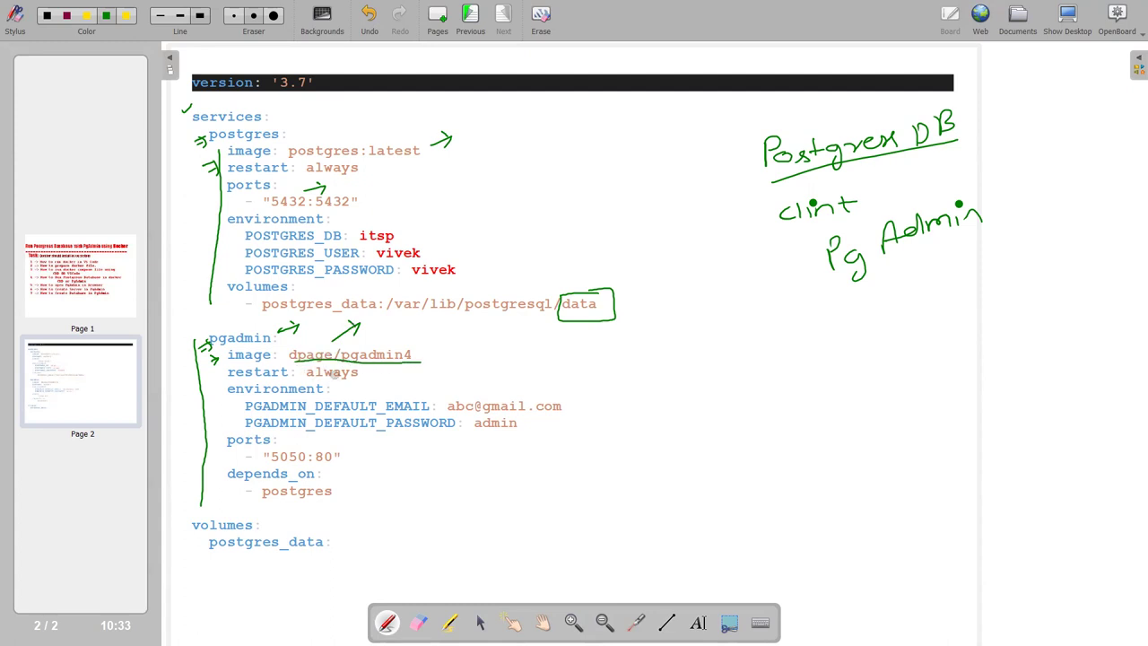
mouse_move(412, 347)
left_mouse_down()
mouse_move(432, 363)
mouse_move(420, 340)
left_mouse_up()
mouse_move(208, 377)
left_mouse_down()
mouse_move(219, 375)
mouse_move(224, 407)
left_mouse_up()
Sketch a box diagram labelled 'layer' with a number beside the pgadmin block.
left_click_drag(593, 350, 593, 443)
left_click_drag(722, 351, 862, 338)
left_click_drag(722, 344, 768, 334)
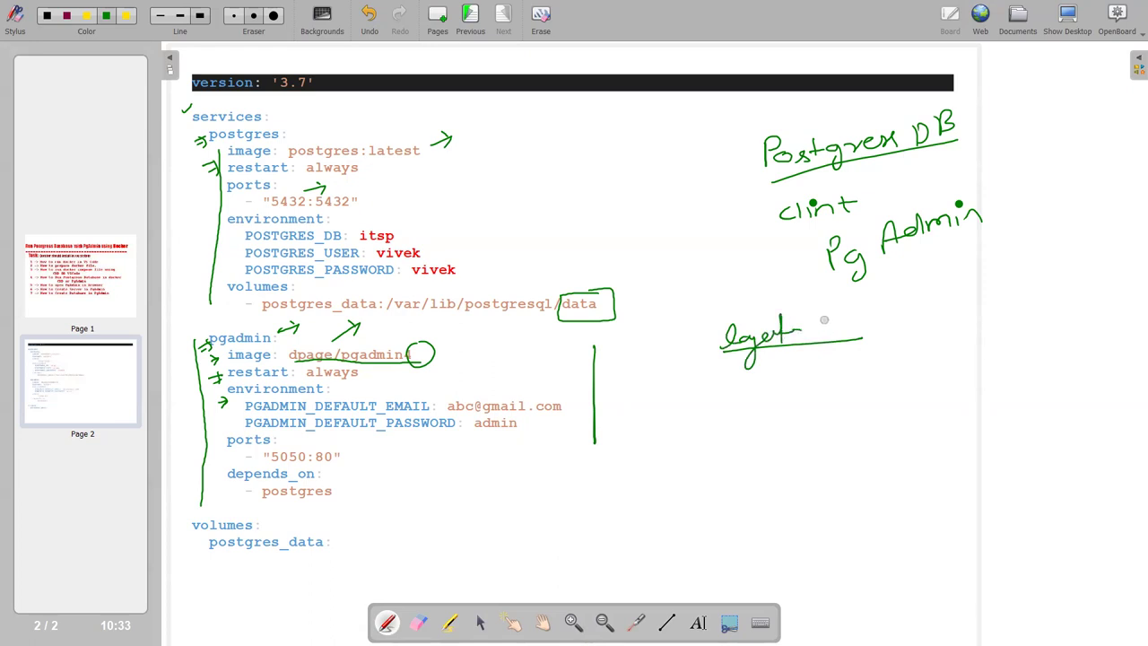
mouse_move(822, 320)
left_mouse_down()
mouse_move(848, 333)
mouse_move(867, 324)
left_mouse_up()
mouse_move(802, 341)
left_mouse_down()
mouse_move(866, 334)
mouse_move(827, 387)
mouse_move(837, 414)
left_mouse_up()
mouse_move(814, 375)
left_mouse_down()
mouse_move(899, 385)
mouse_move(913, 407)
left_mouse_up()
mouse_move(900, 357)
left_mouse_down()
mouse_move(934, 348)
mouse_move(978, 417)
mouse_move(988, 350)
left_mouse_up()
left_click_drag(932, 384, 994, 370)
left_click_drag(953, 398, 974, 394)
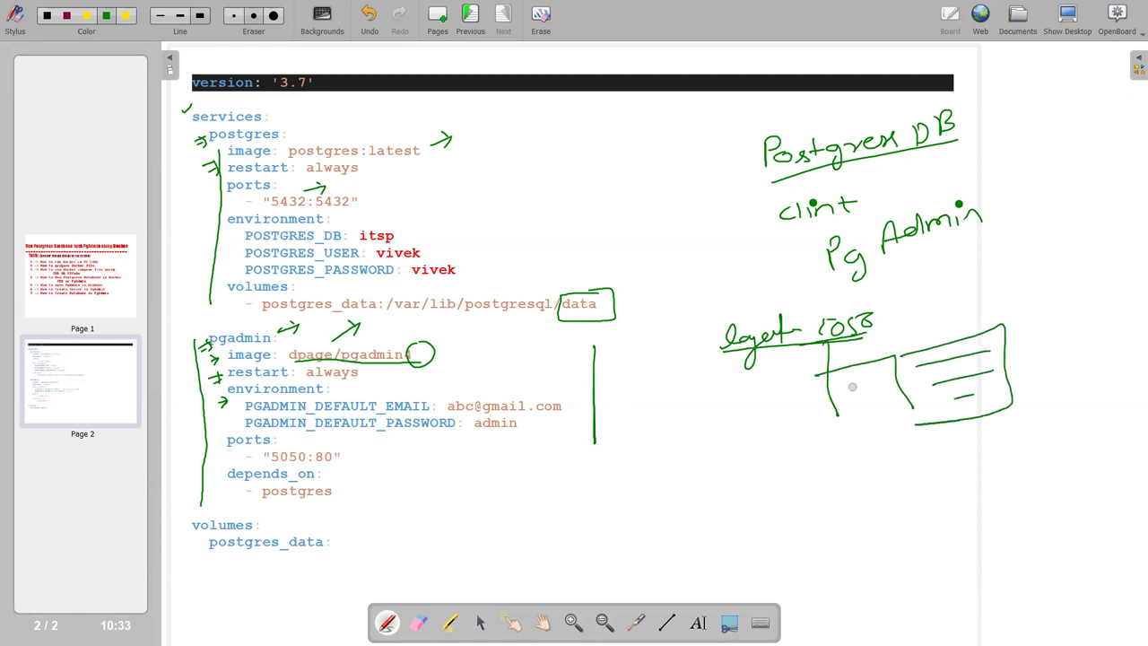
Add arrows near the pgadmin block, bracket it again, and select all page content.
left_click_drag(568, 388, 588, 374)
left_click_drag(580, 374, 583, 385)
left_click_drag(538, 432, 550, 425)
mouse_move(199, 337)
left_mouse_down()
mouse_move(198, 473)
mouse_move(218, 481)
left_mouse_up()
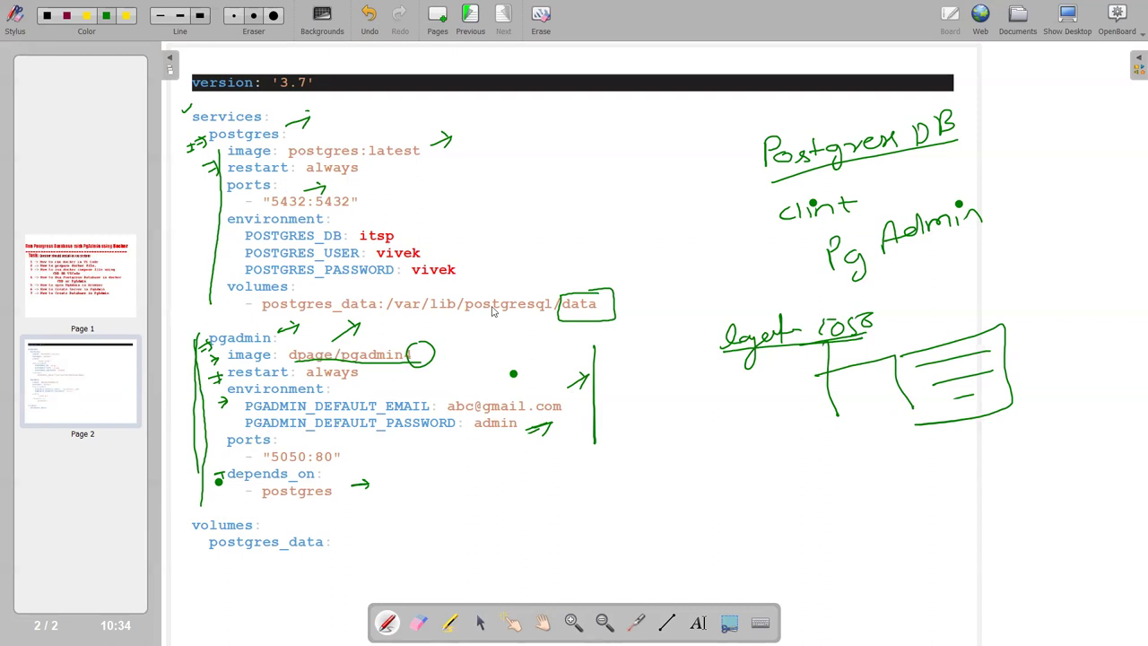
key("ctrl+a")
key("ctrl+c")
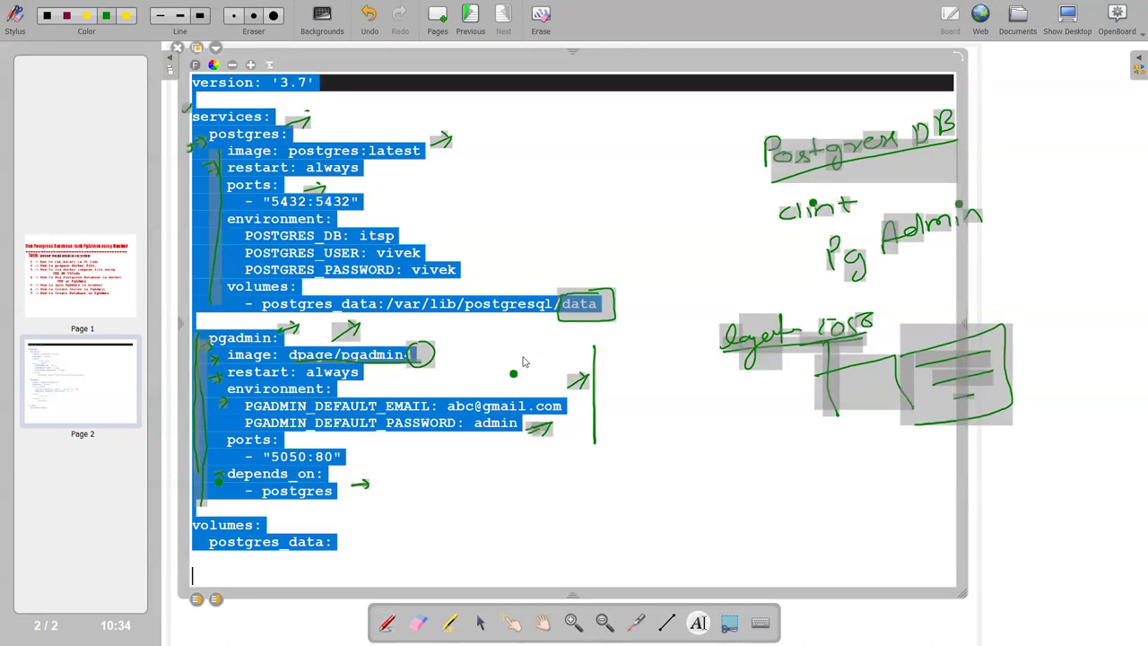
Paste the postgres and pgadmin YAML into the empty compose file in VS Code and save.
left_click(1069, 20)
left_click(441, 113)
key("ctrl+v")
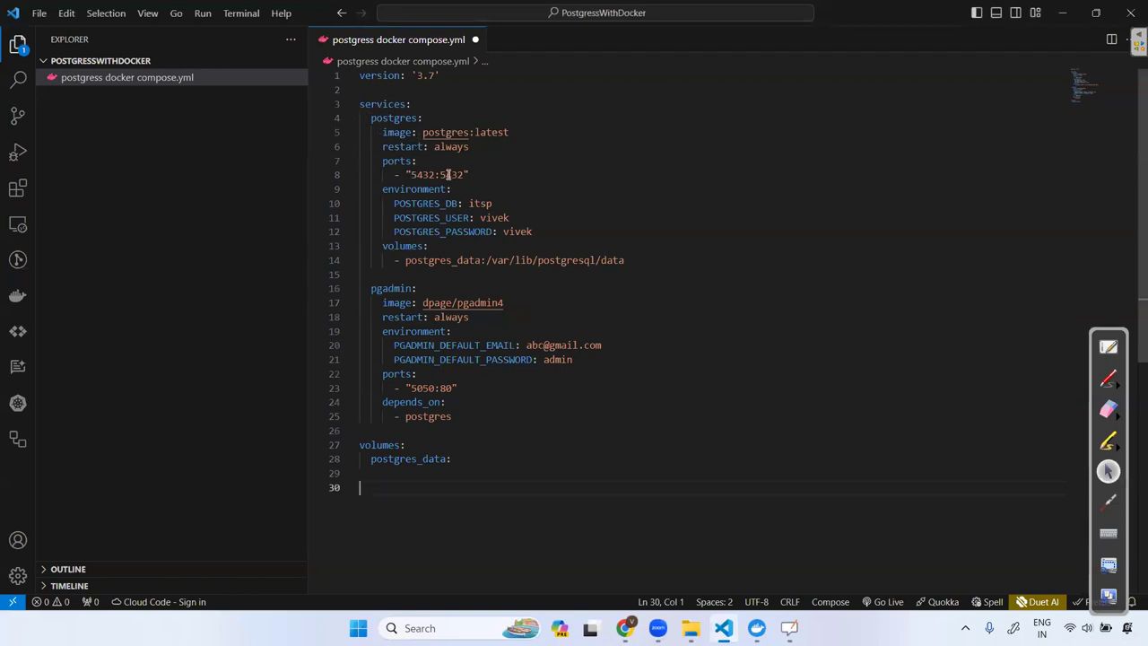
key("ctrl+s")
Glance at OpenBoard's Page 1 task list, then return to Visual Studio Code.
left_click(1108, 595)
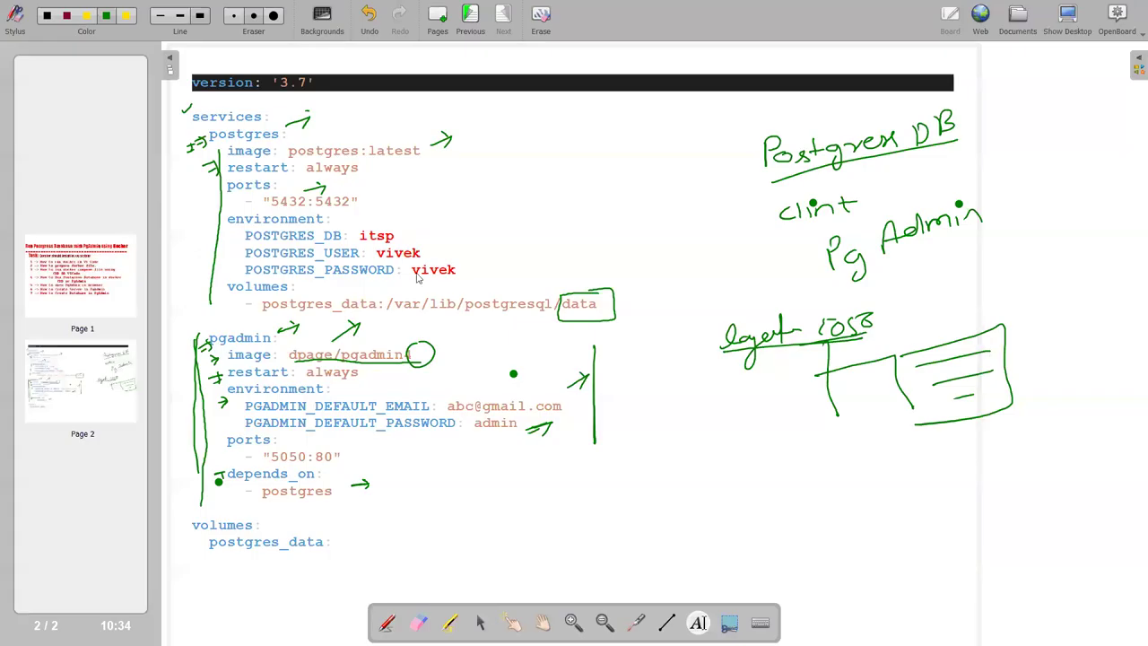
left_click(74, 299)
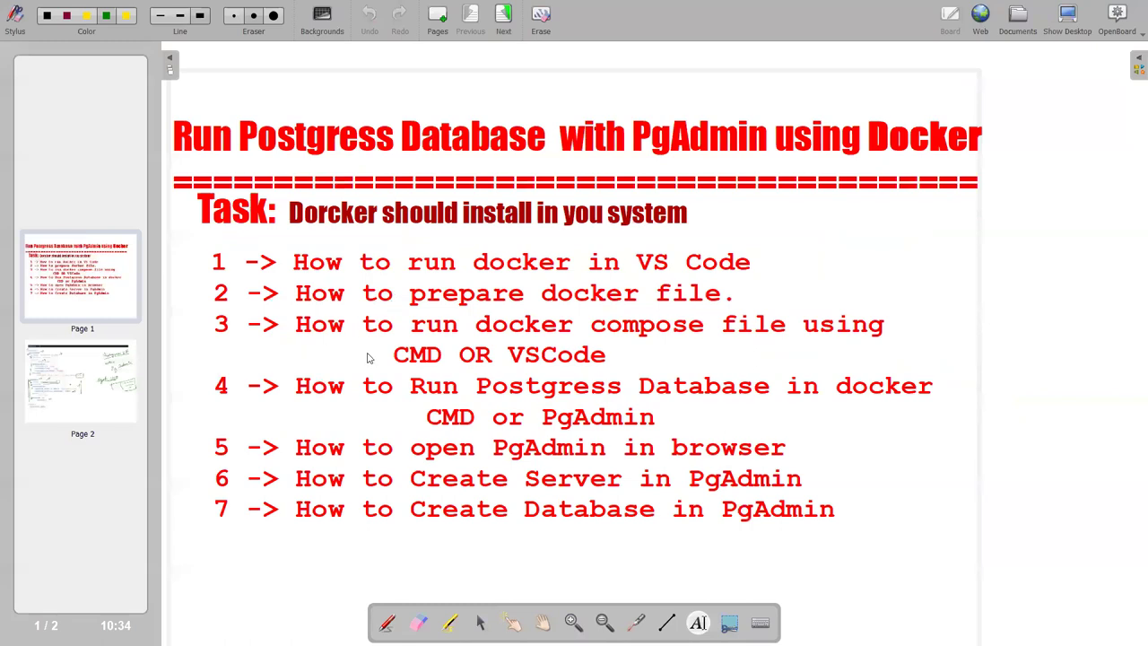
left_click(1053, 36)
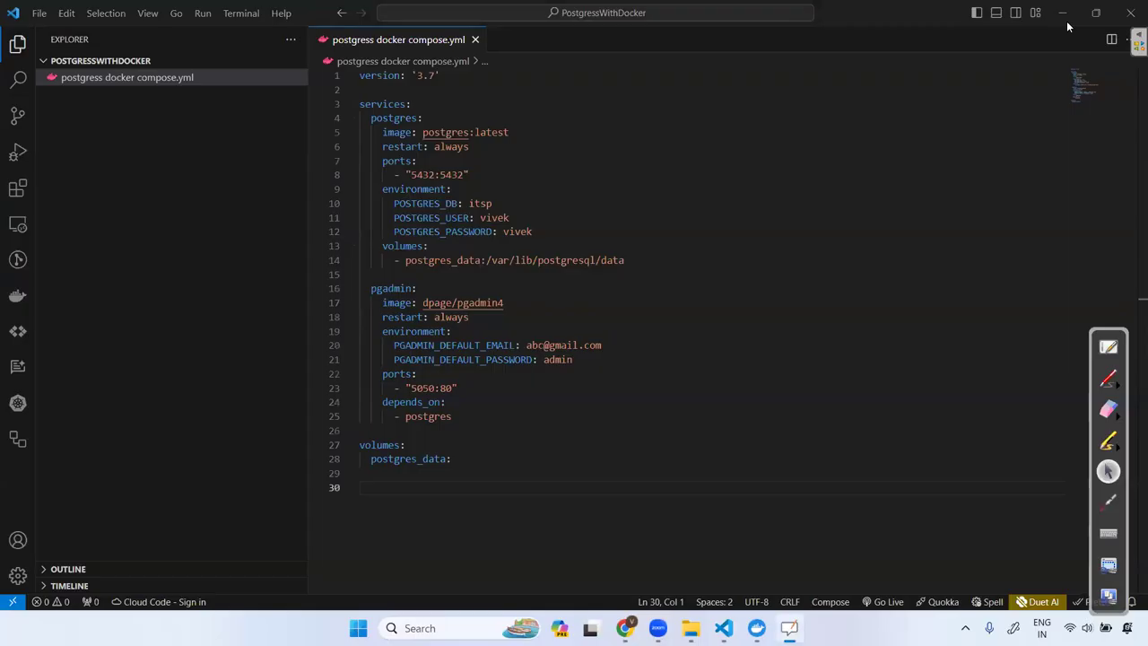
left_click(235, 18)
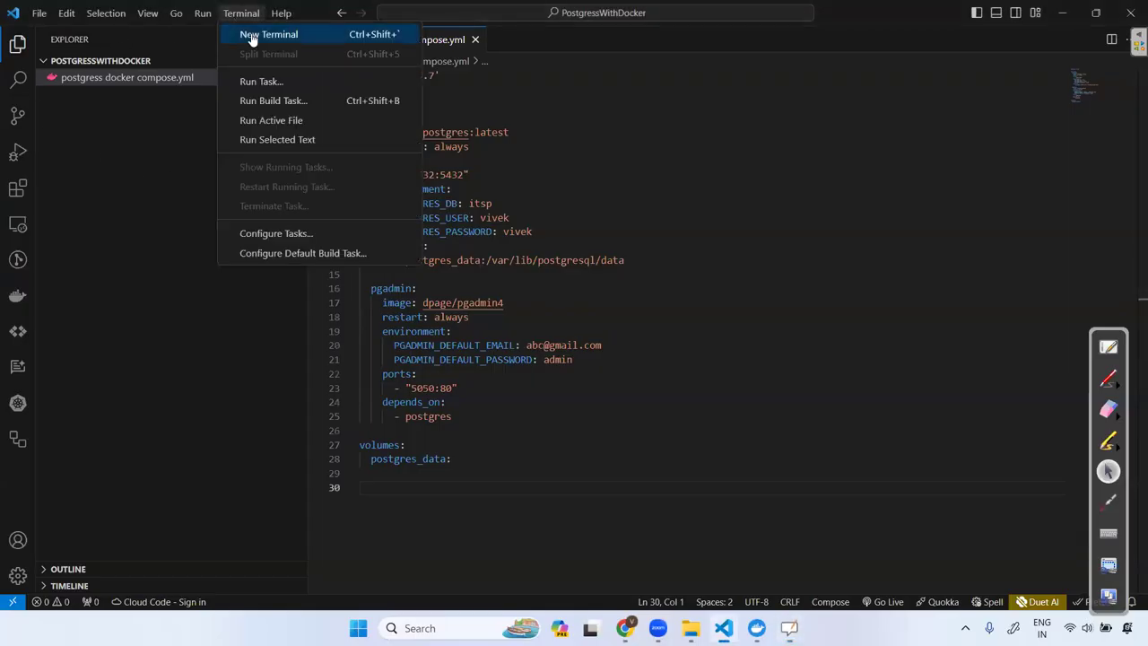
Open a new PowerShell terminal and start typing 'docker' at the prompt.
left_click(256, 34)
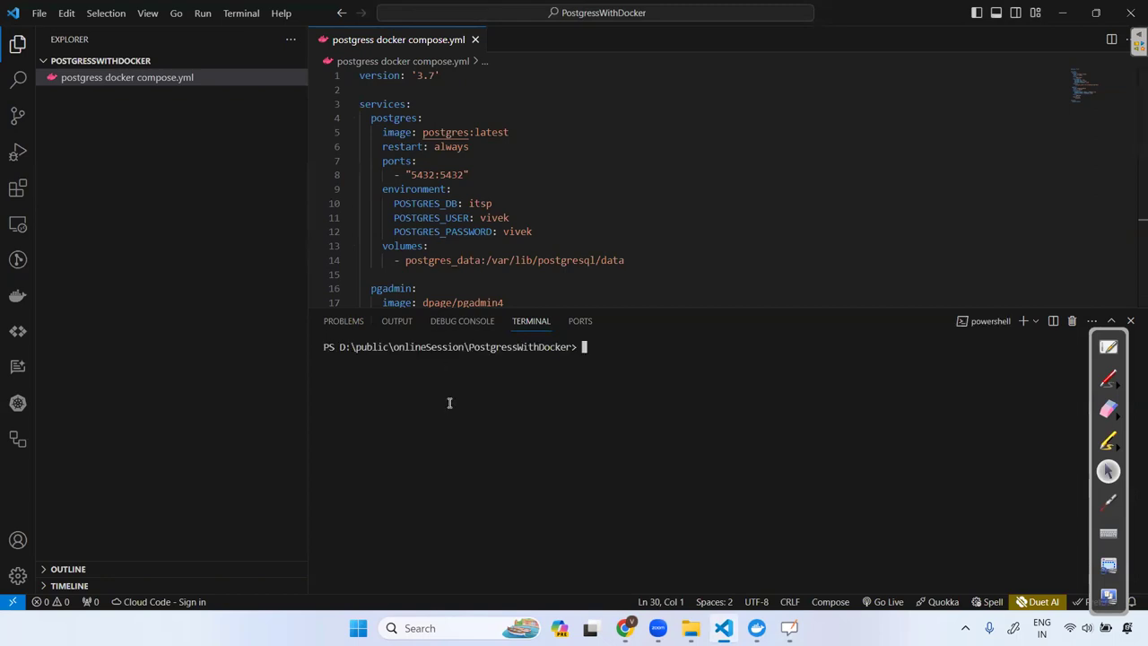
type("docker")
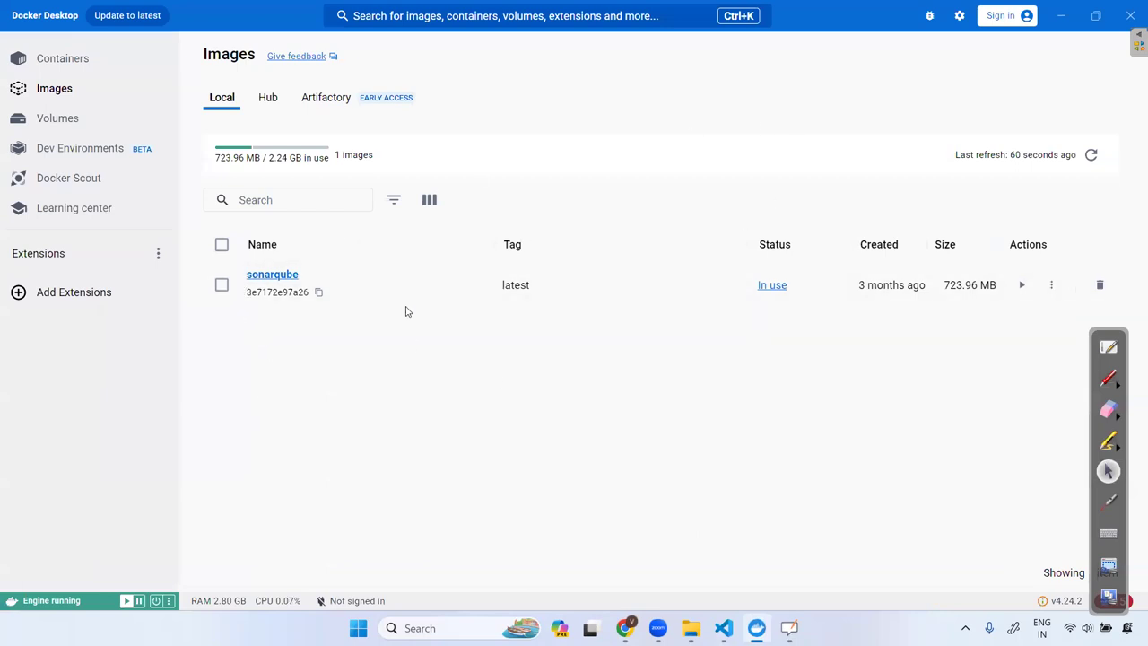
Check the Docker extension view and Docker Desktop's containers, then switch VS Code's sidebar to Explorer.
left_click(722, 627)
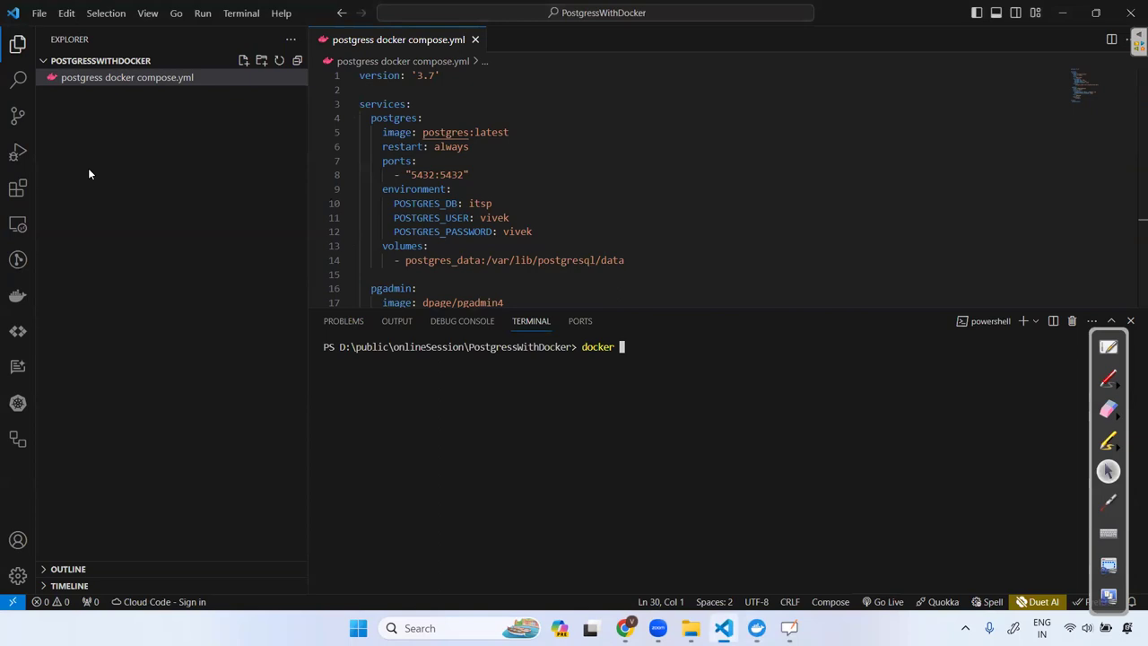
left_click(17, 295)
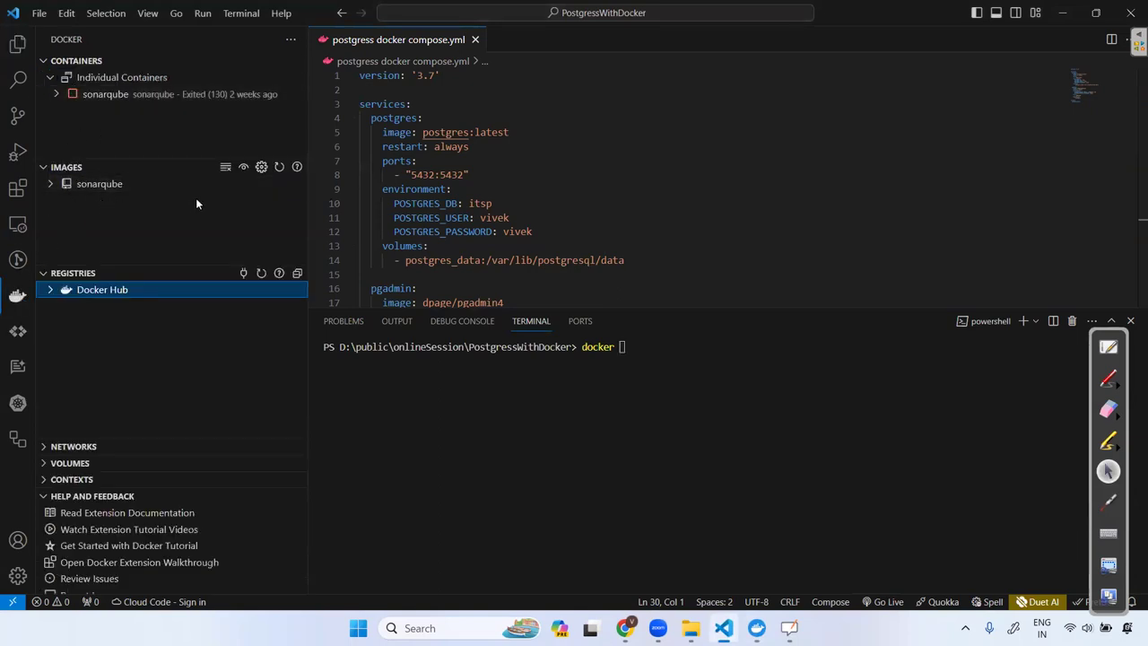
left_click(1060, 12)
left_click(45, 58)
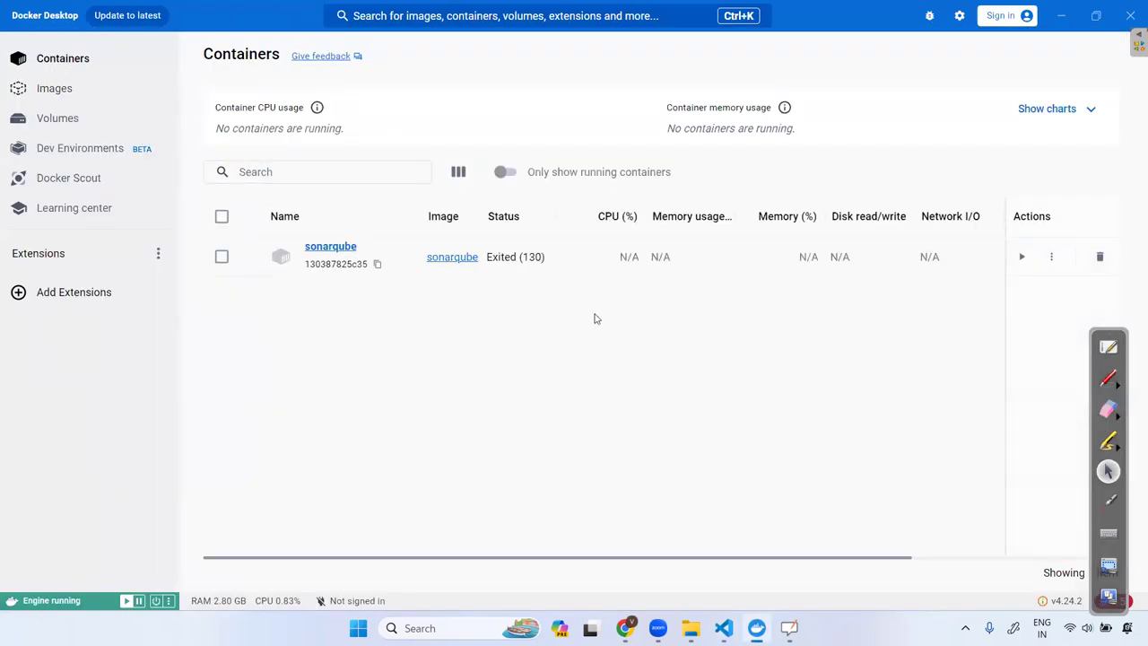
left_click(1061, 15)
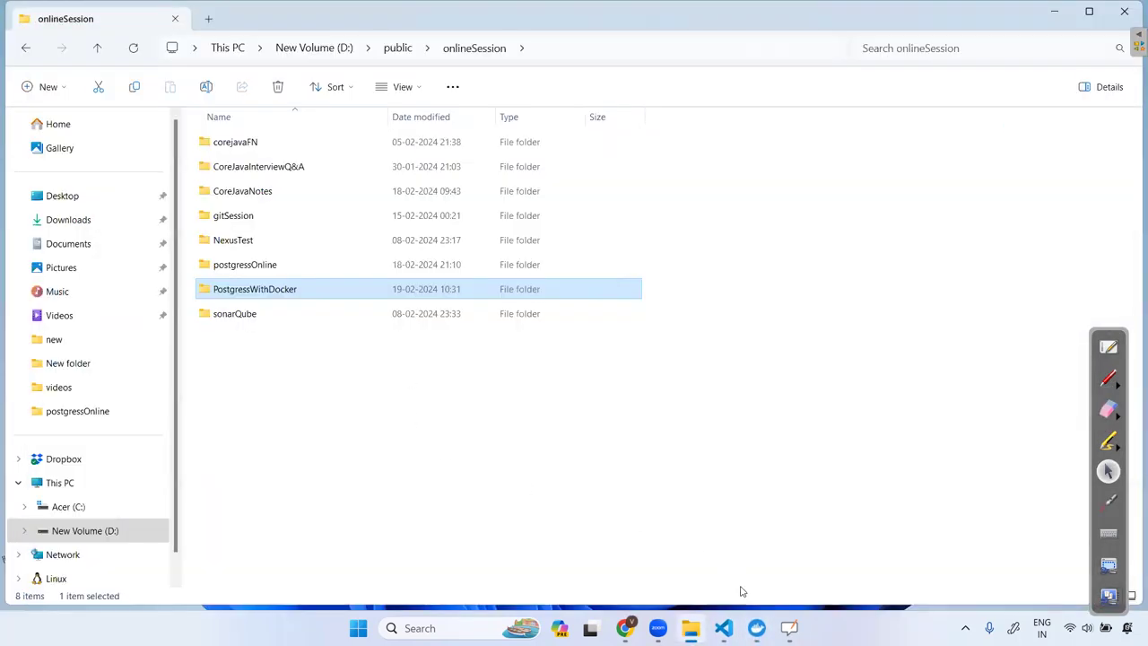
left_click(723, 627)
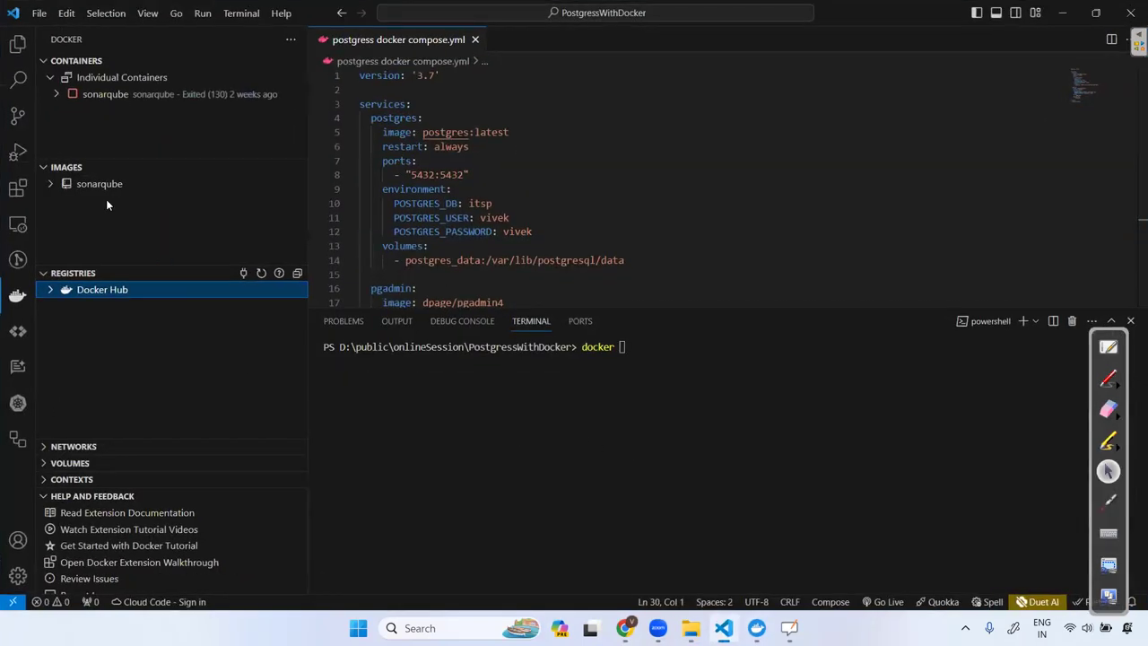
key("ctrl+shift+e")
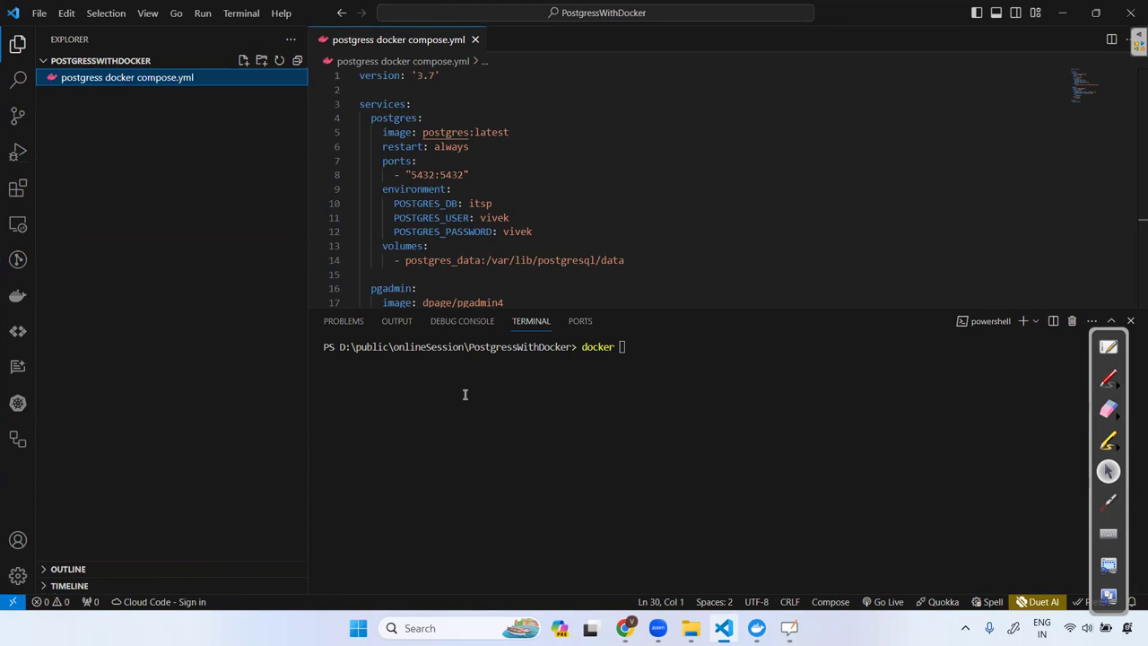
Run 'docker postgress docker compose up' in the terminal; it fails as not a docker command.
left_click(668, 364)
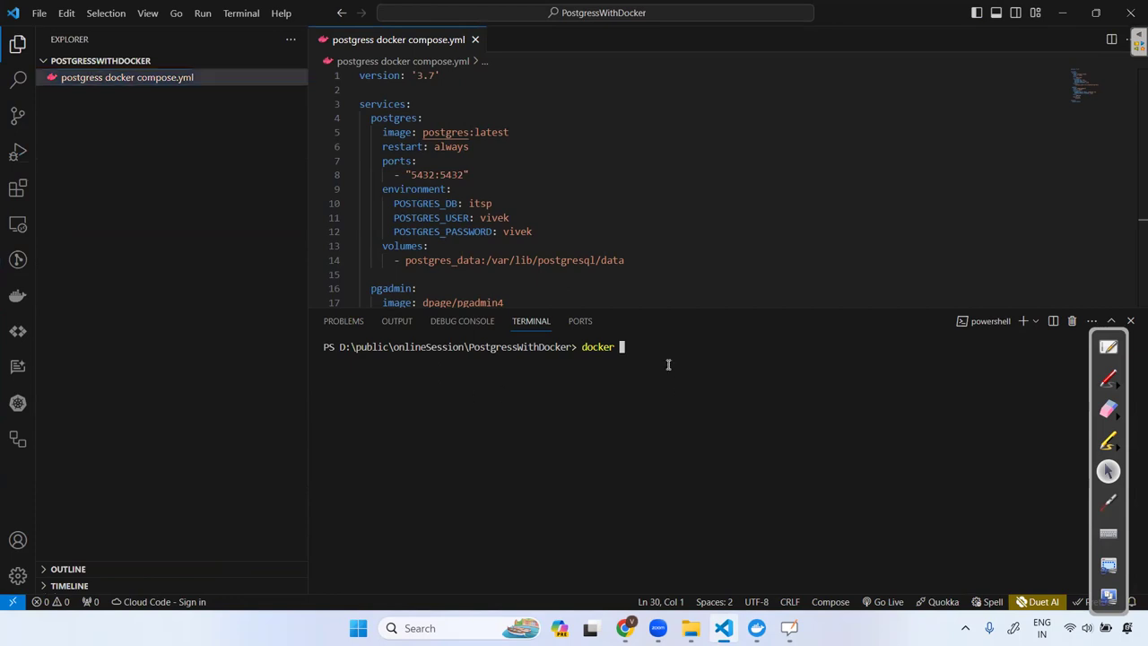
type("postgress")
key("Tab")
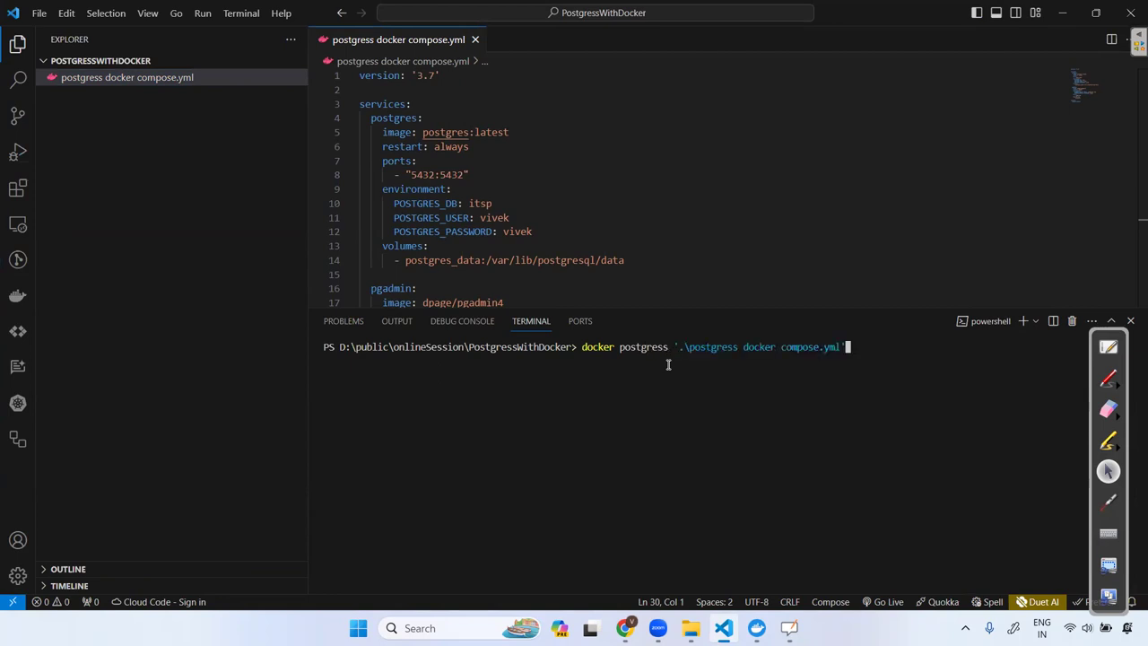
key("Left")
key("Left")
key("Left")
key("Left")
key("Left")
key("Left")
key("Left")
key("Left")
key("Left")
key("Left")
key("Left")
key("Left")
key("Left")
key("Left")
key("Left")
key("Left")
key("Left")
key("Left")
key("Left")
key("Left")
key("Left")
key("Left")
key("Left")
key("BackSpace")
key("BackSpace")
key("BackSpace")
key("BackSpace")
key("BackSpace")
key("BackSpace")
key("BackSpace")
key("BackSpace")
key("BackSpace")
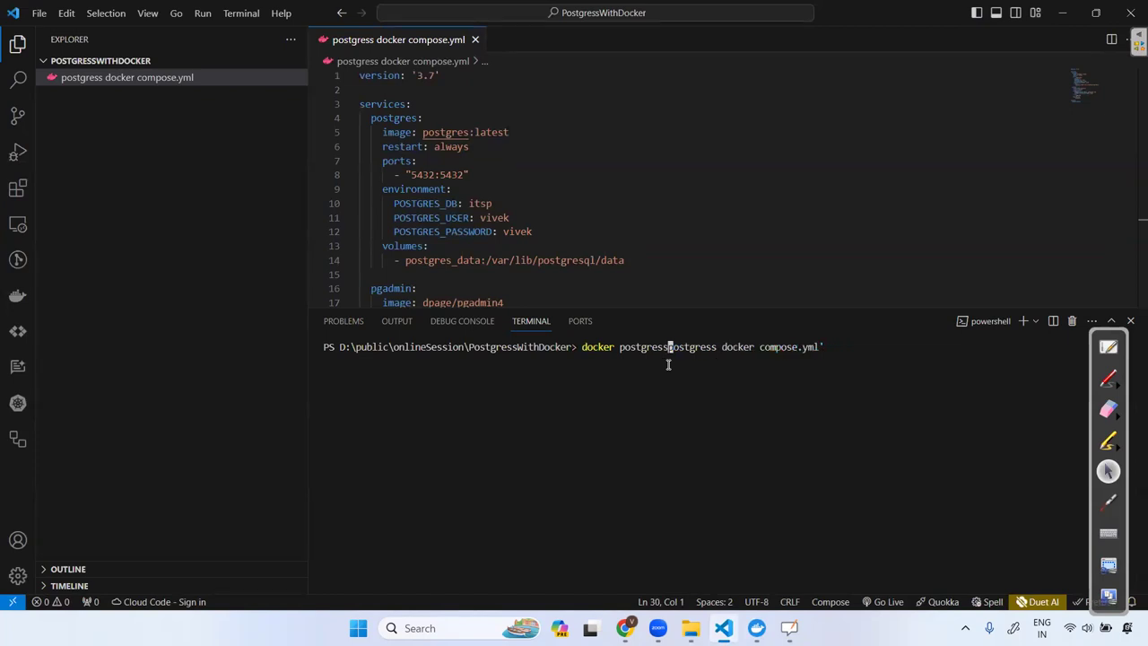
key("BackSpace")
key("BackSpace")
key("BackSpace")
key("BackSpace")
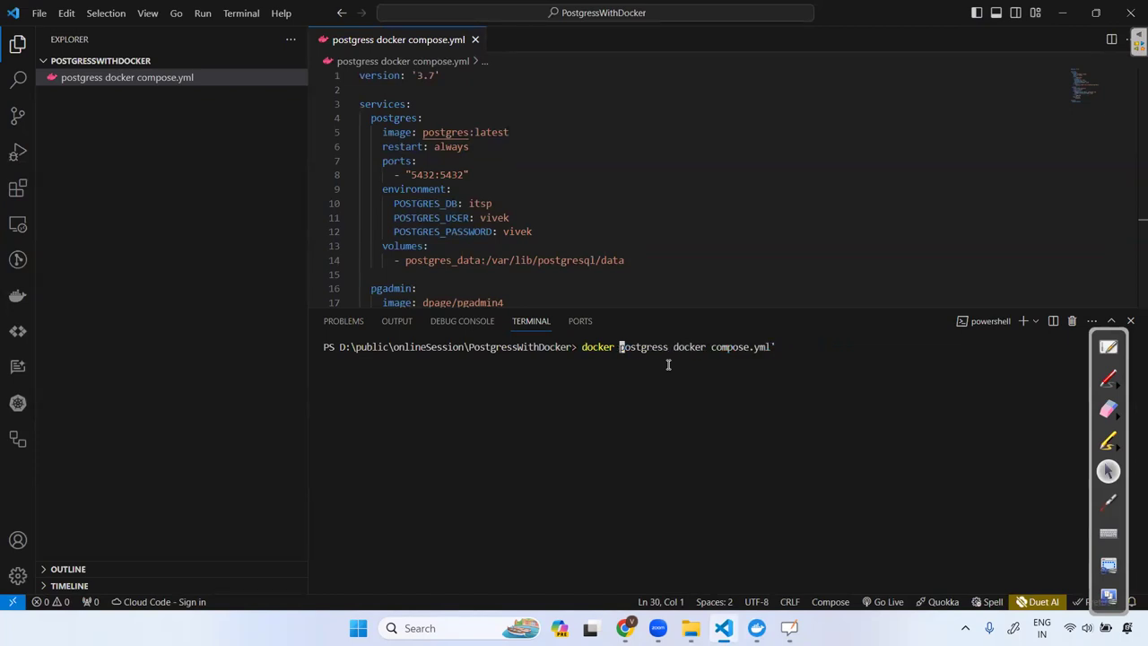
key("ctrl+Right")
key("ctrl+Right")
key("ctrl+Right")
key("ctrl+Right")
key("BackSpace")
key("BackSpace")
key("BackSpace")
key("BackSpace")
key("BackSpace")
type("up -d")
key("BackSpace")
key("BackSpace")
key("BackSpace")
key("Return")
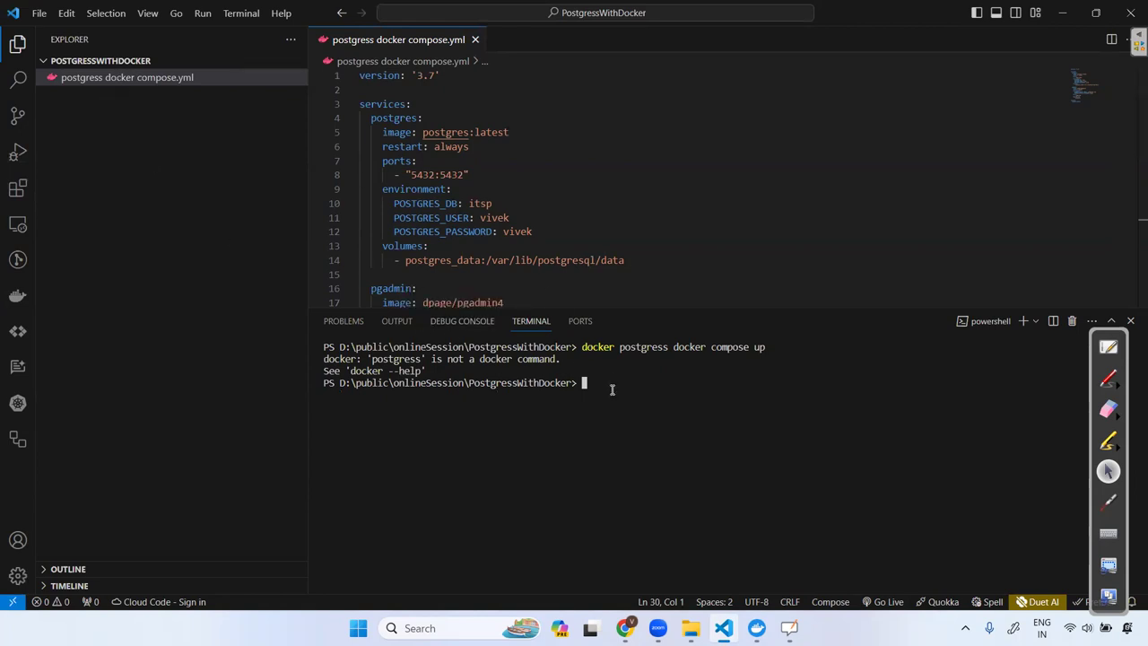
right_click(120, 80)
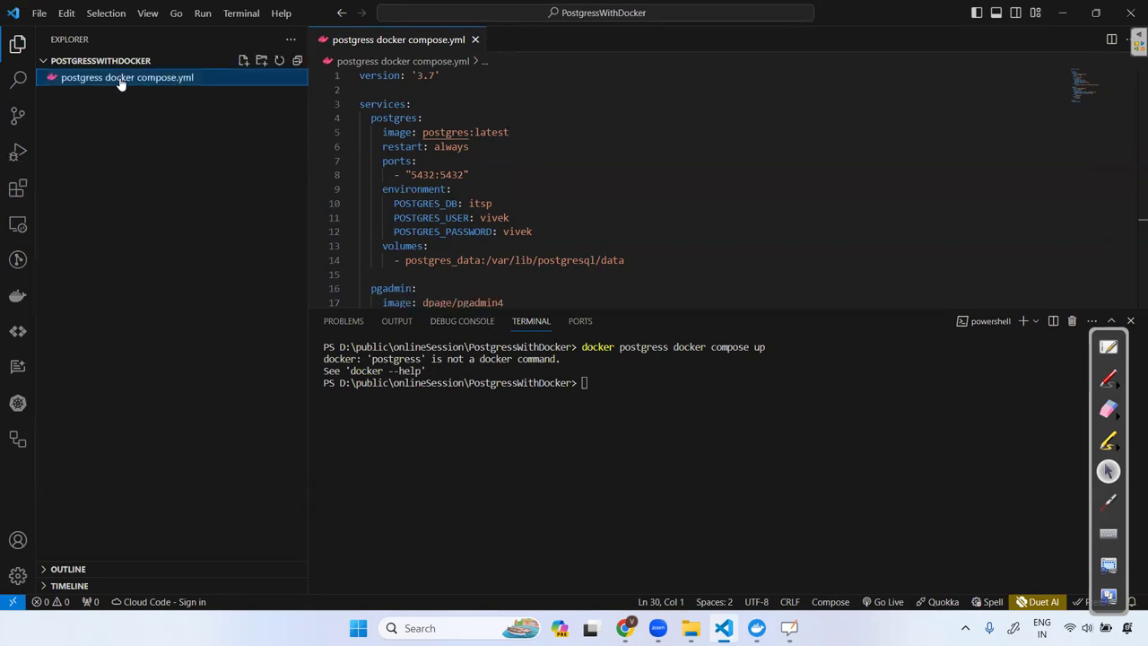
Rename the compose file to postgress-docker-compose.yml, replacing both spaces with hyphens.
left_click(182, 384)
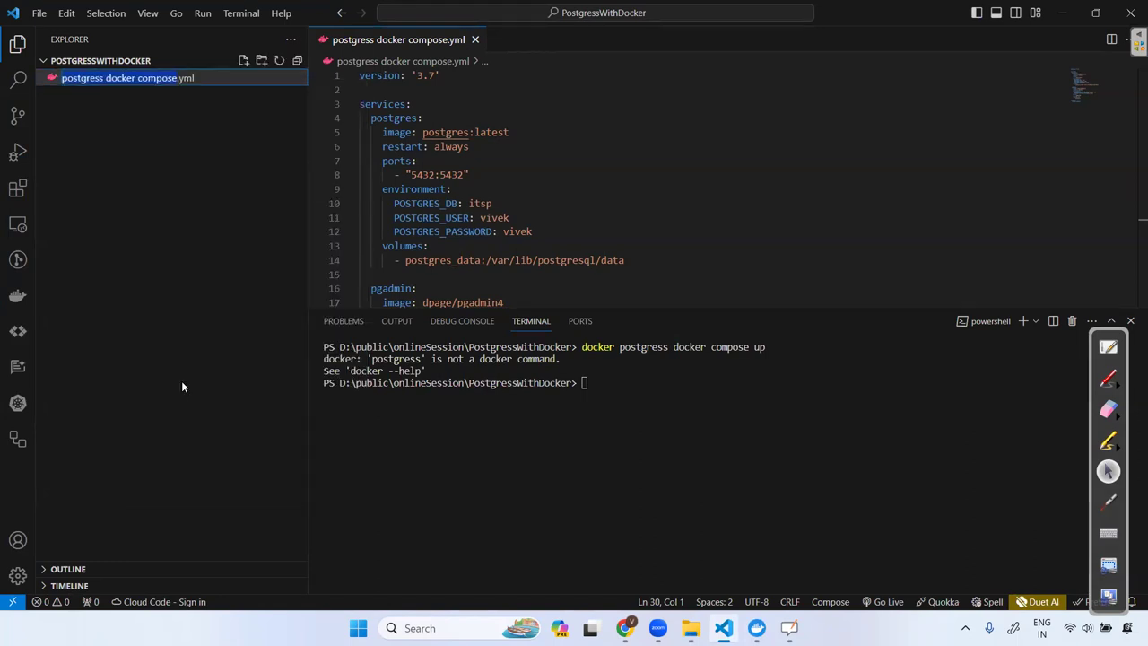
key("Right")
key("Left")
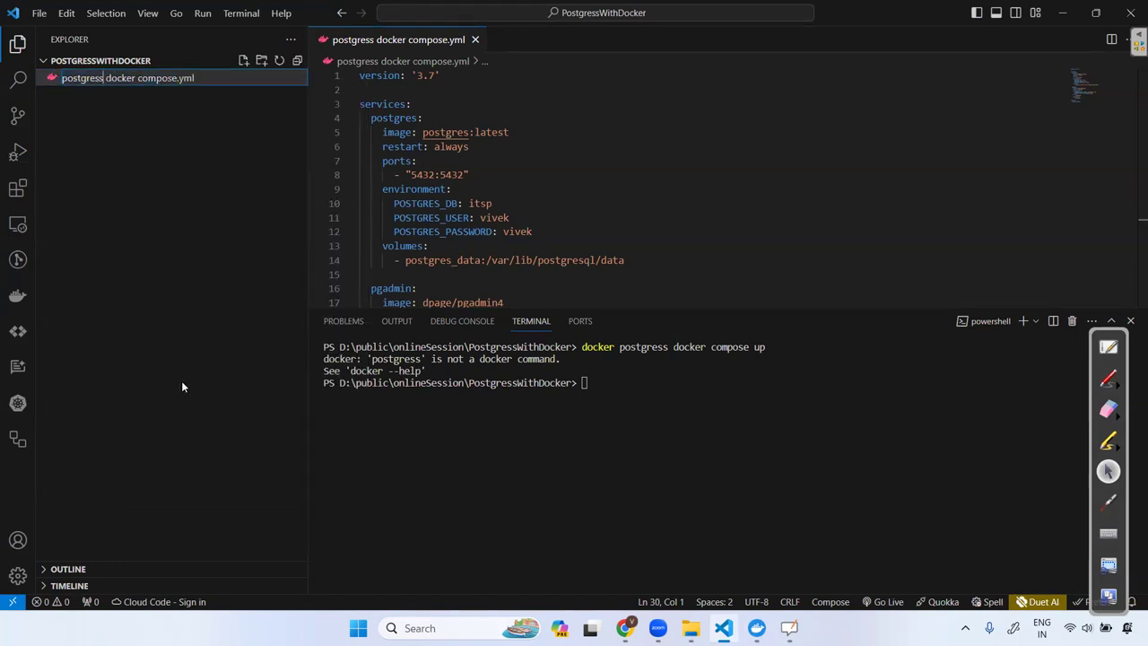
key("BackSpace")
type("-")
key("BackSpace")
type("-")
key("Return")
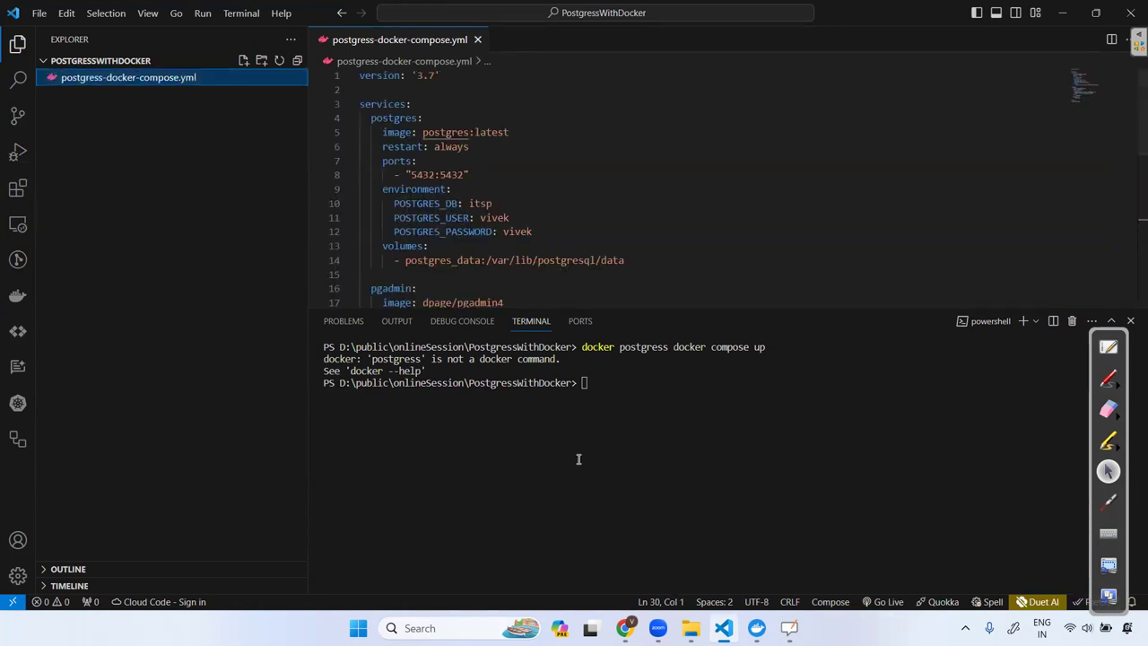
Enter 'ls' in the terminal to clear its output.
left_click(612, 378)
type("ls")
key("Return")
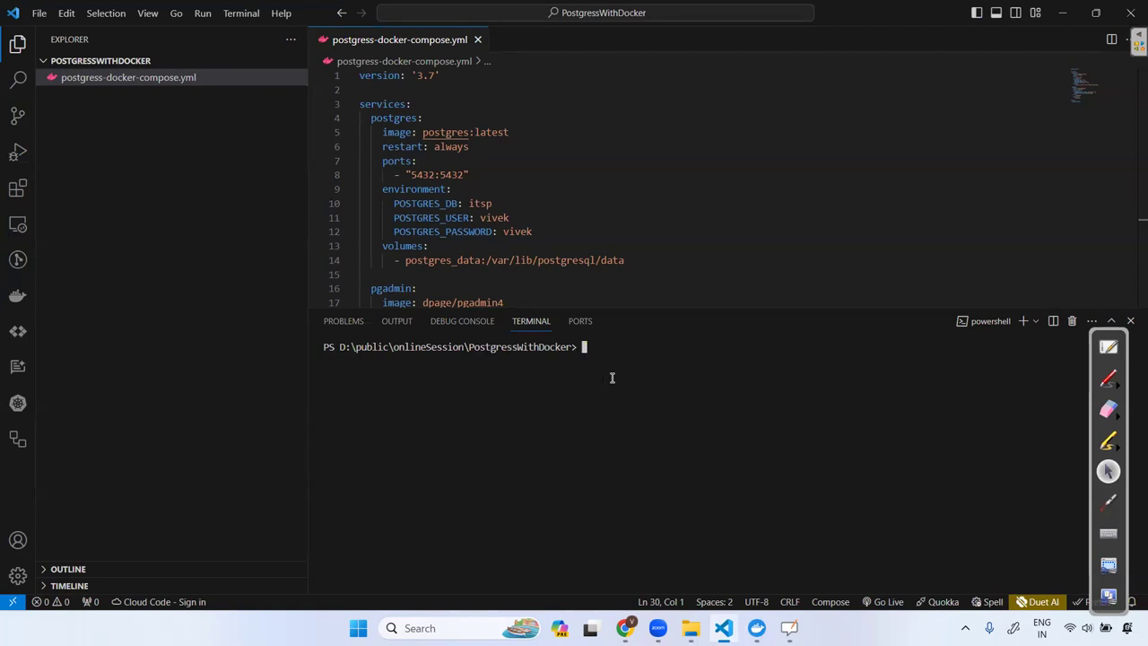
Run 'docker postgress-docker-compose up', which is rejected as not a docker command.
type("docker .\\p")
key("Tab")
key("Left")
key("Left")
key("Left")
key("Left")
key("Left")
key("Right")
key("Right")
key("Right")
key("Right")
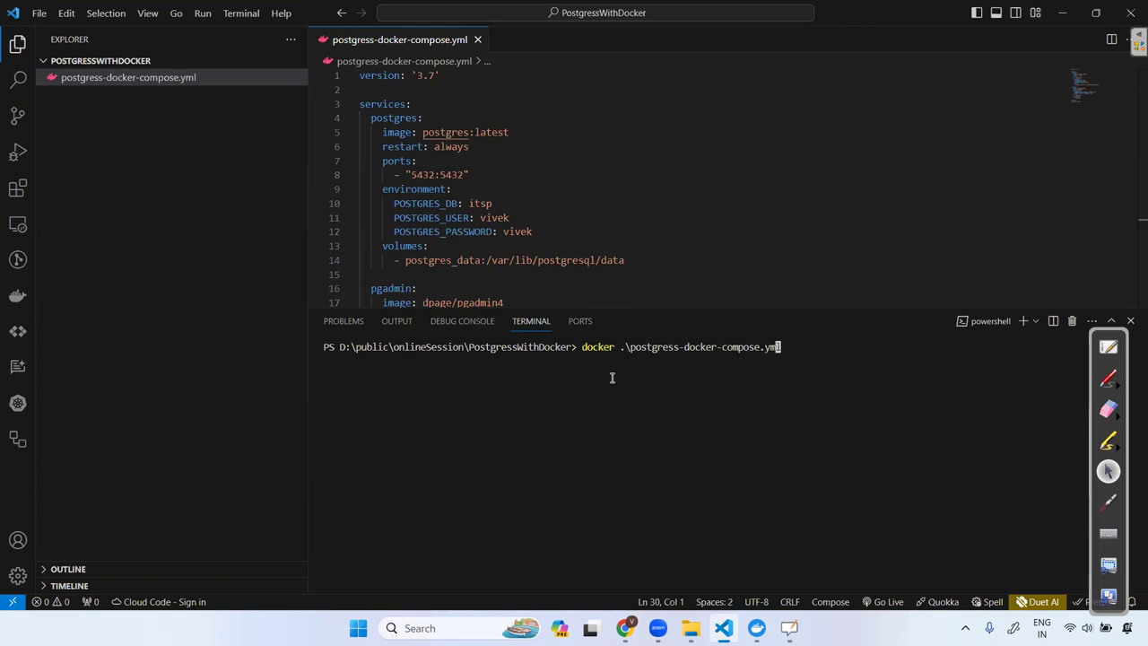
key("BackSpace")
key("BackSpace")
key("BackSpace")
key("BackSpace")
key("ctrl+Left")
key("ctrl+Left")
key("ctrl+Left")
key("BackSpace")
key("BackSpace")
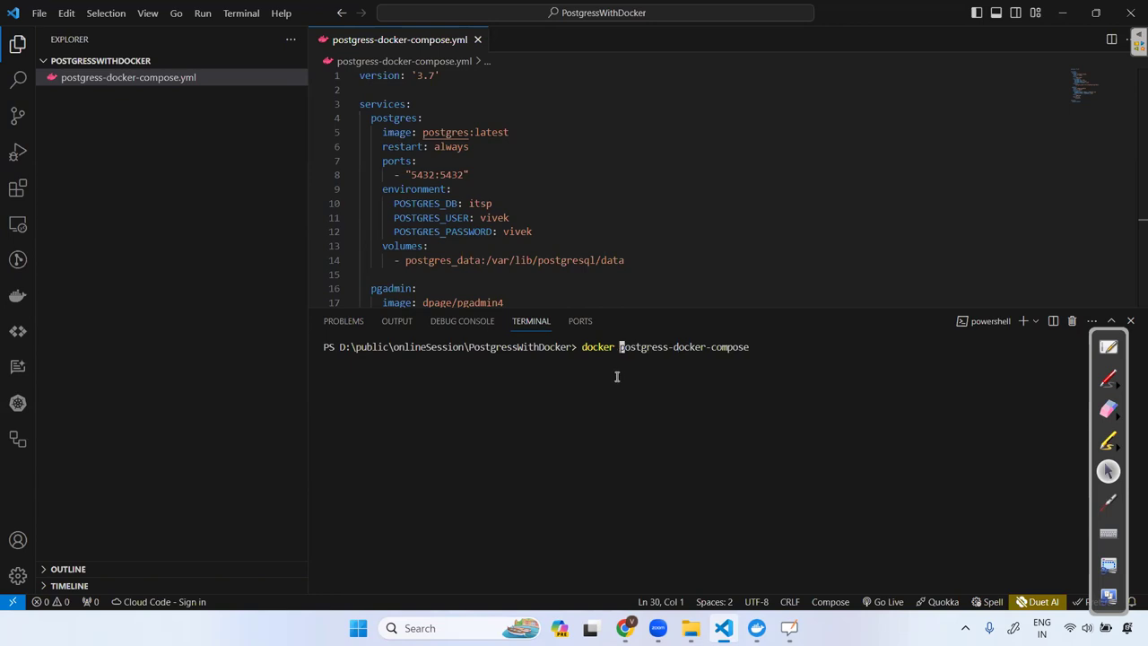
key("ctrl+Right")
key("ctrl+Right")
key("End")
type("uup")
key("BackSpace")
key("BackSpace")
key("BackSpace")
type("up")
key("Return")
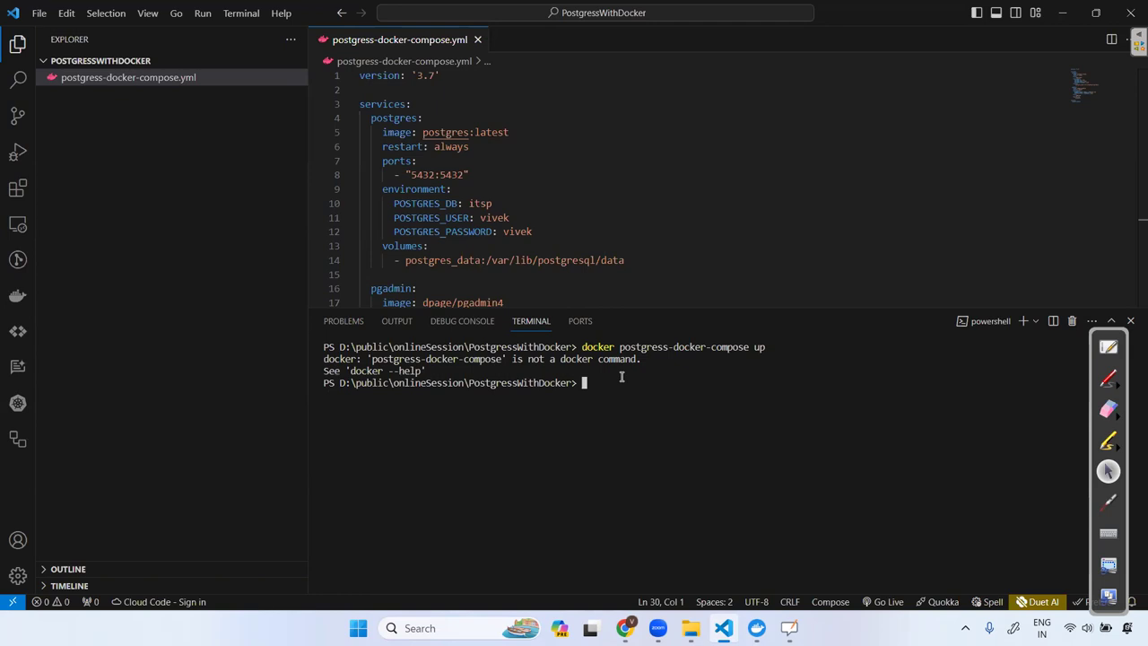
Clear the recalled command and start a version check with 'dokcer -v'.
key("Up")
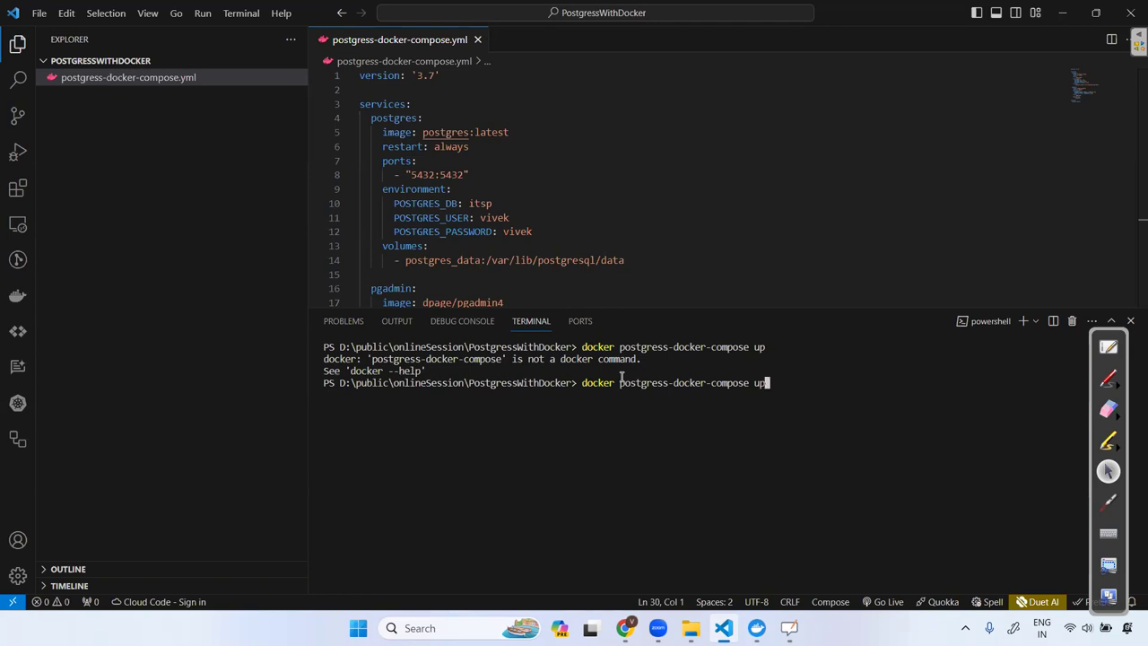
key("Left")
key("Left")
key("Left")
key("Left")
key("Left")
key("Left")
key("Left")
key("Left")
key("Left")
key("Left")
key("Left")
key("Left")
key("Left")
key("Left")
key("Left")
key("Left")
key("Left")
key("Left")
key("Left")
key("Left")
key("Right")
key("Right")
key("Right")
key("Right")
key("Right")
key("Right")
key("Right")
key("Right")
key("Right")
key("Right")
key("Right")
key("Right")
key("Right")
key("Right")
key("Right")
key("Right")
key("Right")
key("Right")
key("Right")
key("Right")
key("BackSpace")
key("BackSpace")
key("BackSpace")
key("BackSpace")
key("BackSpace")
key("BackSpace")
key("BackSpace")
key("BackSpace")
key("BackSpace")
key("BackSpace")
key("BackSpace")
key("BackSpace")
key("BackSpace")
key("BackSpace")
key("BackSpace")
key("BackSpace")
key("BackSpace")
key("BackSpace")
key("BackSpace")
key("BackSpace")
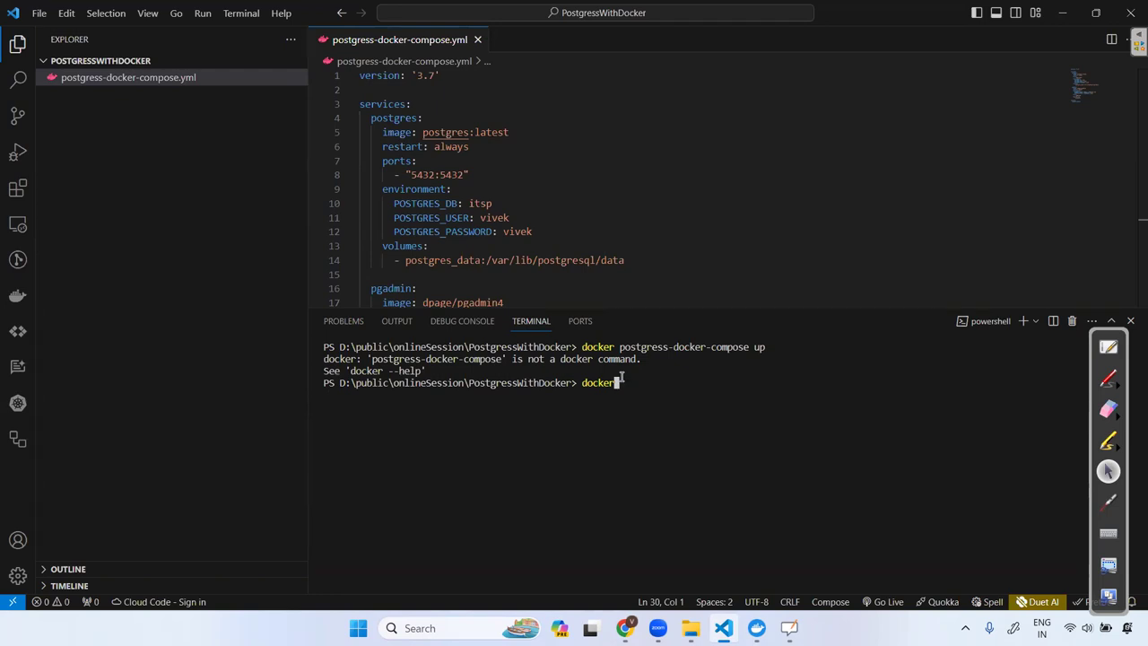
type("dokcer -v")
Check the Docker version with 'docker -v' after the misspelled 'dokcer -v' fails.
key("Return")
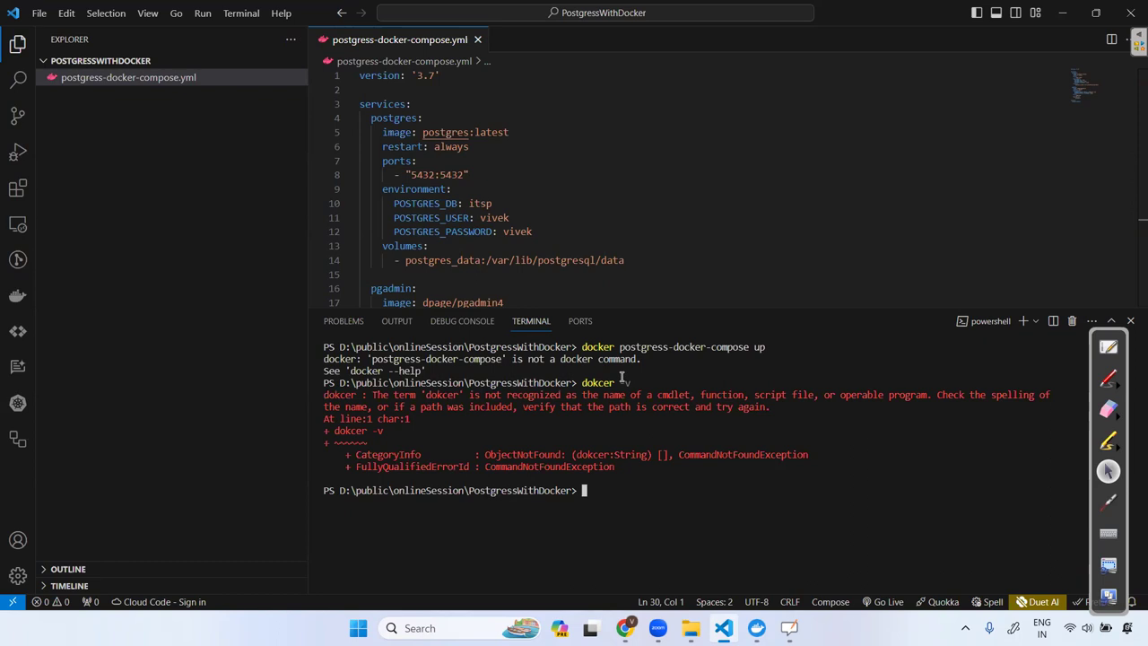
type("docker -v")
key("Return")
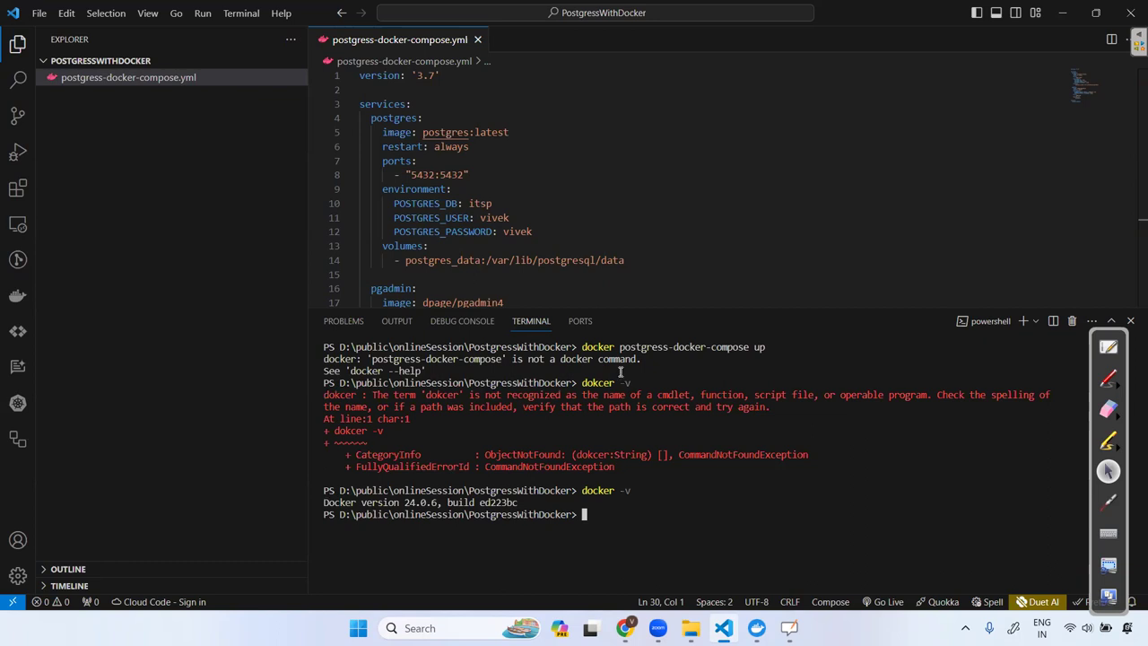
Rerun an earlier compose up command recalled from the terminal history.
type("docker")
key("BackSpace")
key("BackSpace")
key("BackSpace")
key("BackSpace")
key("BackSpace")
key("BackSpace")
key("BackSpace")
type("docker-compose-postgis.yml up -d")
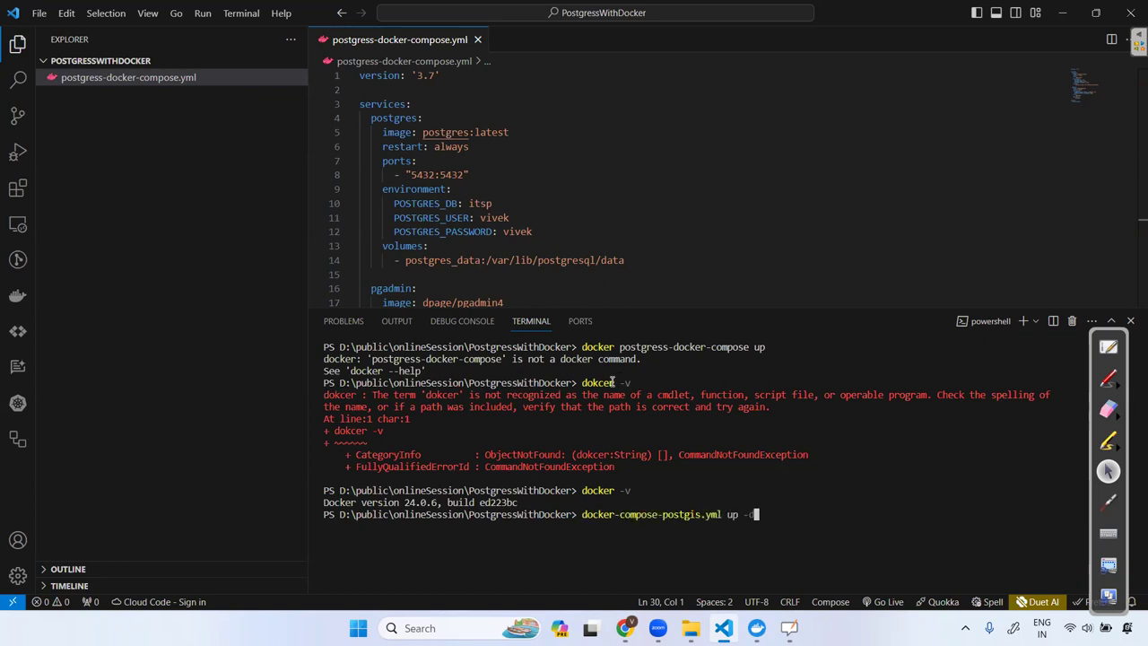
key("Up")
key("Up")
key("Up")
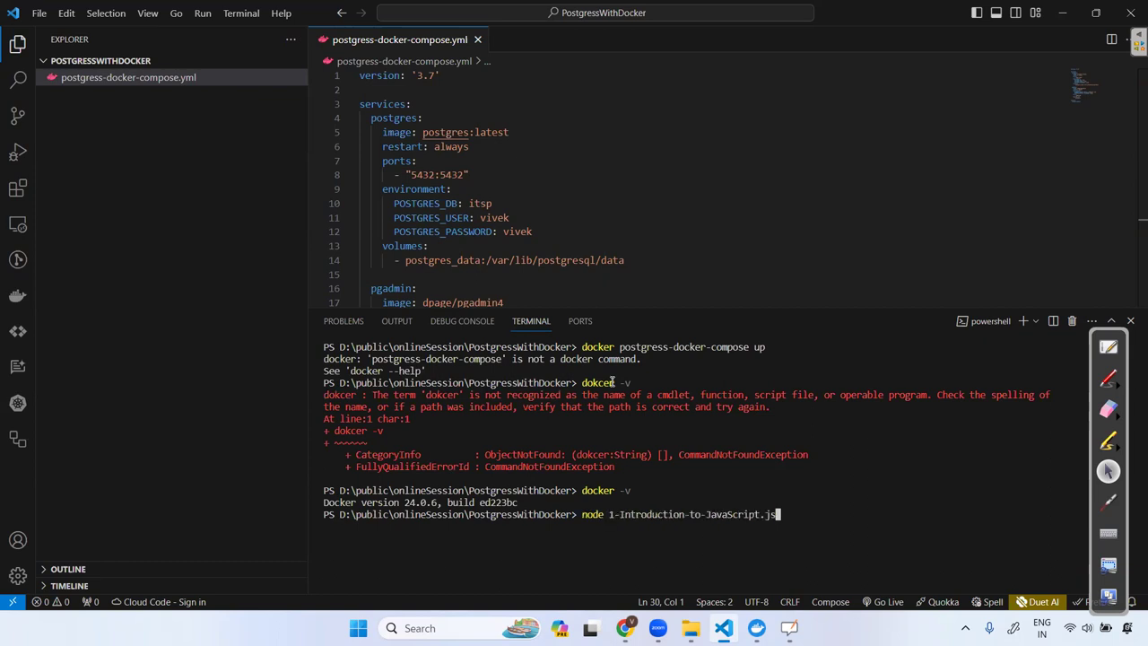
key("Up")
key("Up")
key("Up")
key("Up")
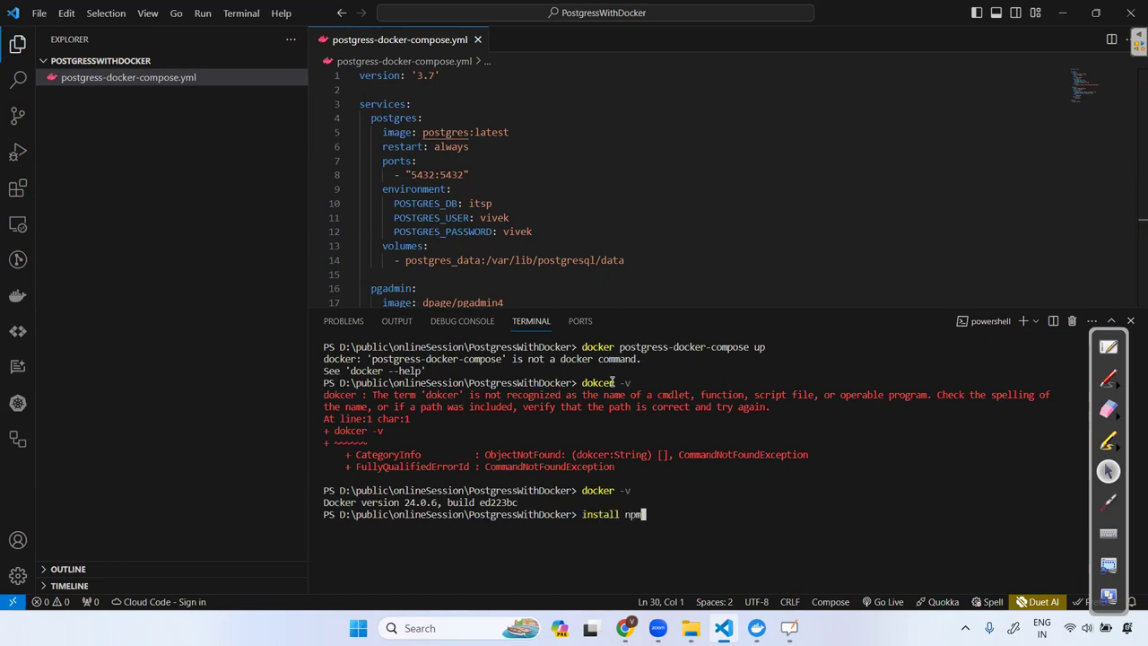
key("Up")
key("Up")
key("Up")
key("Up")
key("Up")
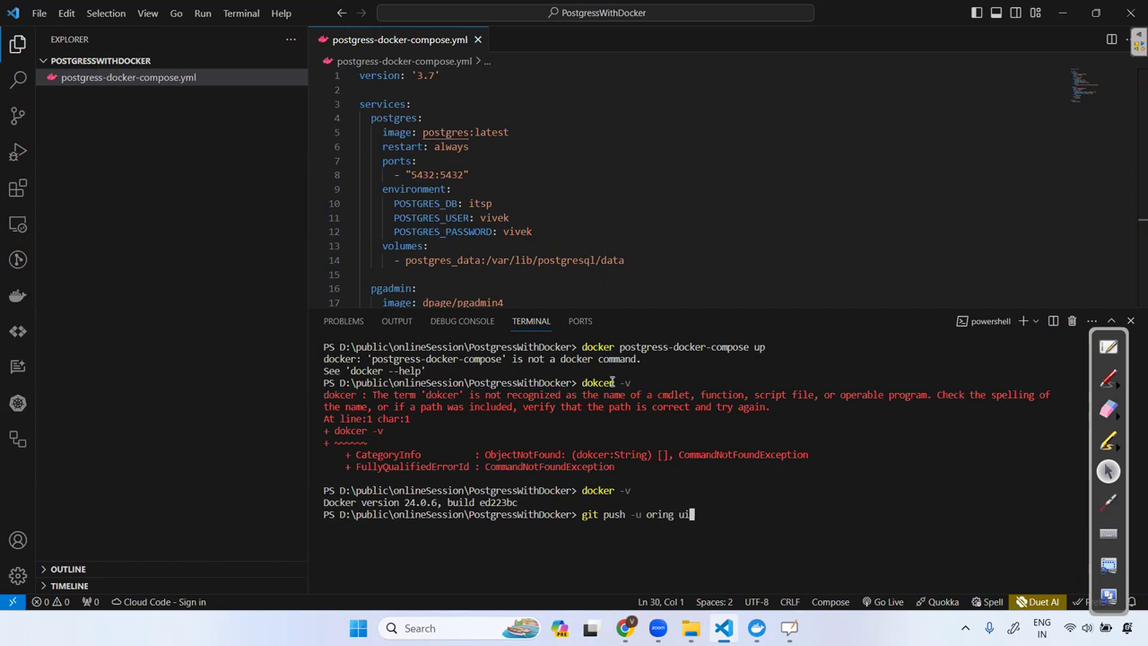
key("Up")
key("Up")
key("Up")
key("Up")
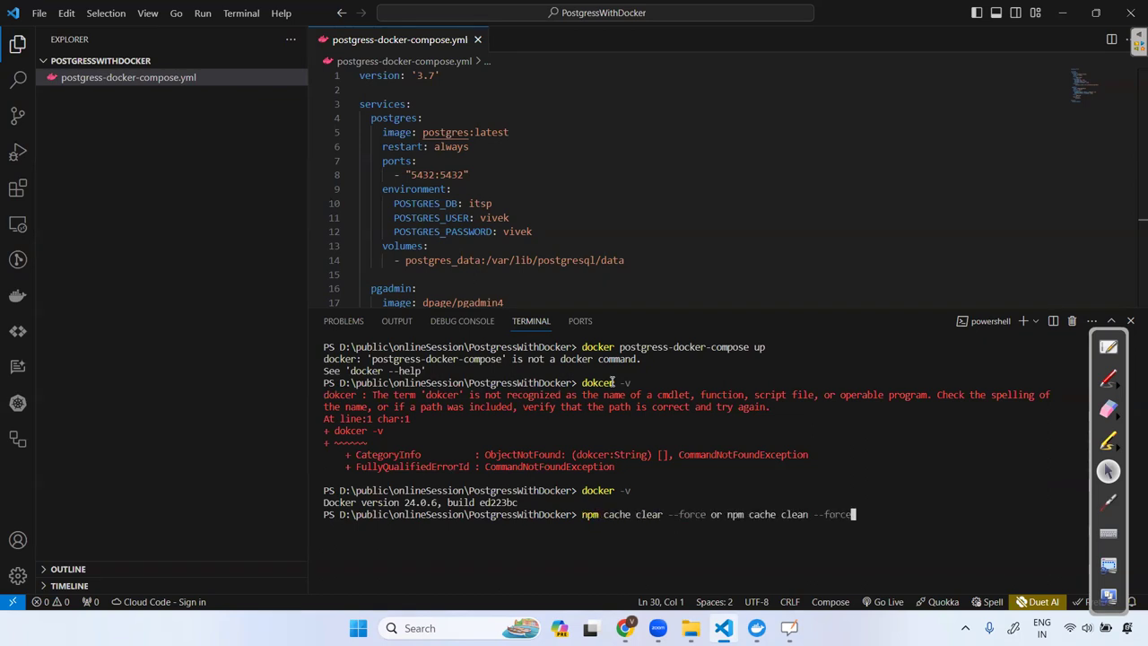
key("Up")
key("Up")
key("Up")
key("Up")
key("Up")
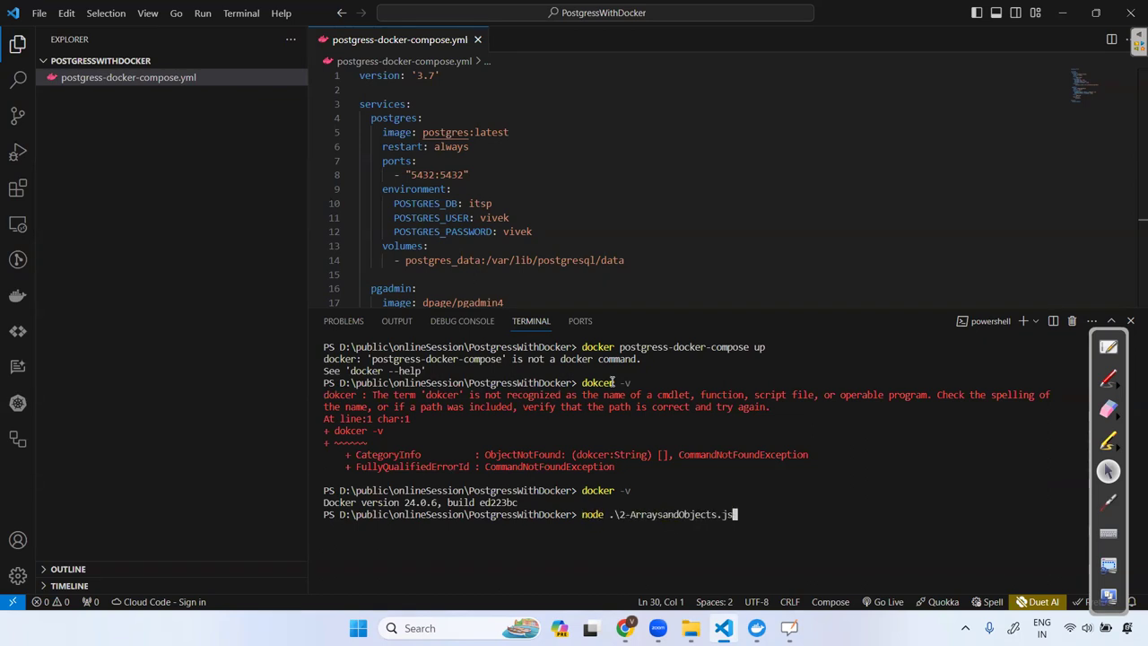
key("Up")
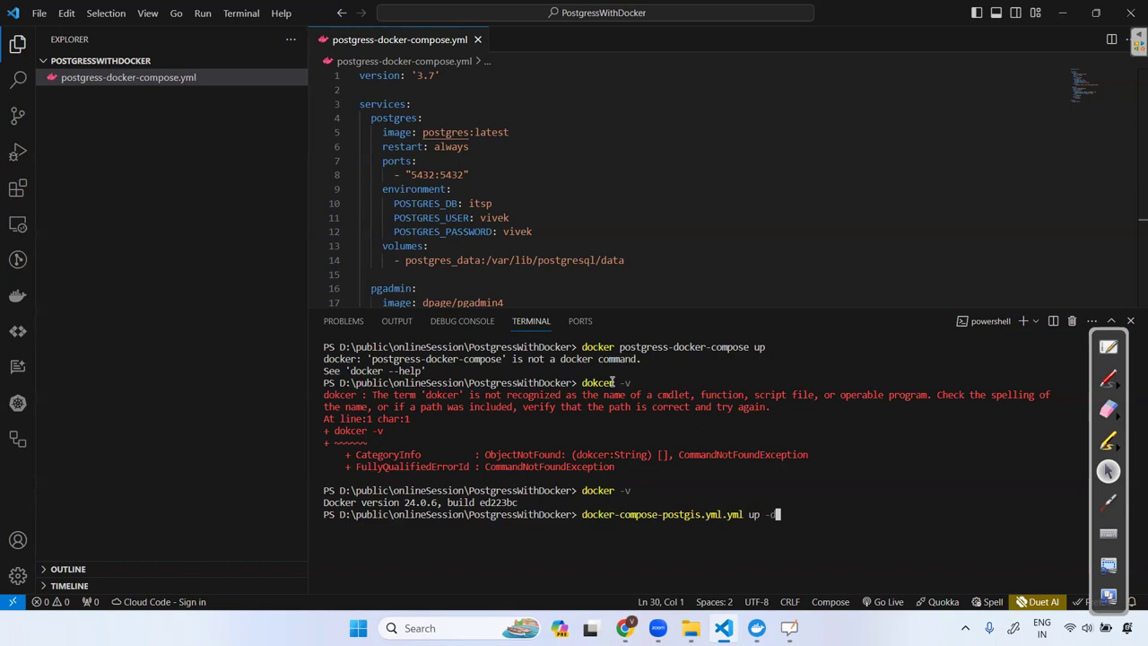
key("Up")
key("Down")
key("Down")
key("Down")
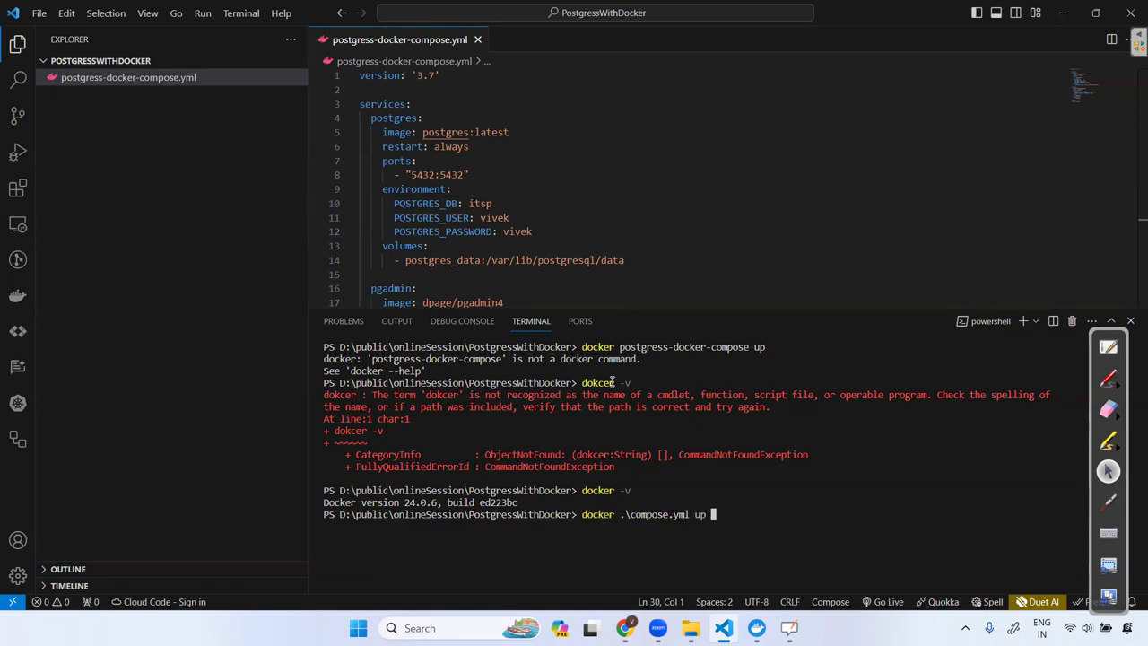
key("Up")
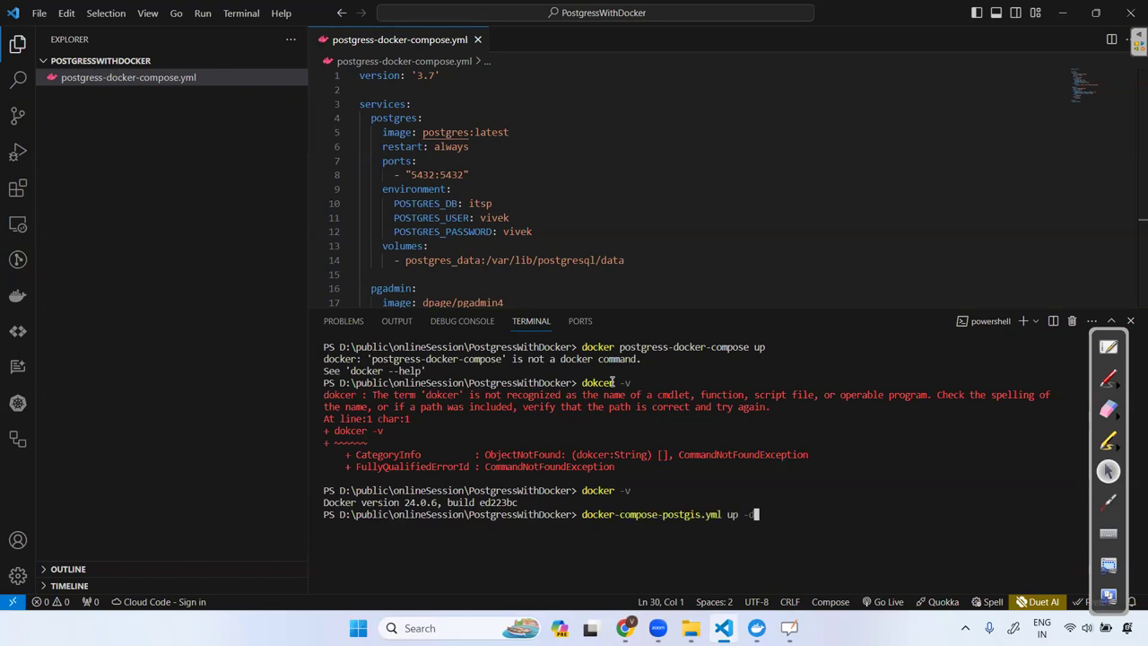
key("Down")
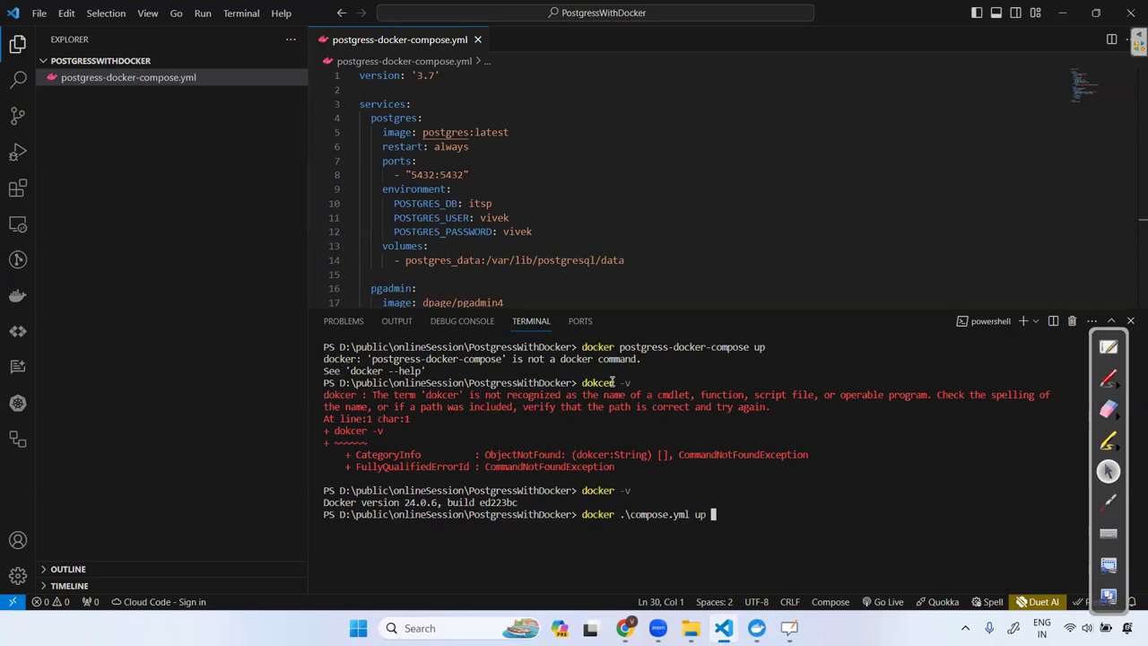
key("Down")
key("Down")
key("Down")
key("Down")
key("Down")
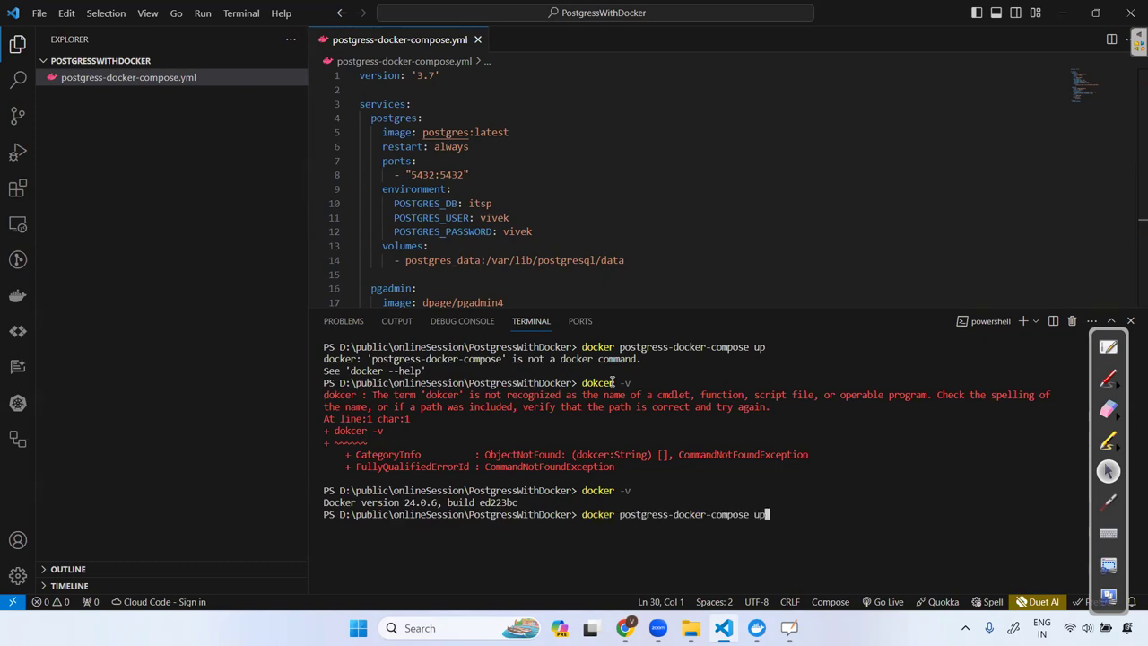
key("Return")
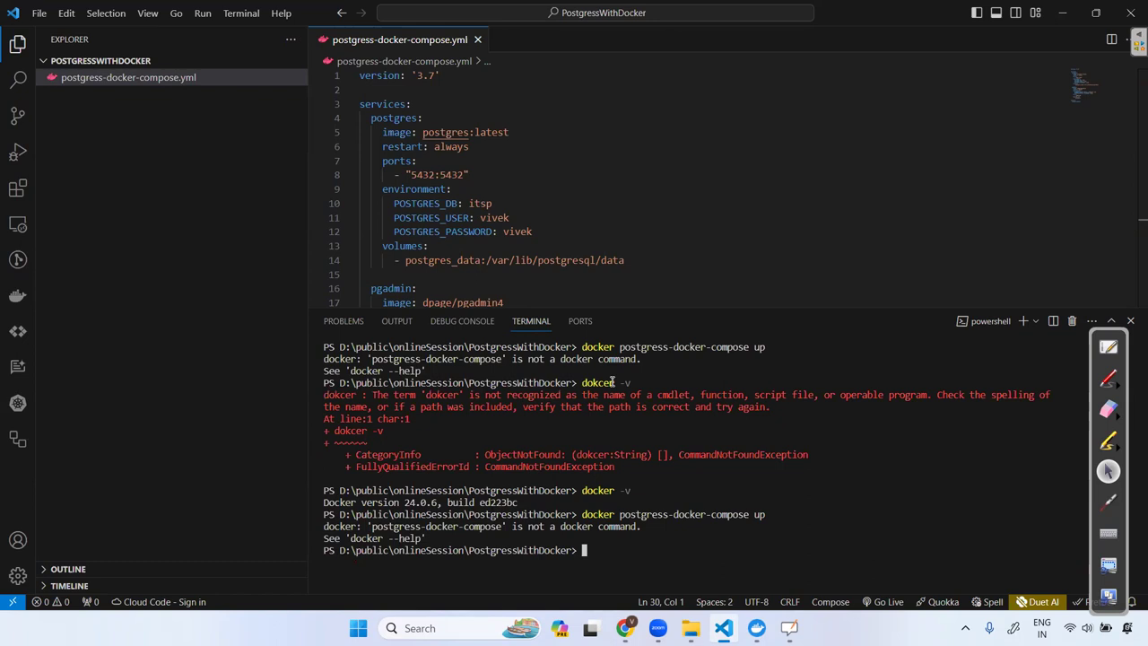
Run 'docker postgress-docker-compose.yml up' with the .yml extension added.
key("Up")
key("Down")
key("Up")
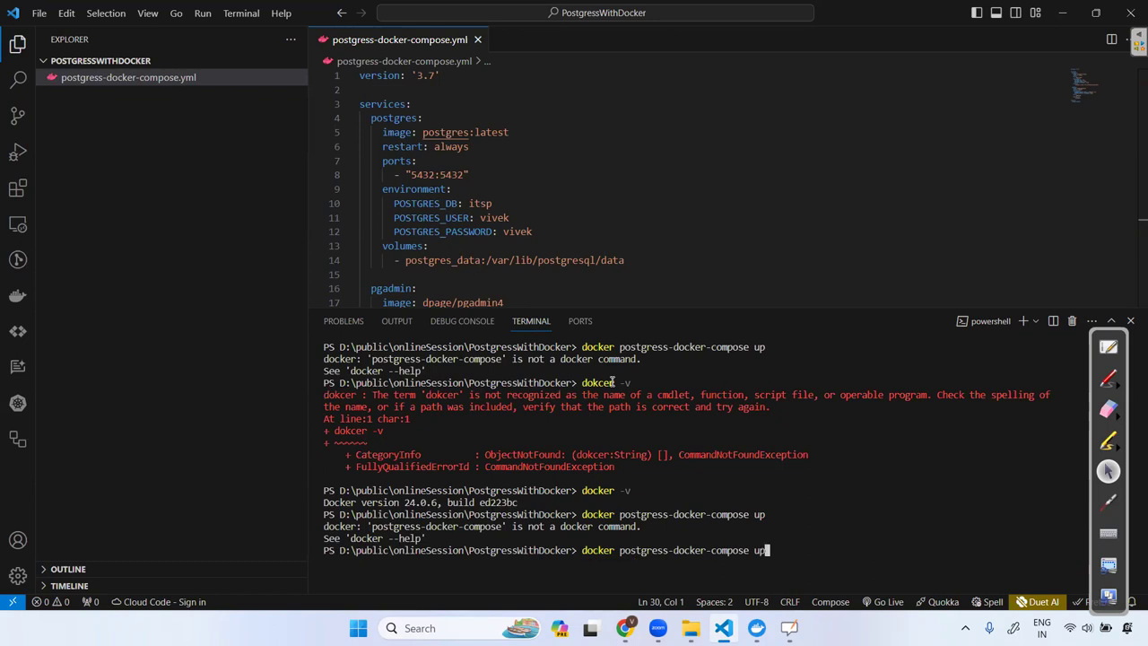
key("Left")
key("Left")
type(".yml")
key("Return")
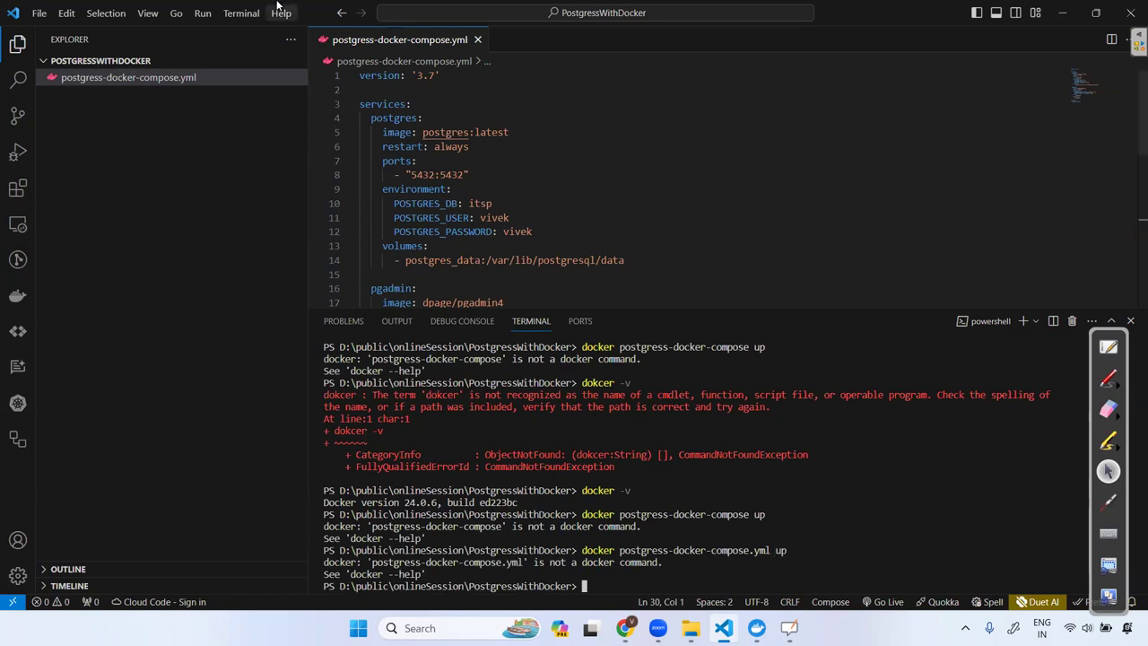
Rename the compose file in Explorer to compose.yml.
left_click(166, 77)
right_click(167, 77)
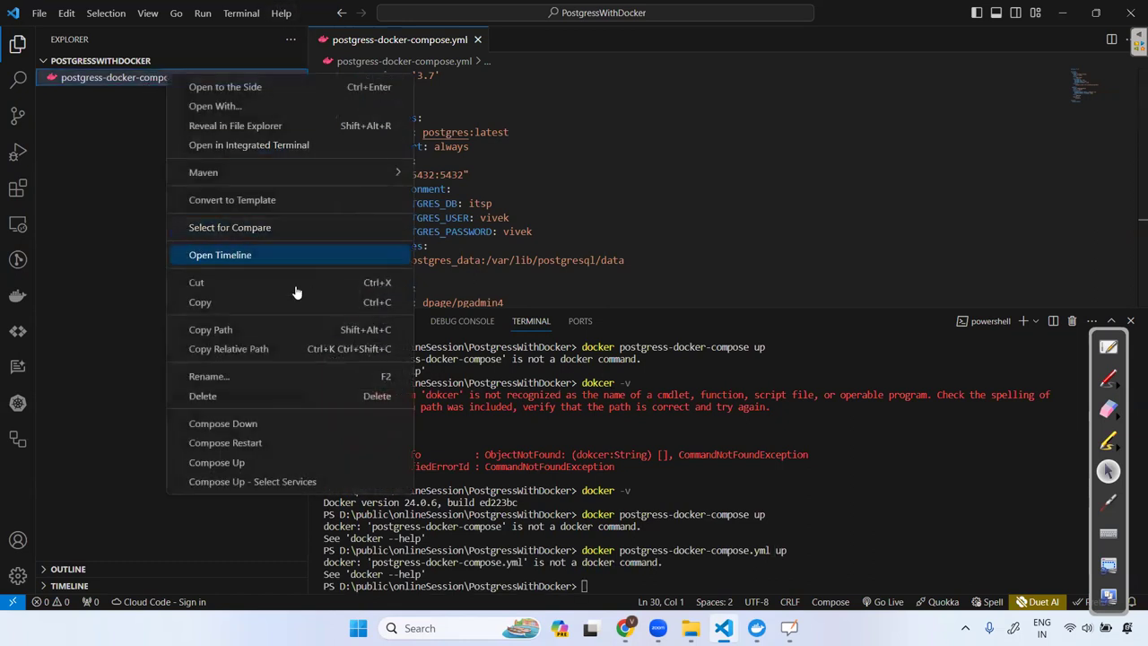
left_click(255, 379)
key("BackSpace")
type("compose")
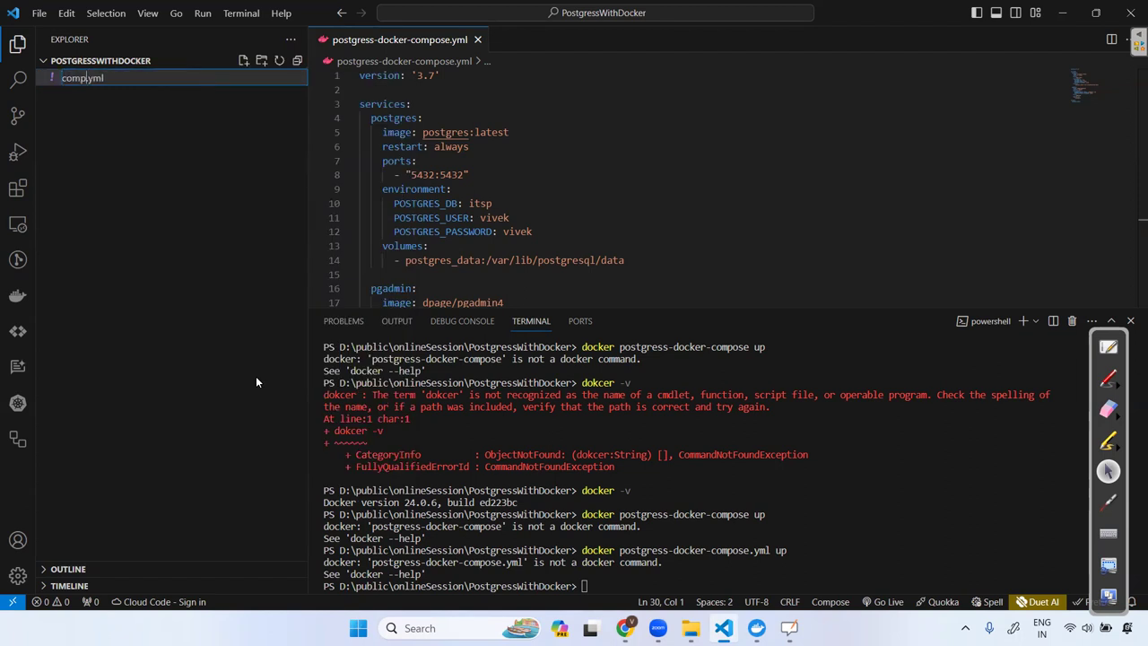
key("Return")
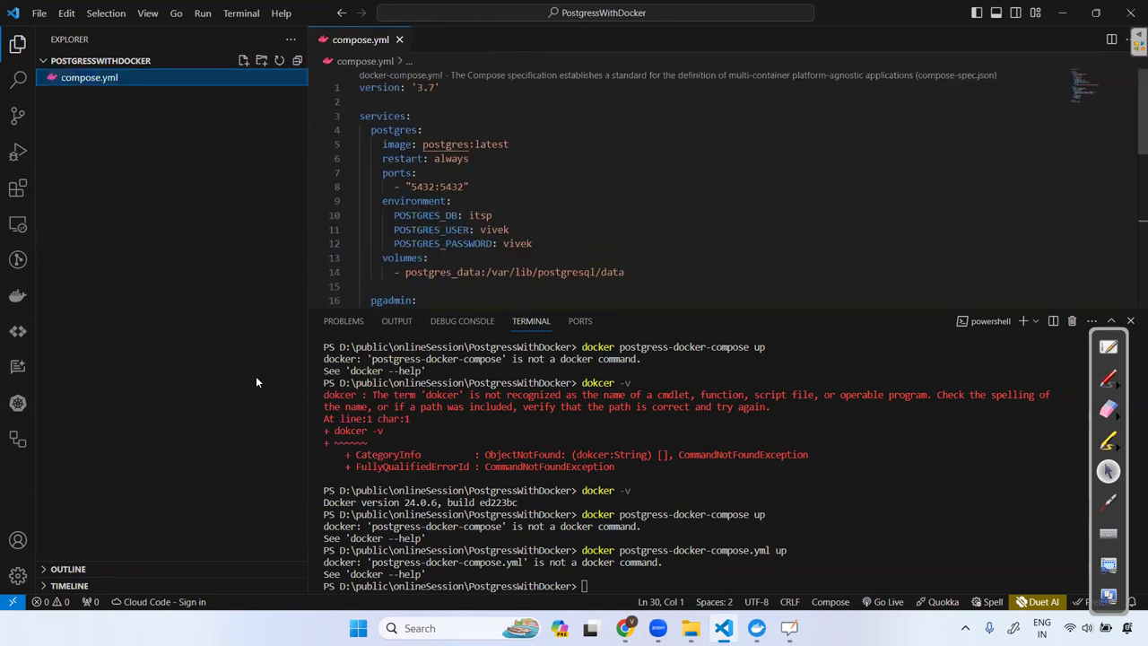
Run 'docker compose up' in the terminal.
scroll(592, 182, "down", 5)
scroll(592, 182, "down", 5)
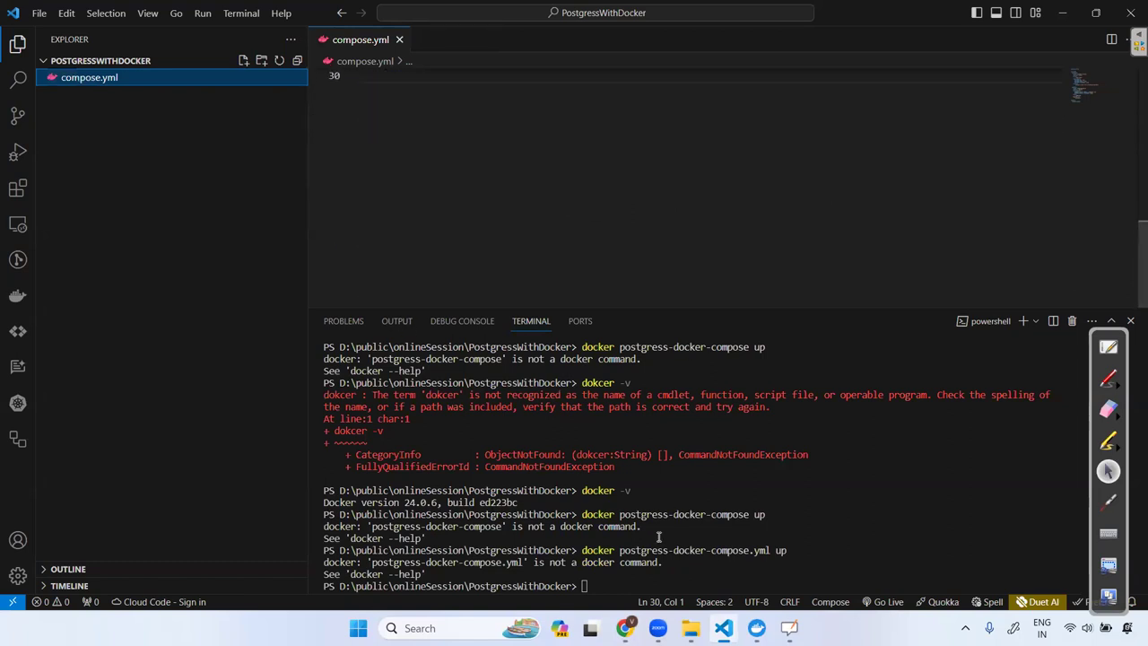
left_click(605, 578)
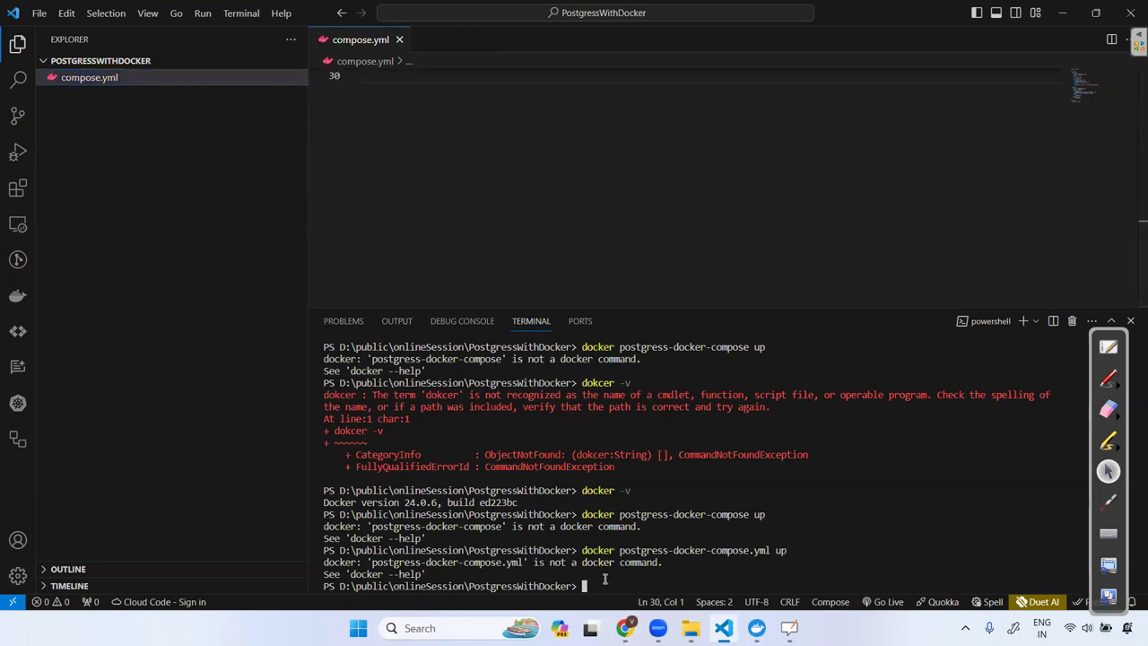
type("docker .\\compose.yml")
key("BackSpace")
key("BackSpace")
key("BackSpace")
key("BackSpace")
key("Left")
key("Left")
key("Left")
key("Left")
key("Left")
key("Left")
key("Left")
key("BackSpace")
key("BackSpace")
key("Right")
key("Right")
key("Right")
key("Right")
key("Right")
key("Right")
key("Right")
type("up")
key("Return")
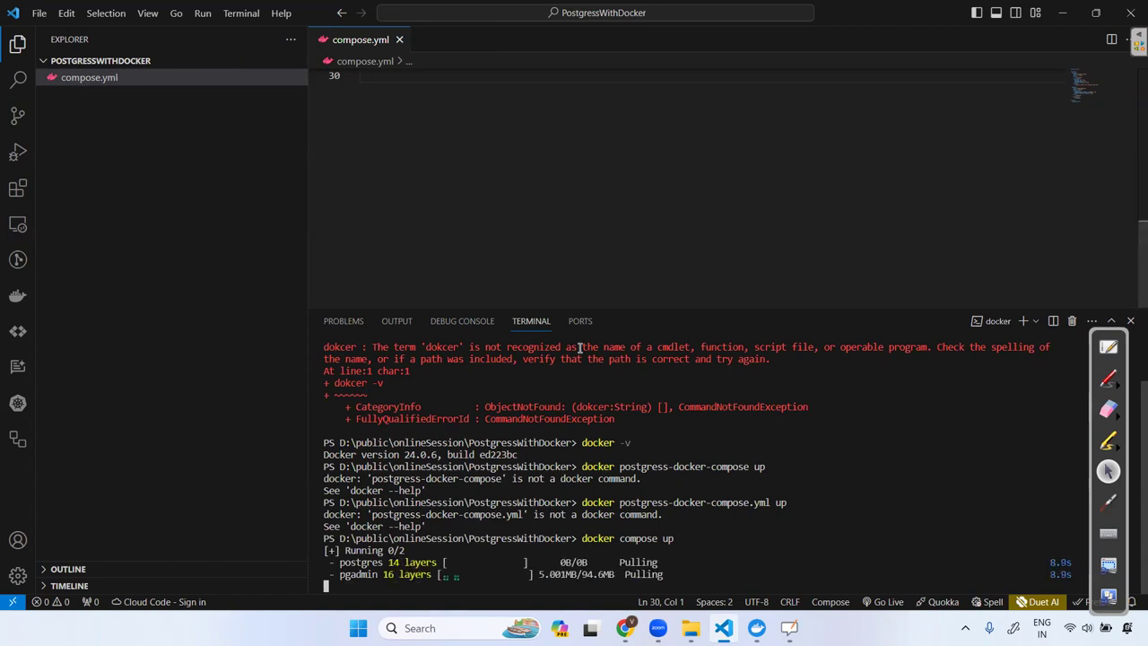
Enlarge the terminal, open the Docker sidebar view, check Docker Desktop, then switch to OpenBoard.
left_click_drag(610, 309, 592, 202)
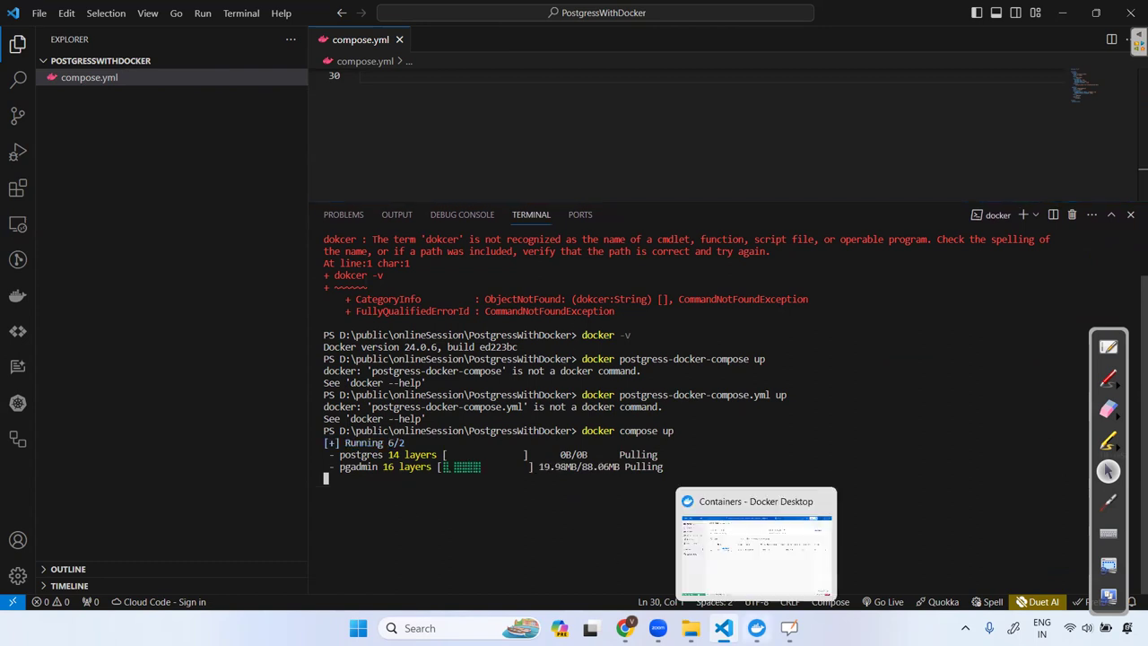
left_click(18, 296)
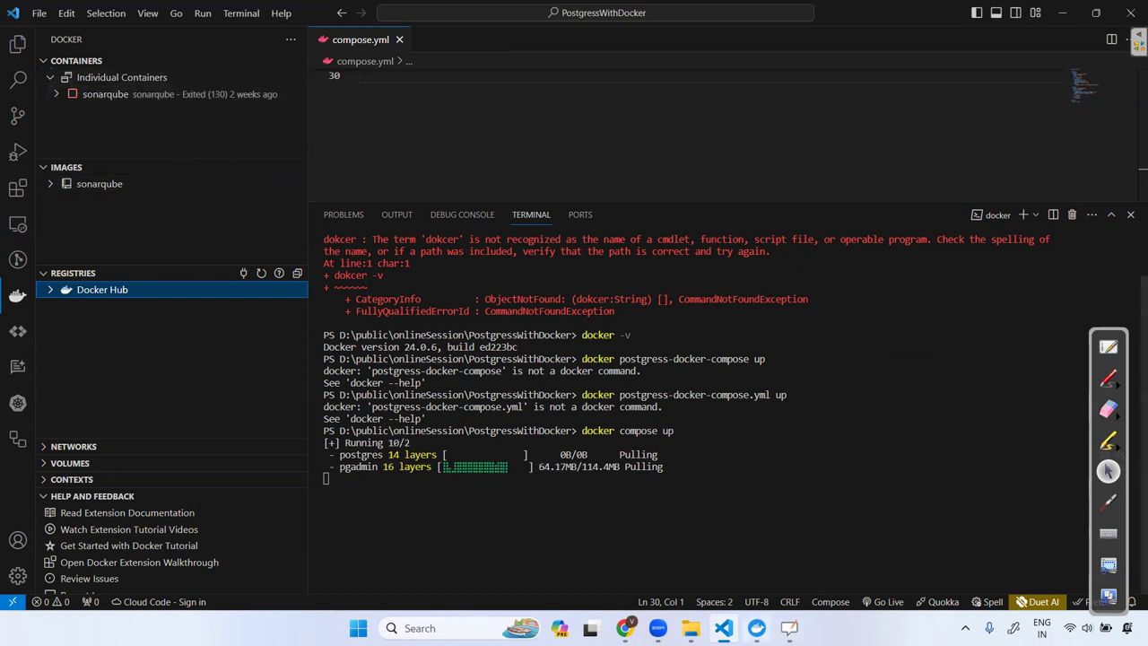
left_click(755, 627)
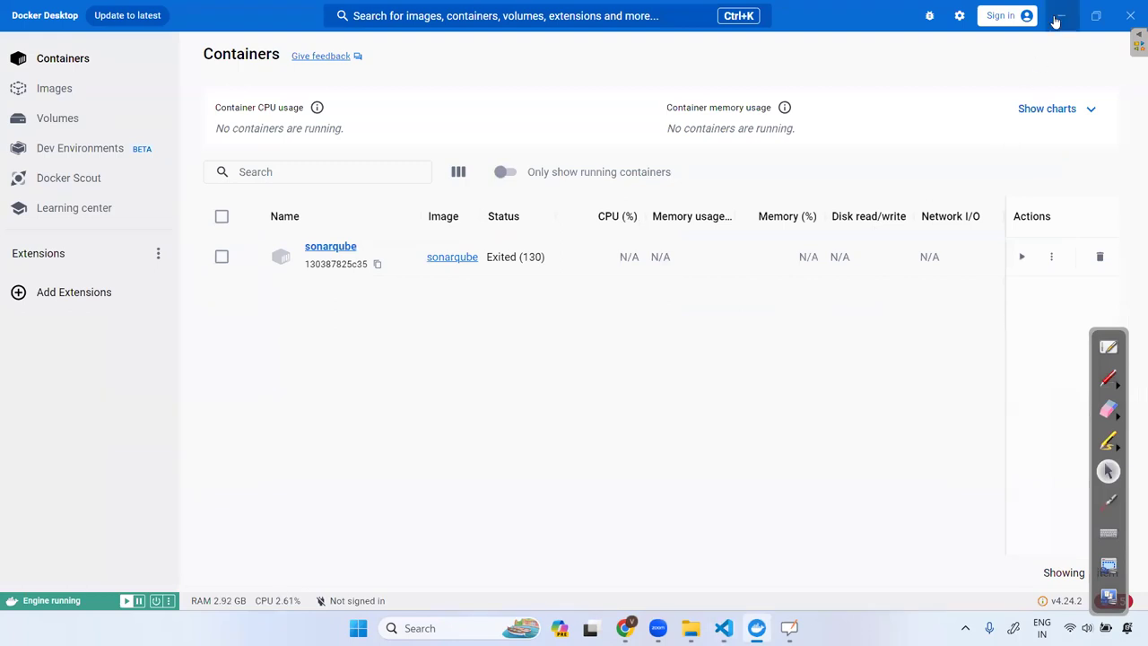
left_click(1061, 15)
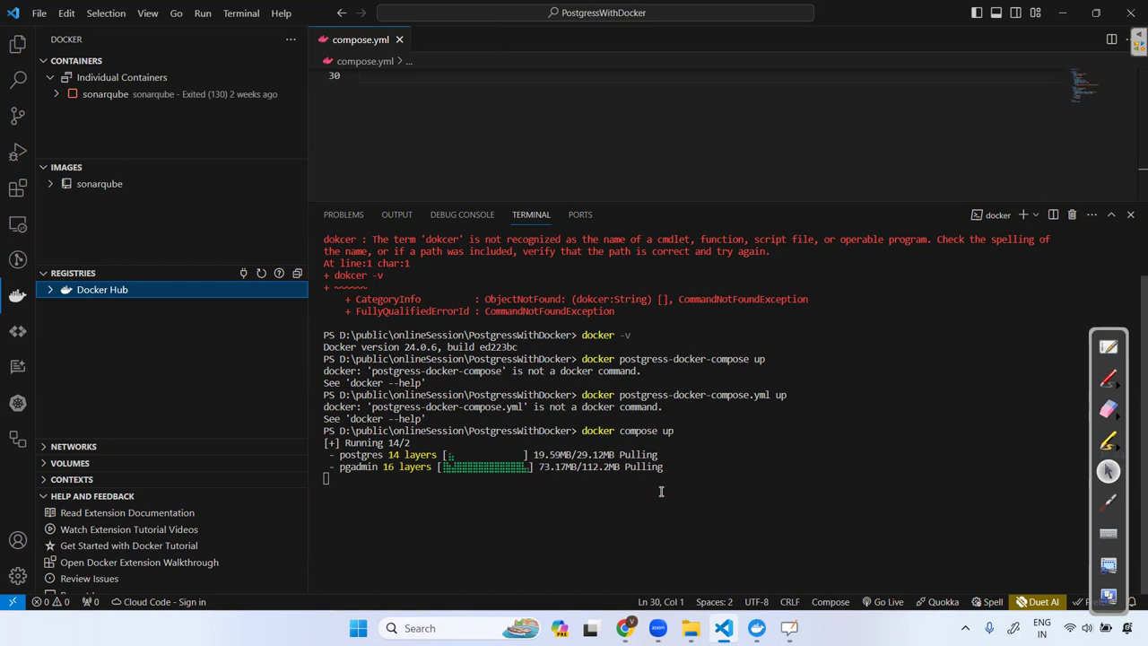
left_click(1108, 347)
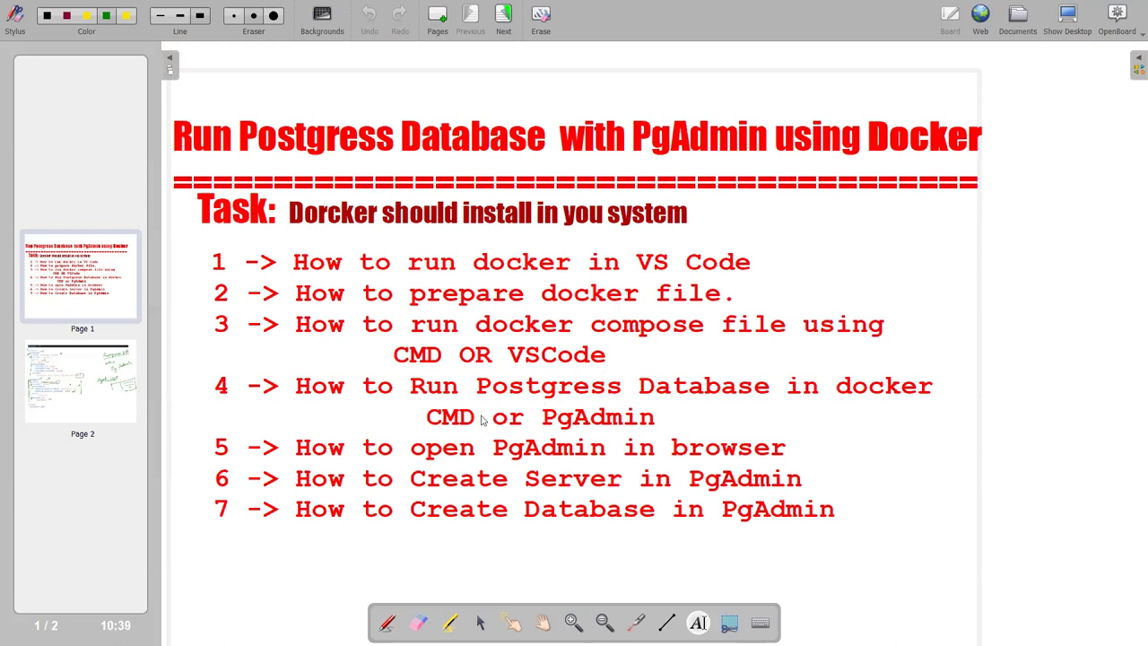
Use OpenBoard's Show Desktop button to return to Visual Studio Code.
left_click(1067, 16)
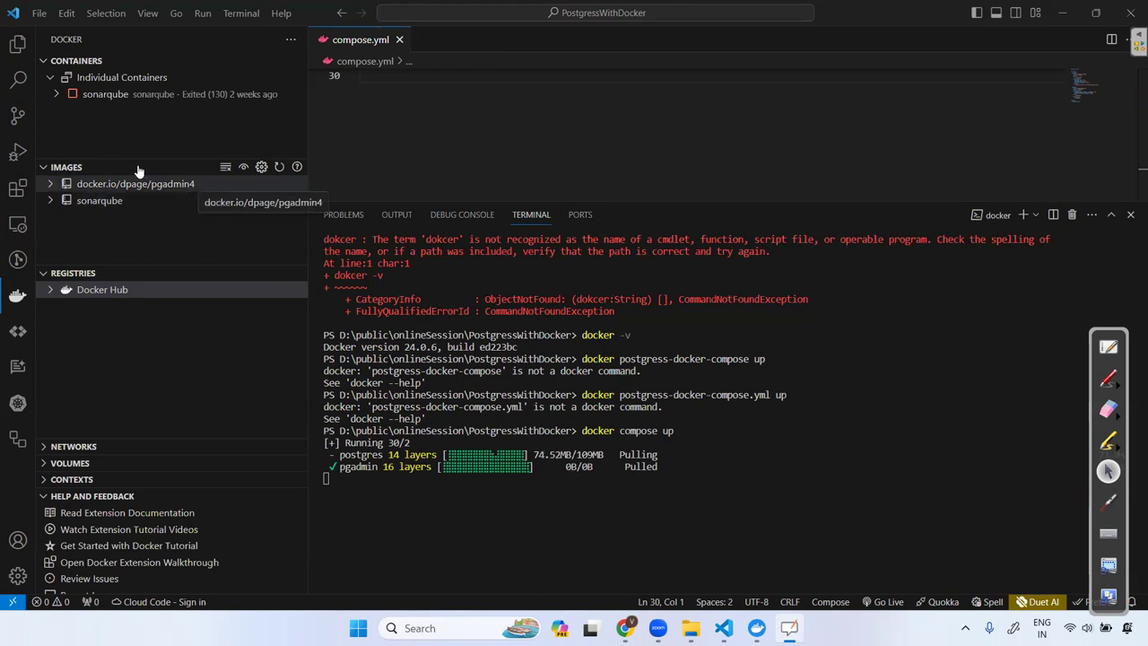
Scroll the startup logs and highlight the 0.0.0.0 listen address for Postgres on 5432.
left_click(199, 85)
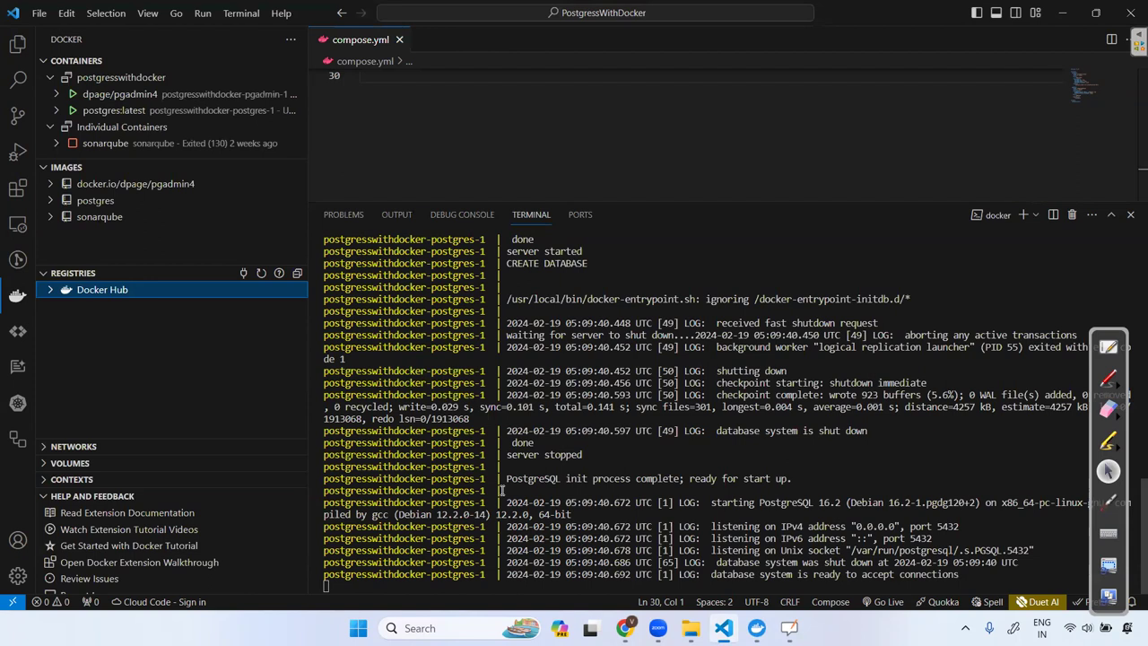
scroll(502, 490, "up", 15)
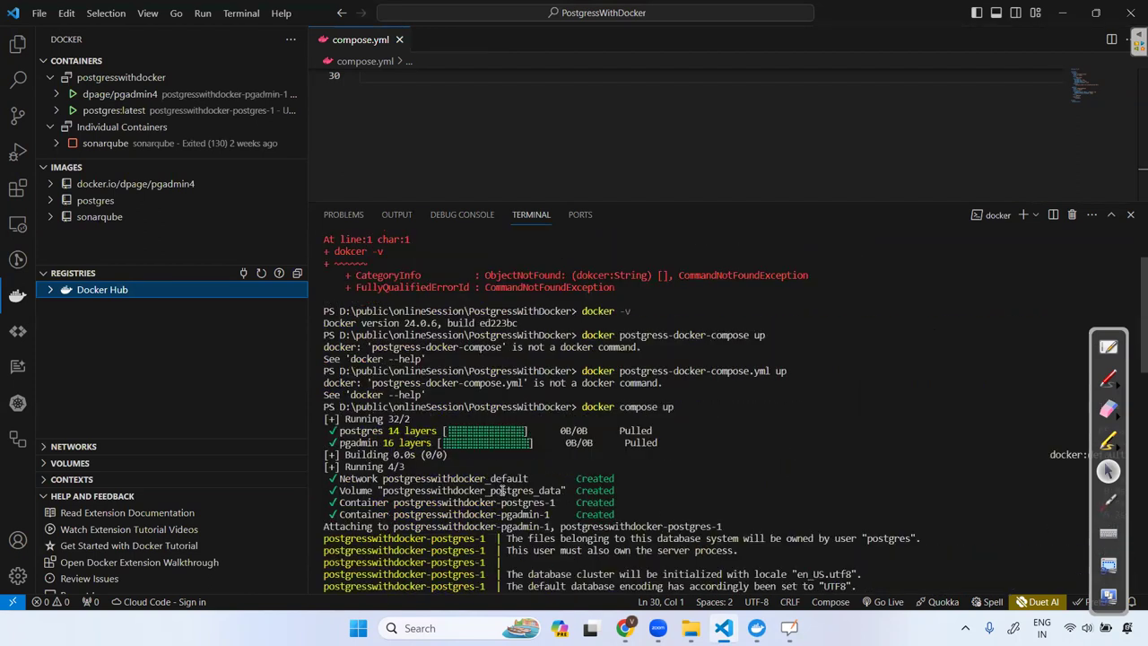
scroll(502, 490, "down", 12)
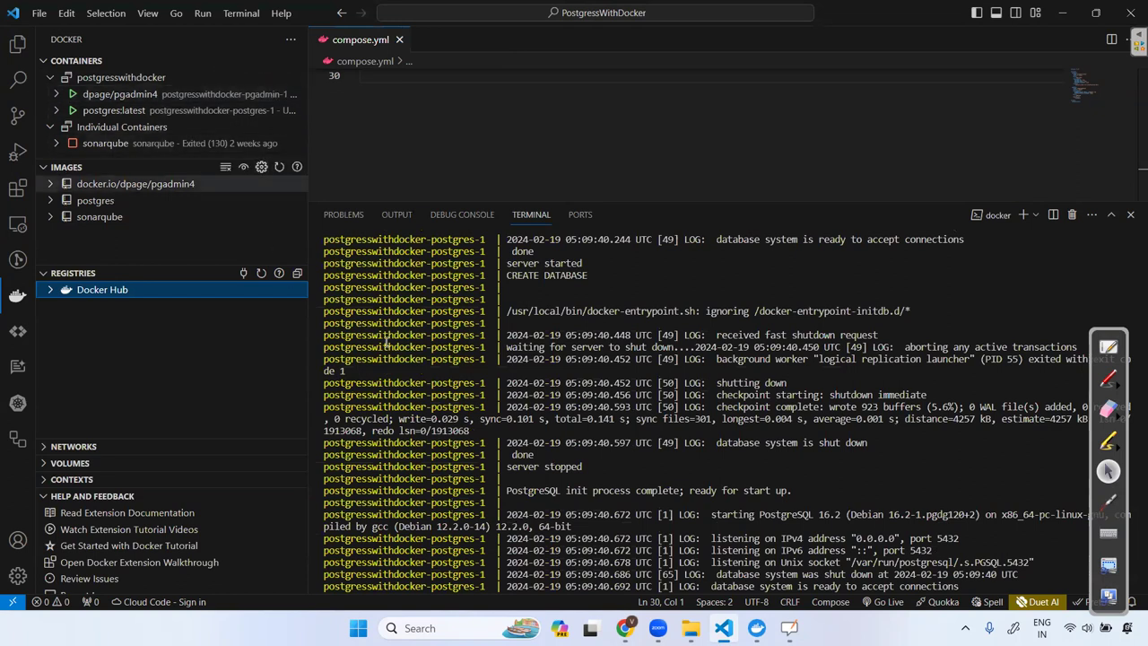
mouse_move(78, 112)
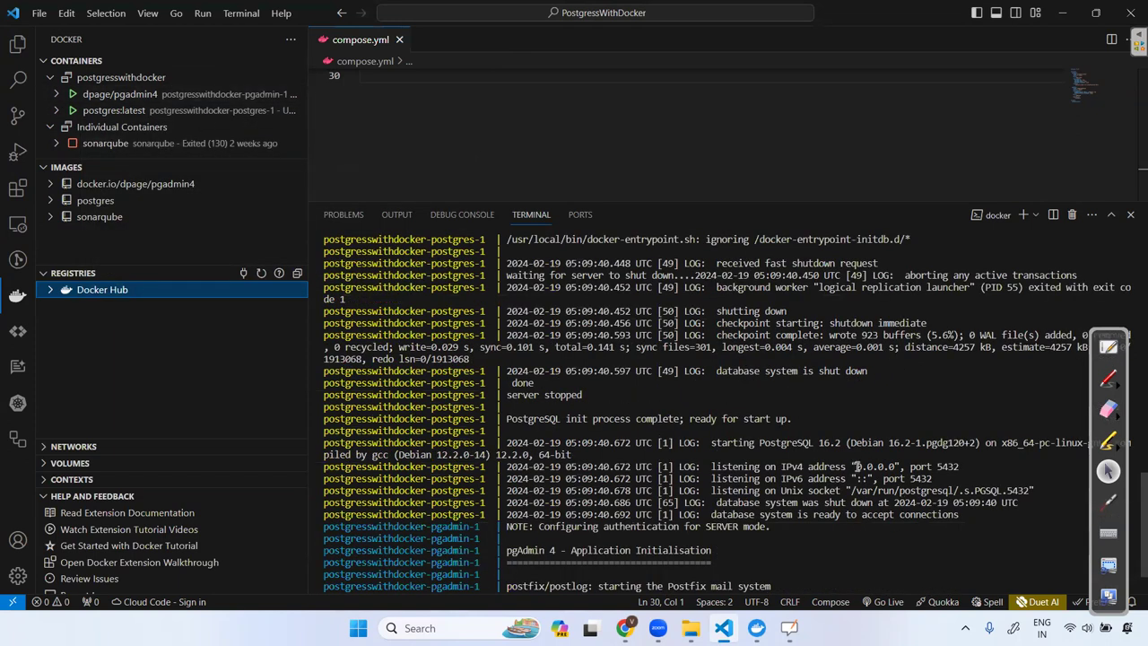
left_click_drag(855, 466, 895, 466)
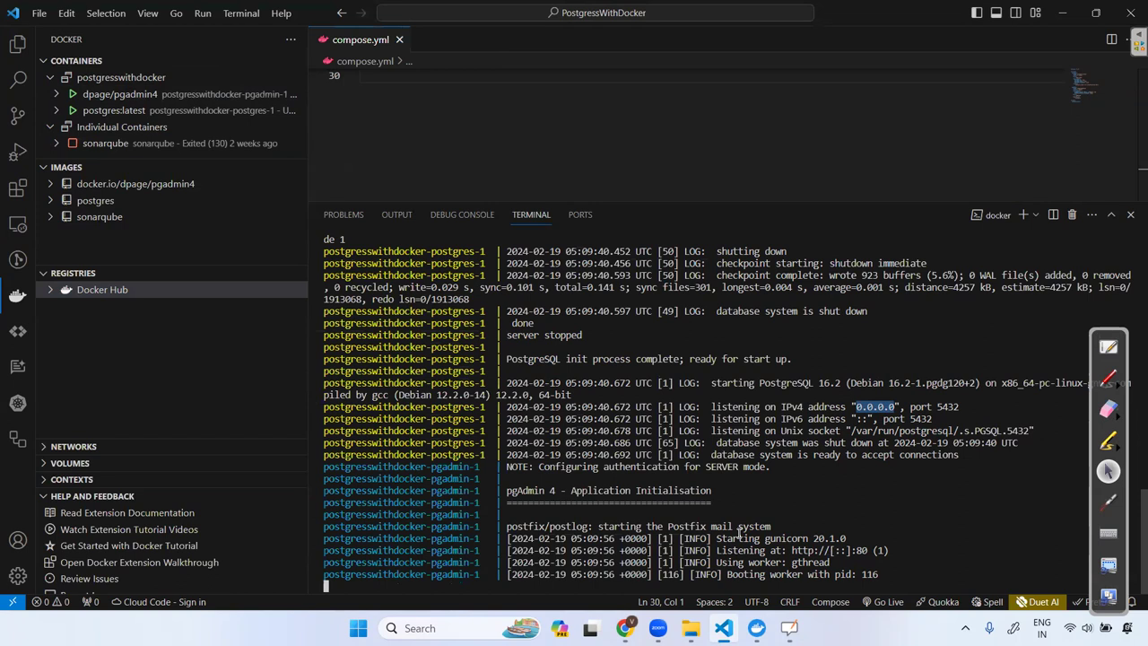
scroll(741, 530, "up", 5)
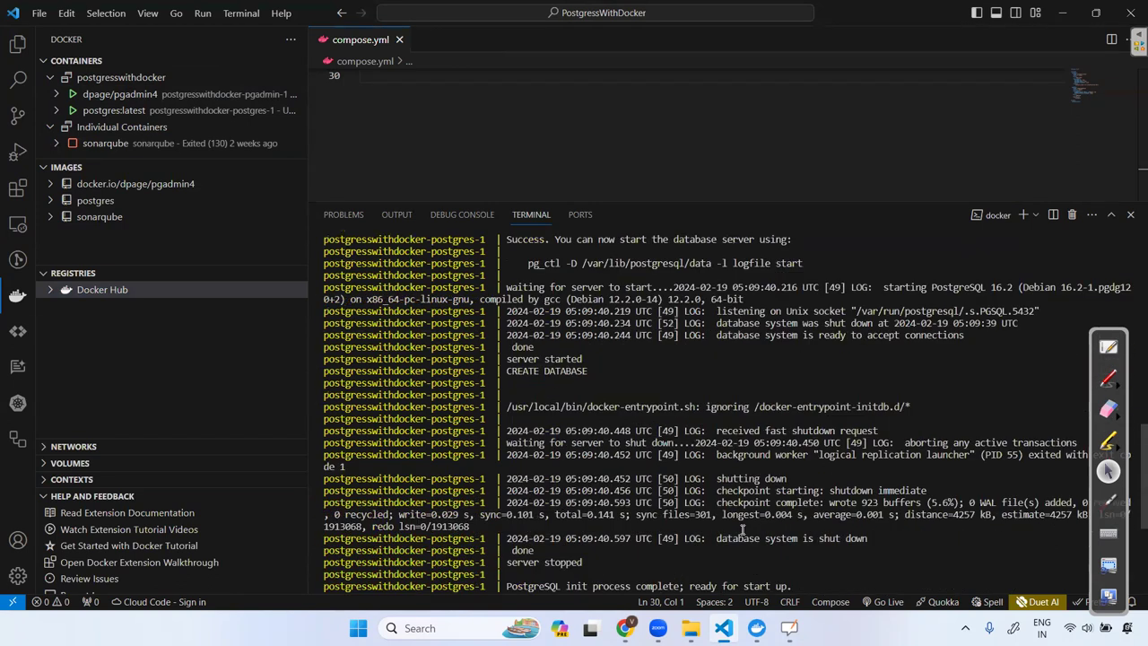
scroll(740, 530, "up", 8)
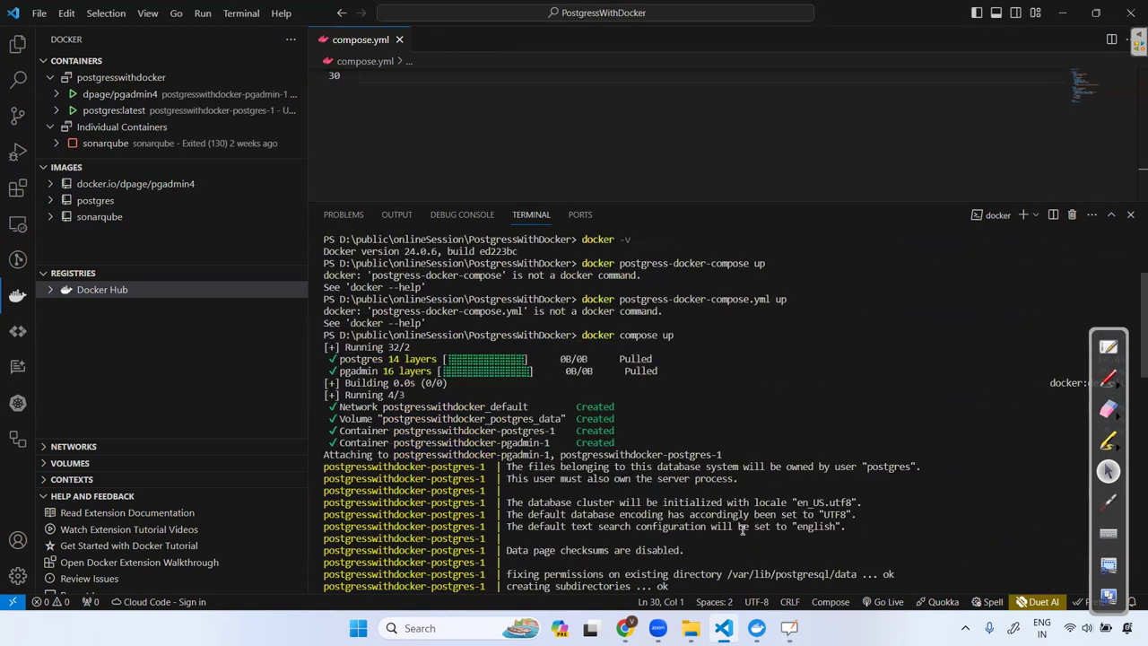
scroll(741, 530, "down", 15)
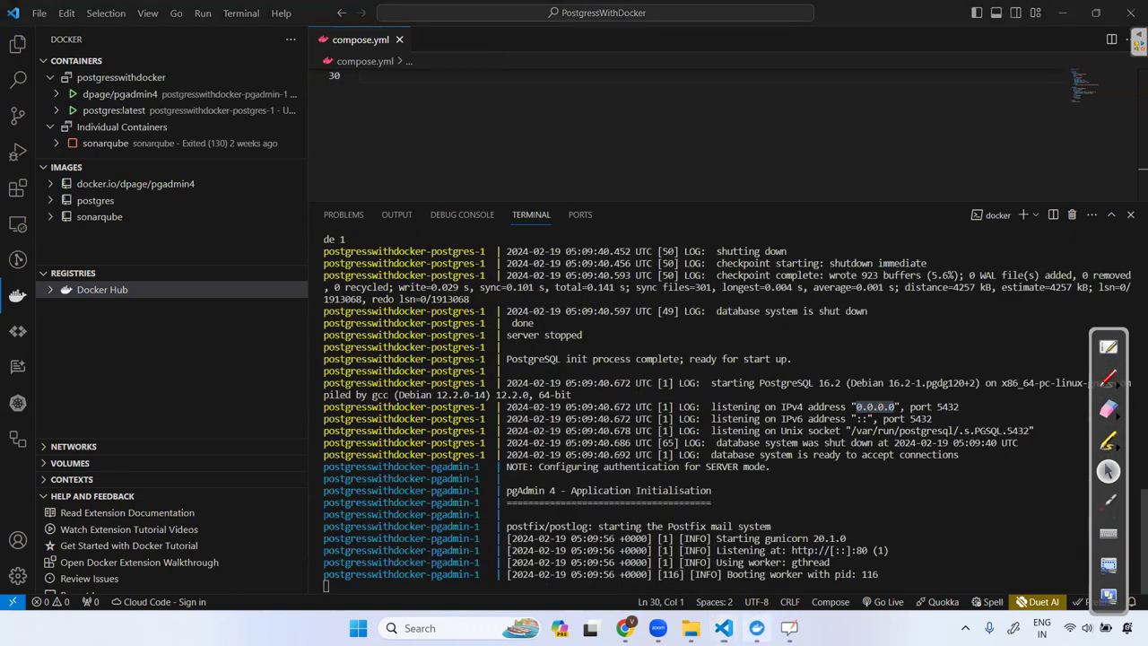
left_click(757, 627)
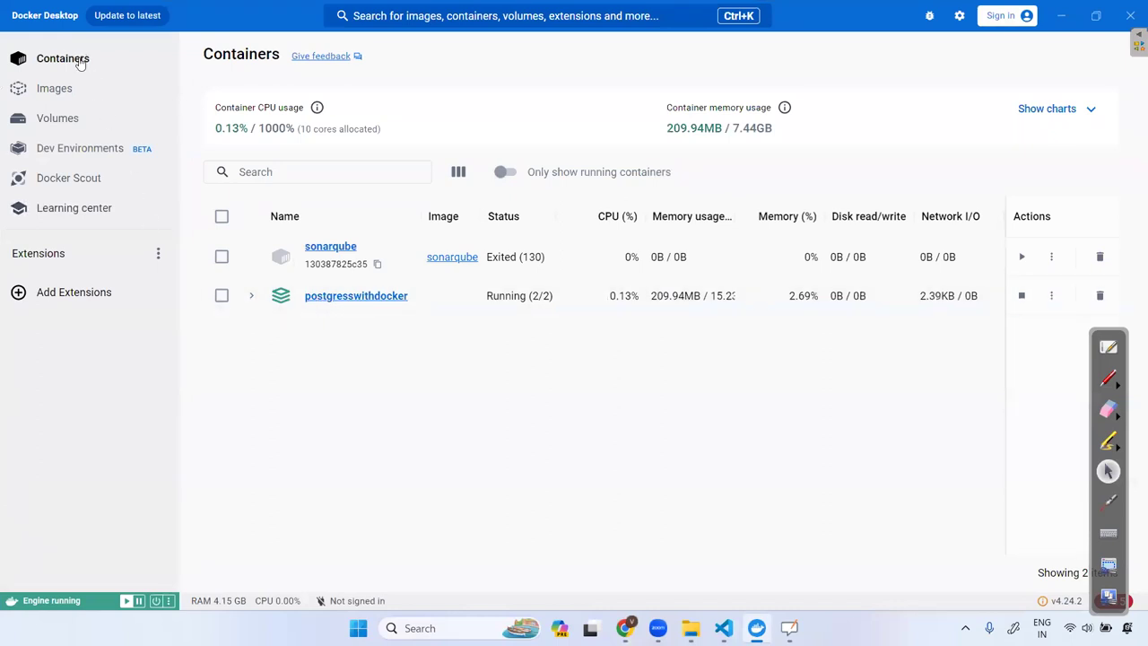
Expand postgresswithdocker, inspect the dpage/pgadmin4 image, then open the pgadmin-1 container details.
left_click(251, 295)
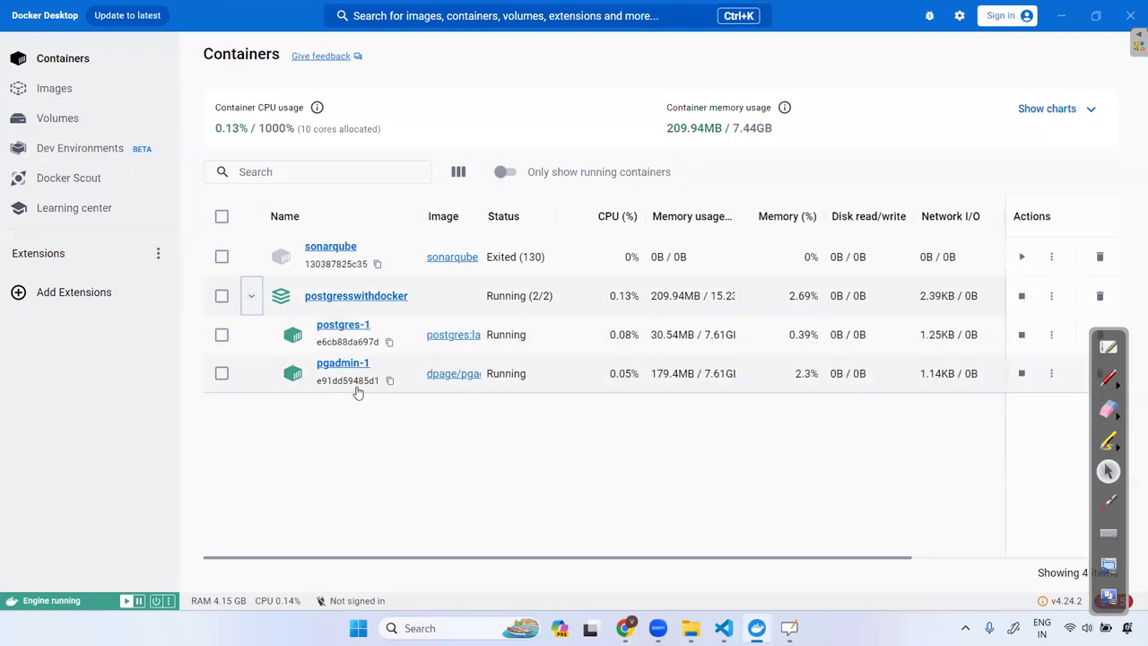
left_click(445, 375)
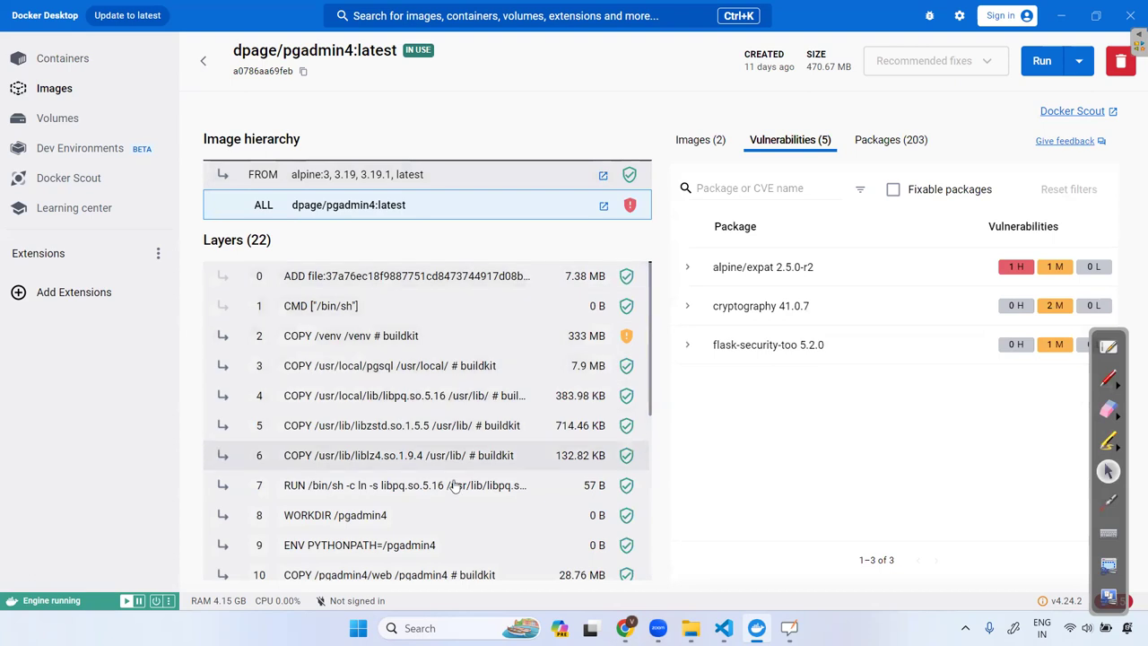
scroll(454, 485, "down", 5)
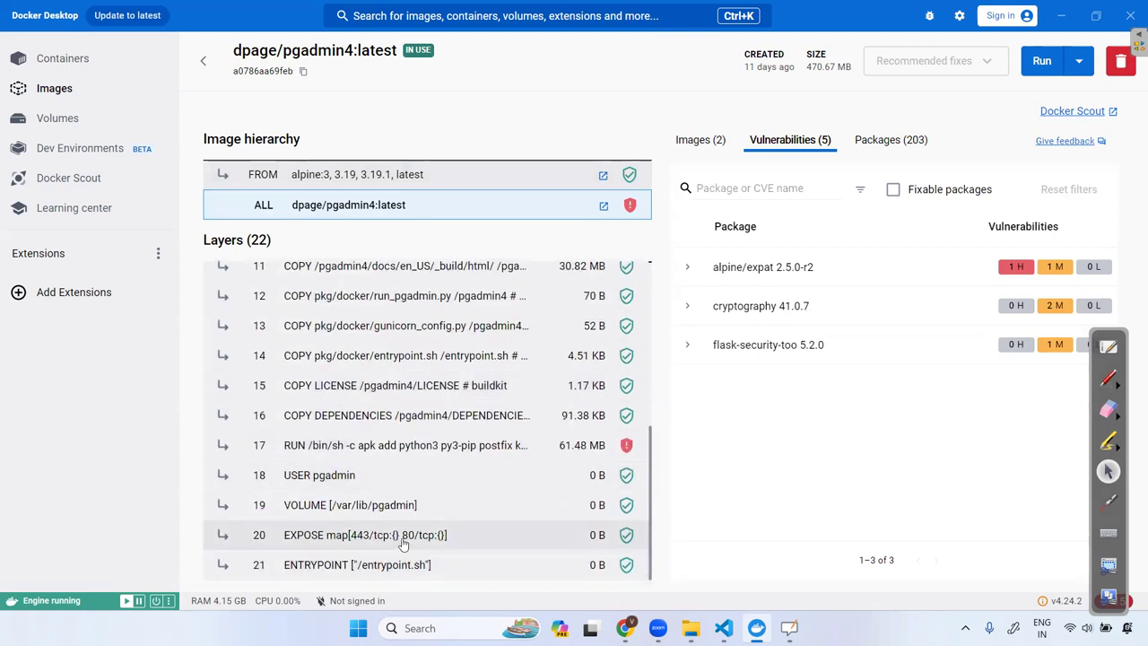
left_click(74, 61)
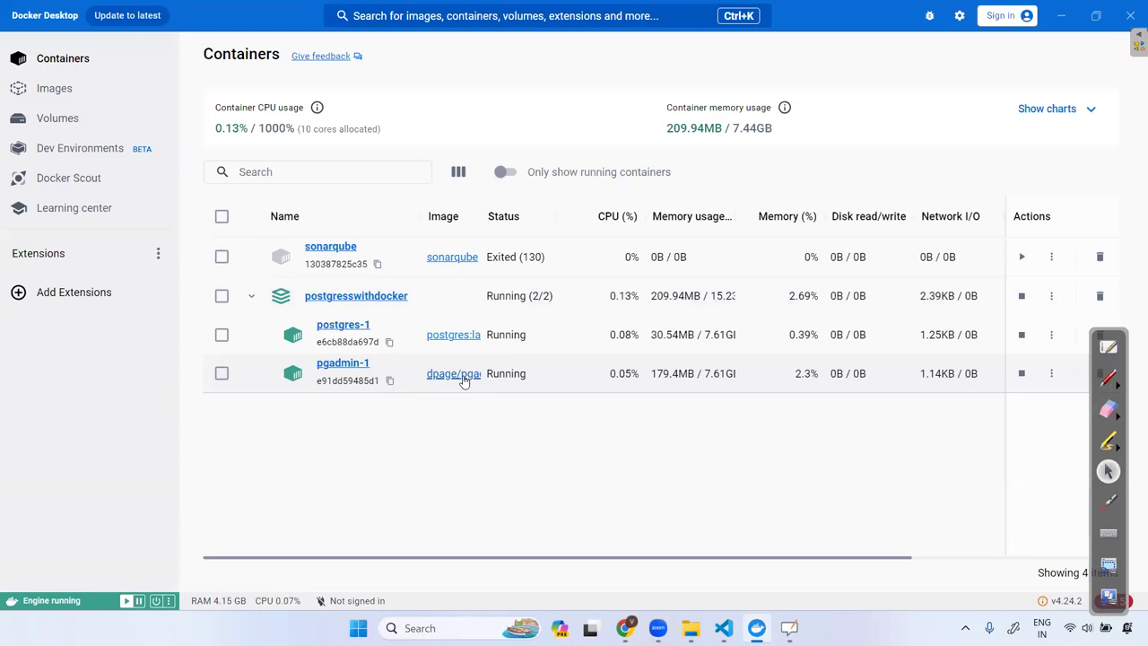
left_click(502, 377)
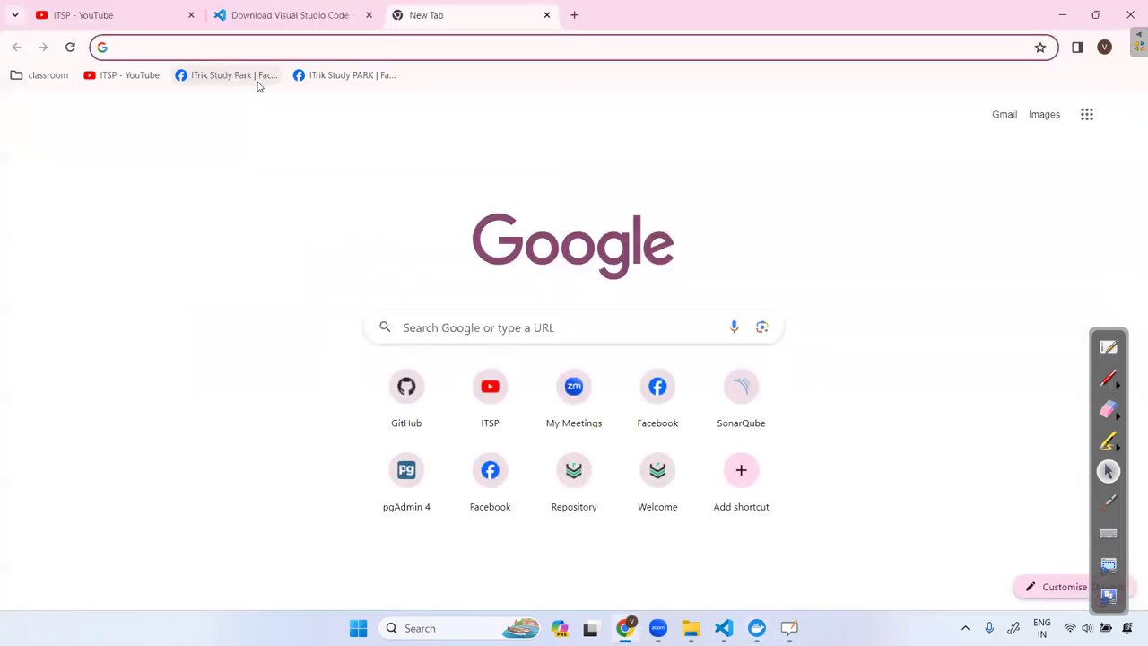
Load localhost:5050 in Chrome, glance at the OpenBoard slide, and return to the login page.
type("localhost:5050")
left_click(258, 81)
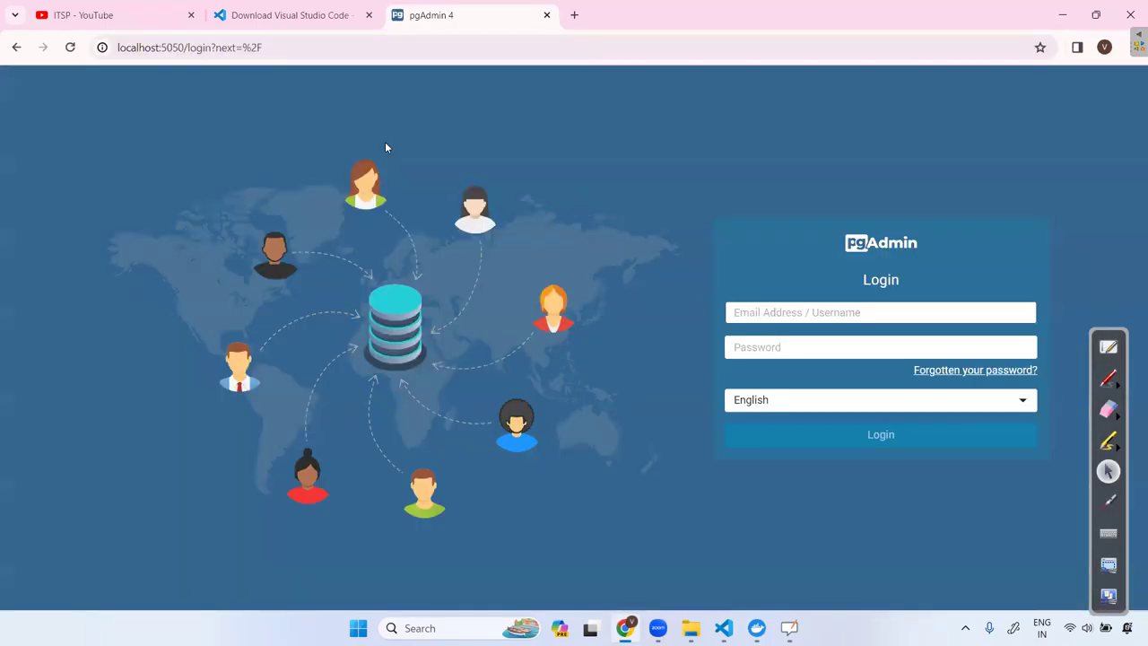
left_click(1108, 348)
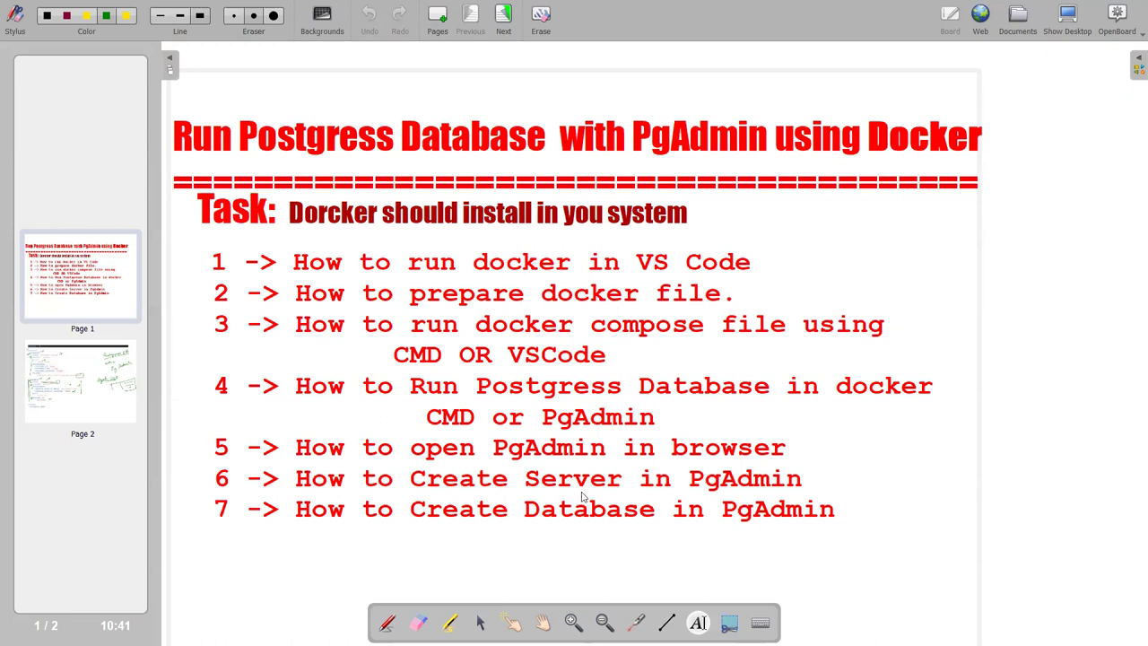
left_click(1073, 18)
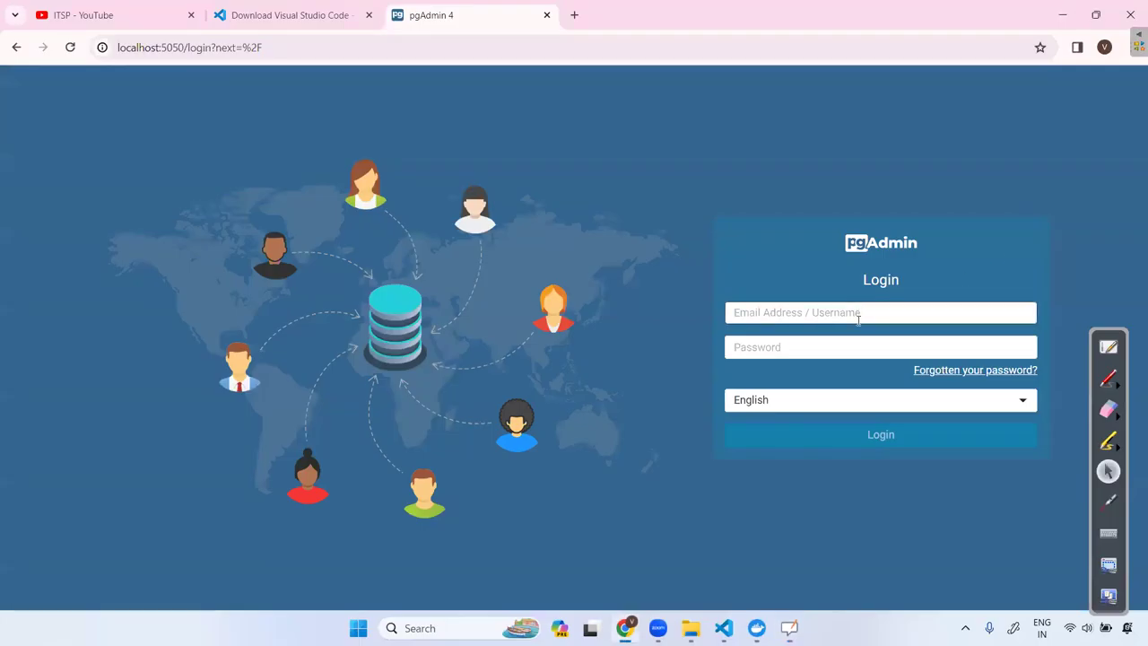
Copy PGADMIN_DEFAULT_EMAIL from compose.yml into the login, enter a password, and submit.
left_click(722, 627)
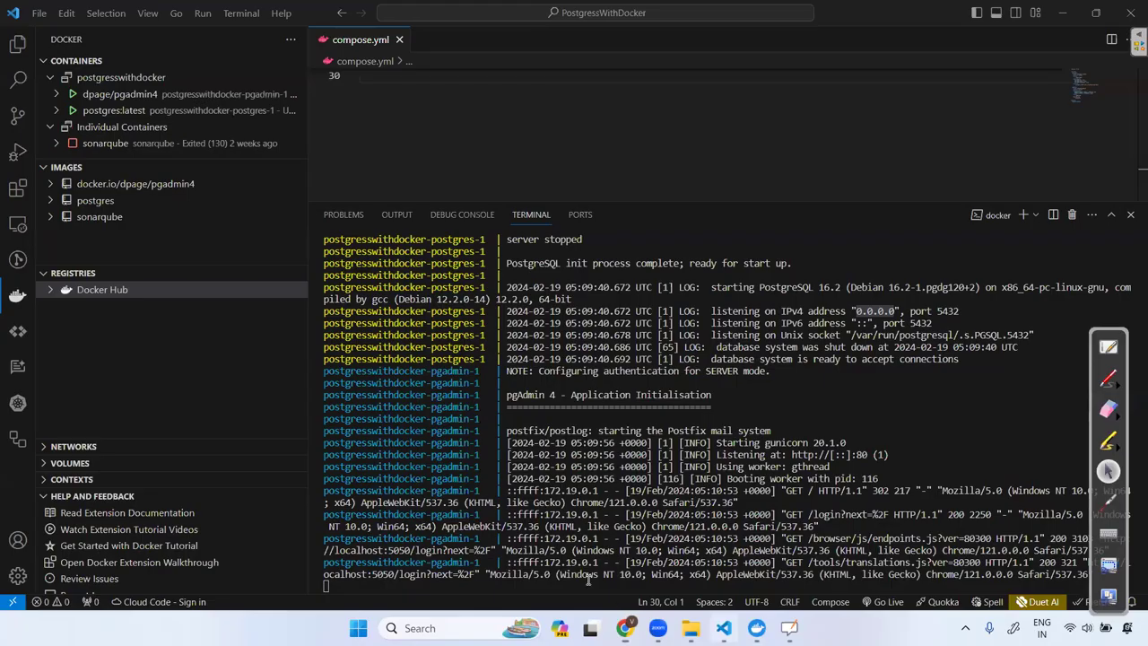
left_click_drag(636, 201, 628, 459)
scroll(439, 288, "down", 2)
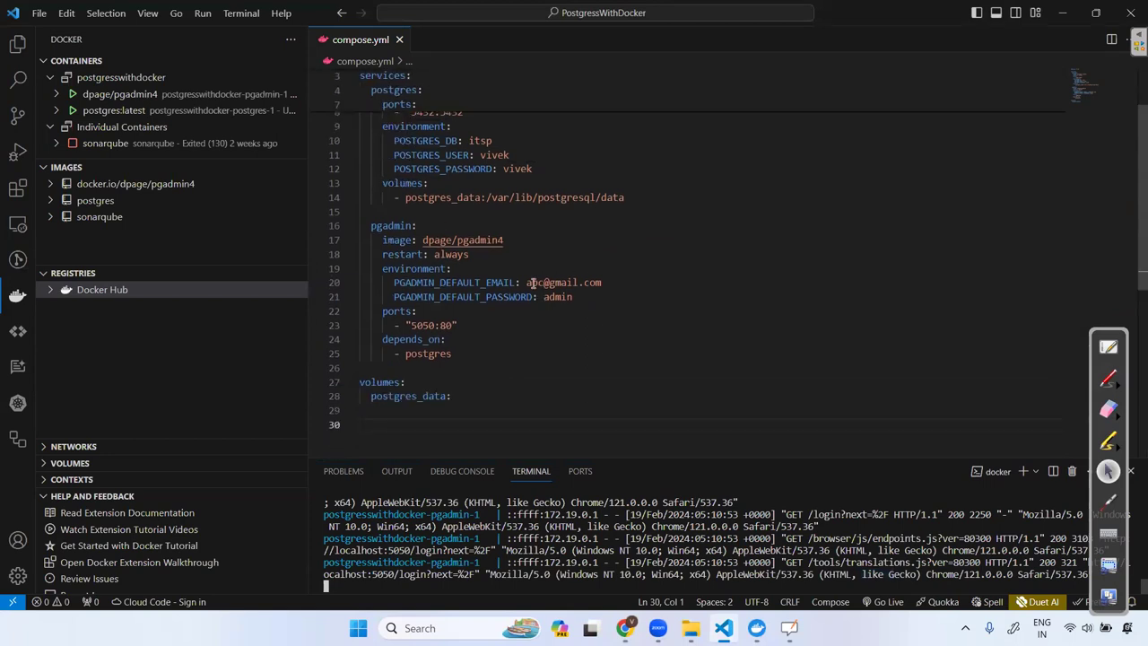
left_click_drag(525, 281, 603, 282)
key("ctrl+c")
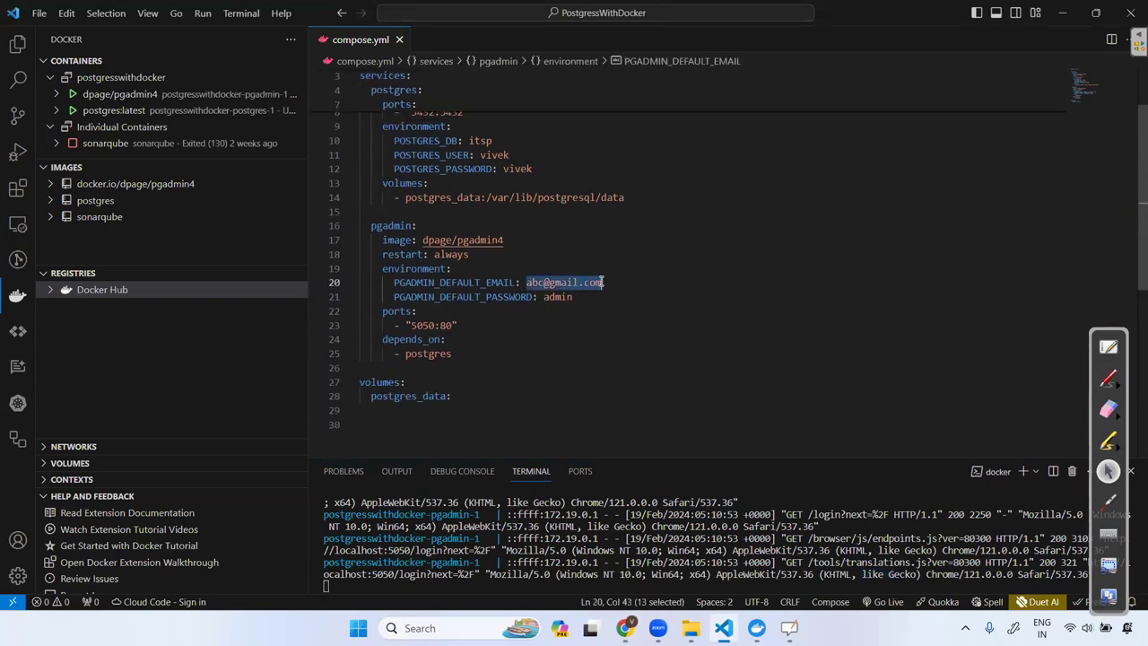
key("alt+Tab")
left_click(851, 311)
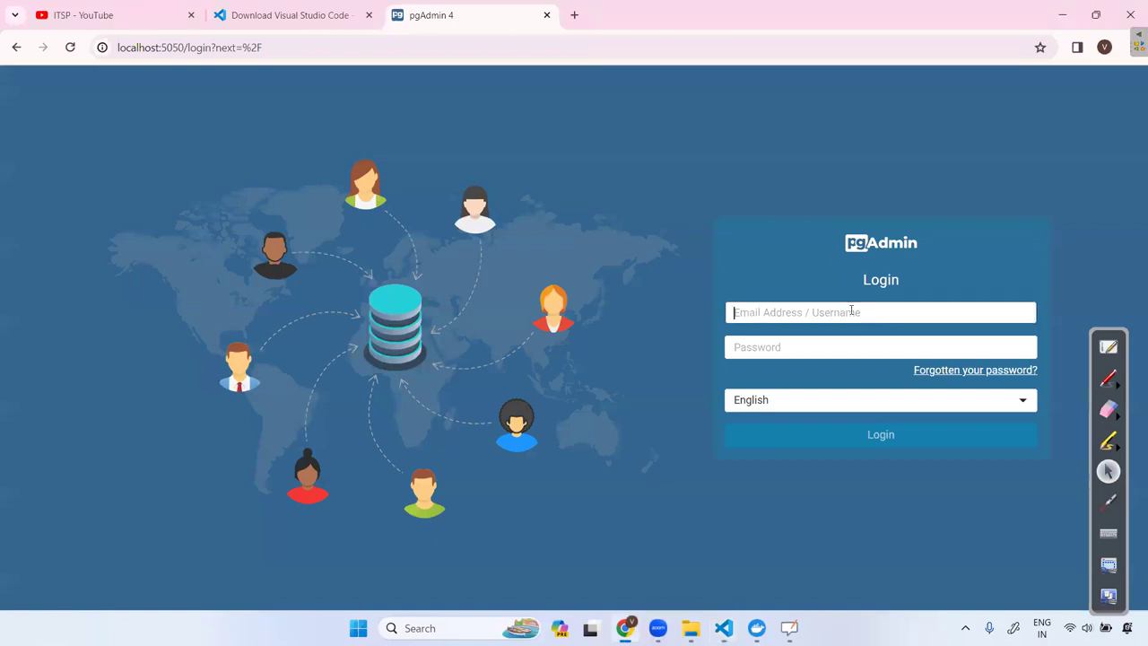
key("ctrl+v")
left_click(808, 349)
left_click(900, 439)
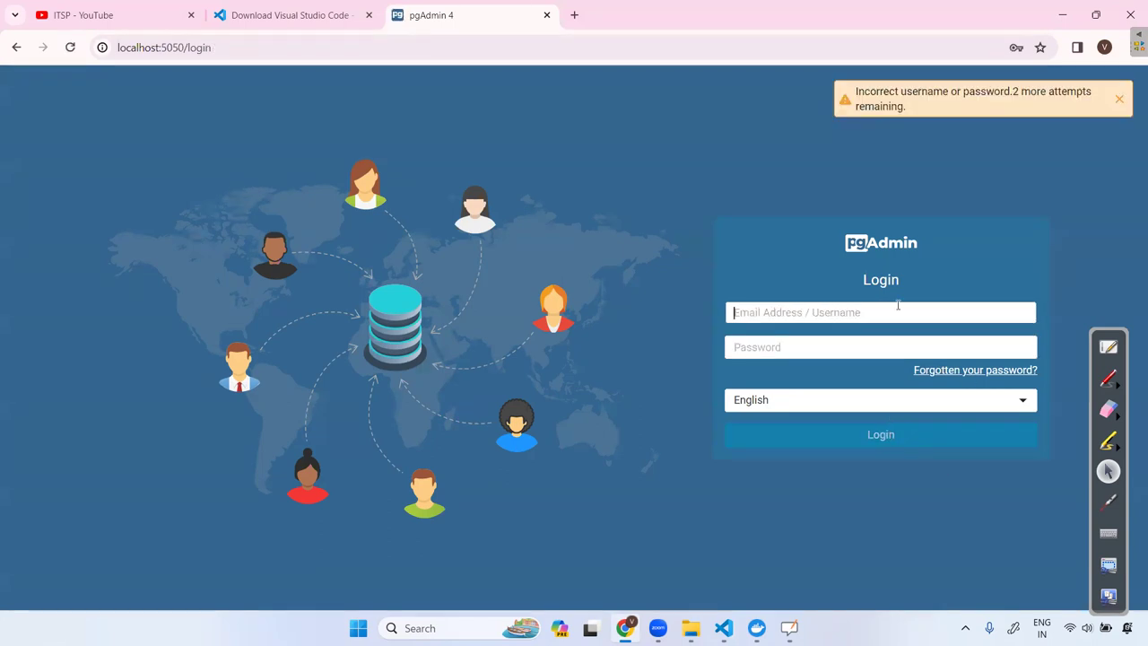
Copy the default password from compose.yml and restore the saved email in the Email field.
left_click(897, 305)
key("alt+Tab")
double_click(556, 297)
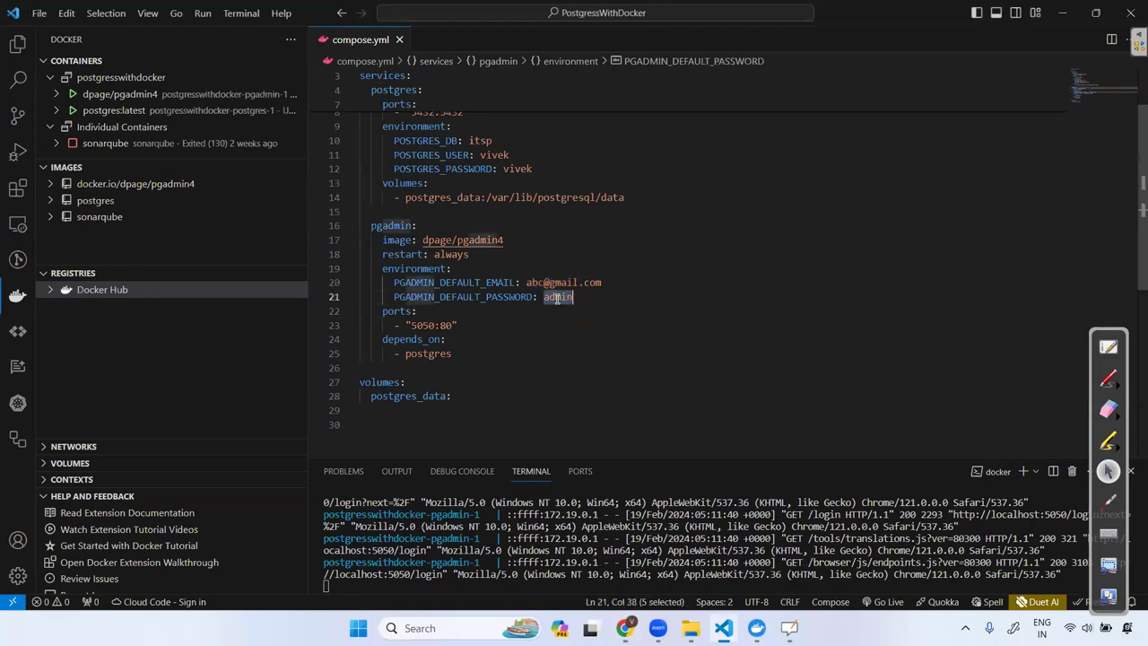
key("alt+Tab")
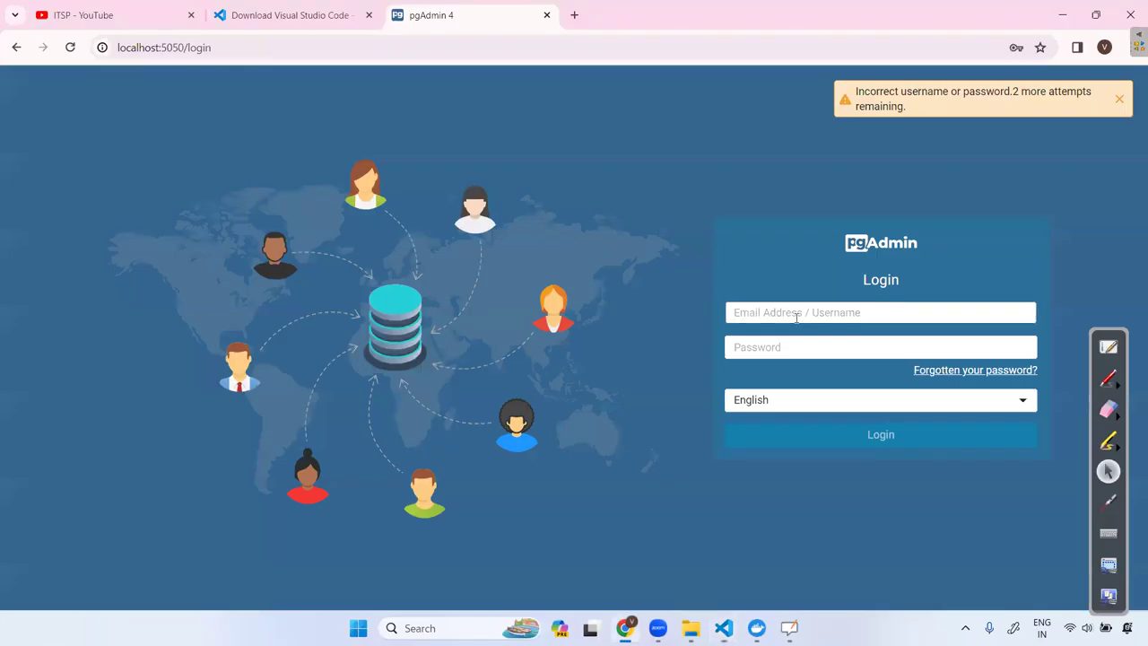
left_click_drag(785, 310, 643, 305)
key("BackSpace")
type("abc")
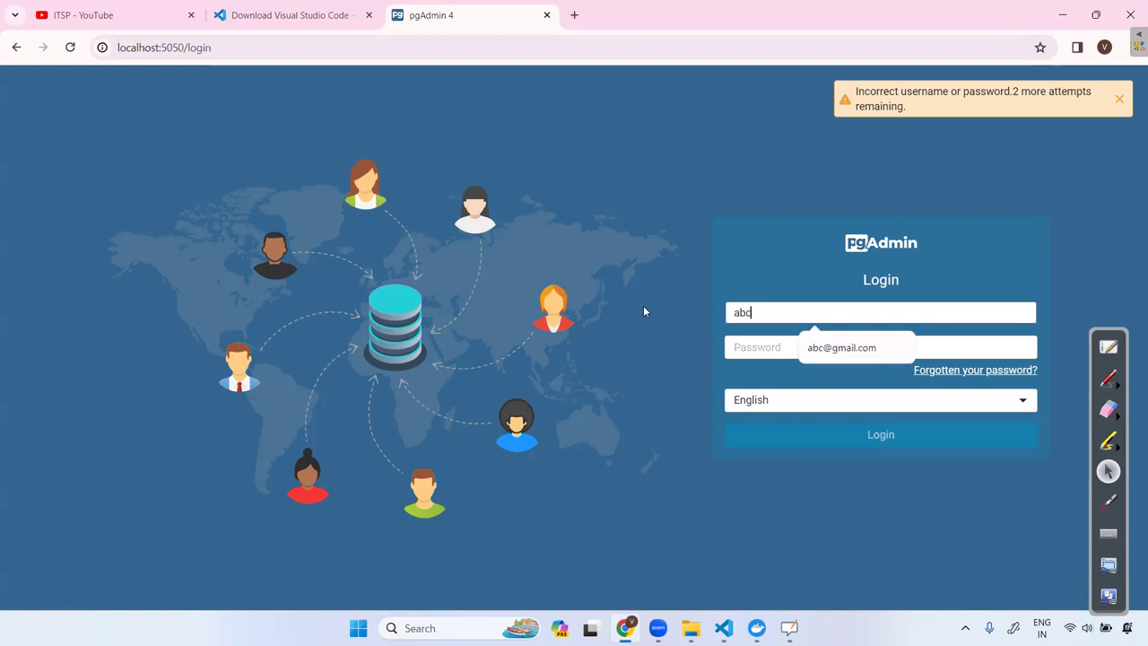
key("Down")
key("Return")
Enter the account password, log in, dismiss Chrome's warning, and expand Servers.
left_click(744, 341)
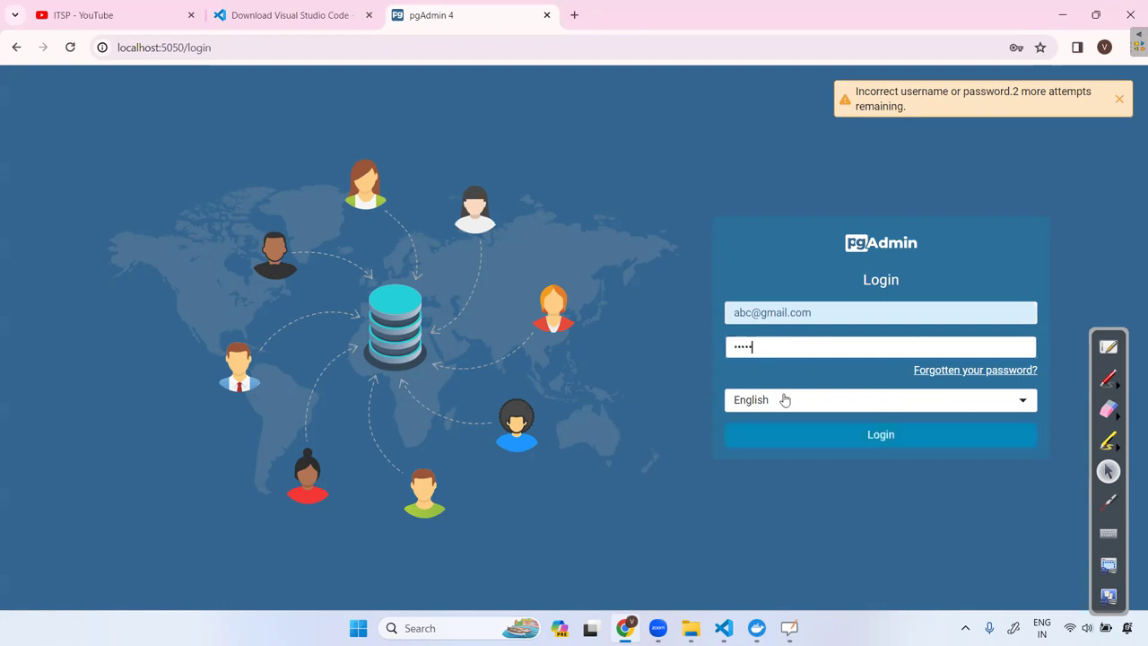
left_click(827, 437)
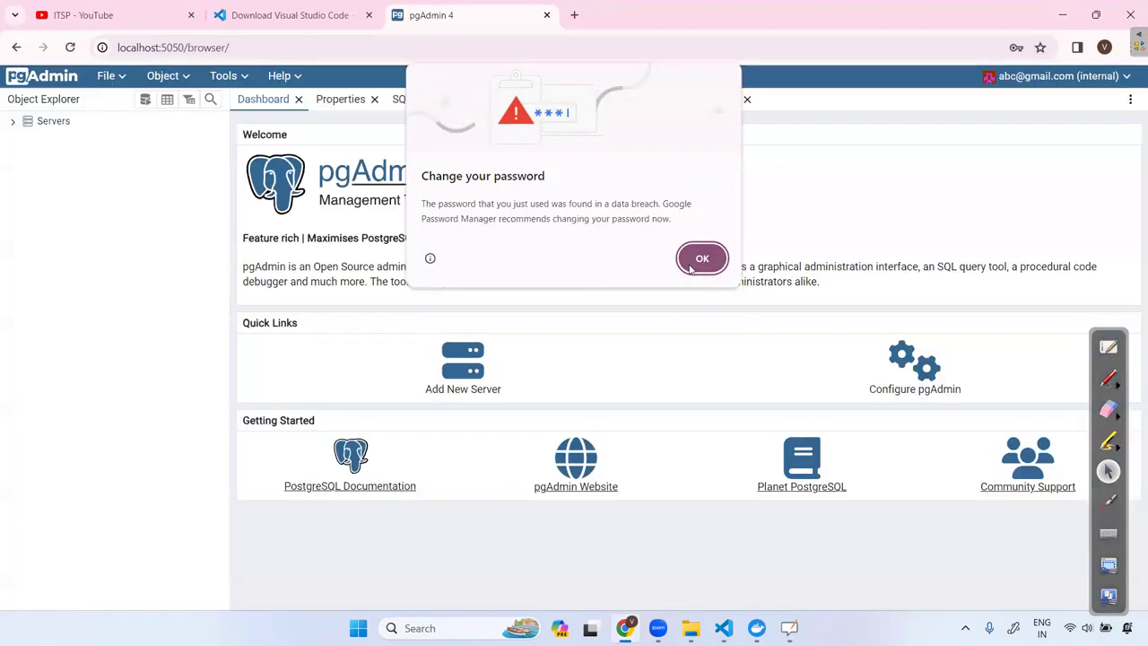
left_click(700, 260)
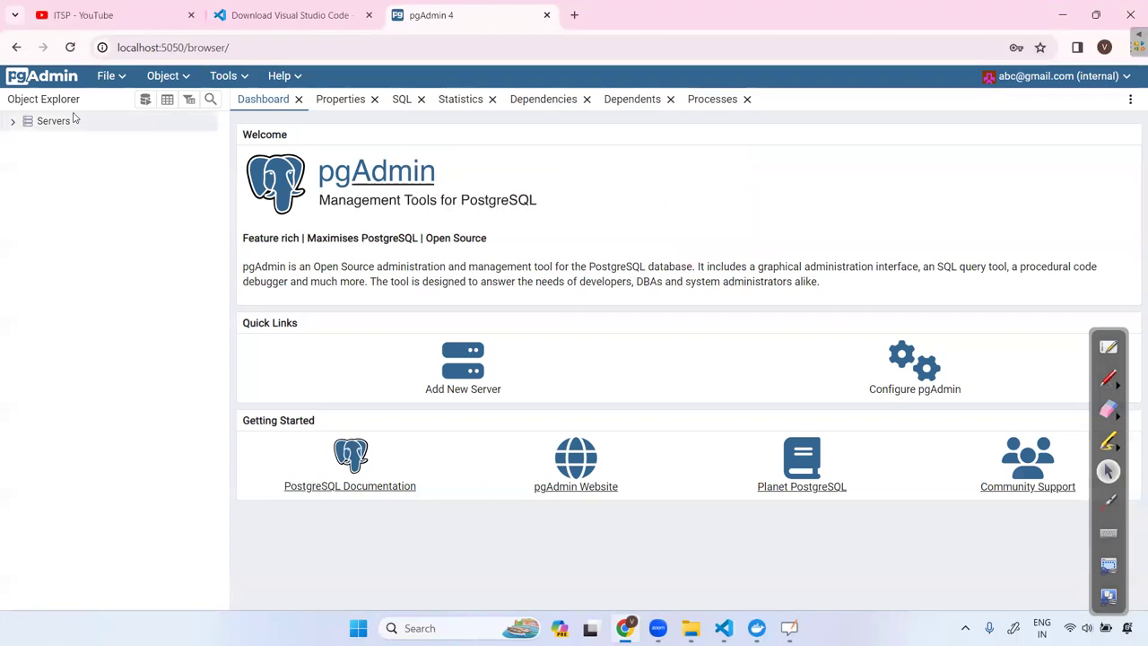
left_click(18, 125)
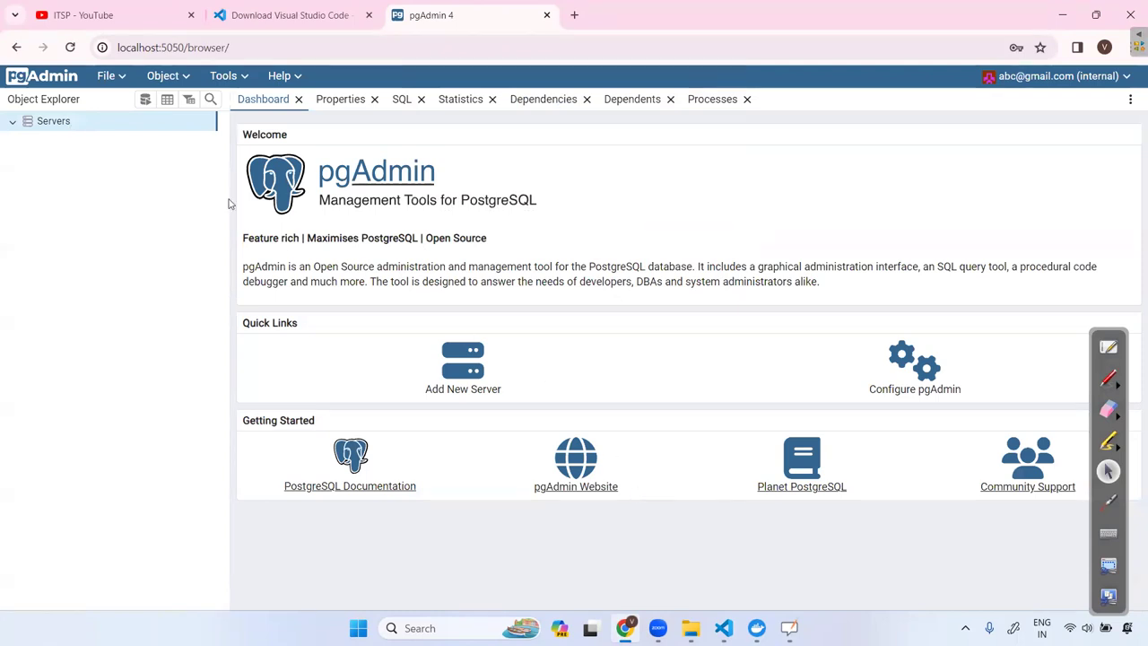
Register a new server with a name starting 'myDocker' and switch to its Connection settings.
right_click(99, 124)
mouse_move(130, 133)
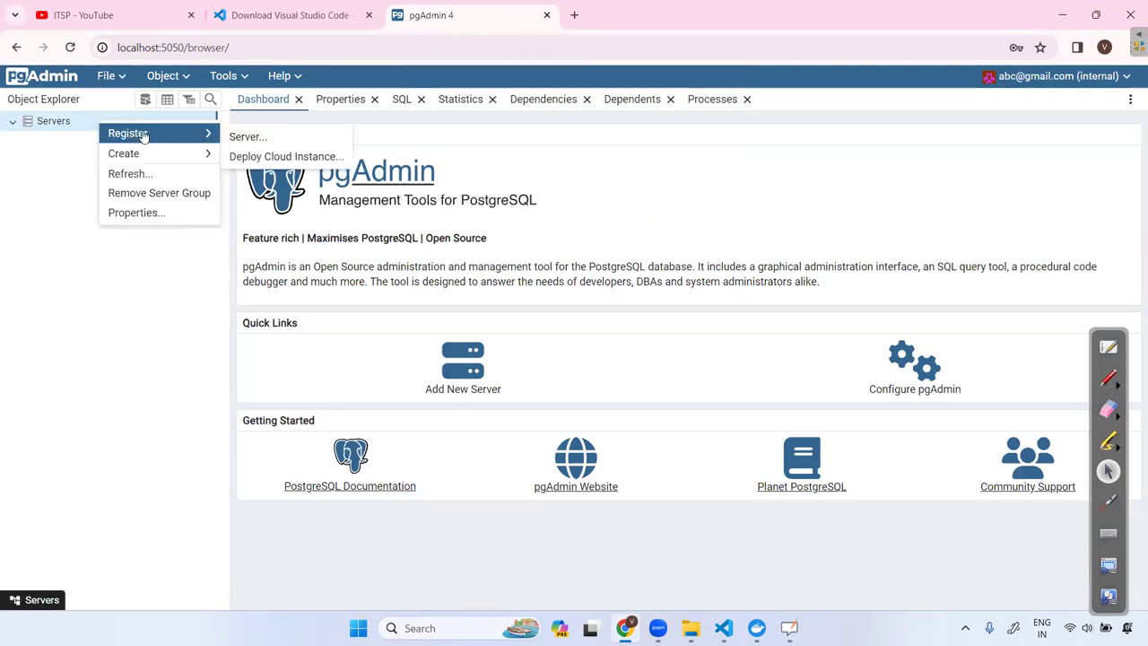
left_click(236, 137)
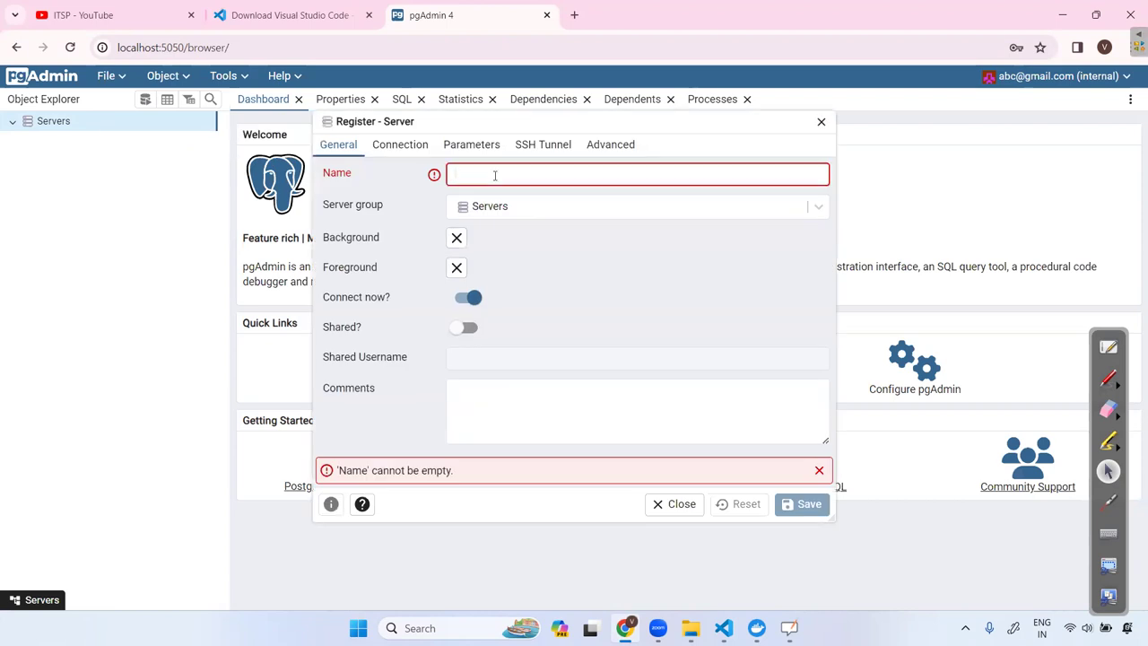
type("my")
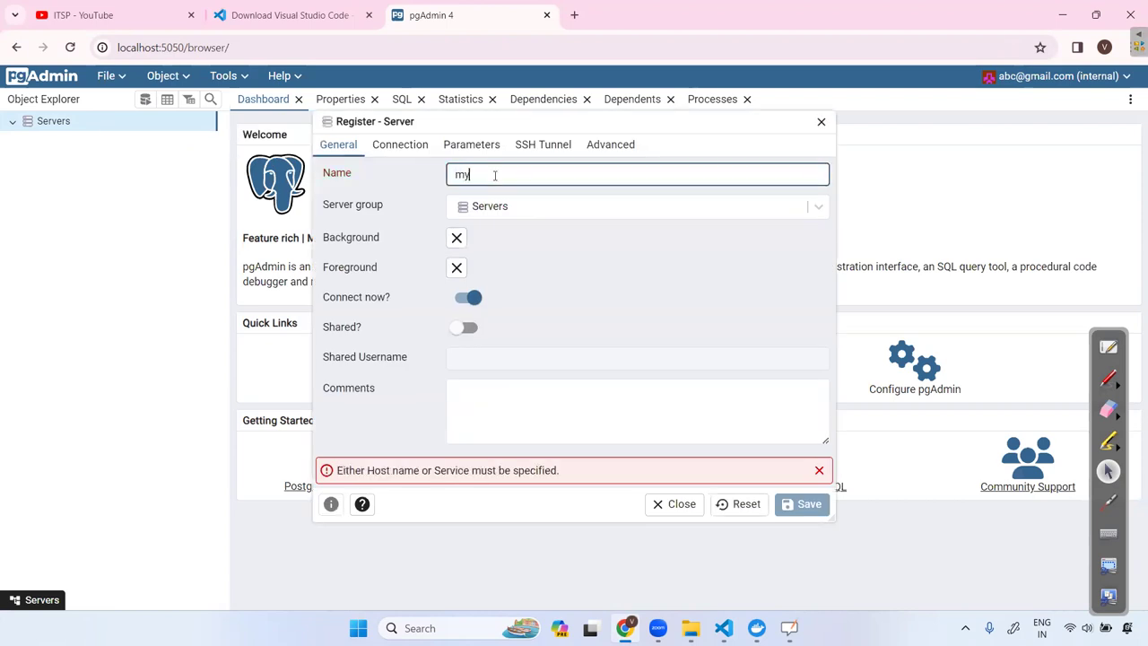
type("DB")
key("BackSpace")
key("BackSpace")
type("Do")
left_click(400, 146)
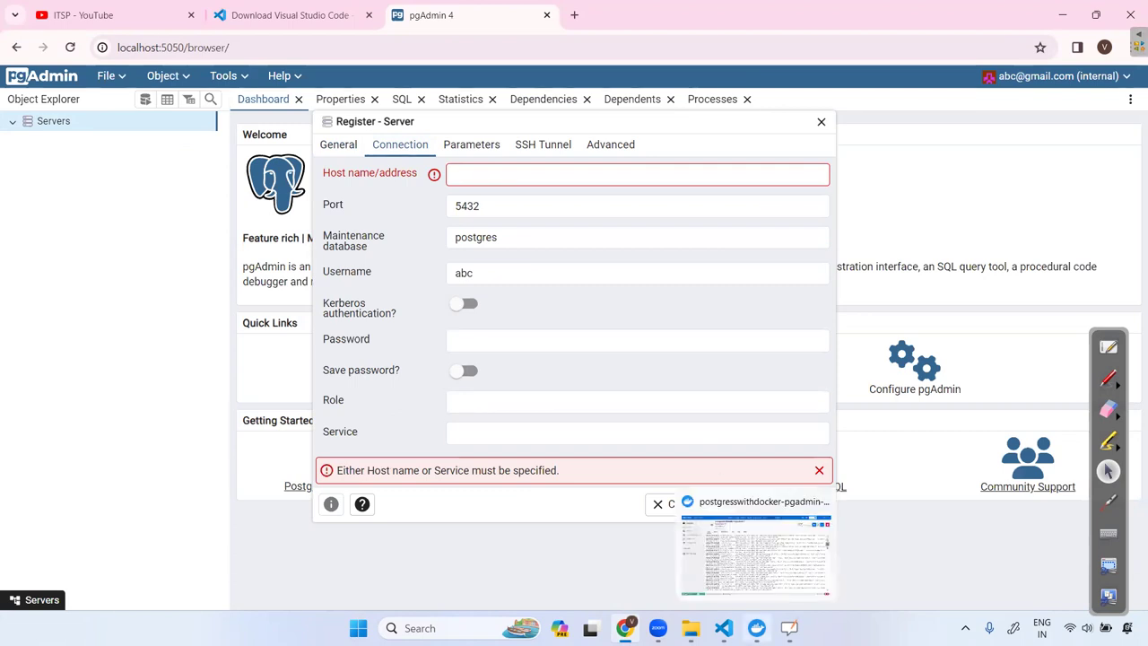
Fill the host name with the Postgres user name copied from compose.yml.
left_click(723, 628)
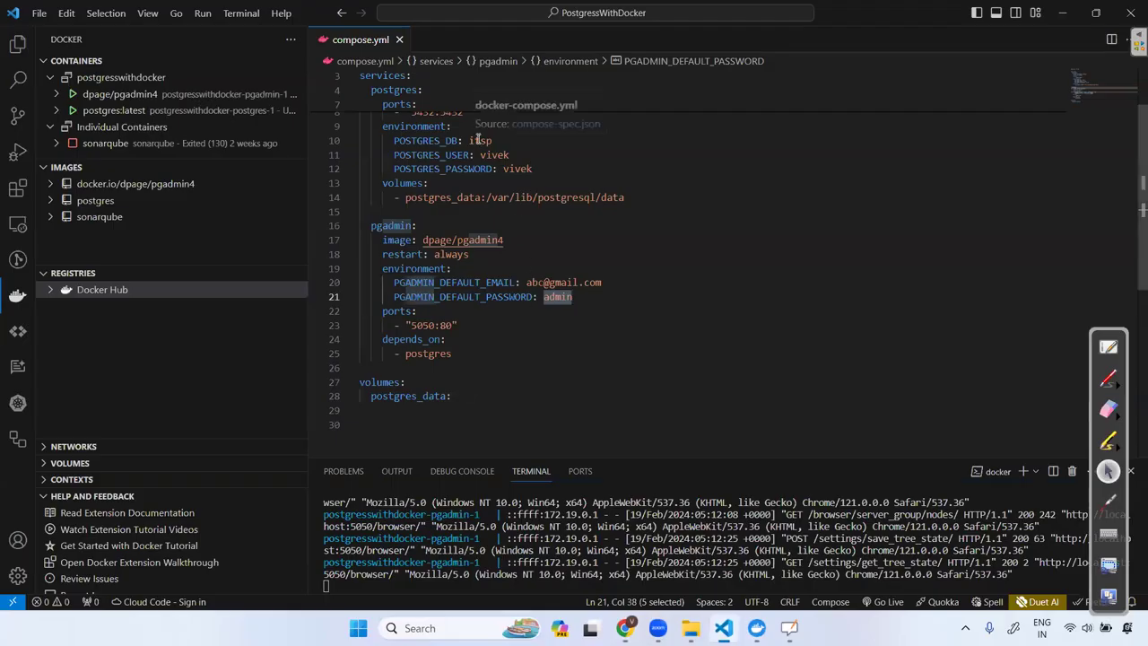
double_click(494, 155)
key("ctrl+c")
key("alt+Tab")
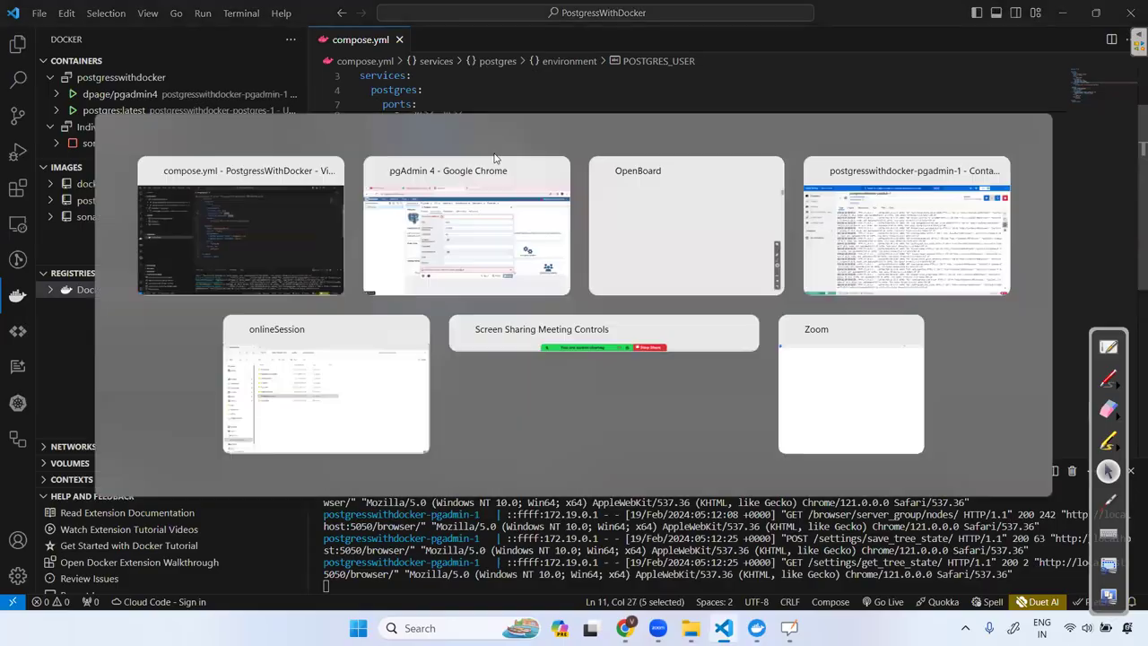
left_click(498, 174)
key("ctrl+v")
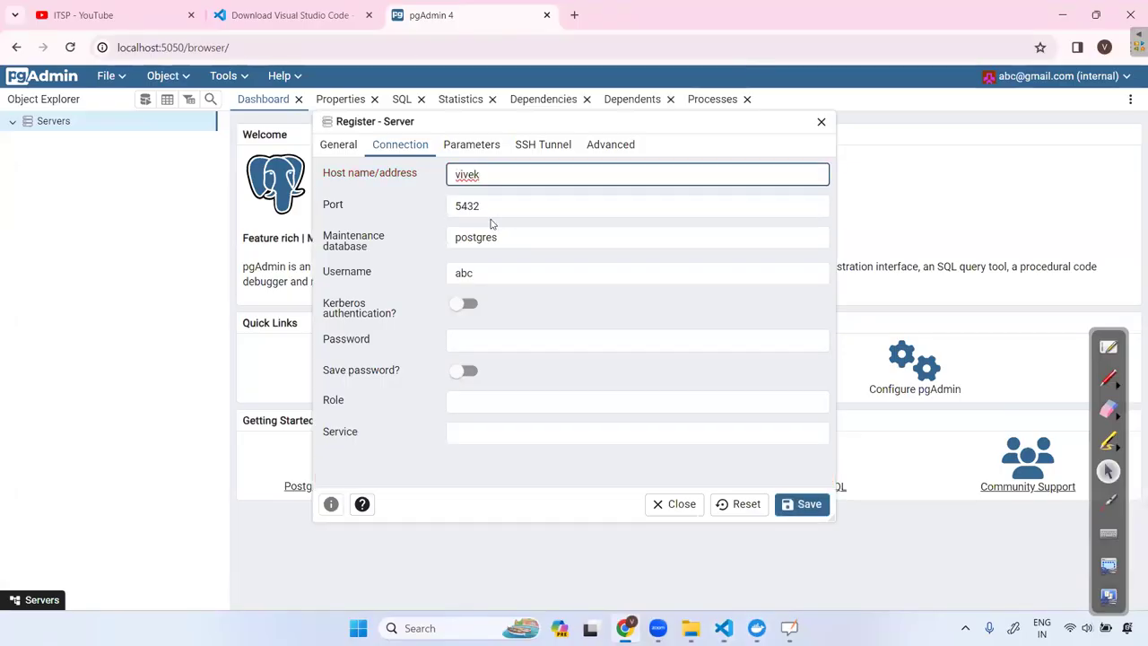
Paste the Postgres password from compose.yml and save, which fails with 'connection is bad'.
left_click(459, 341)
key("alt+Tab")
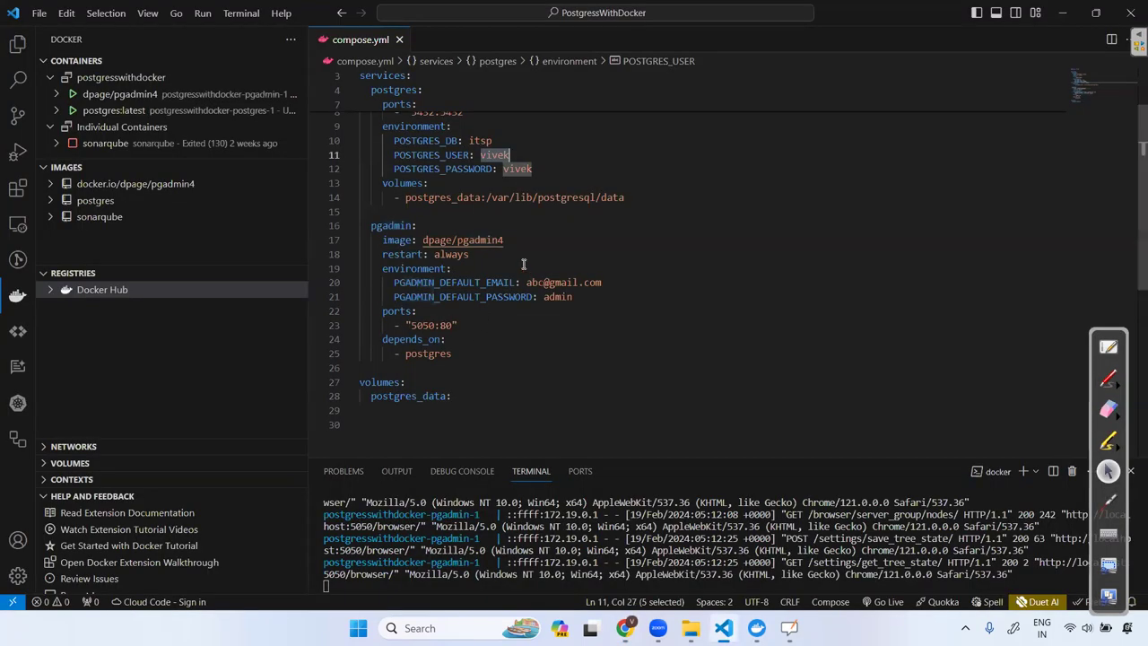
double_click(516, 169)
key("ctrl+c")
key("alt+Tab")
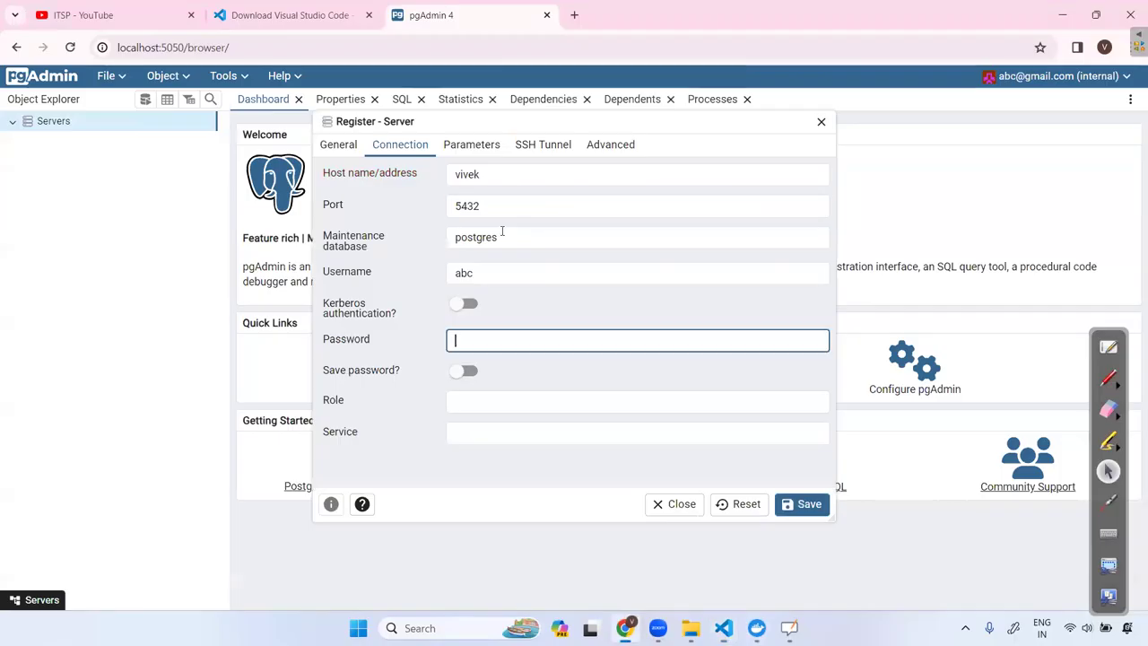
key("ctrl+v")
left_click(802, 507)
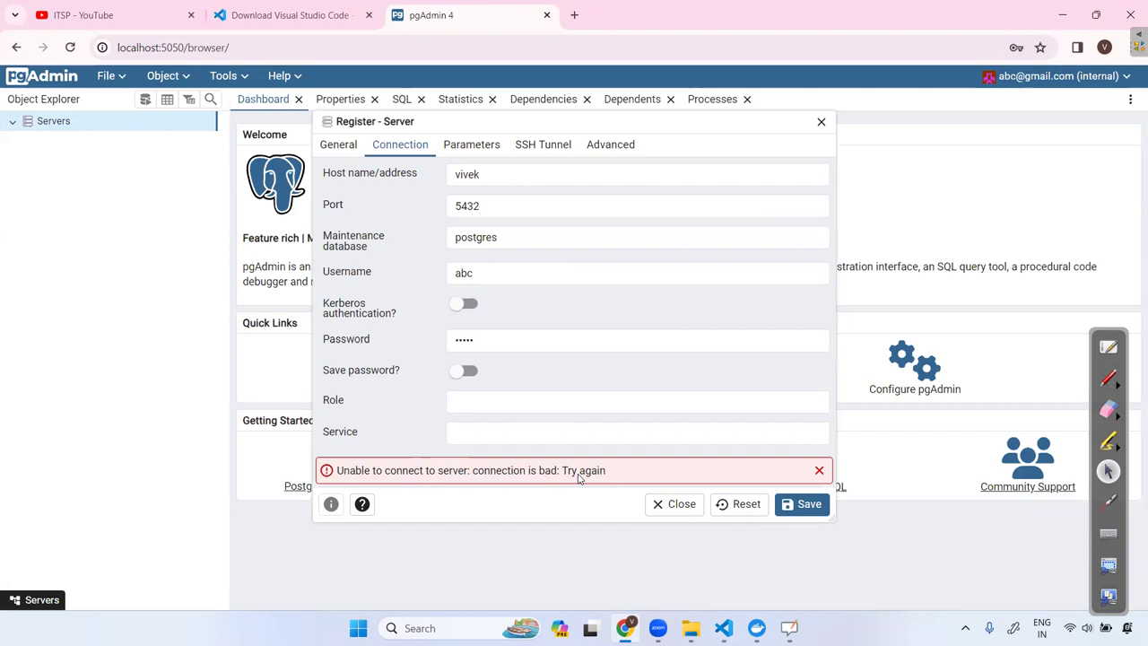
Replace the username with the compose file's Postgres user and retry saving.
left_click(484, 273)
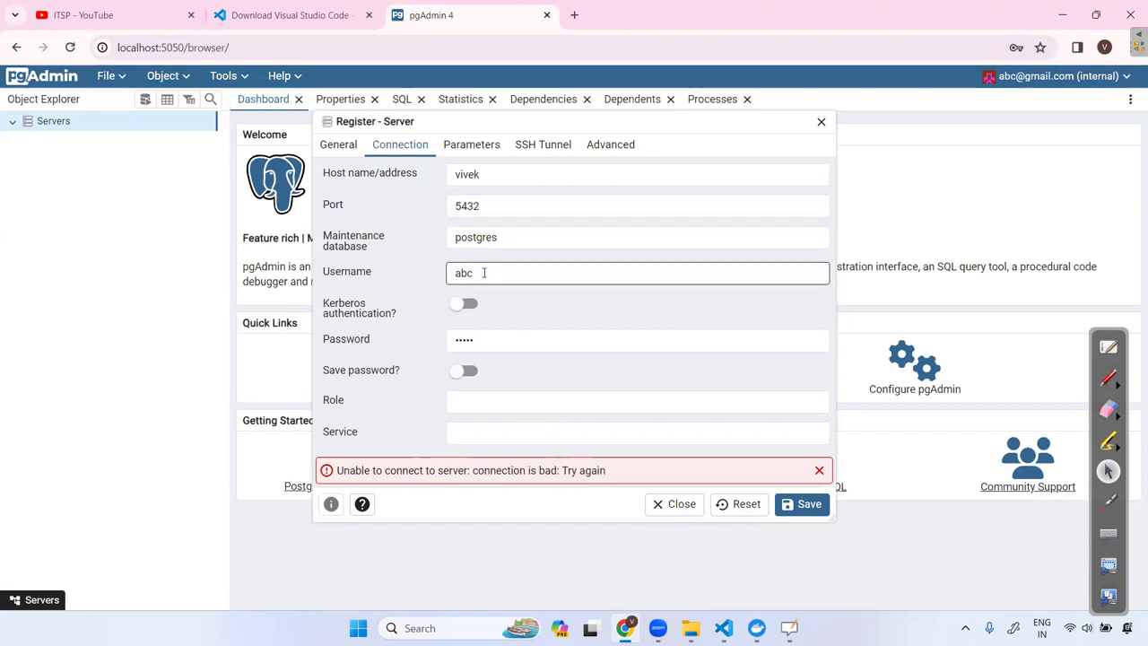
left_click_drag(484, 272, 443, 279)
type("vivek")
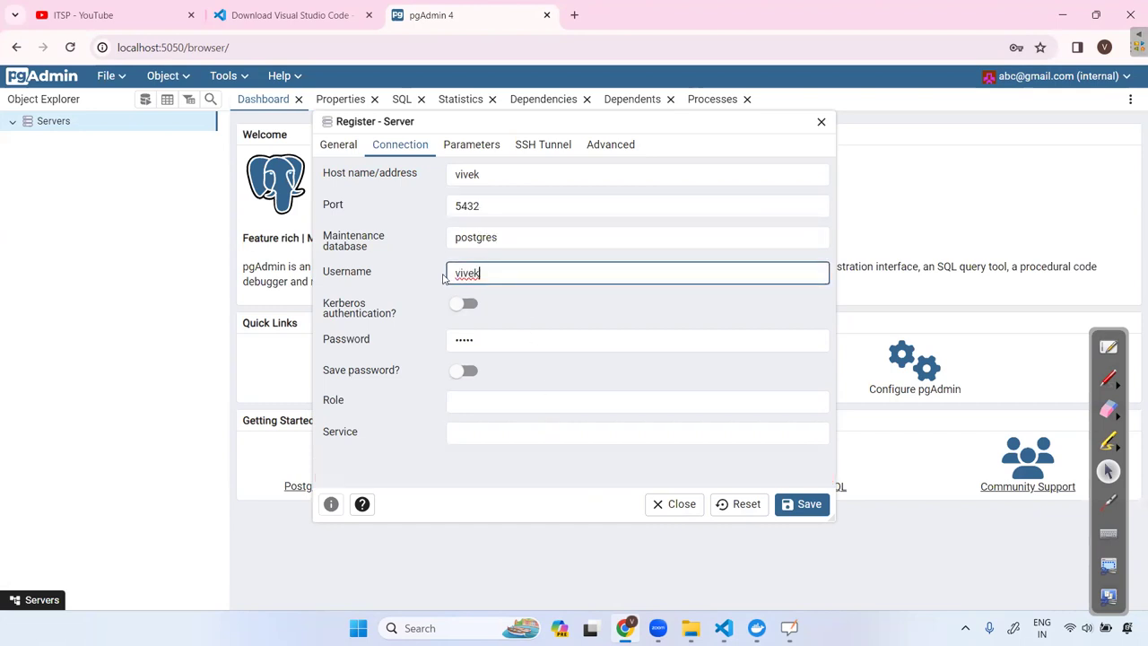
left_click(803, 508)
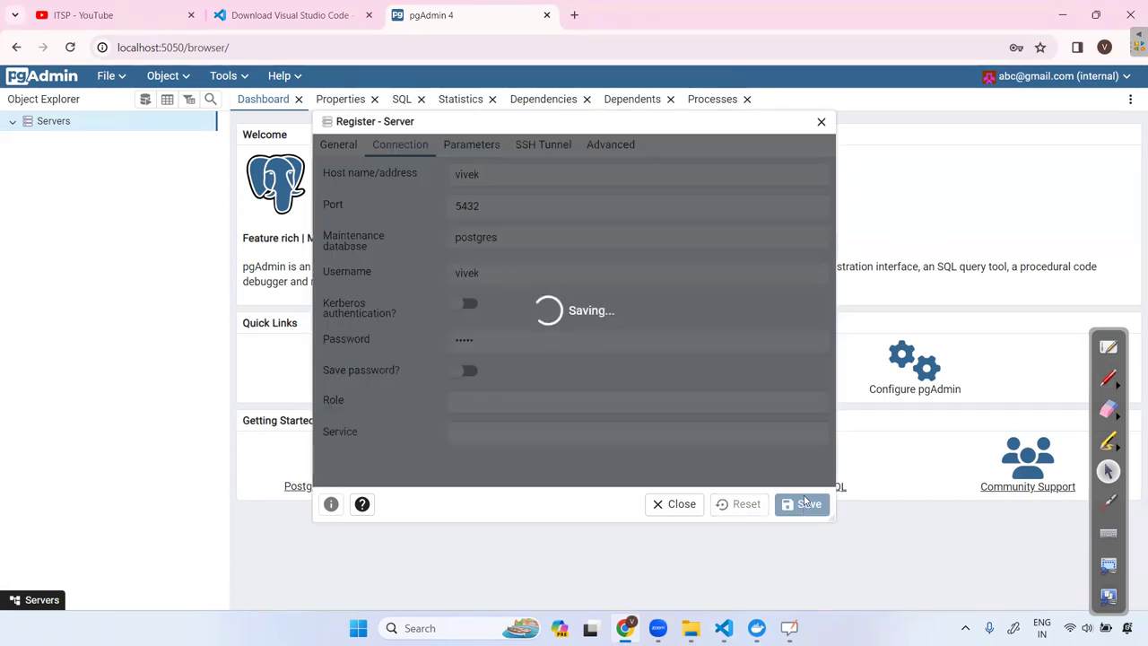
Replace the host name with the database name itsp from compose.yml and save again.
left_click(722, 628)
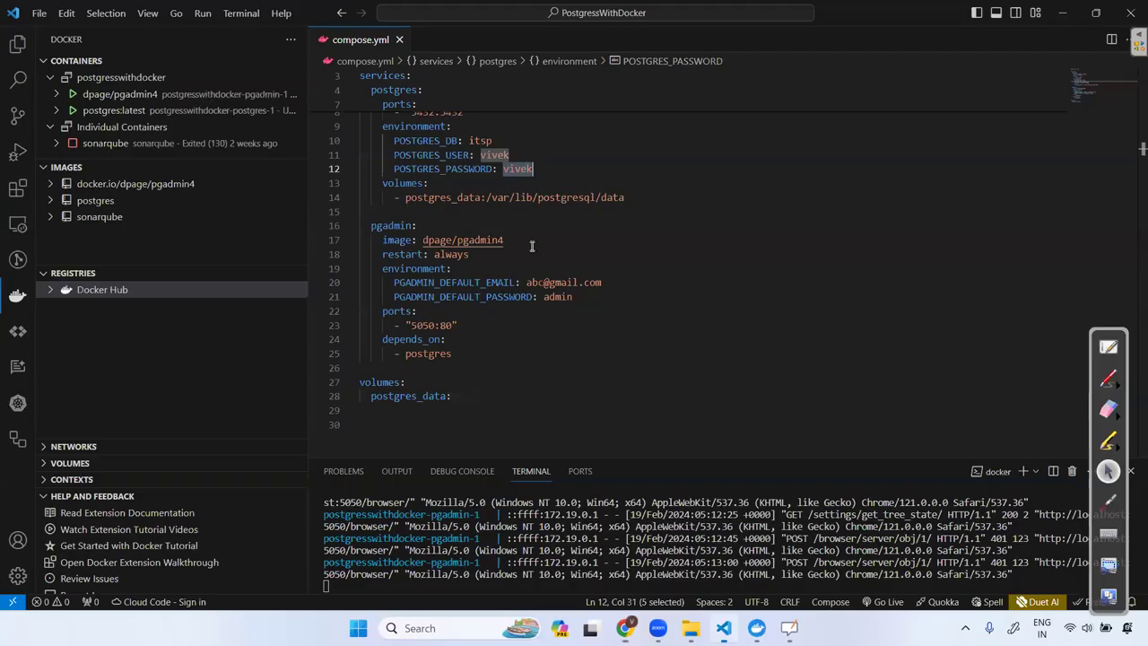
double_click(481, 141)
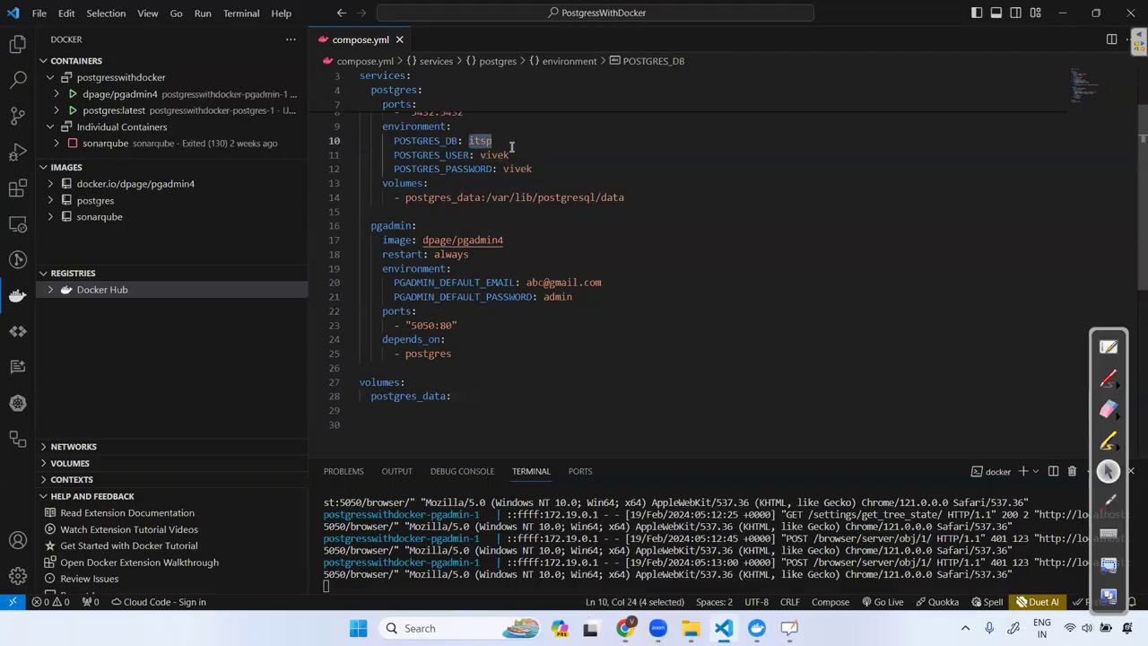
key("ctrl+c")
key("alt+Tab")
key("ctrl+a")
key("ctrl+v")
left_click(805, 506)
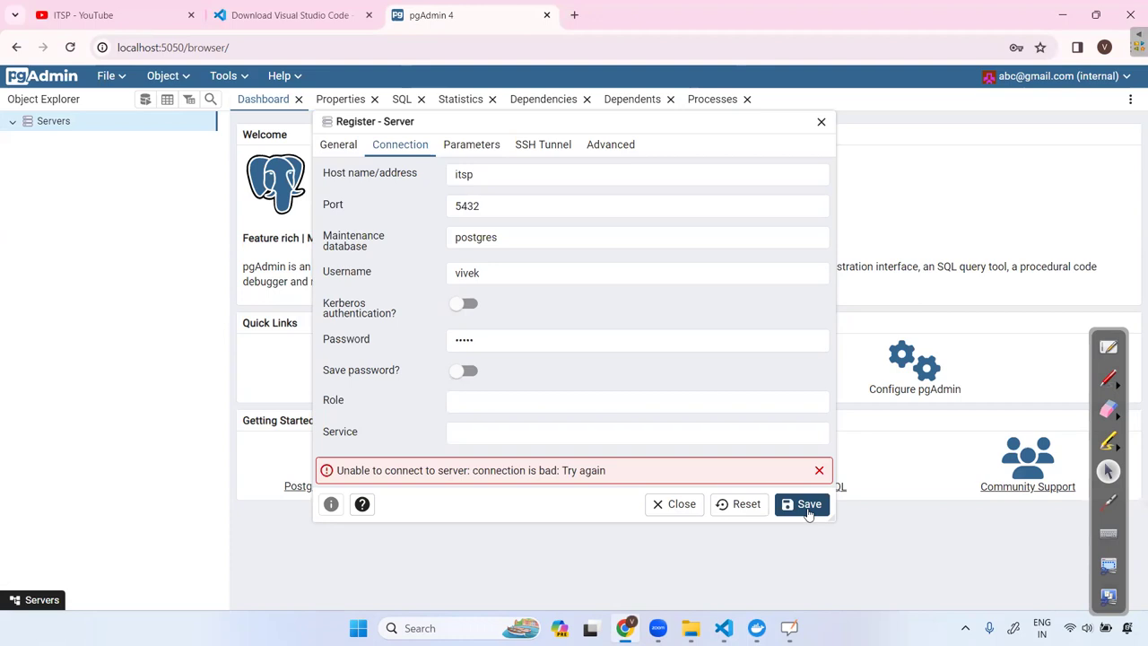
Clear the password field and enter the database password again.
left_click(464, 344)
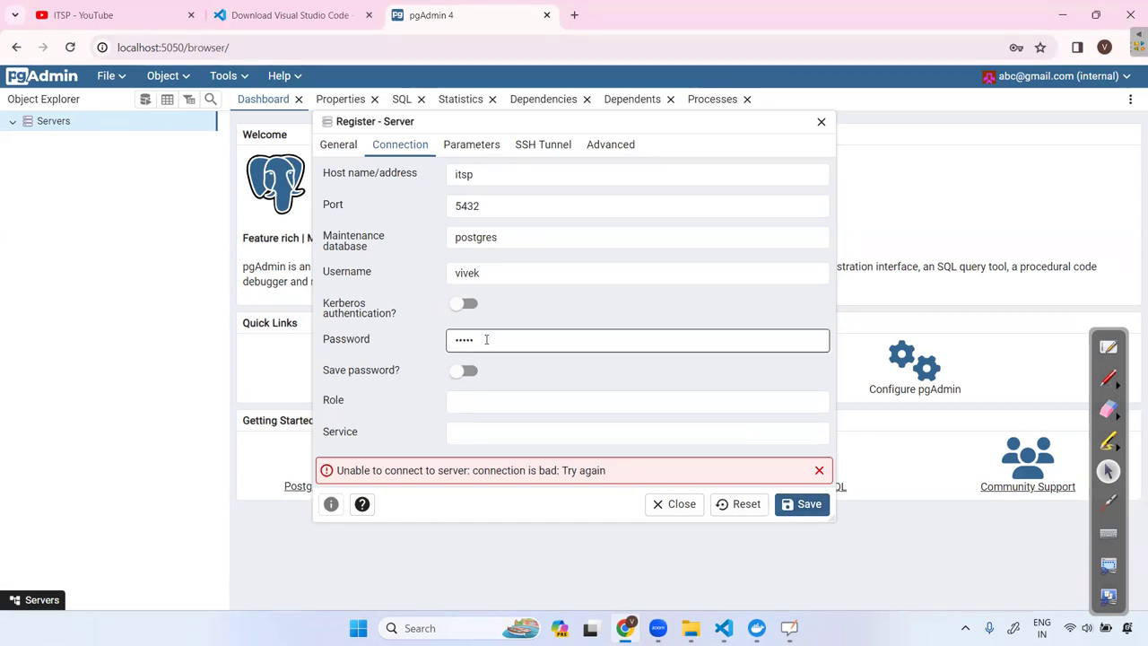
left_click_drag(486, 339, 451, 340)
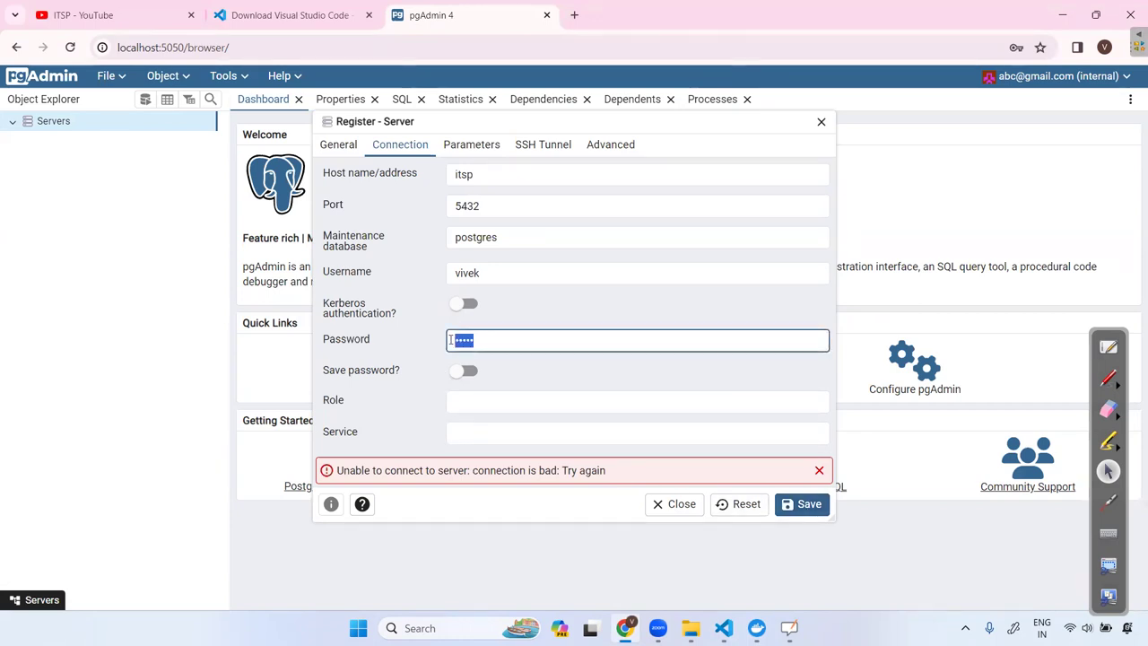
key("BackSpace")
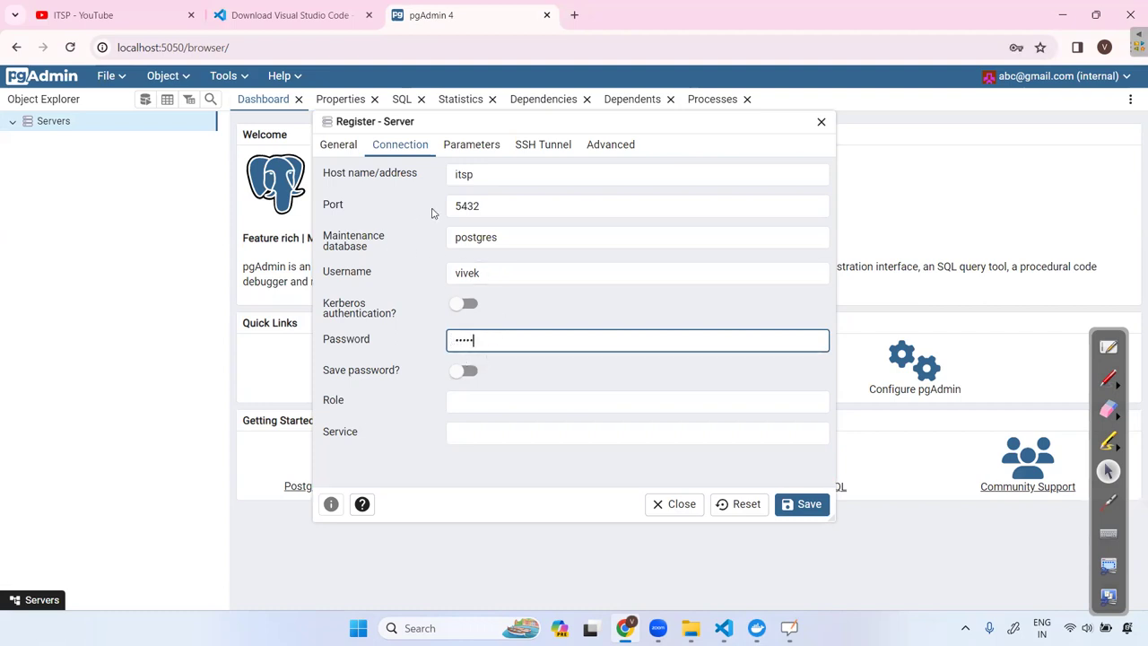
key("alt+Tab")
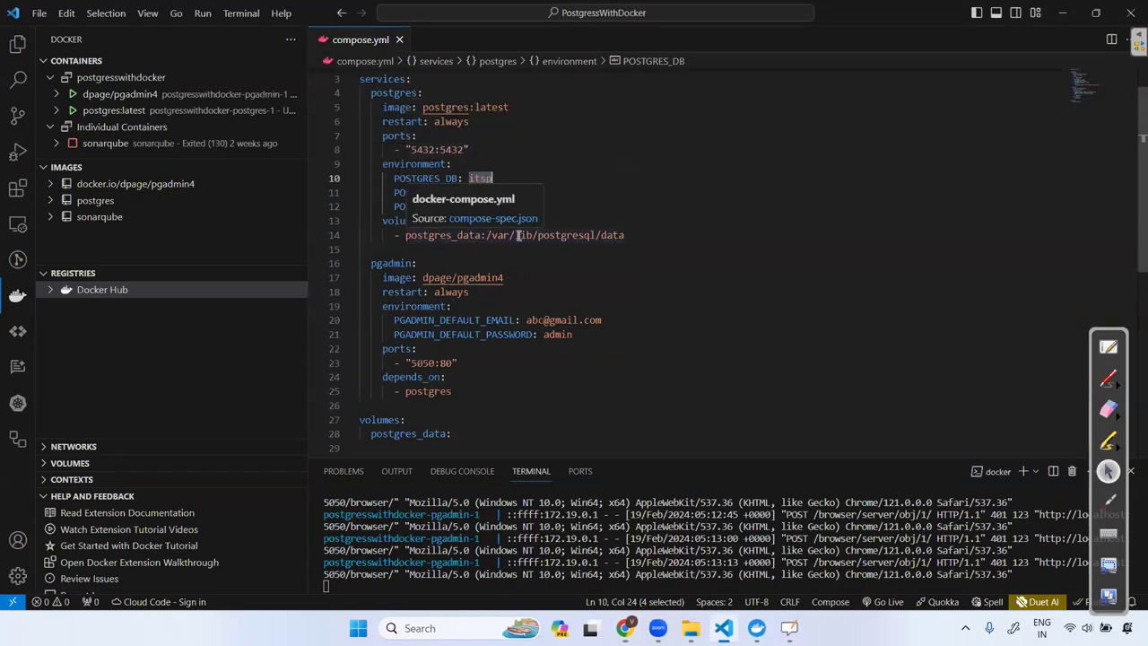
key("alt+Tab")
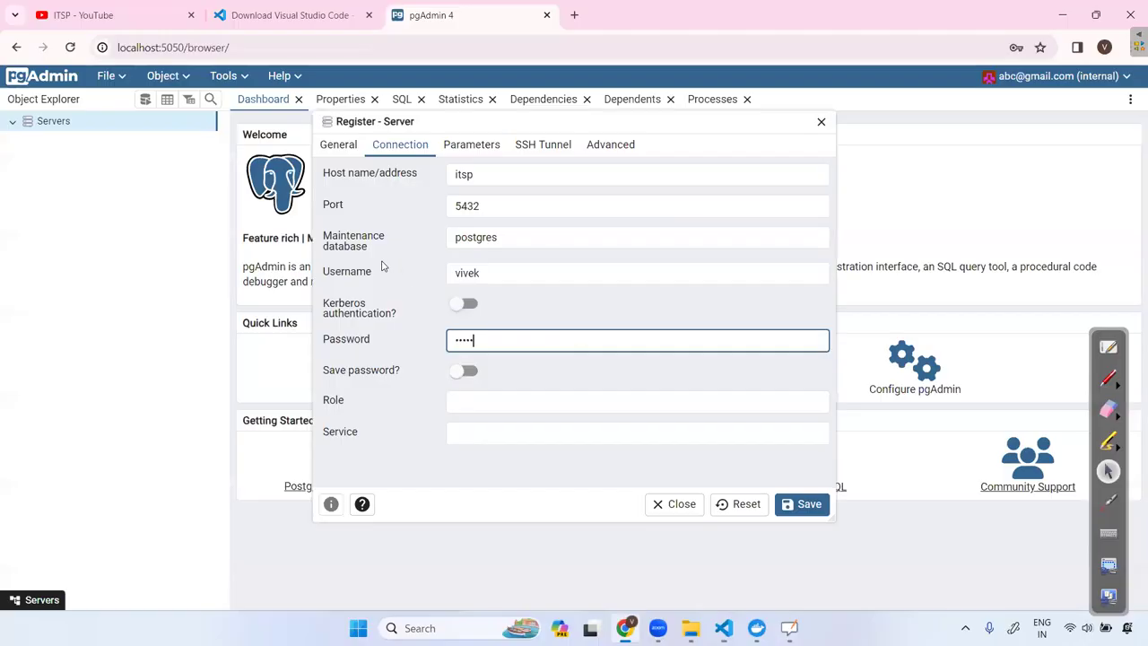
Look over the maintenance database postgres and the server tabs, then retry saving.
left_click(522, 238)
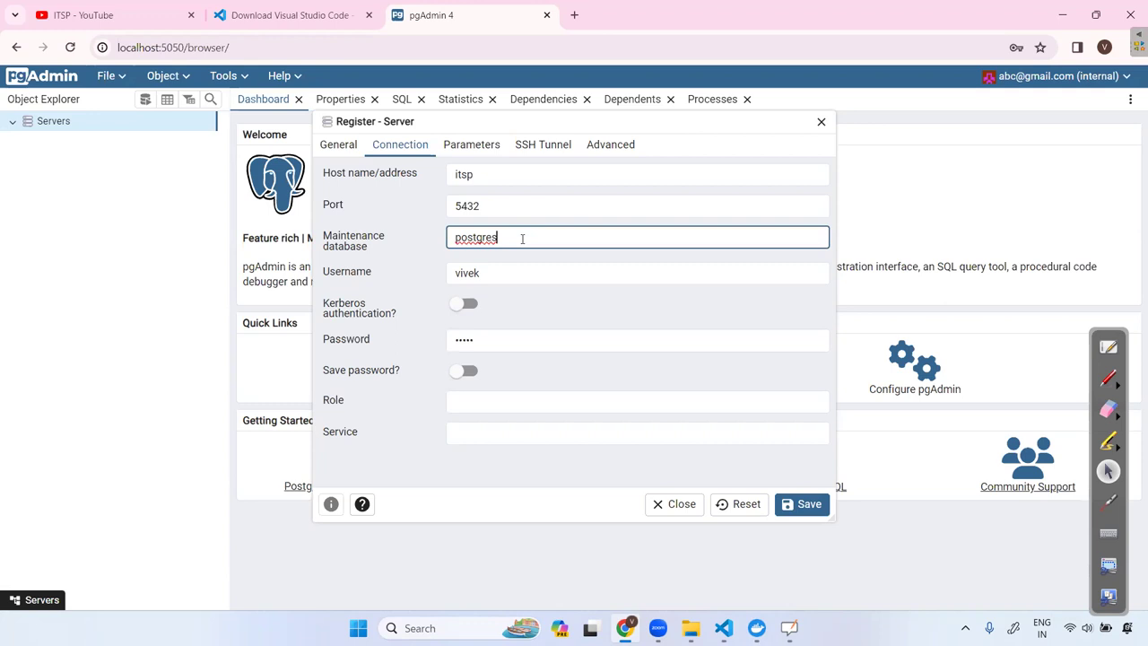
left_click_drag(522, 239, 403, 244)
left_click(507, 240)
left_click(472, 146)
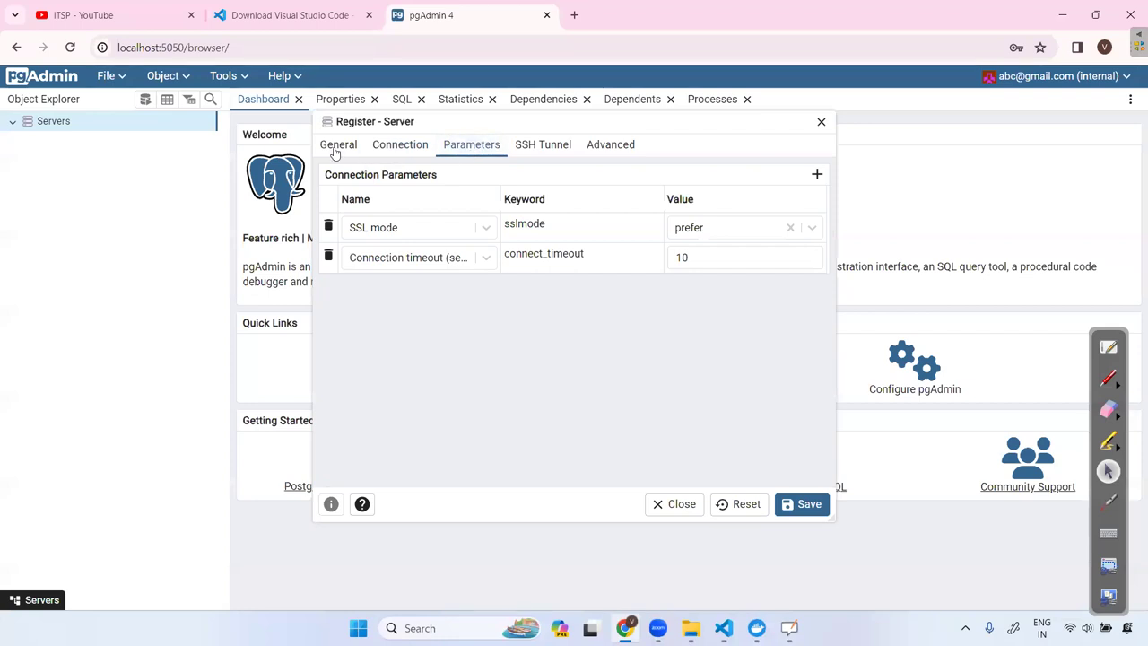
left_click(337, 149)
left_click(400, 149)
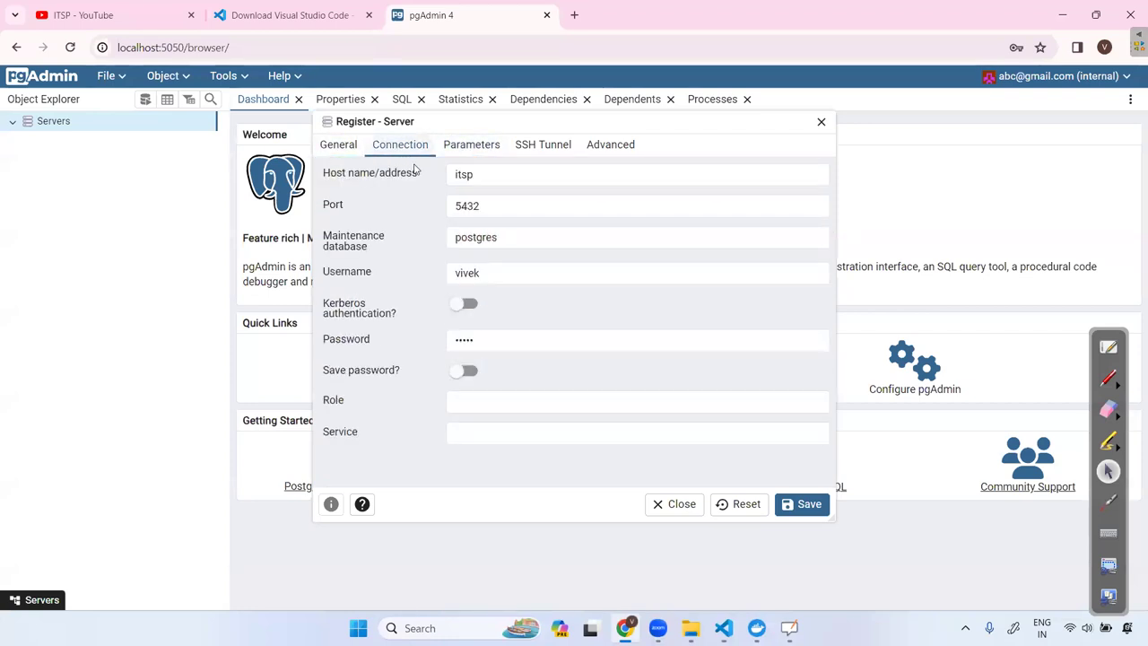
left_click(807, 507)
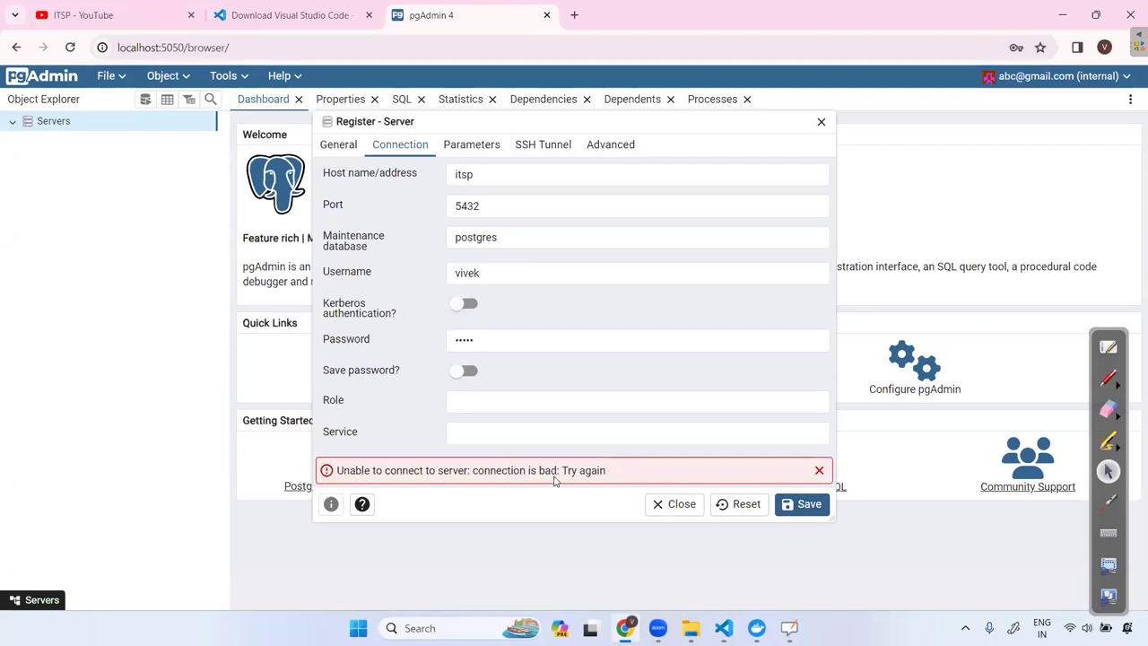
Delete itsp from the host name, triggering 'Either Host name or Service must be specified.'.
left_click(473, 149)
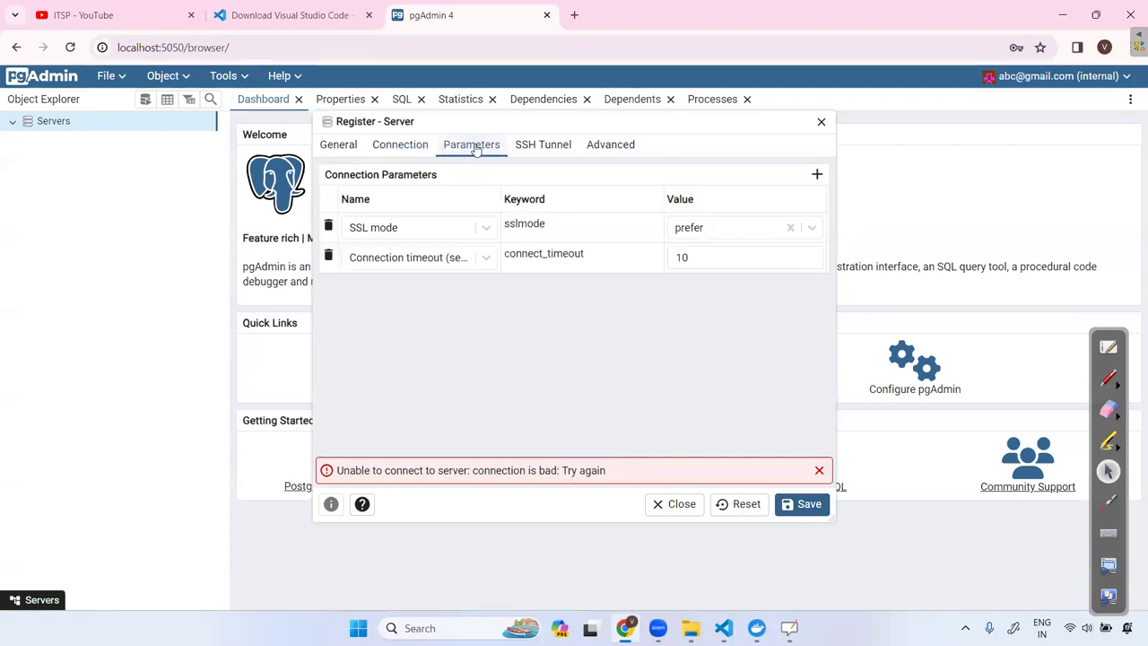
left_click(400, 145)
left_click(484, 176)
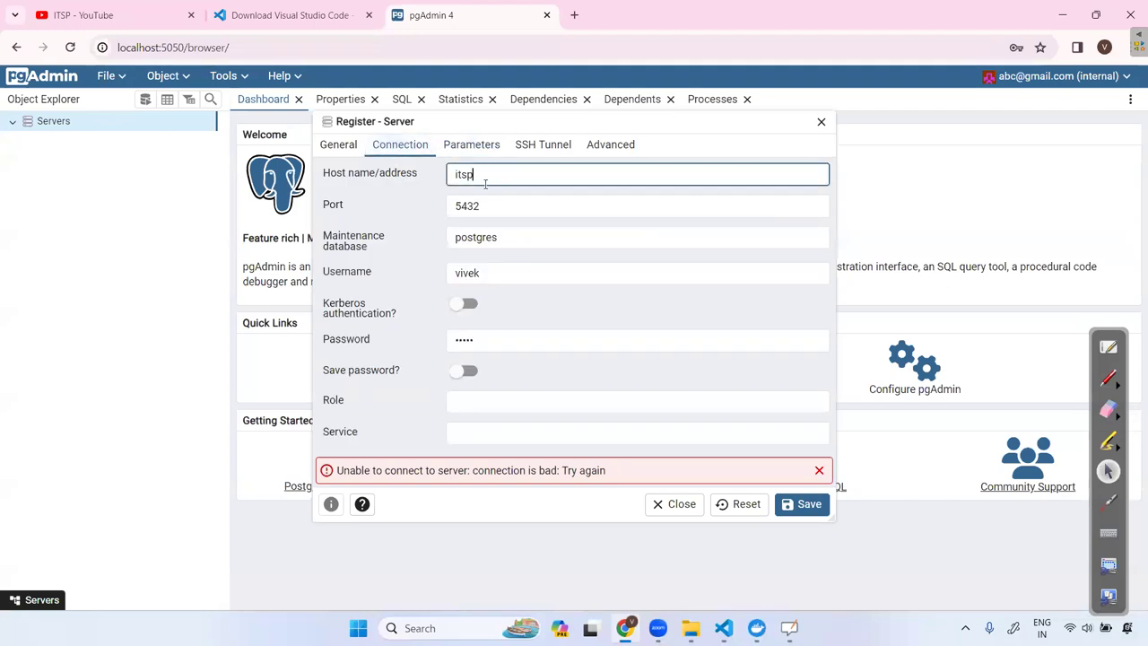
left_click_drag(474, 176, 421, 182)
key("BackSpace")
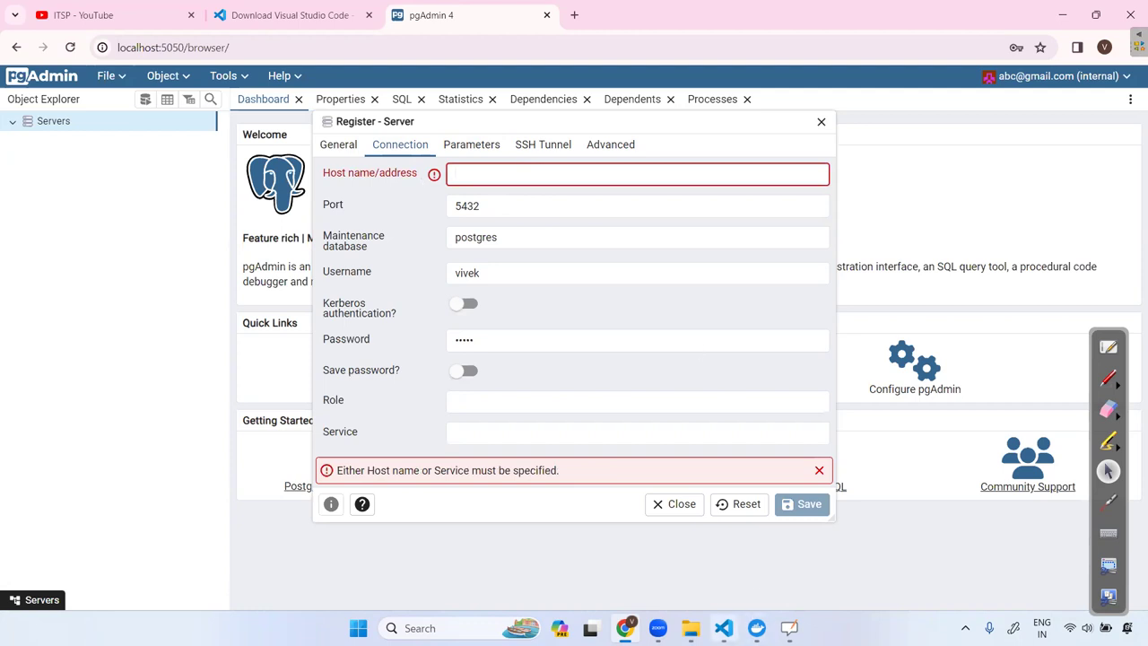
left_click(722, 628)
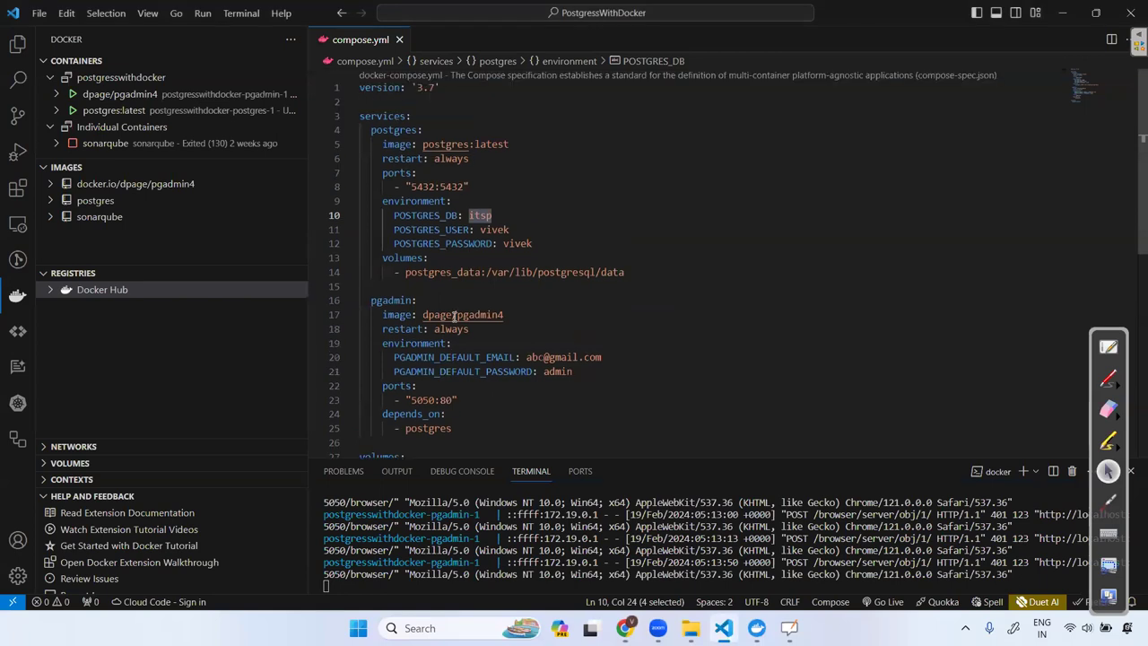
Check POSTGRES_DB itsp in compose.yml and type itsp back into the host name field.
left_click(526, 203)
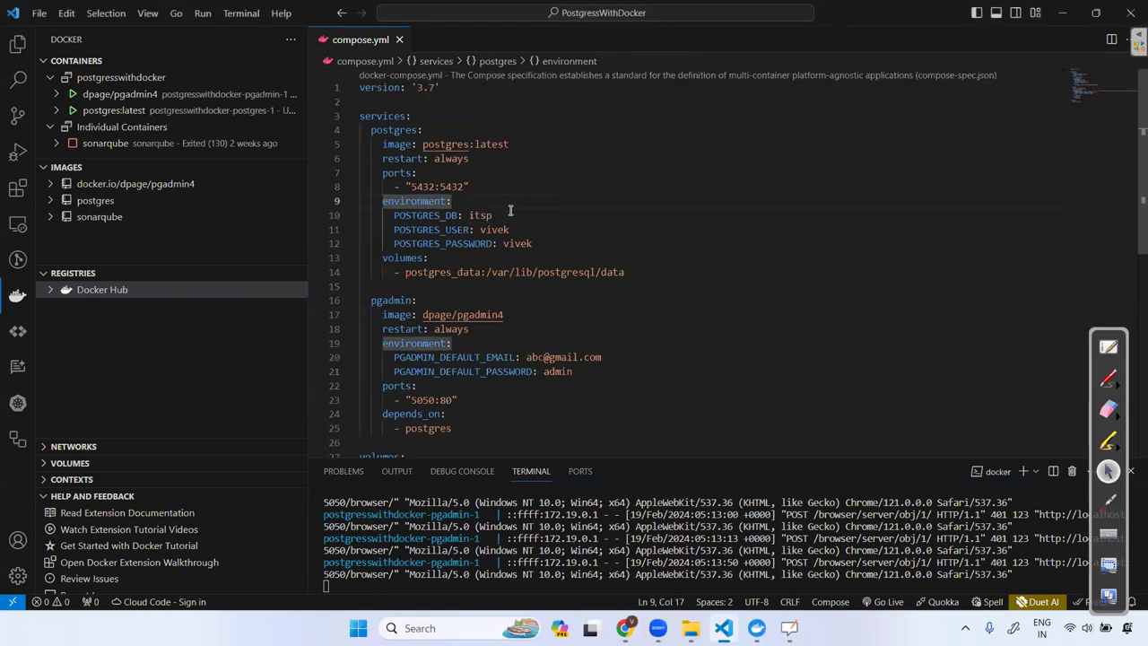
double_click(481, 215)
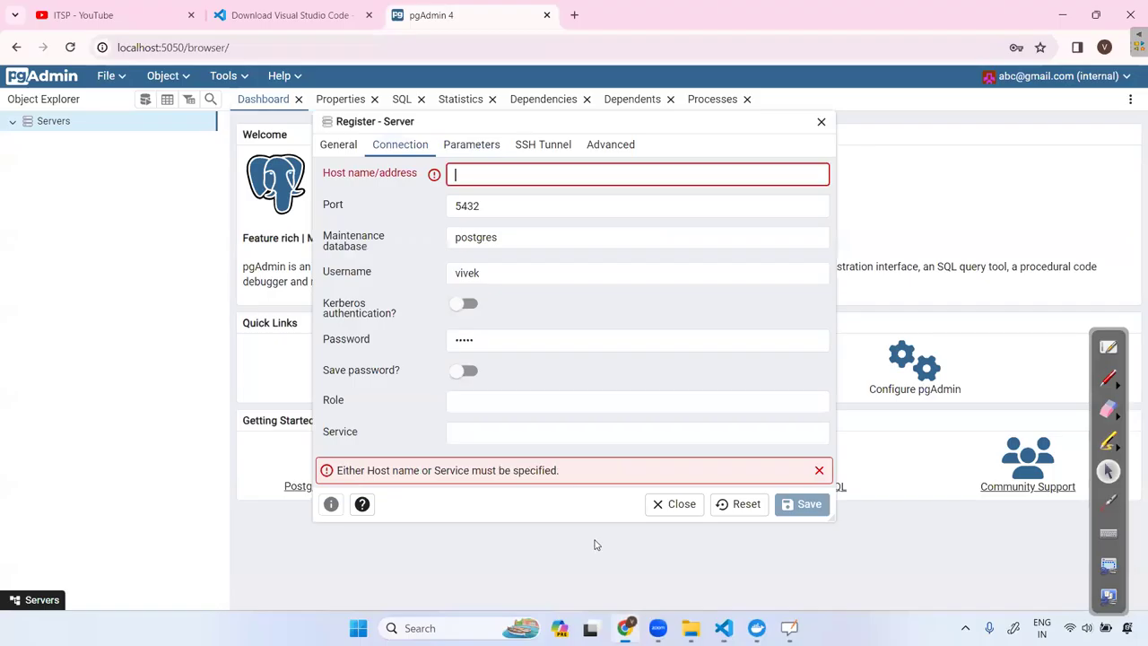
left_click(625, 627)
type("itsp")
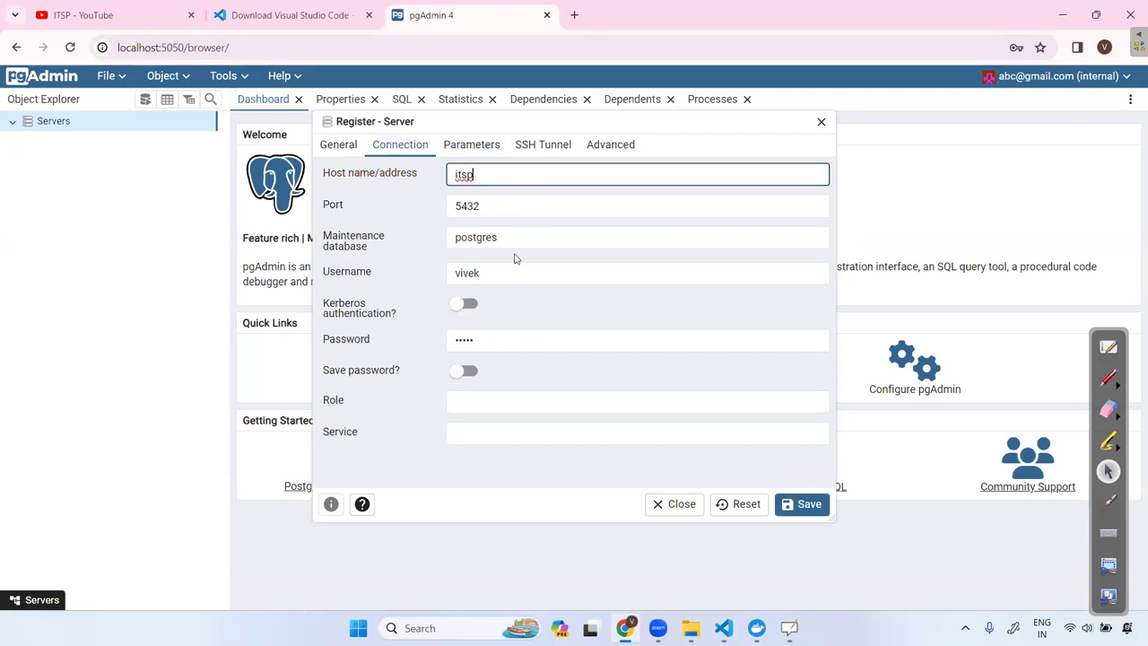
Change the maintenance database from postgres to the Postgres user name and save.
left_click(457, 205)
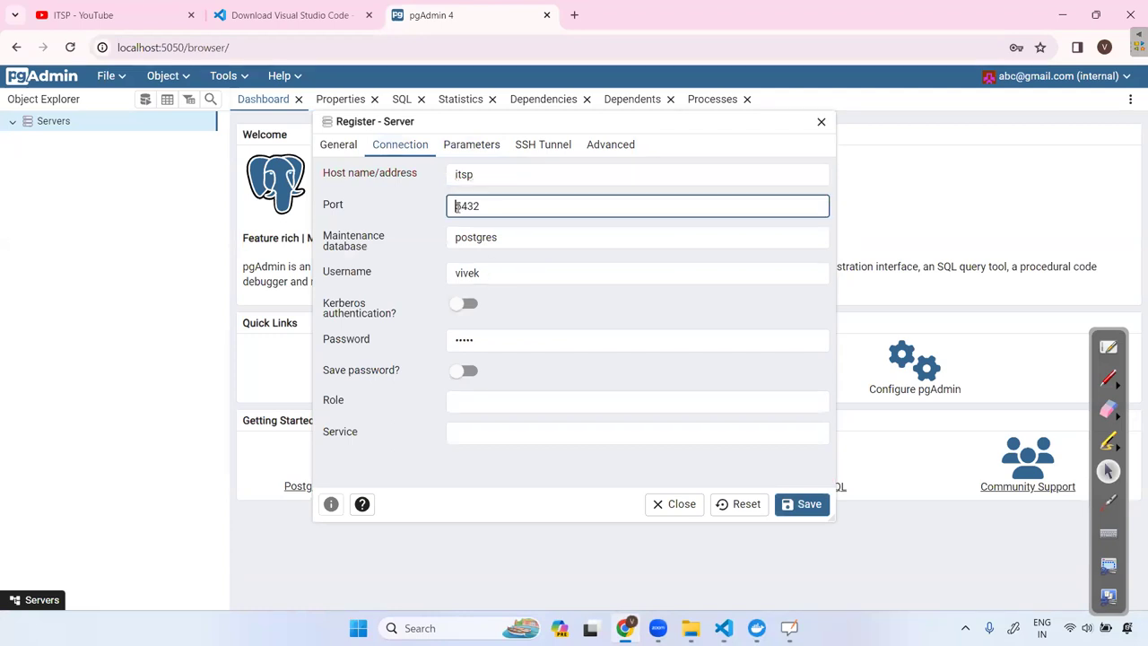
left_click(457, 239)
left_click_drag(496, 237, 408, 243)
type("vivek")
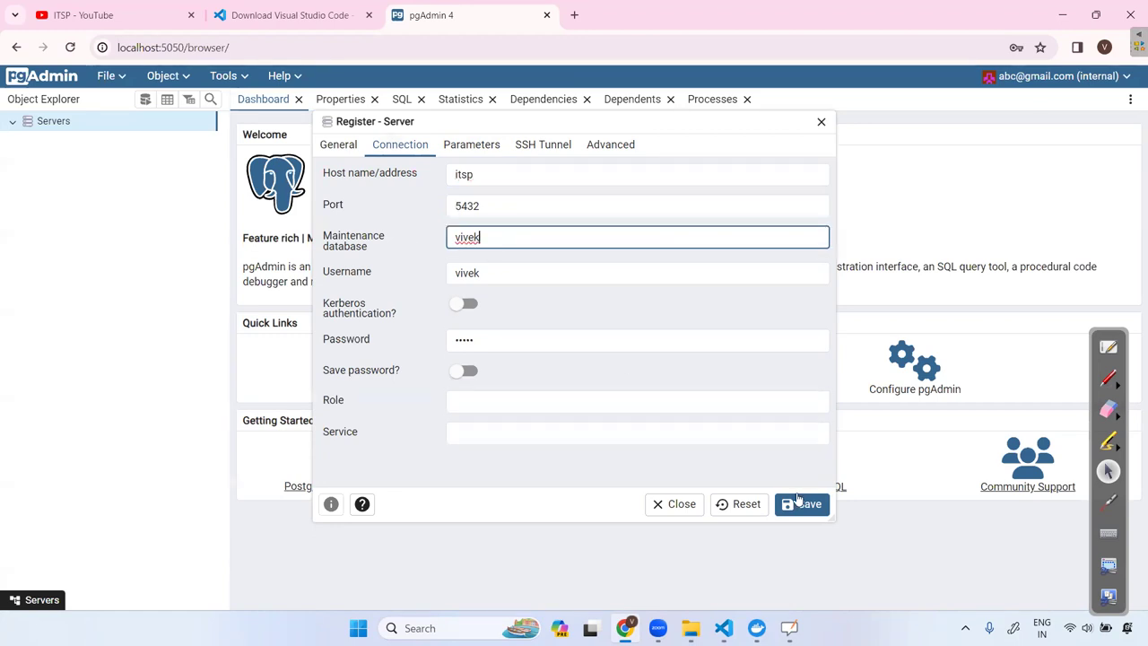
left_click(803, 504)
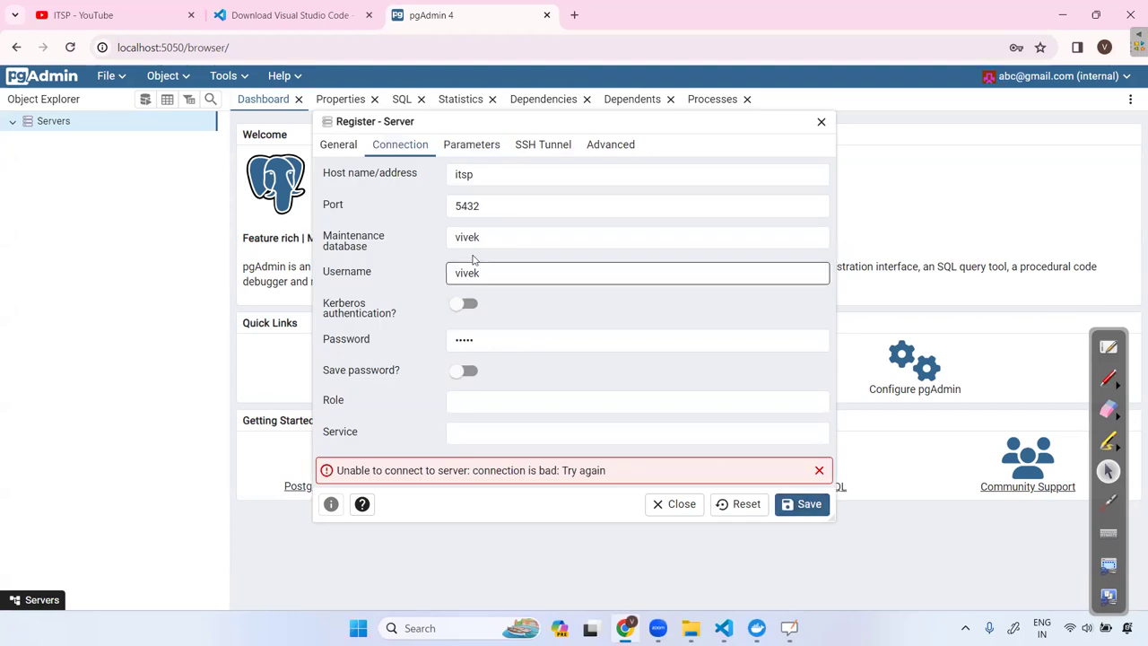
Set the maintenance database to itsp and retry saving.
left_click_drag(505, 235, 370, 231)
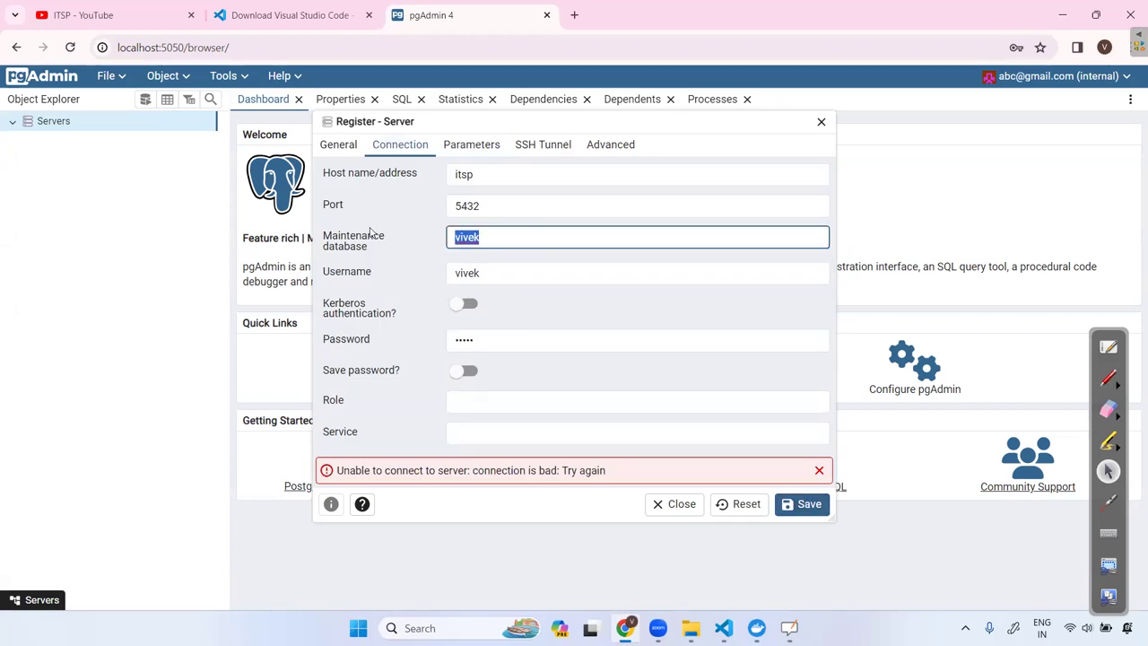
type("po")
key("BackSpace")
key("BackSpace")
type("itsp")
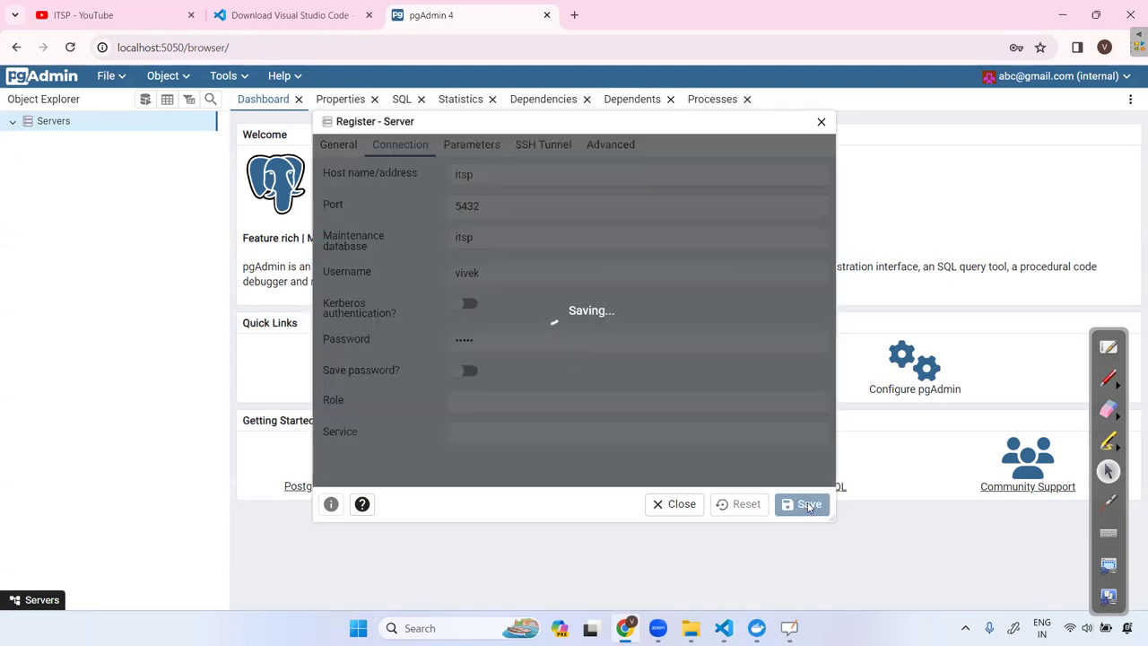
left_click(807, 505)
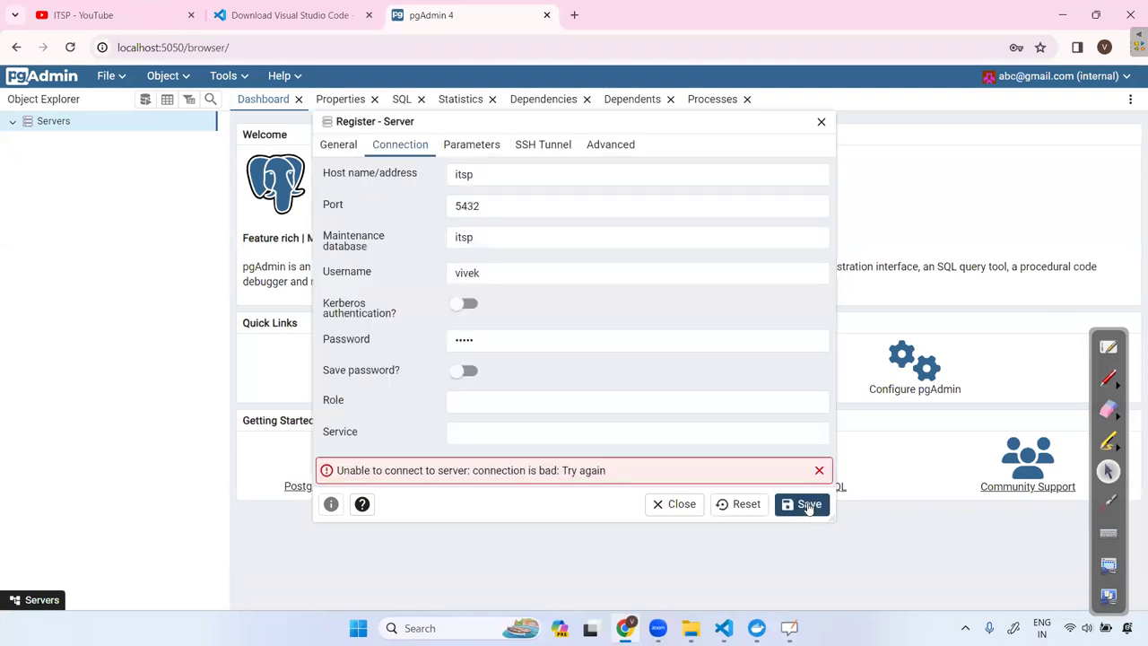
Rename the server on the General tab and save again, still getting 'connection is bad'.
left_click(338, 144)
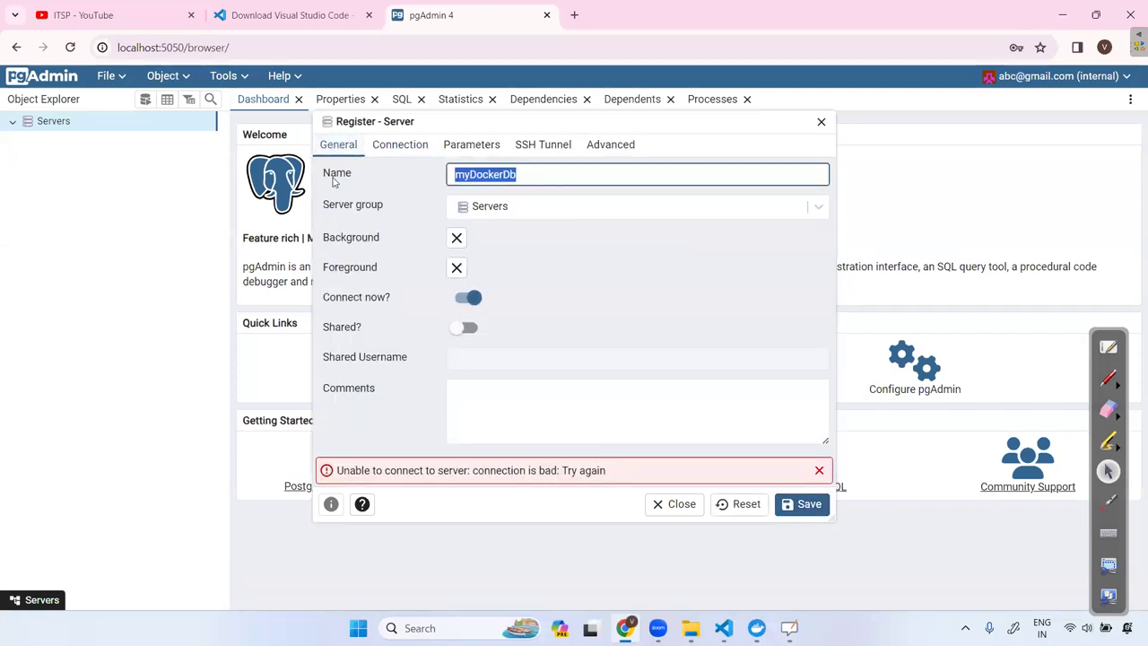
type("its")
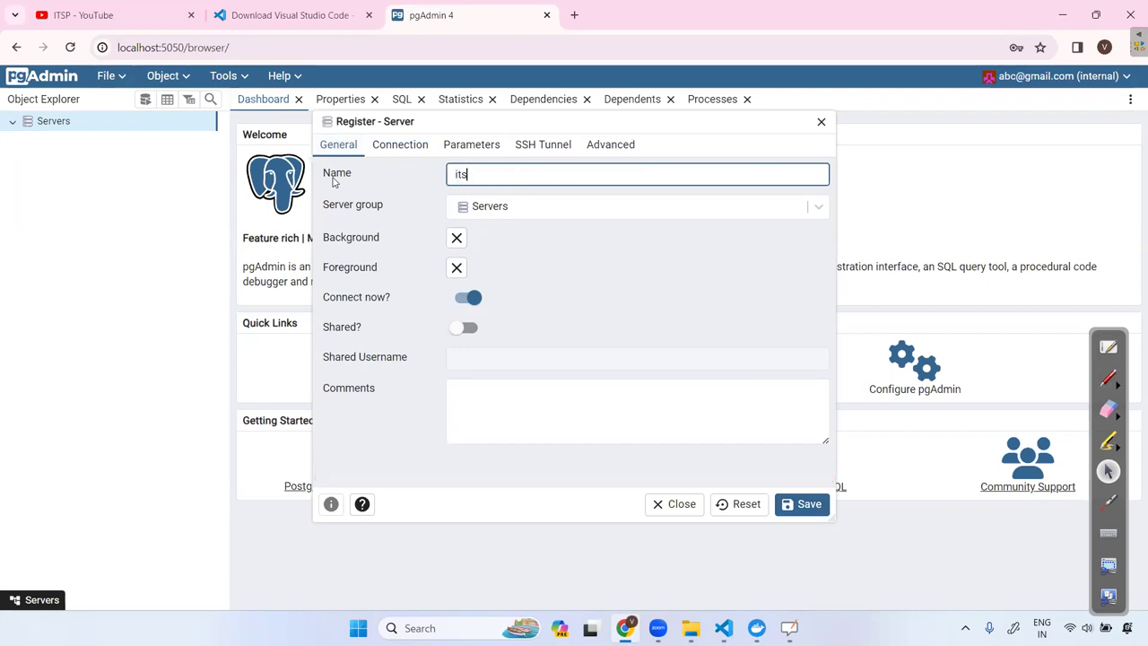
left_click(395, 146)
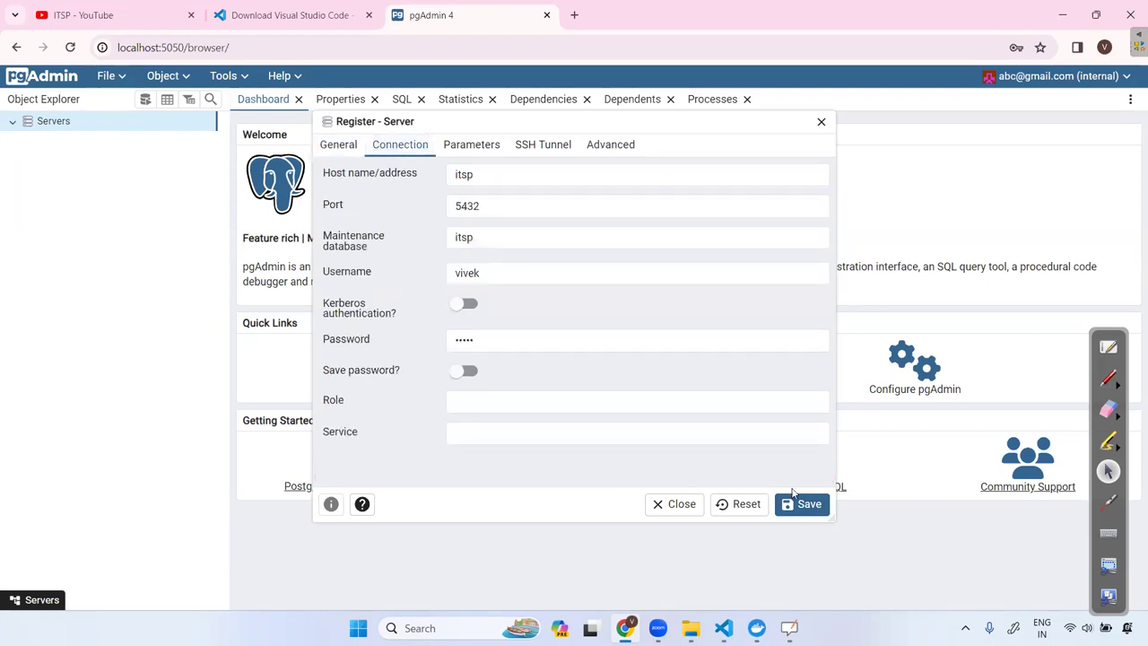
left_click(801, 504)
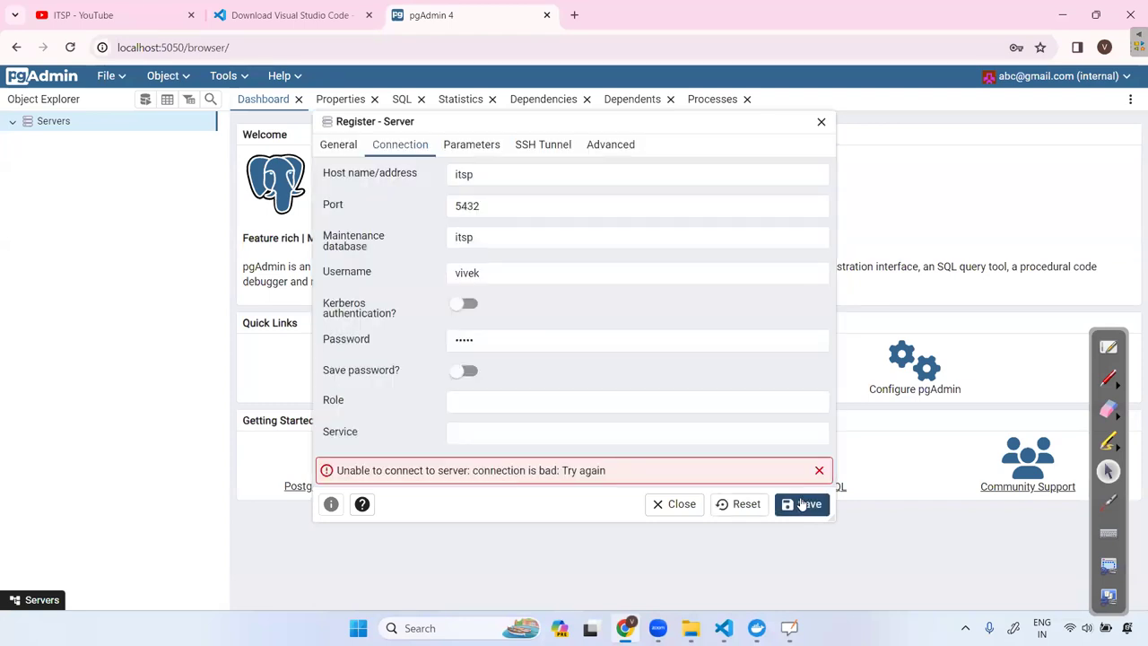
Read the pgadmin-1 container logs in Docker Desktop, showing 401 responses for each save.
mouse_move(756, 628)
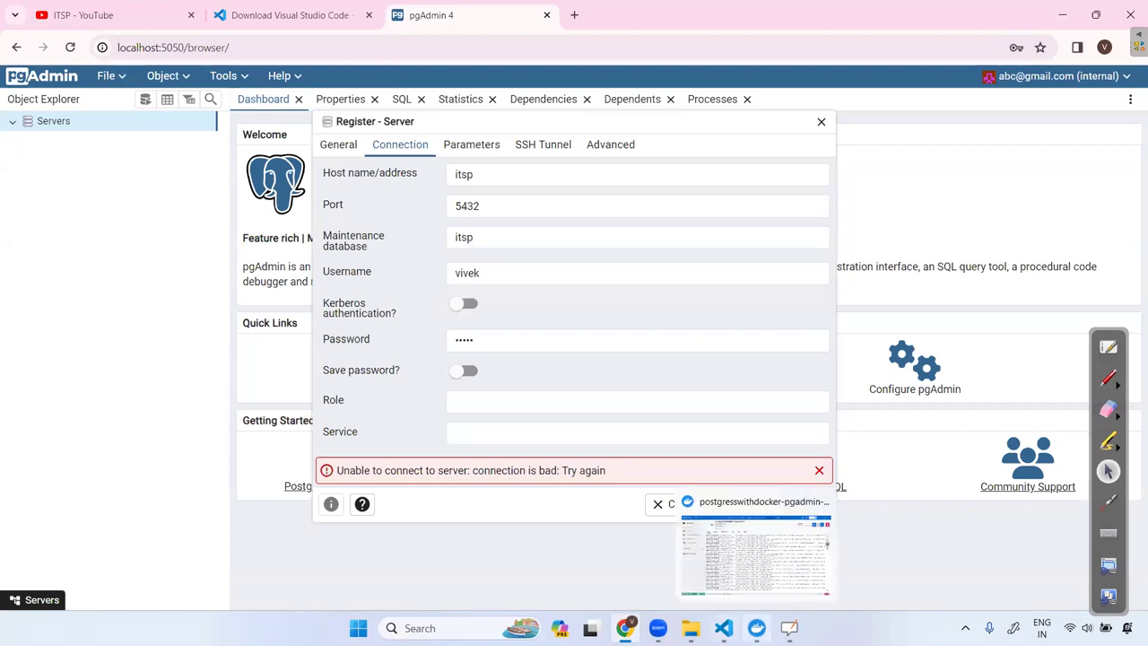
left_click(754, 549)
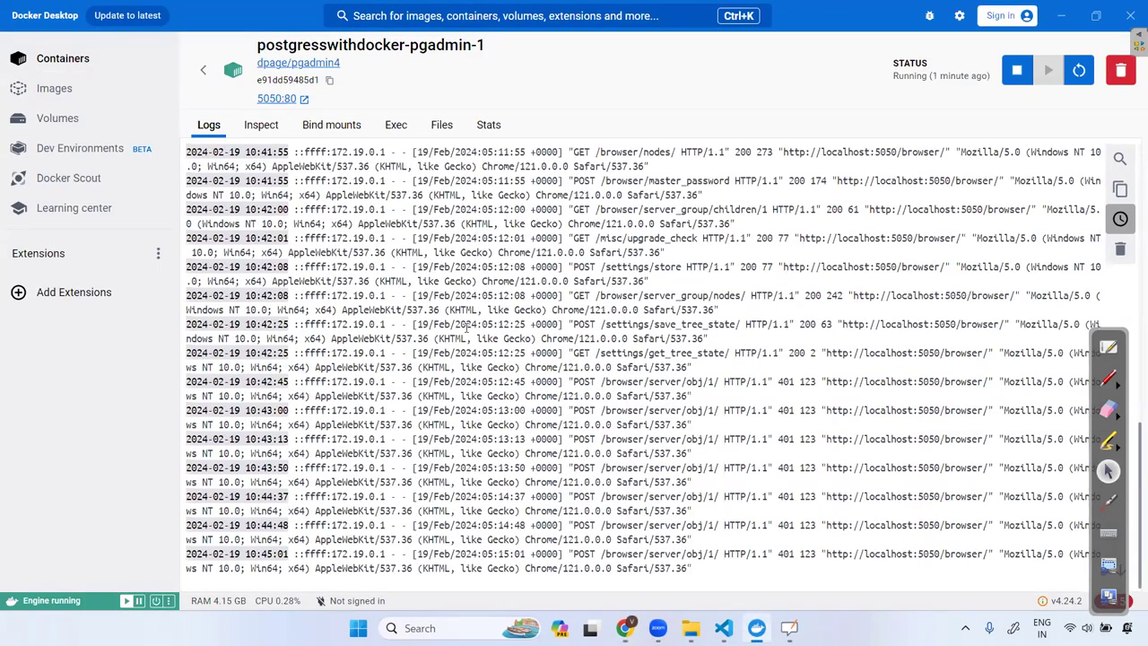
scroll(466, 328, "up", 10)
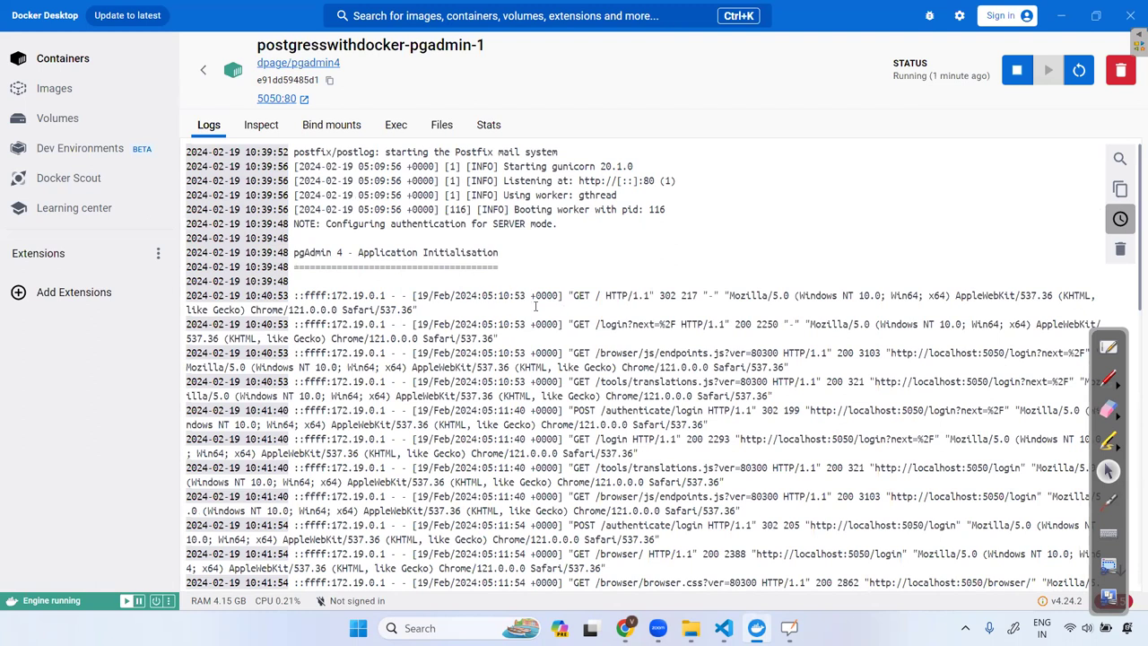
scroll(492, 323, "down", 10)
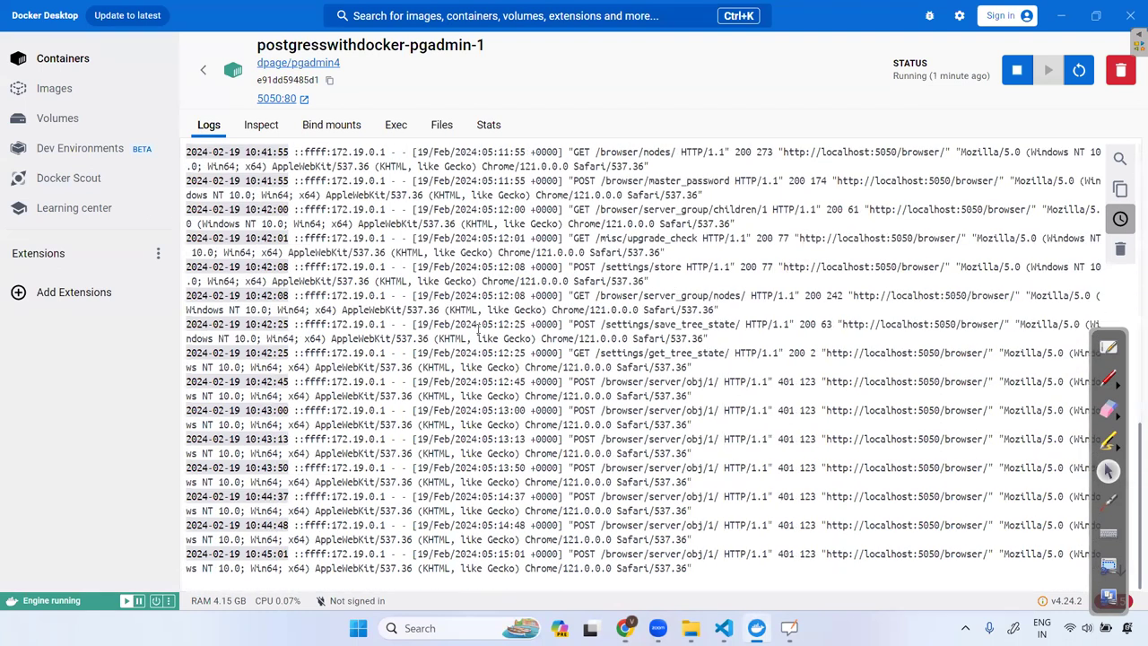
scroll(457, 388, "up", 10)
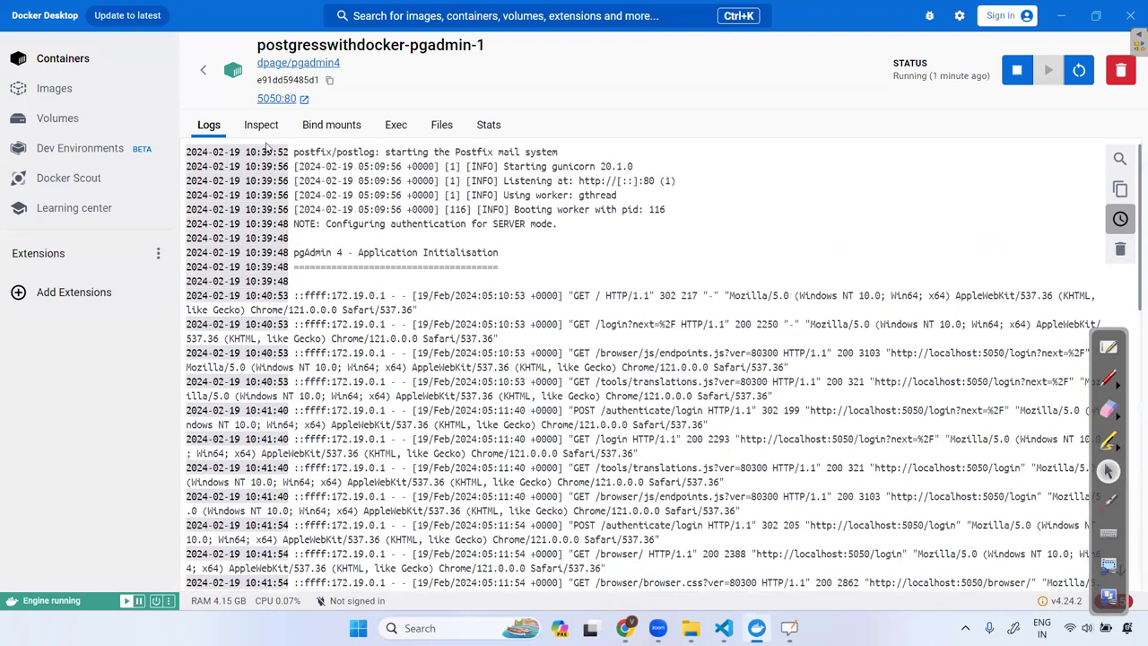
Look through the container's Inspect, Files and Stats tabs, then return to Logs and minimise Docker Desktop.
left_click(261, 125)
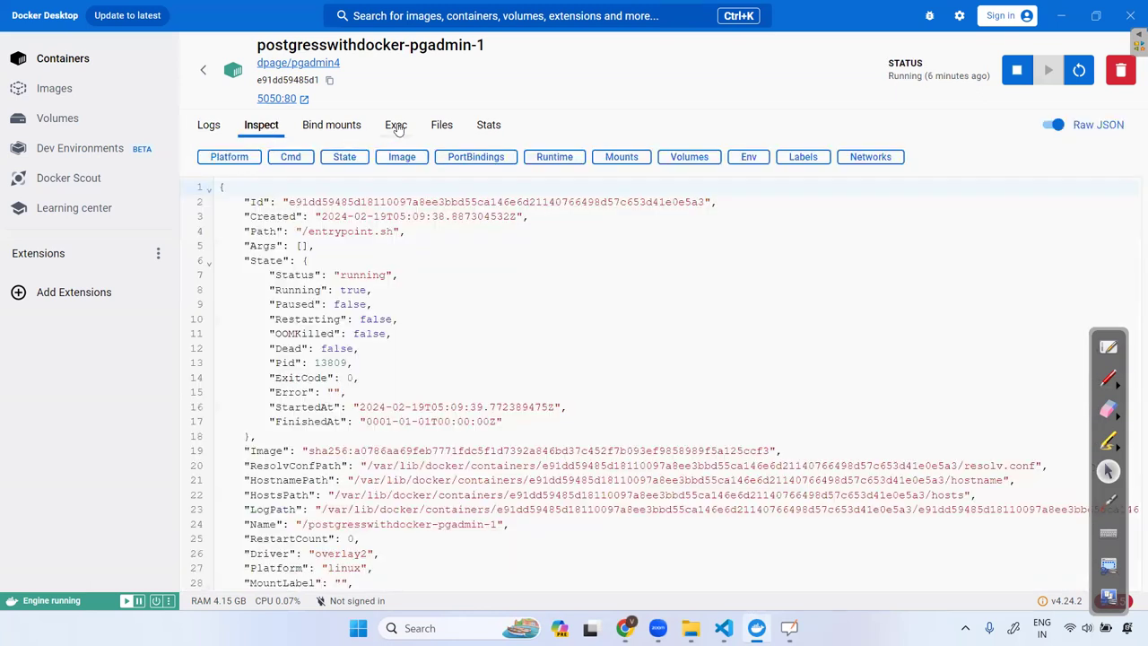
left_click(442, 125)
left_click(488, 125)
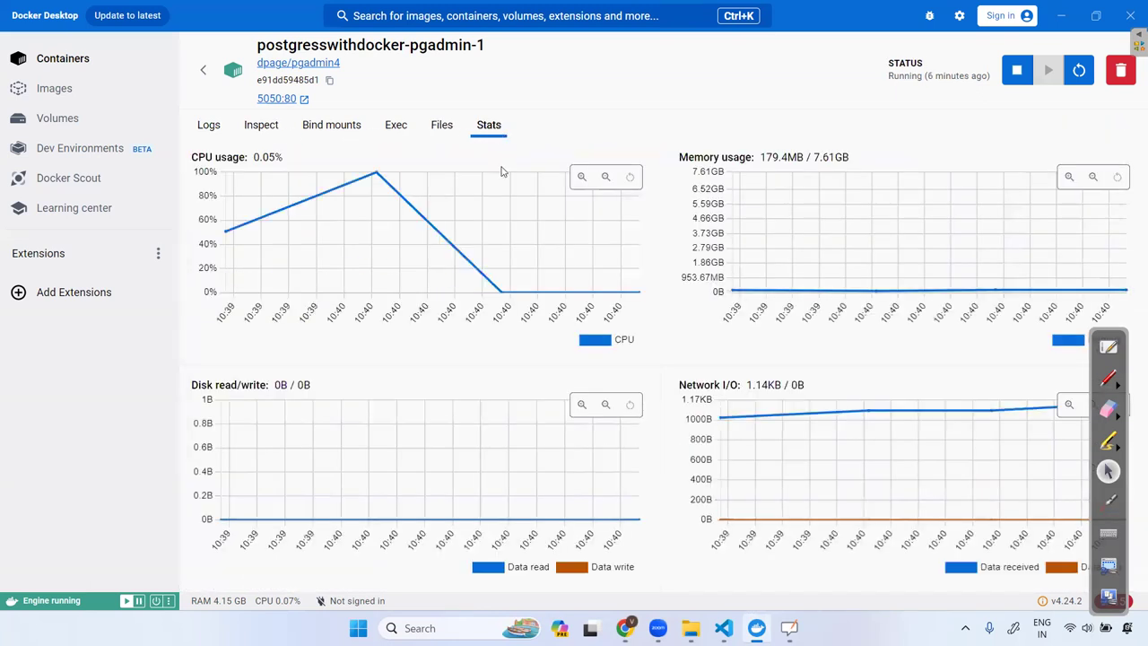
left_click(208, 125)
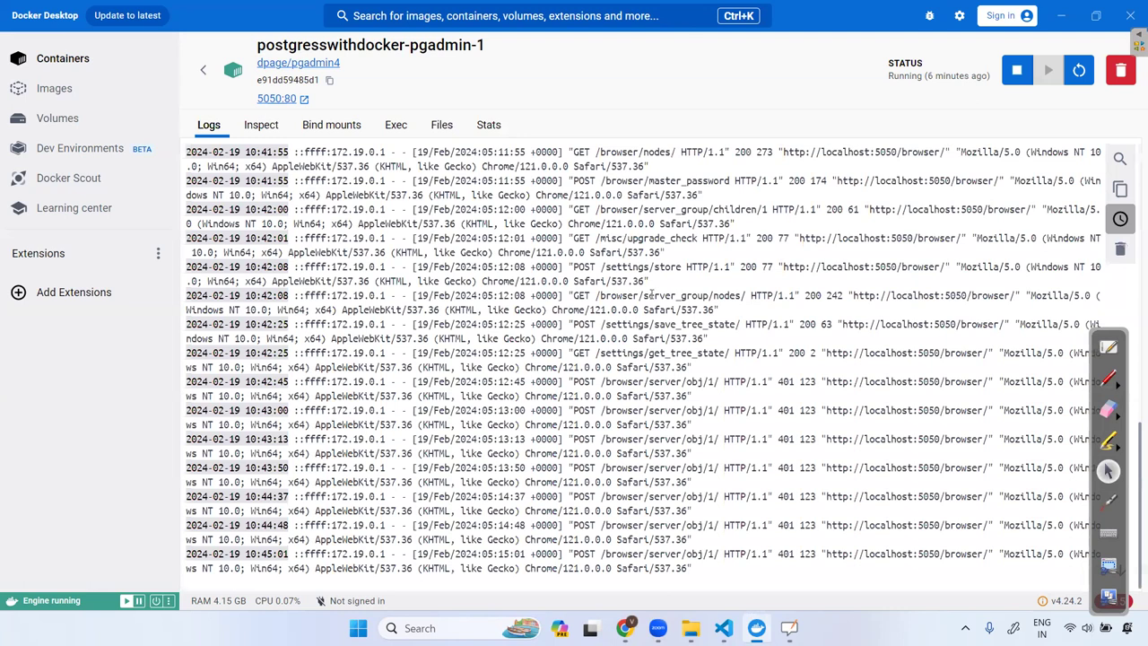
left_click(1061, 16)
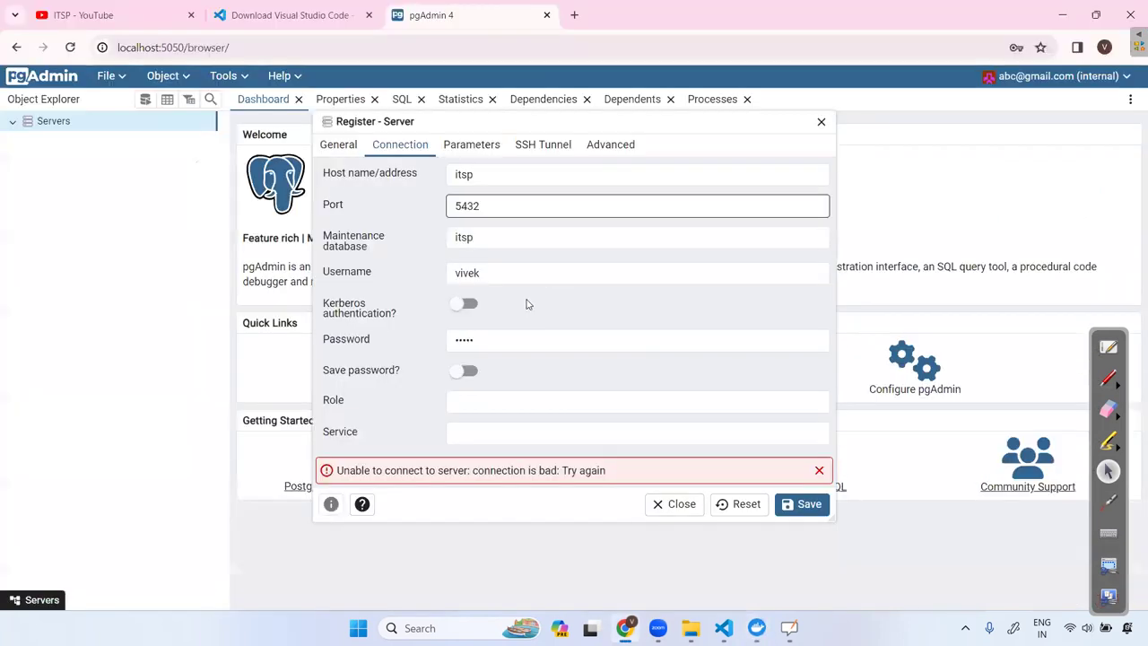
Discard the failed registration and register a new server named MYDBServer.
left_click(821, 121)
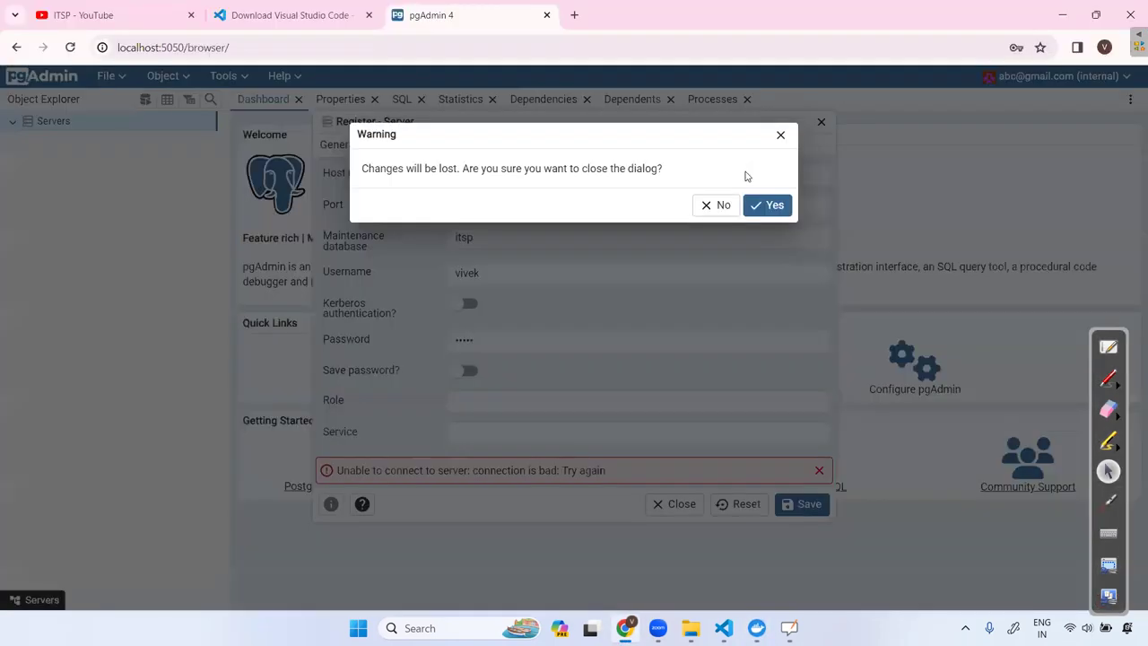
left_click(766, 206)
right_click(65, 126)
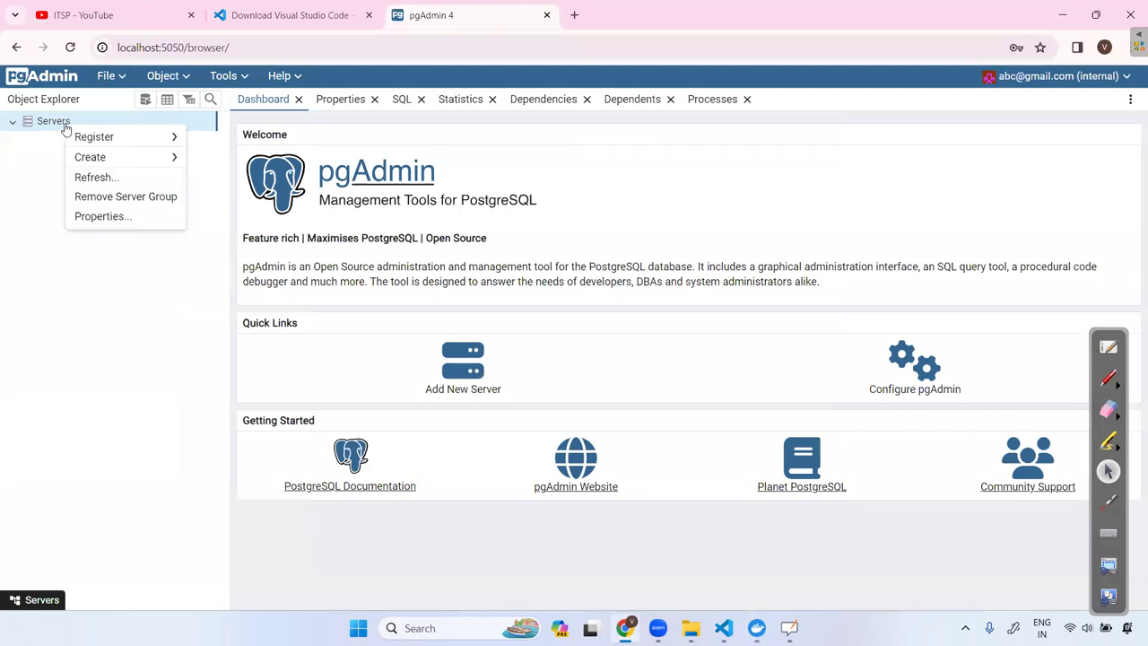
mouse_move(106, 139)
left_click(222, 141)
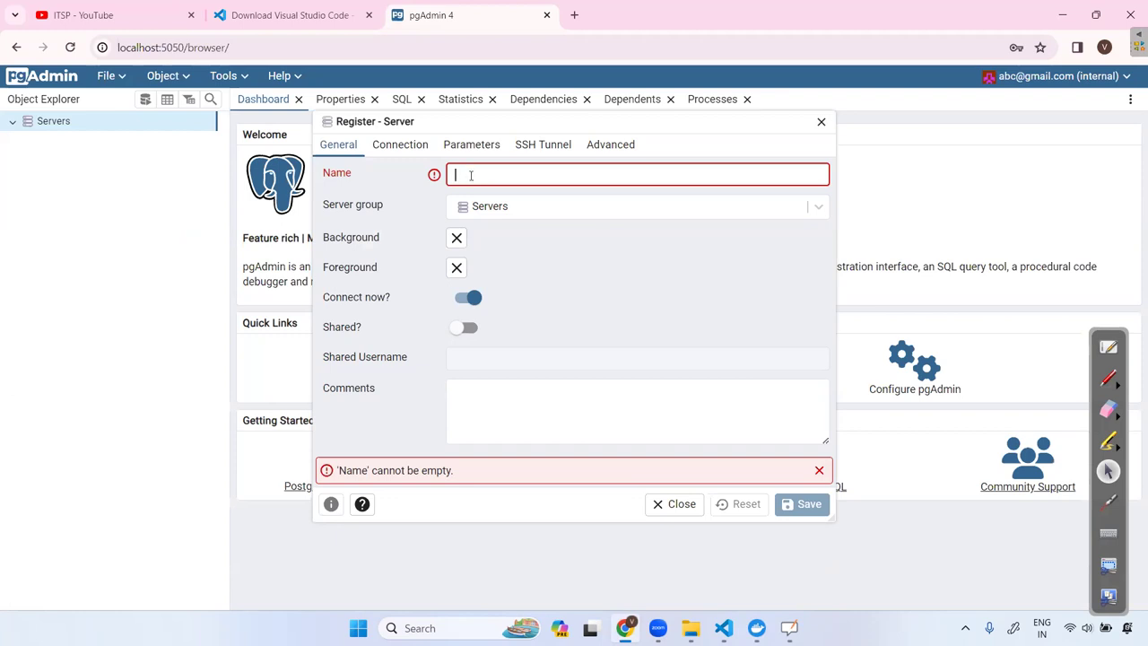
type("MYDB")
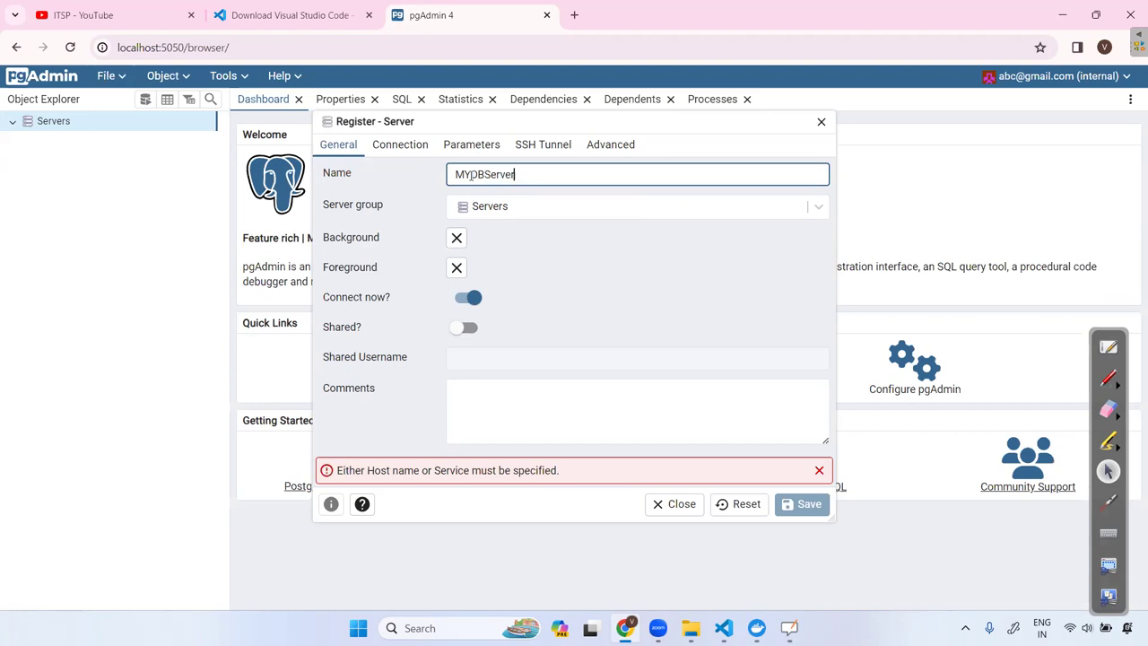
type("Server")
Open MYDBServer's connection settings and copy itsp from POSTGRES_DB in compose.yml.
left_click(400, 146)
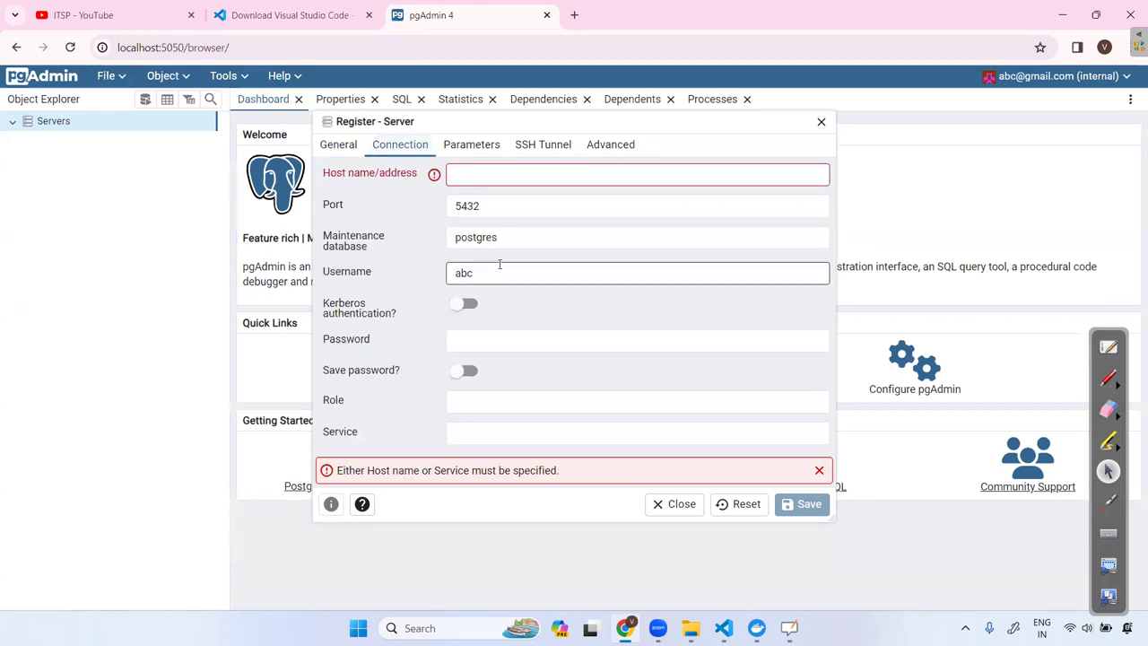
left_click(487, 179)
left_click(723, 627)
double_click(487, 215)
key("ctrl+c")
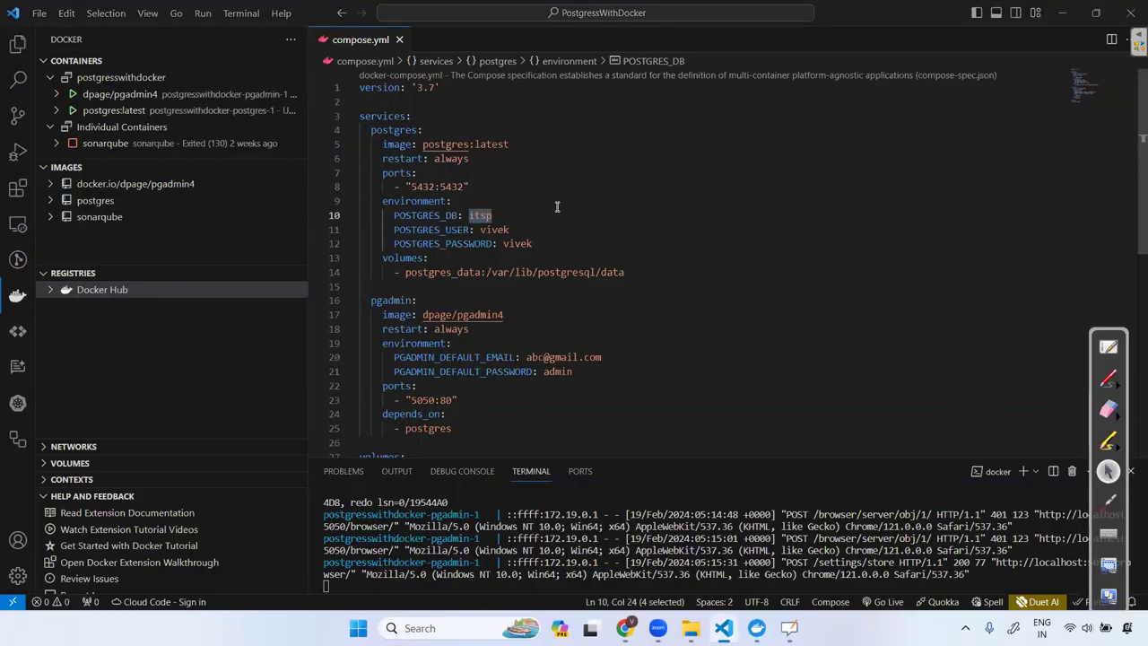
key("super+Tab")
left_click(427, 165)
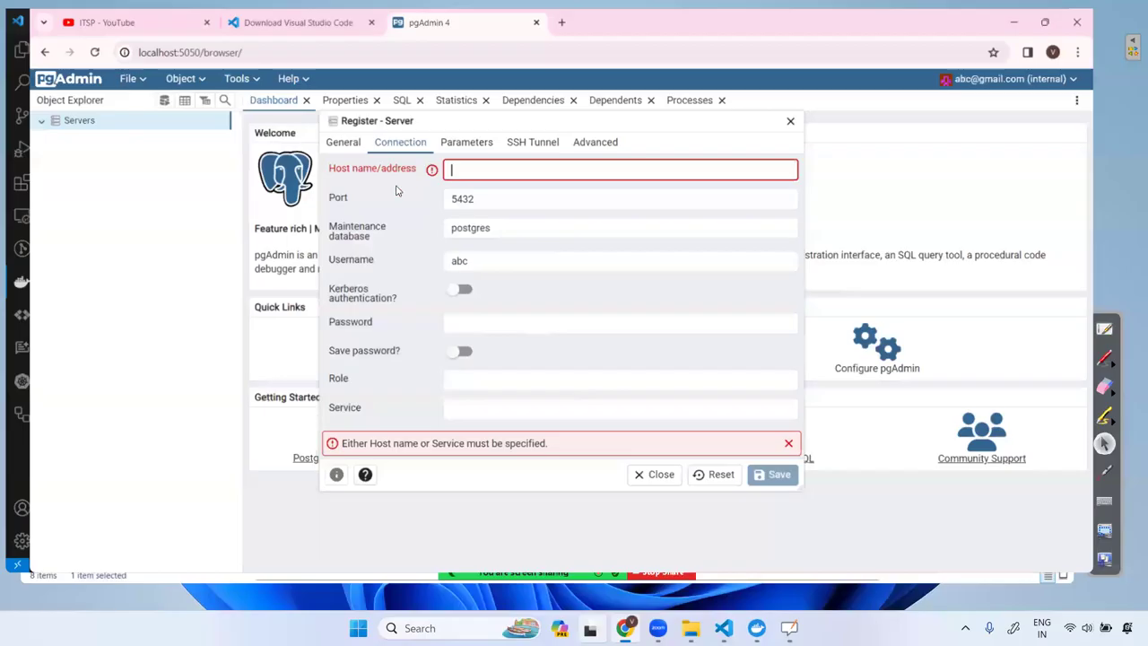
Paste itsp as the host name and replace the default username abc.
key("ctrl+v")
left_click(495, 207)
left_click(502, 237)
key("Tab")
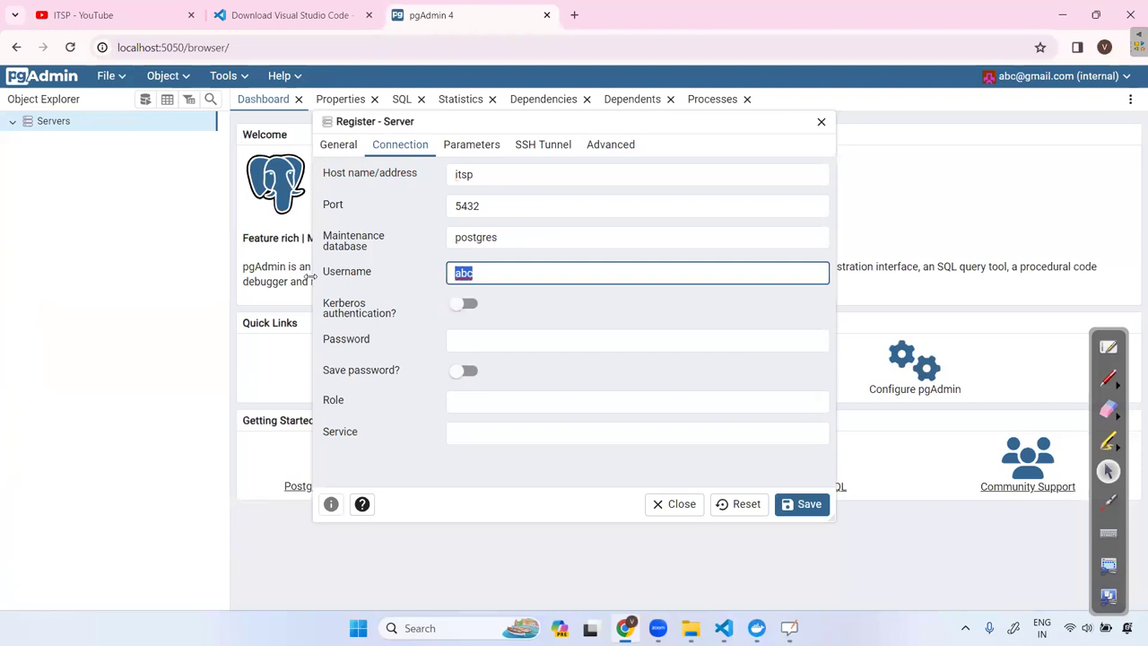
key("BackSpace")
type("it")
Enter a password, retype the username itsp and save; it fails with 'connection is bad'.
left_click(471, 338)
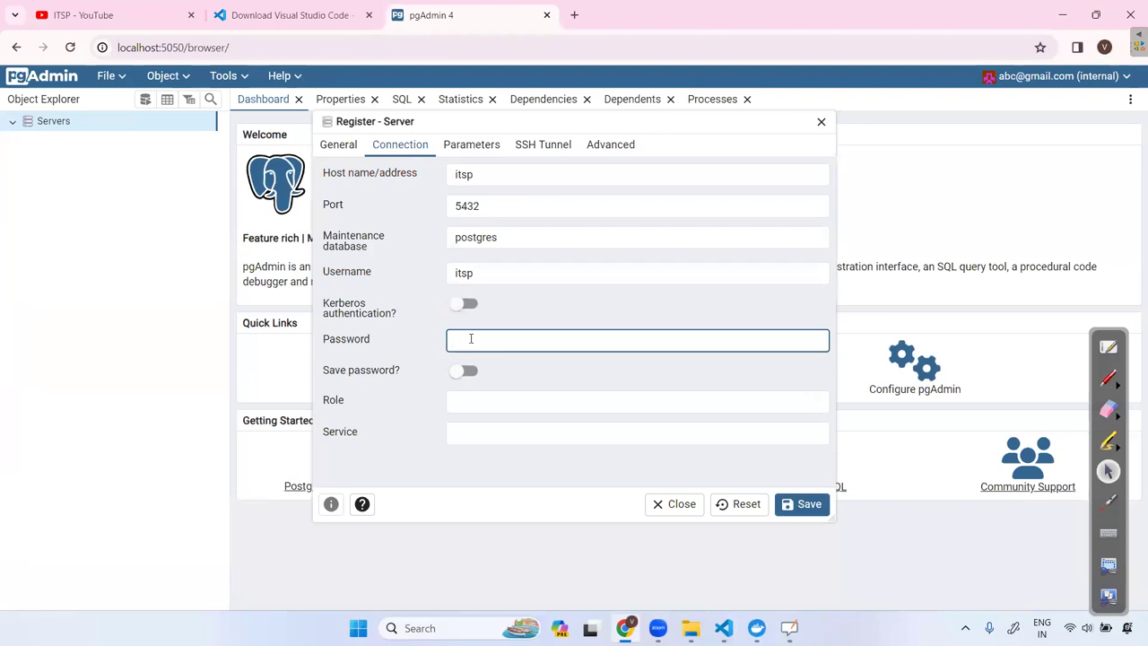
type("itsp")
key("shift+Tab")
key("shift+Tab")
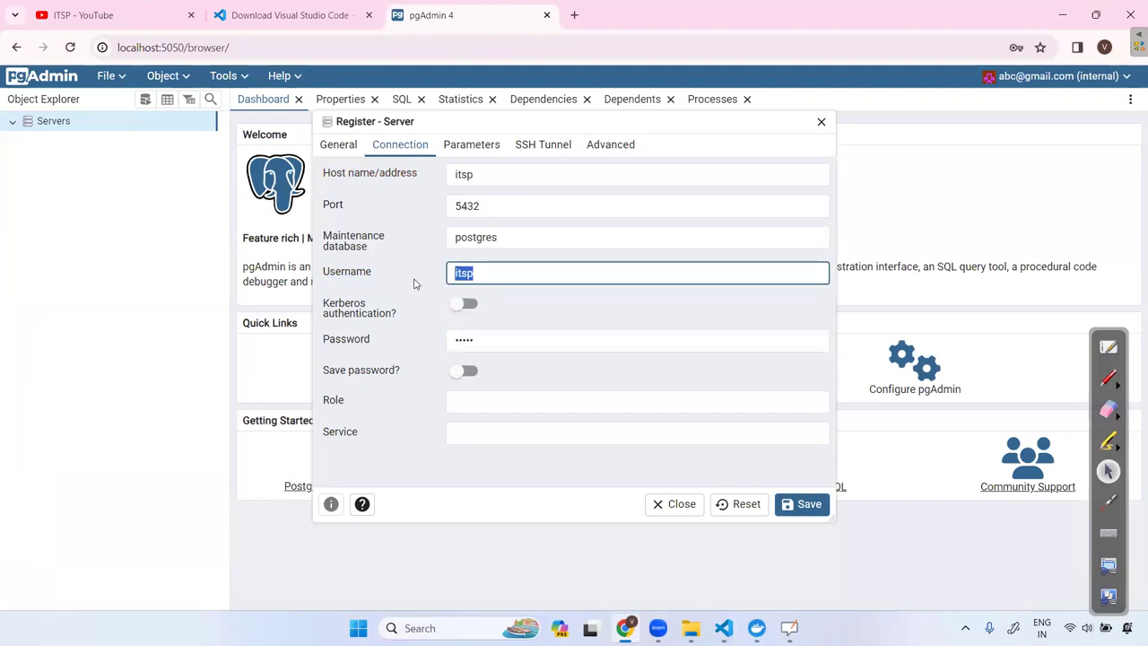
key("BackSpace")
type("it")
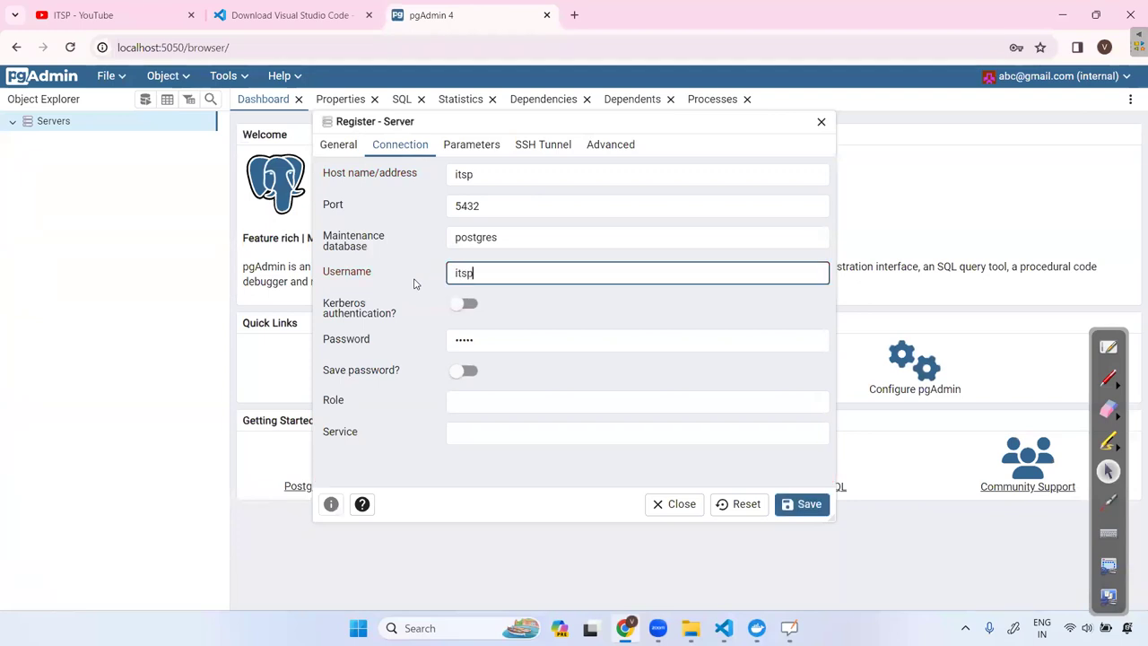
left_click(795, 507)
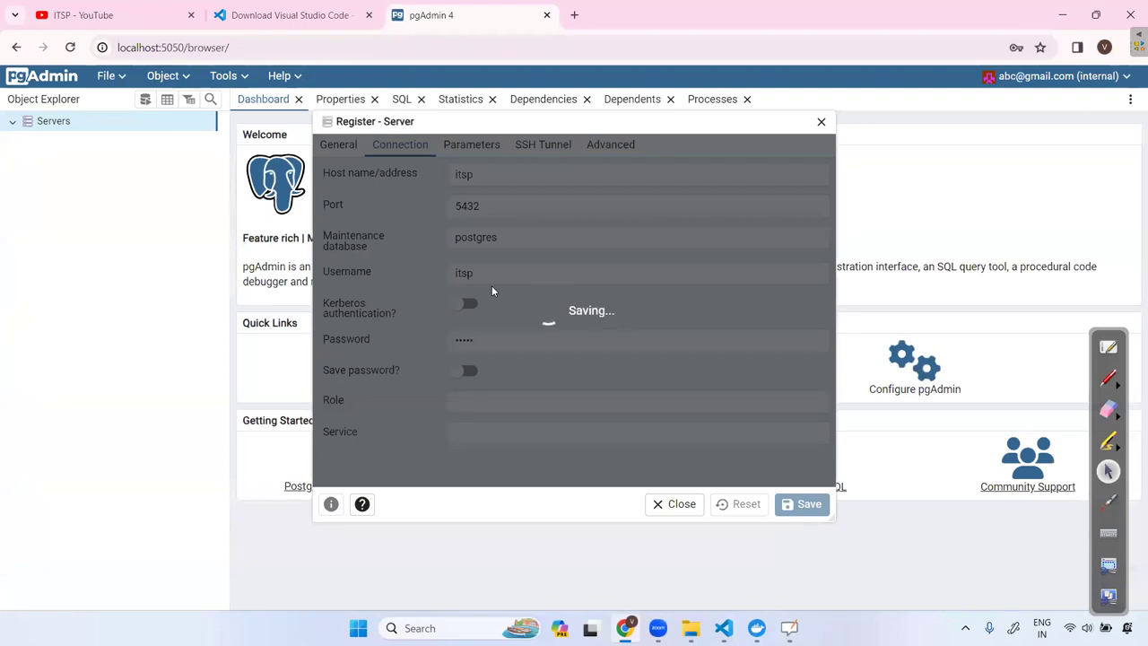
left_click(497, 268)
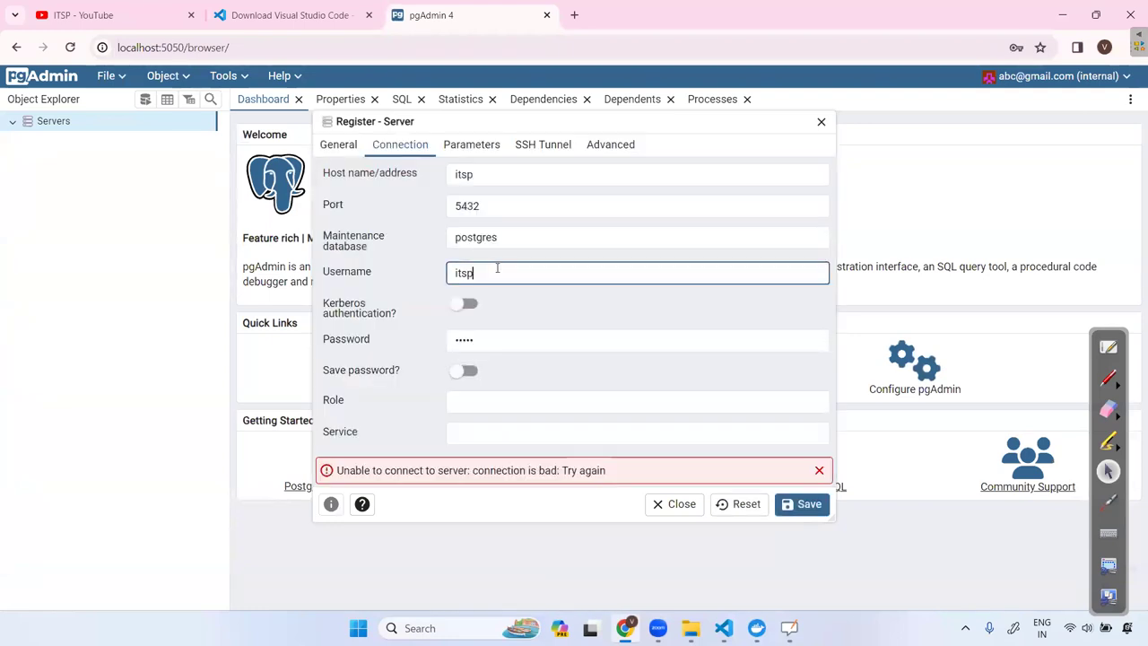
Change the username to the compose file's Postgres user and retry saving.
key("BackSpace")
key("BackSpace")
key("BackSpace")
key("BackSpace")
type("vivek")
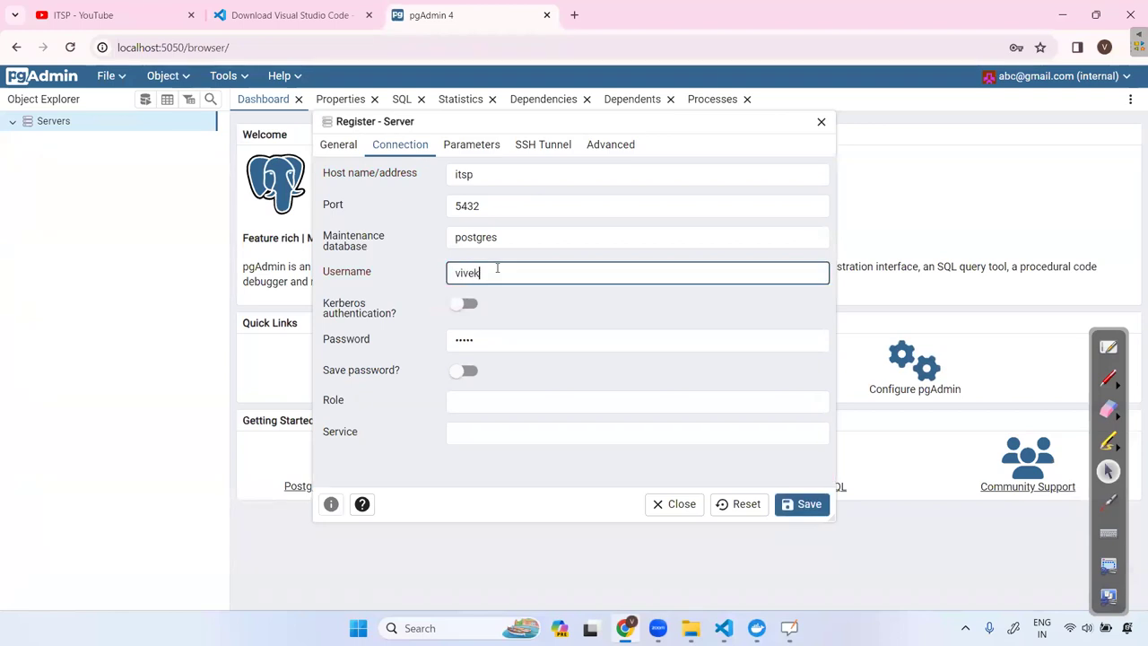
left_click(801, 509)
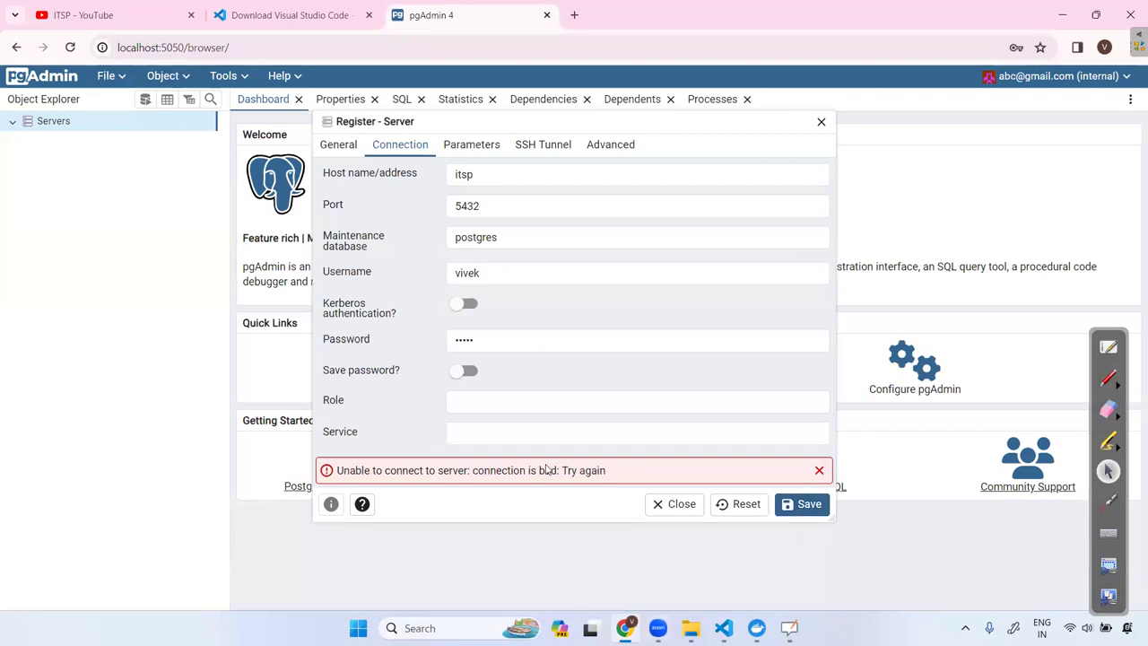
Replace the host name itsp with test and save again, still failing to connect.
left_click(485, 177)
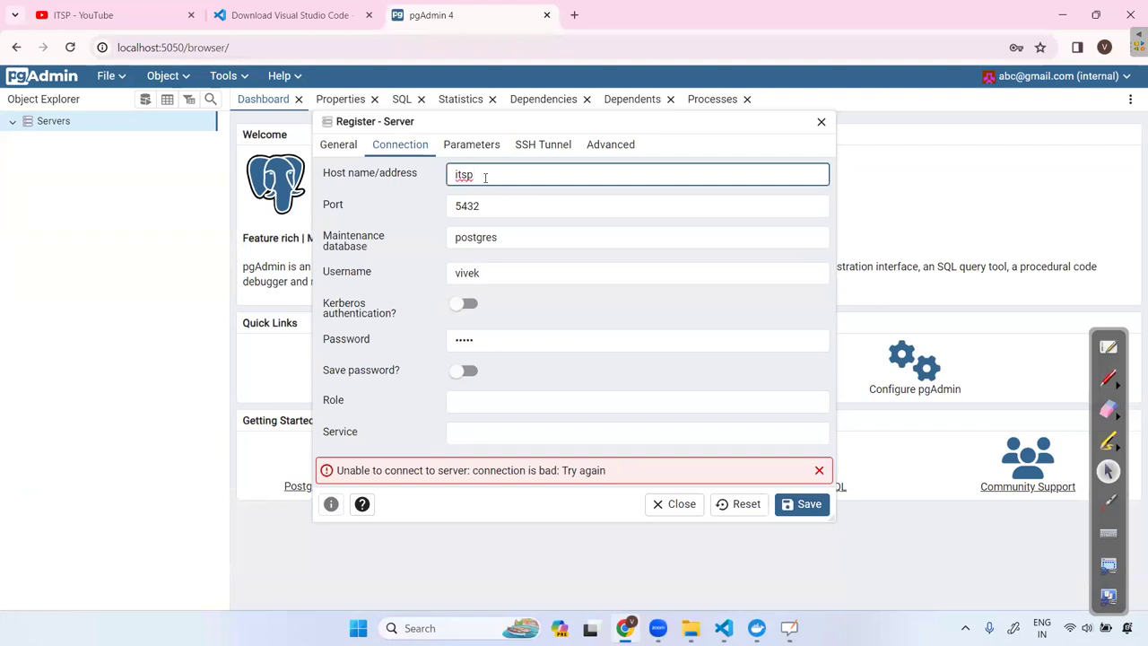
left_click_drag(485, 176, 424, 167)
key("BackSpace")
type("test")
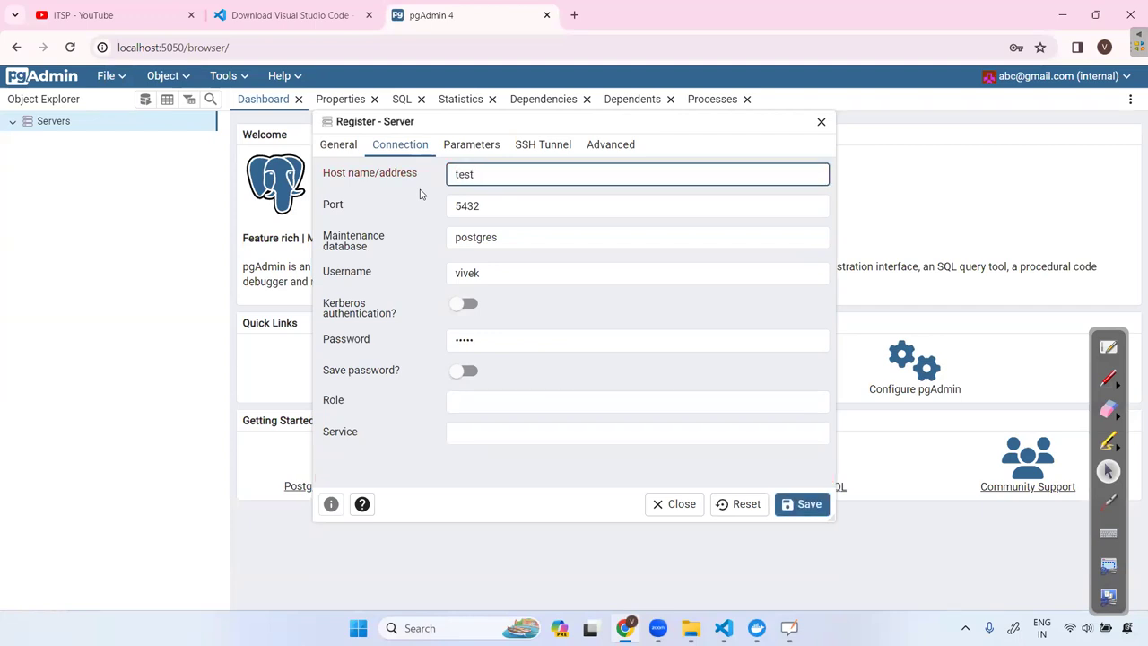
left_click(805, 502)
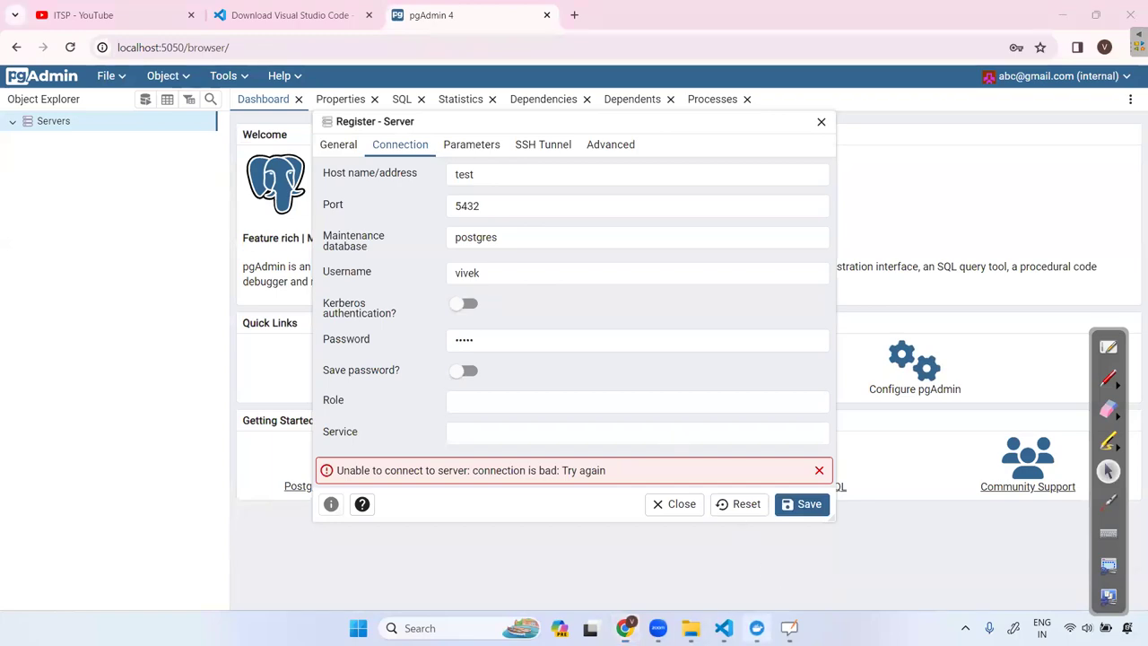
left_click(755, 628)
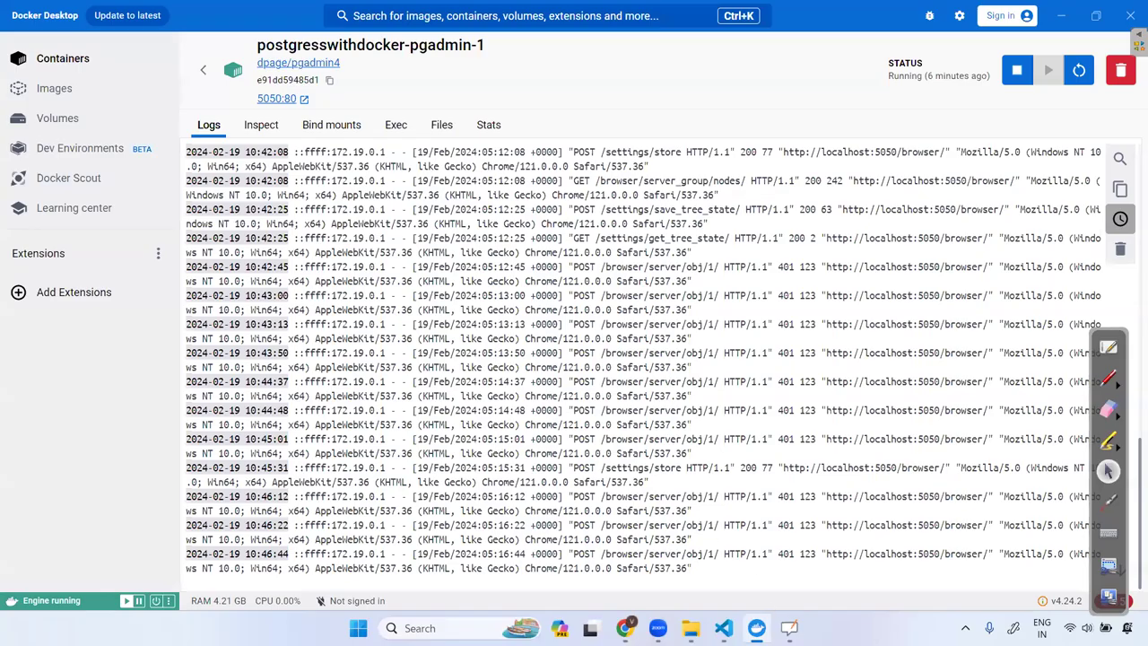
left_click(1108, 350)
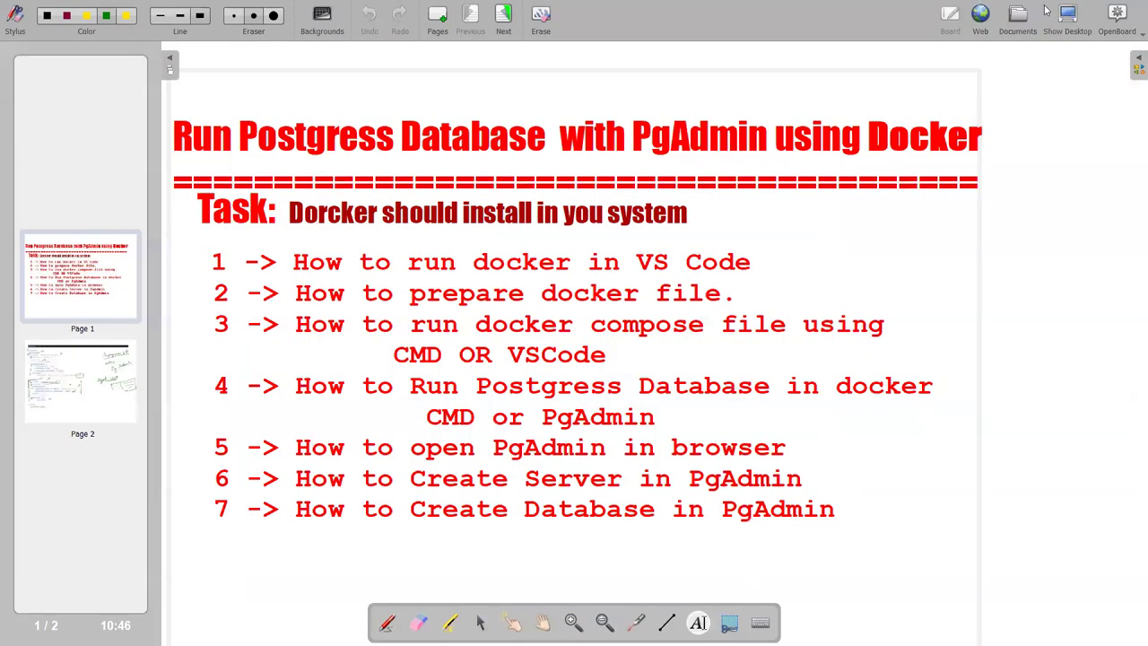
left_click(1066, 18)
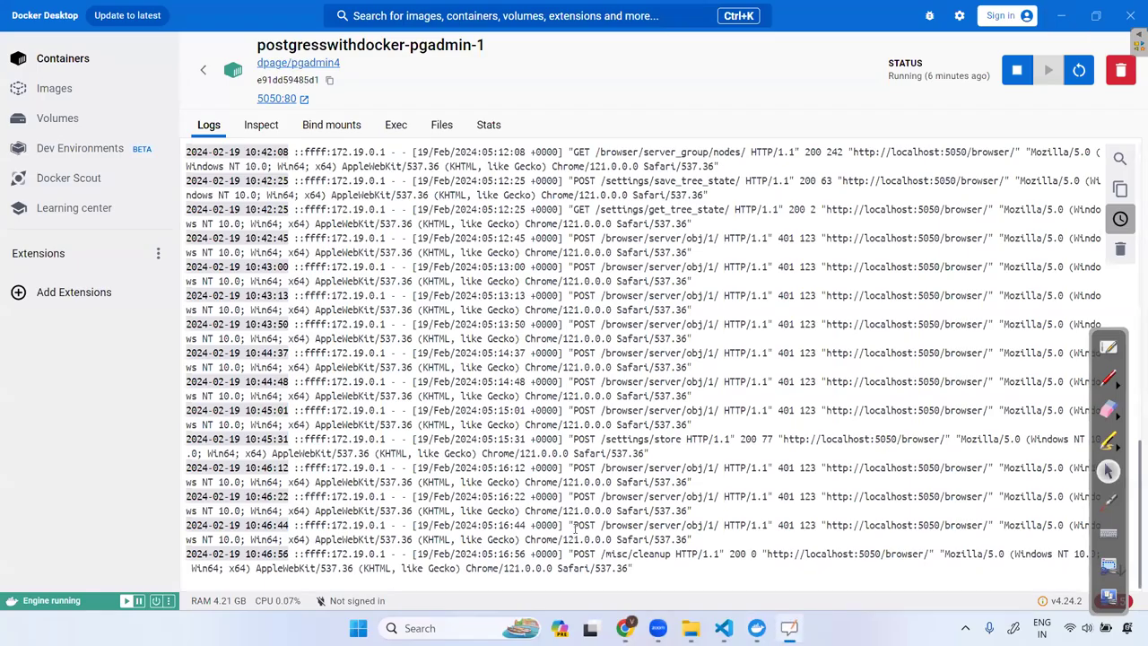
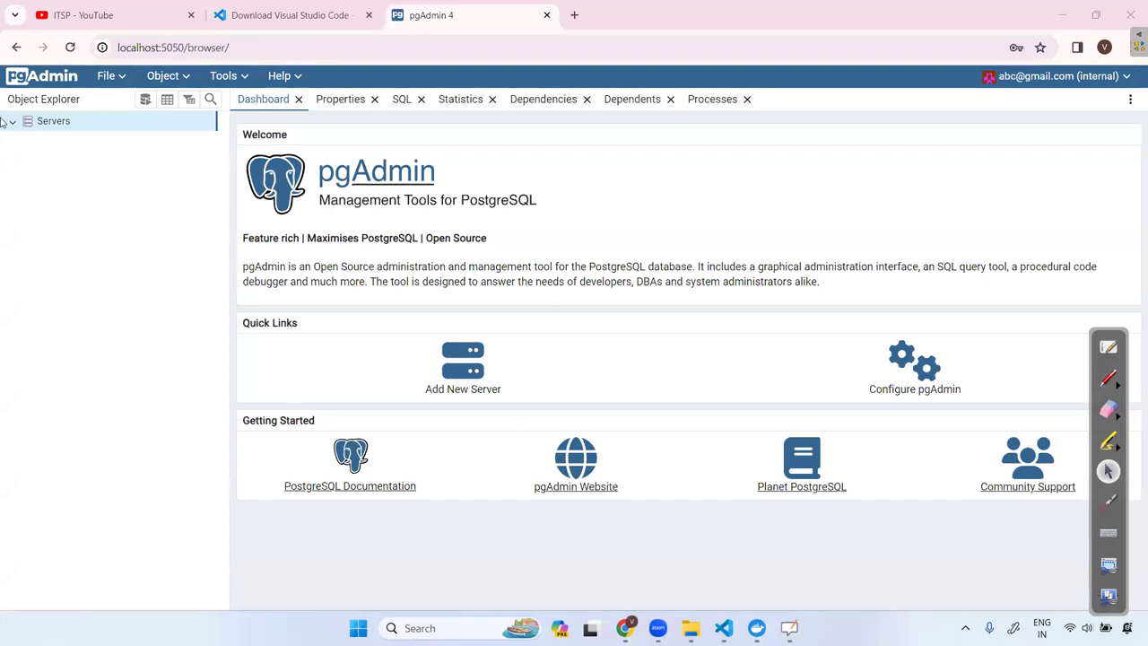
Start registering a new server under Servers and name it myDockerDb.
right_click(52, 123)
mouse_move(57, 132)
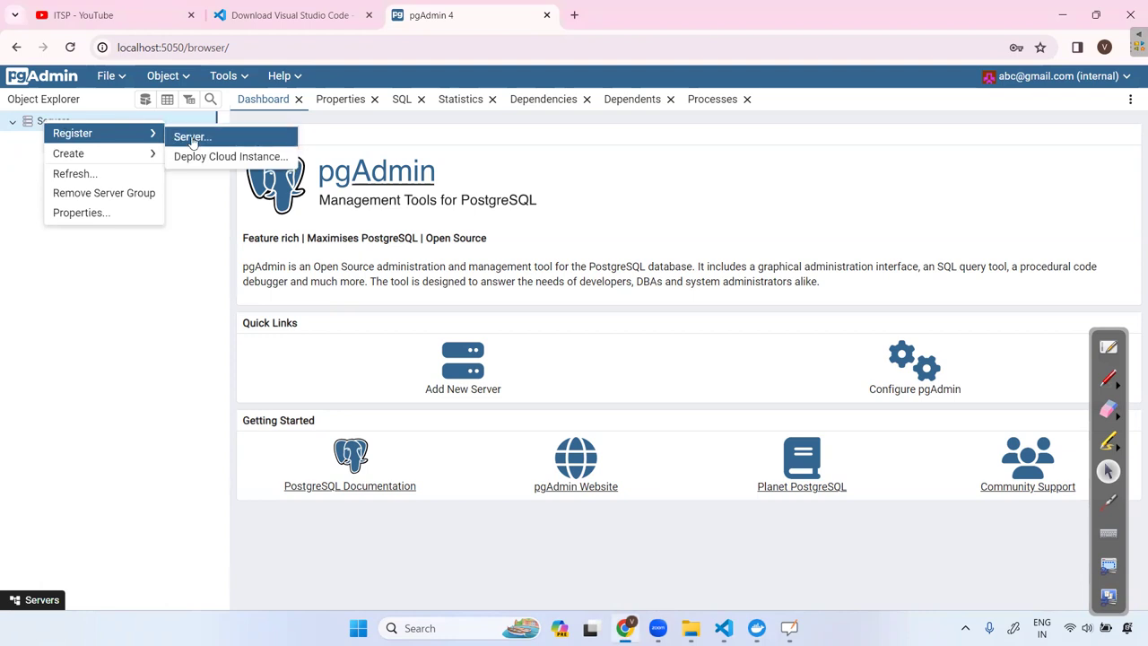
left_click(186, 133)
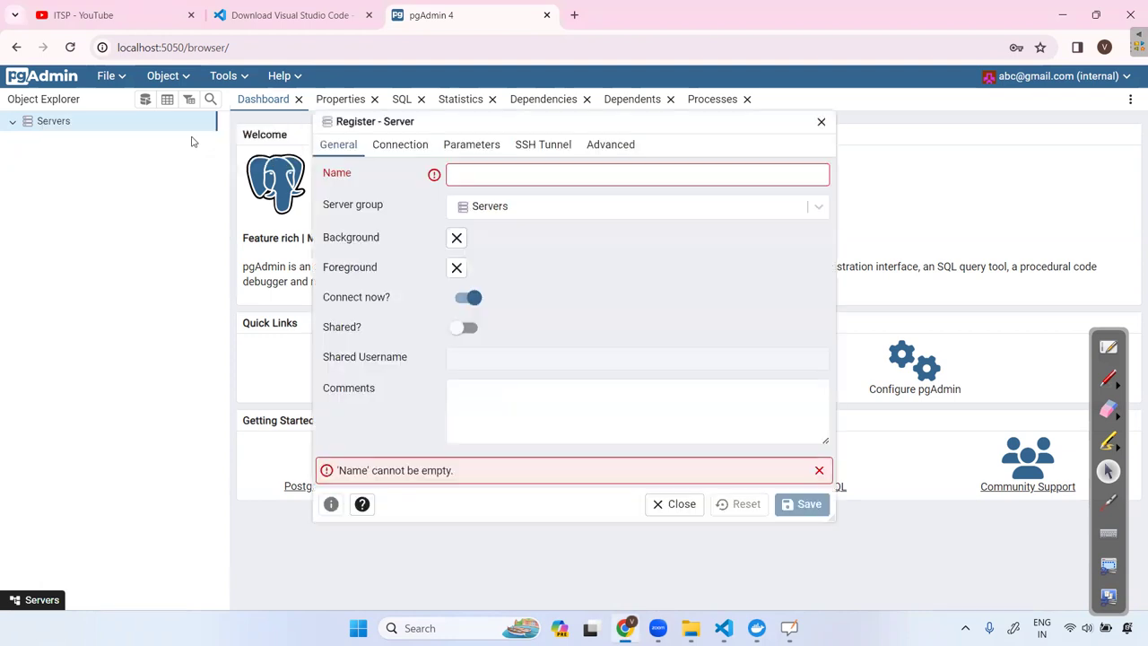
left_click(489, 175)
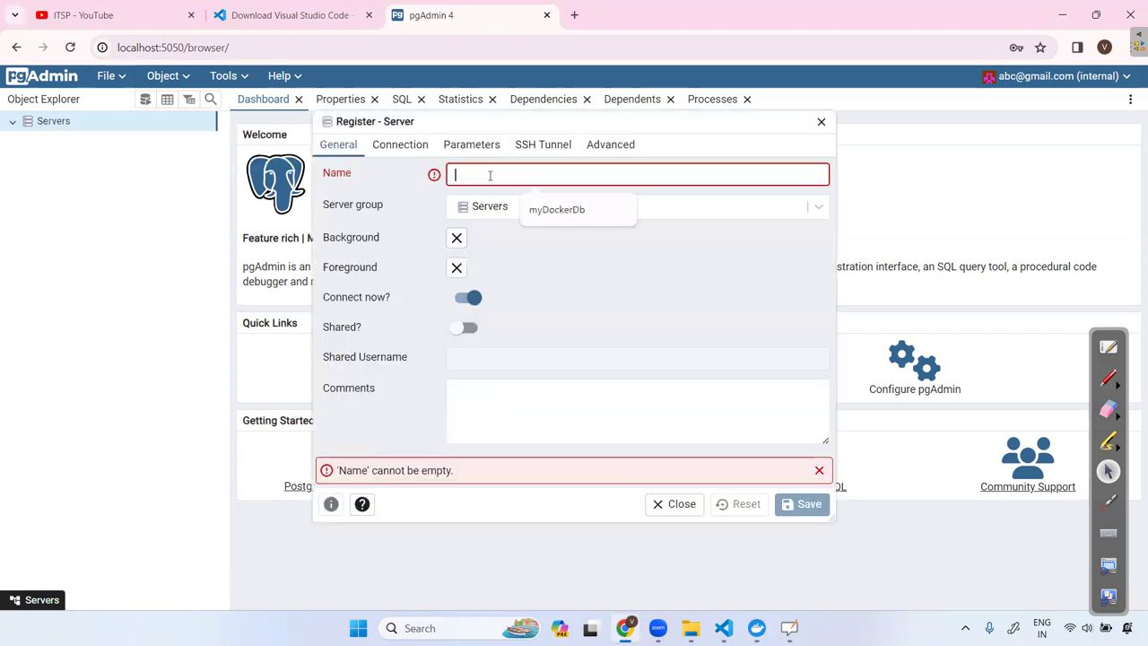
left_click(573, 211)
Set the connection host to postgres, replace username abc with the database user, and enter the password.
left_click(400, 144)
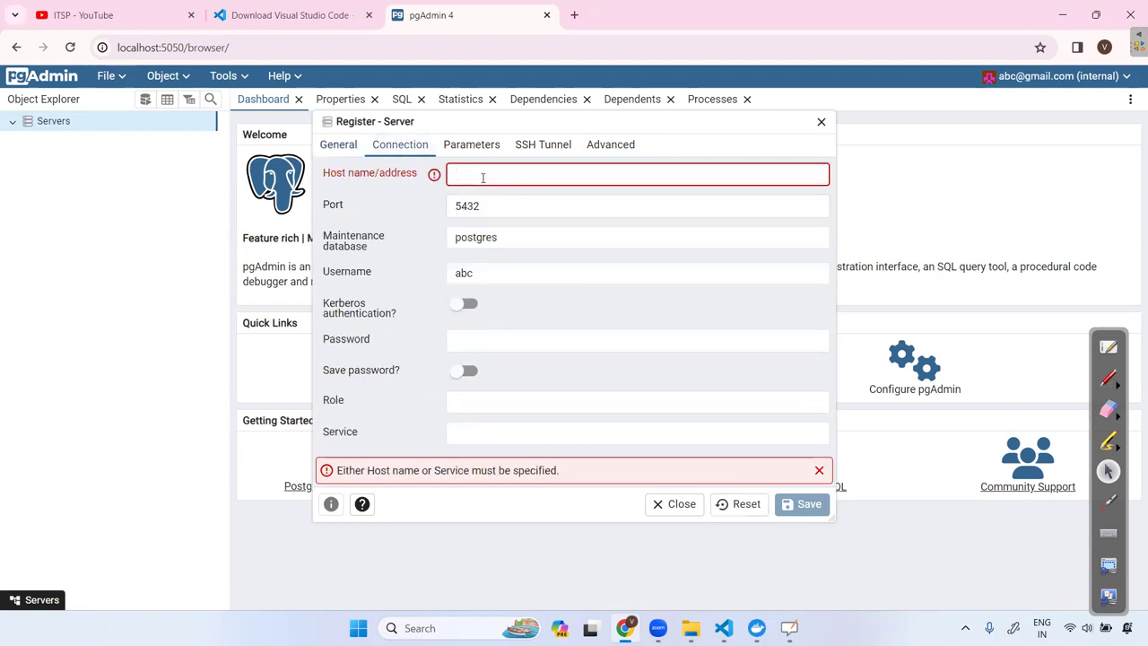
type("post")
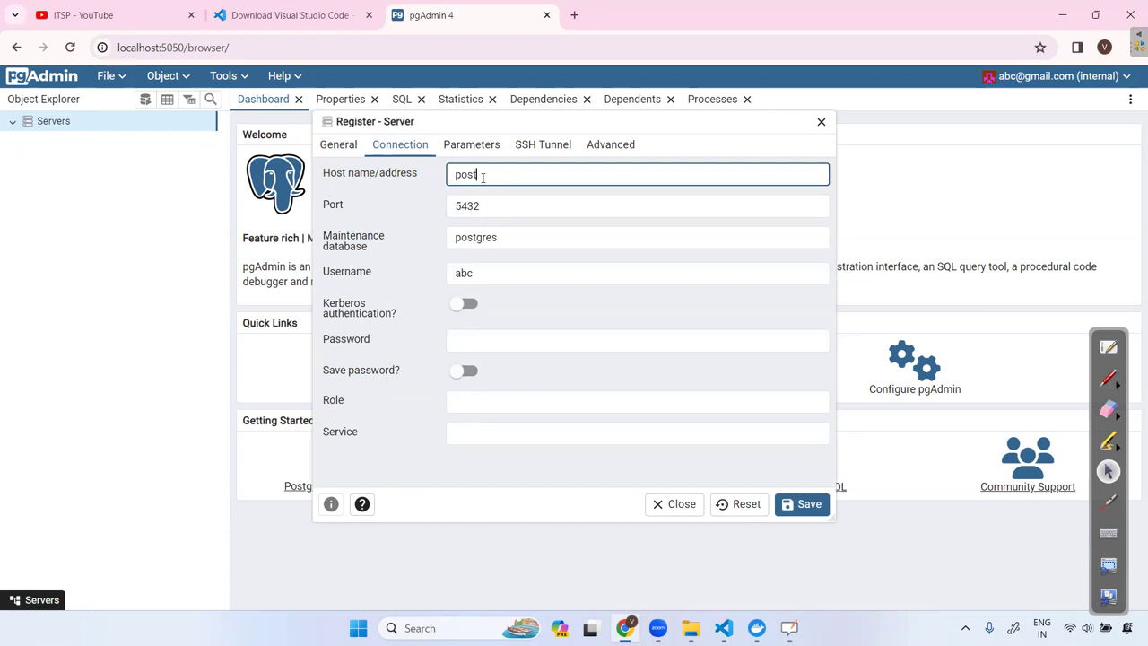
type("gres")
key("Tab")
left_click_drag(491, 269, 425, 279)
key("BackSpace")
type("vivek")
left_click(477, 338)
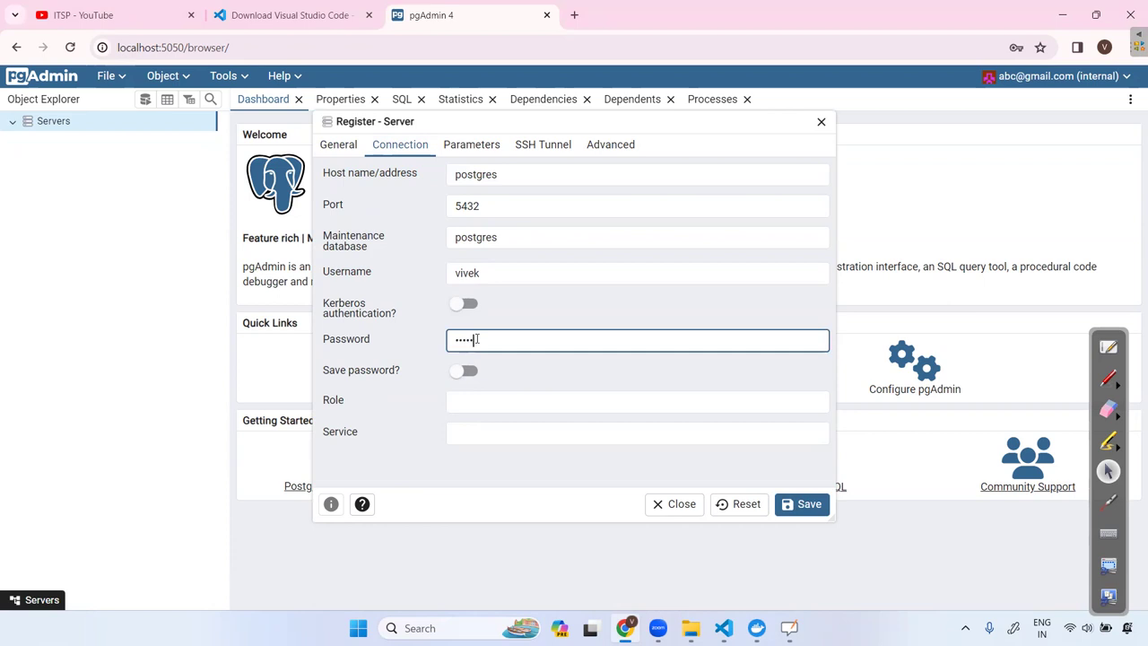
Check the database user and password in compose.yml in VS Code.
left_click(723, 628)
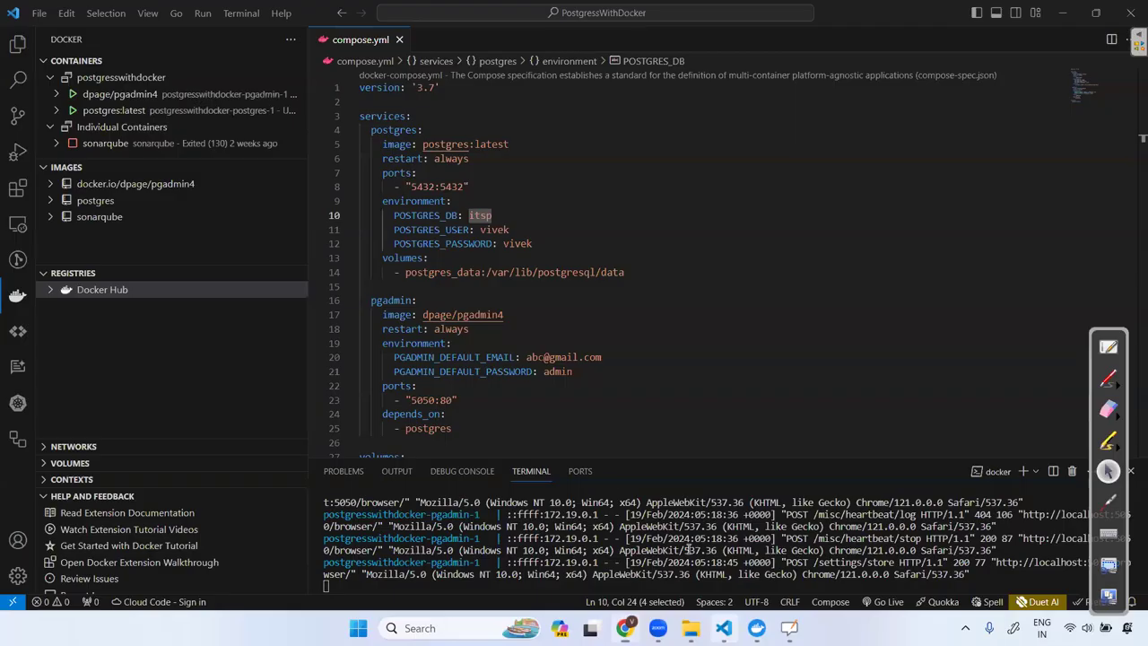
double_click(494, 229)
double_click(517, 243)
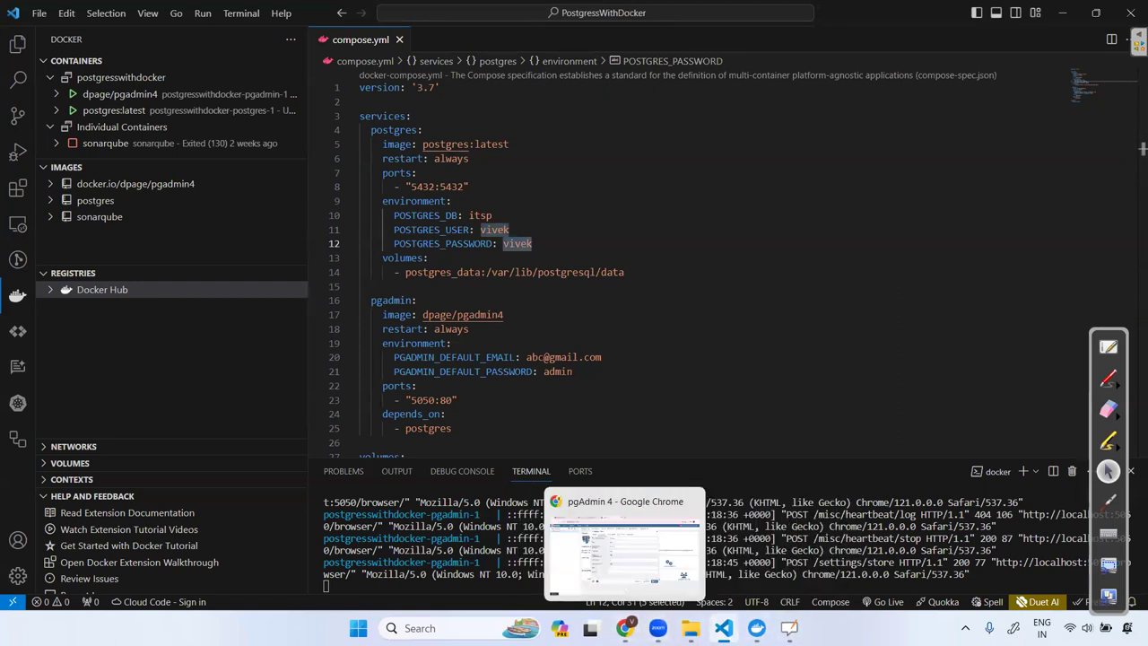
Save the myDockerDb registration to connect, dismissing the browser's password warning.
mouse_move(723, 628)
left_click(624, 586)
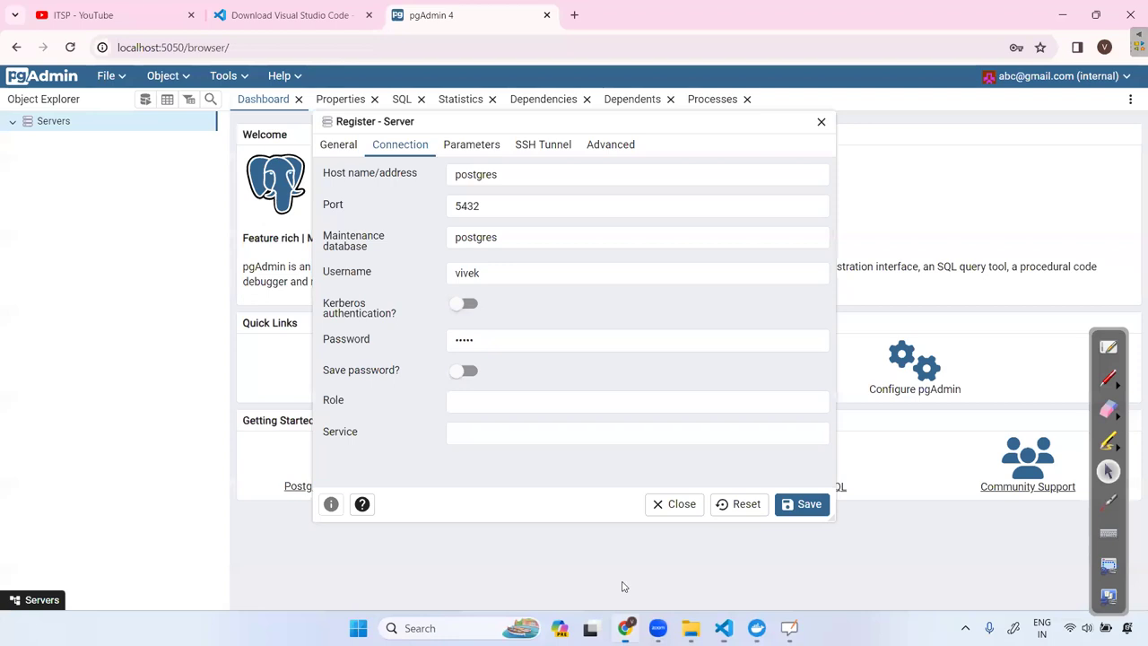
left_click(807, 505)
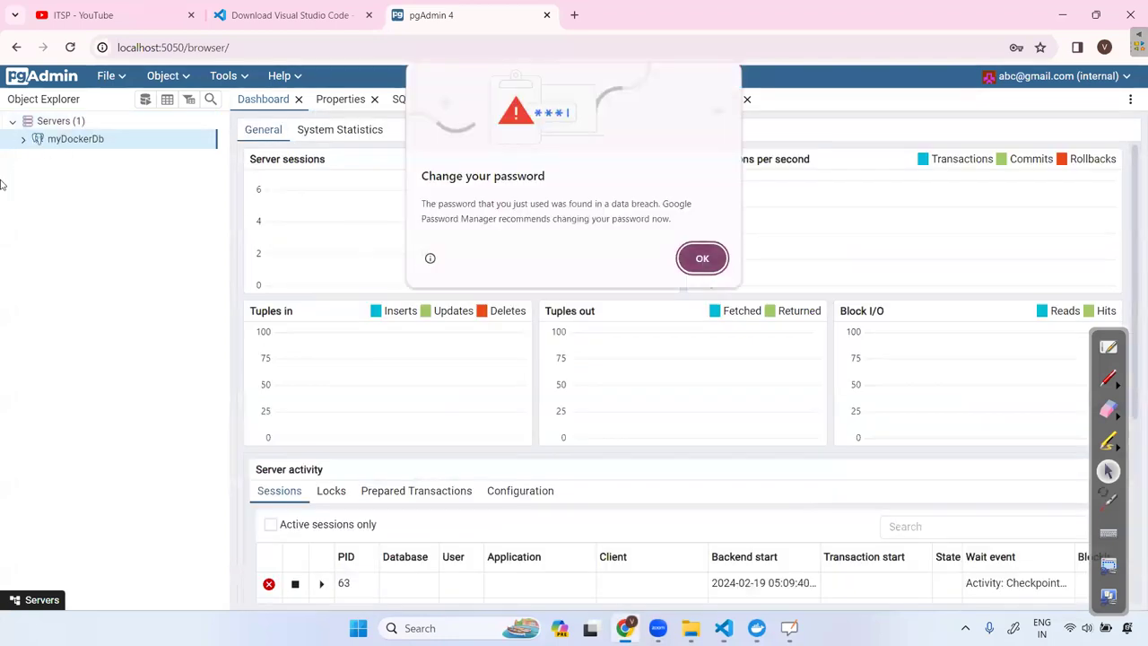
left_click(704, 259)
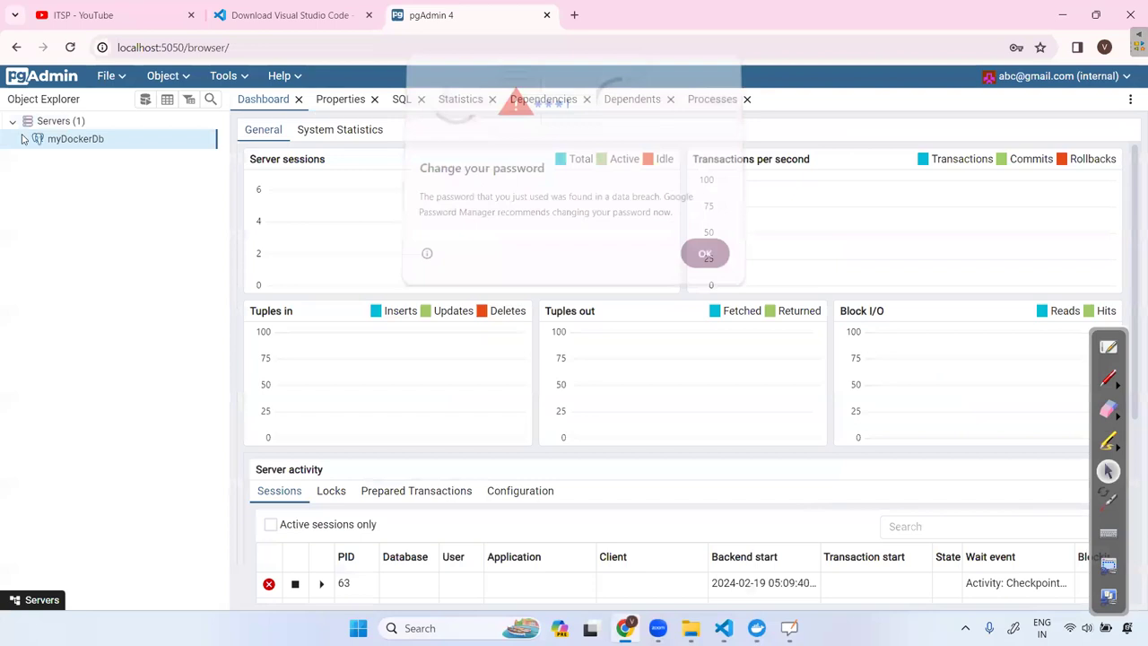
Expand myDockerDb down to the itsp database, confirming the name itsp in compose.yml.
left_click(23, 139)
left_click(35, 157)
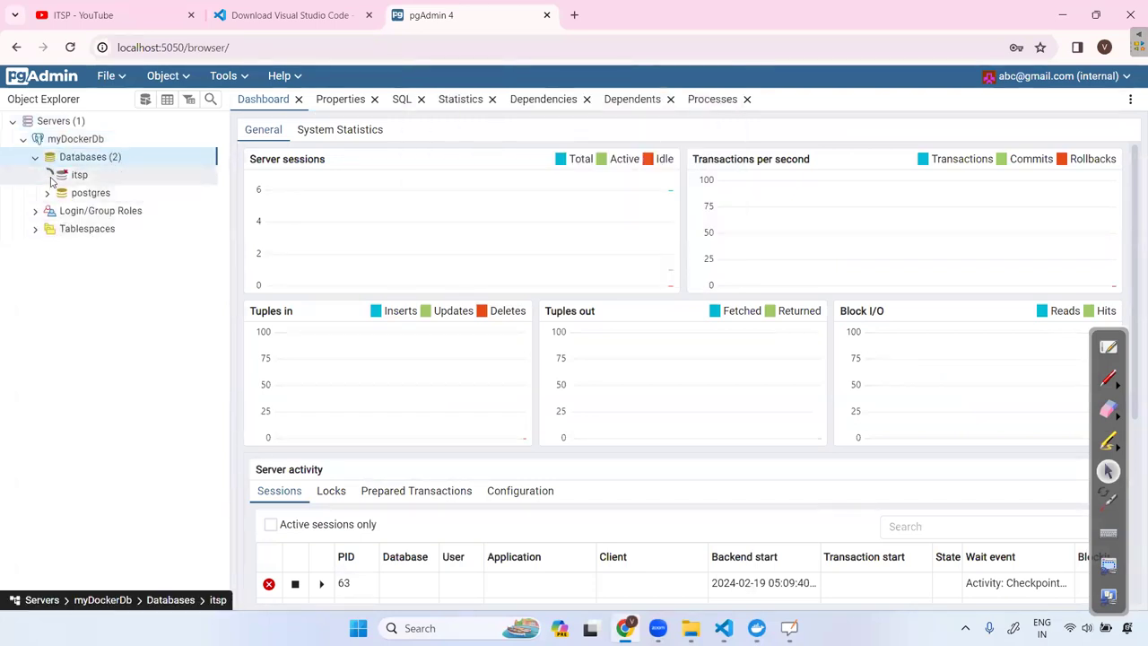
left_click(48, 176)
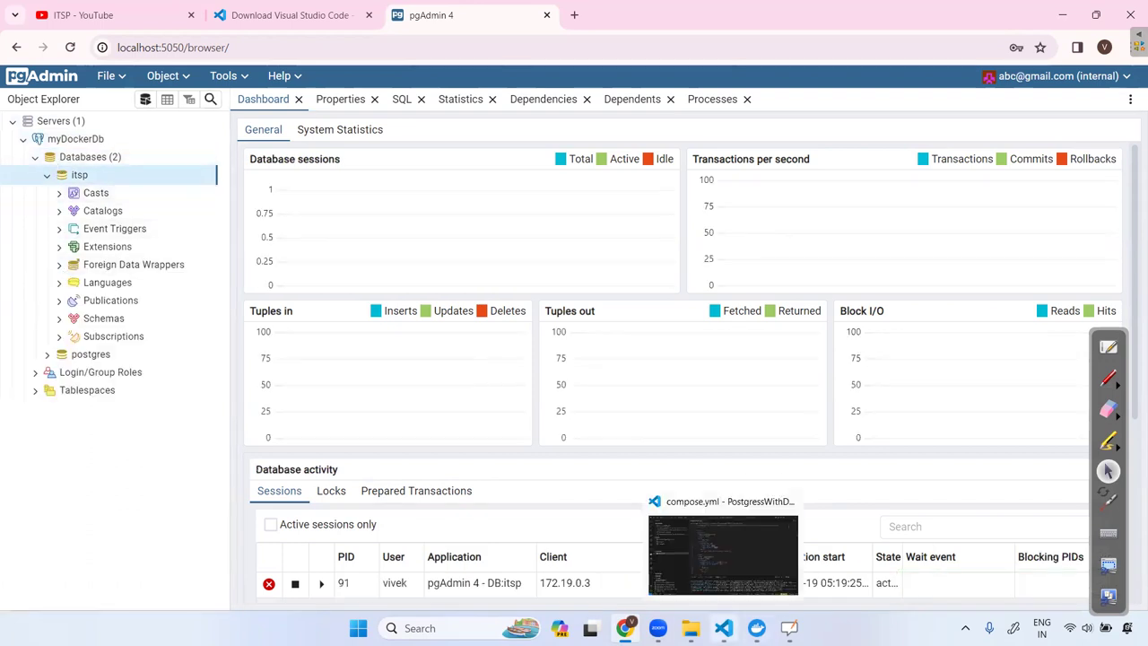
mouse_move(657, 628)
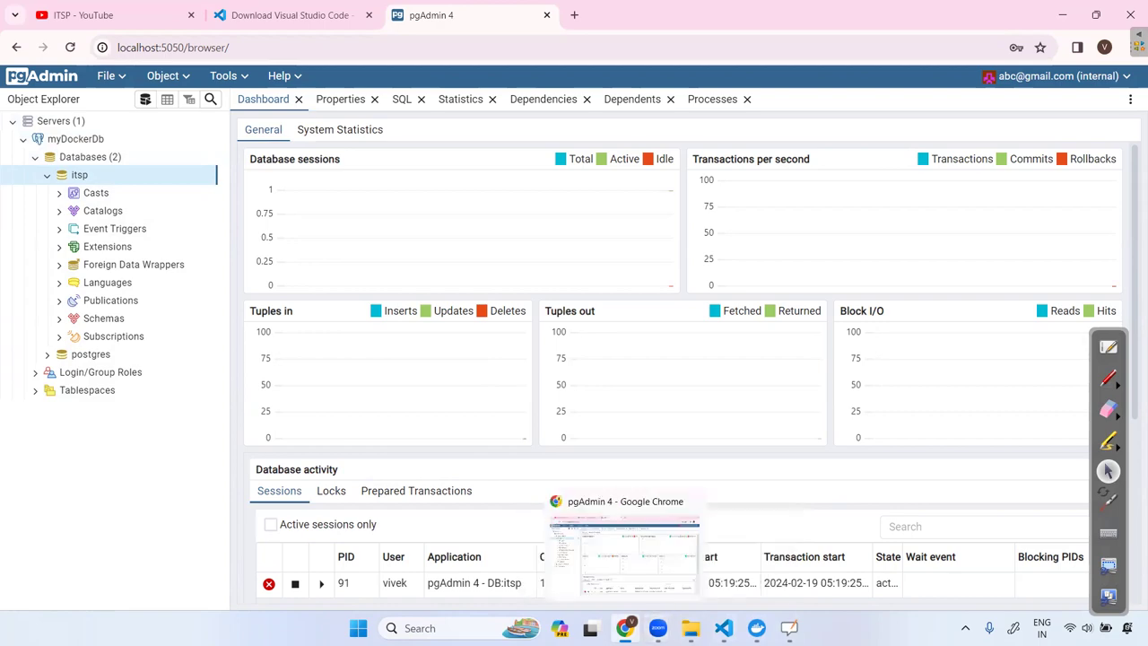
left_click(723, 628)
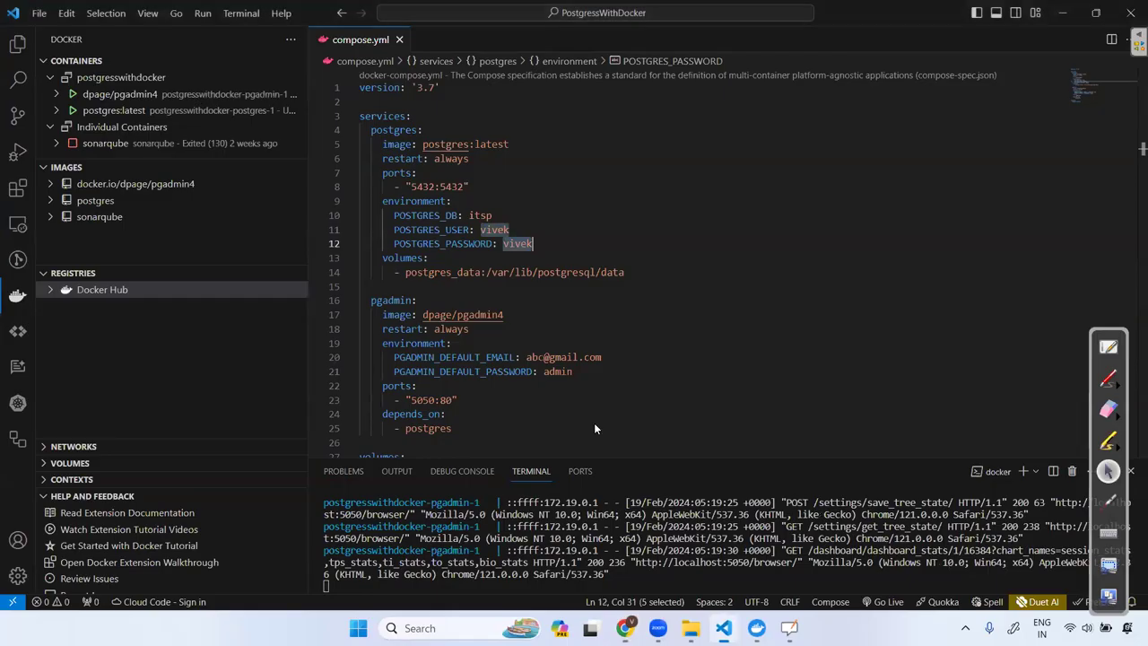
double_click(480, 216)
left_click(1058, 13)
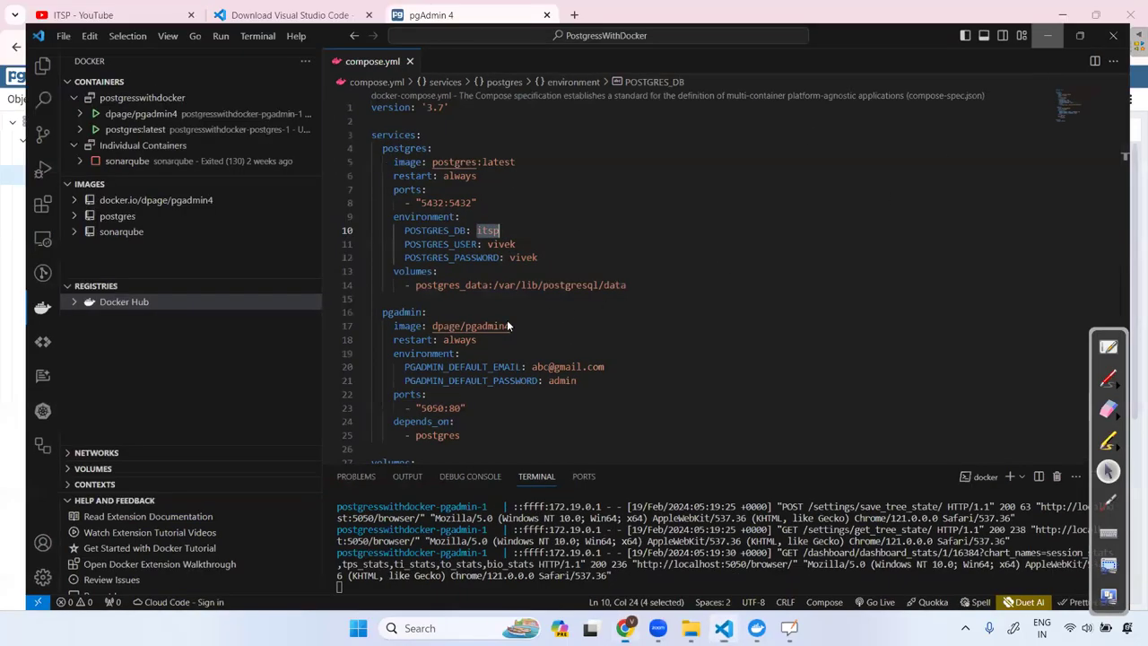
Expand itsp's public schema Tables and open a Query Tool on them.
left_click(103, 318)
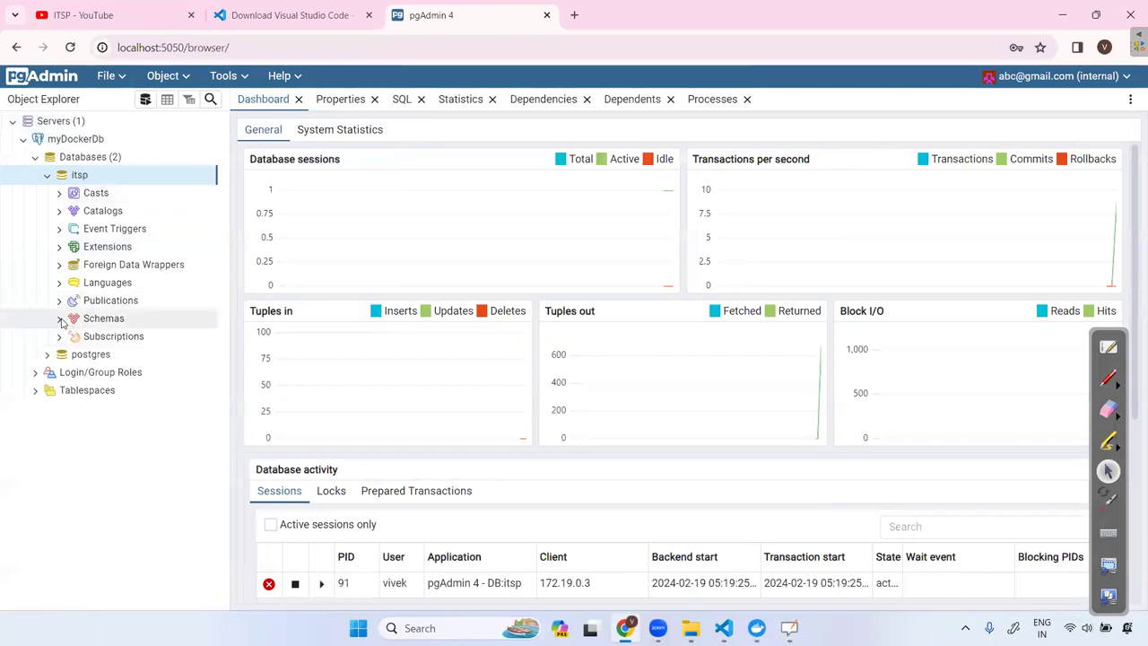
left_click(108, 337)
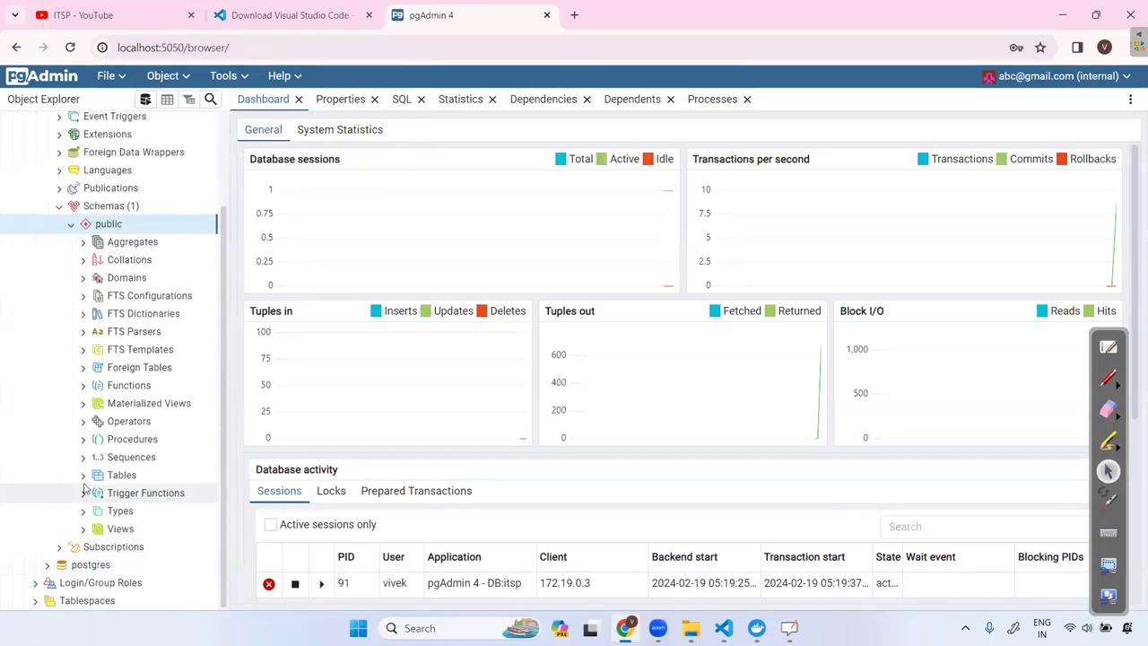
left_click(121, 475)
right_click(134, 483)
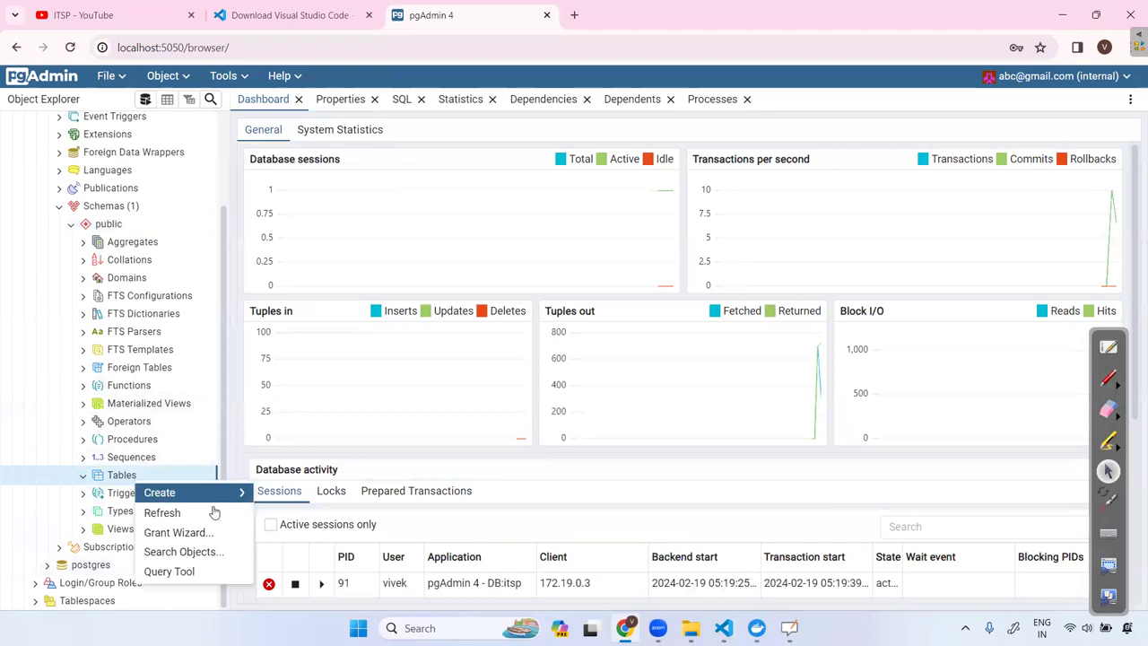
left_click(202, 568)
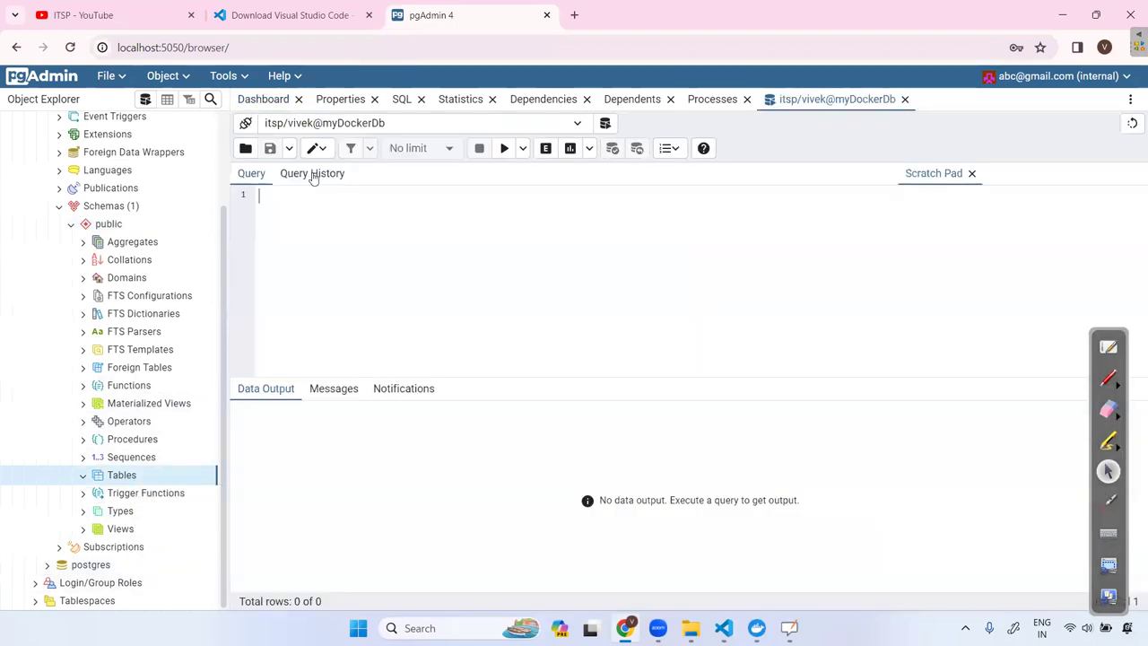
Write and execute create table vivek (name varchar(10));.
type("create table vivek (")
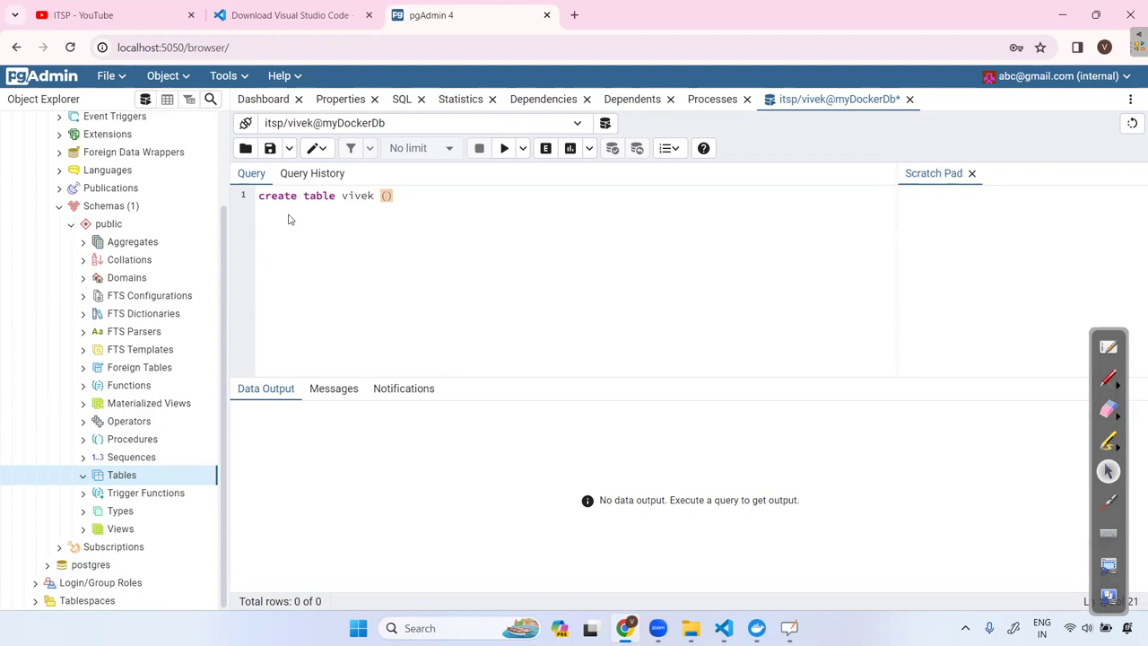
type("name varch")
key("BackSpace")
key("BackSpace")
type("char(10)")
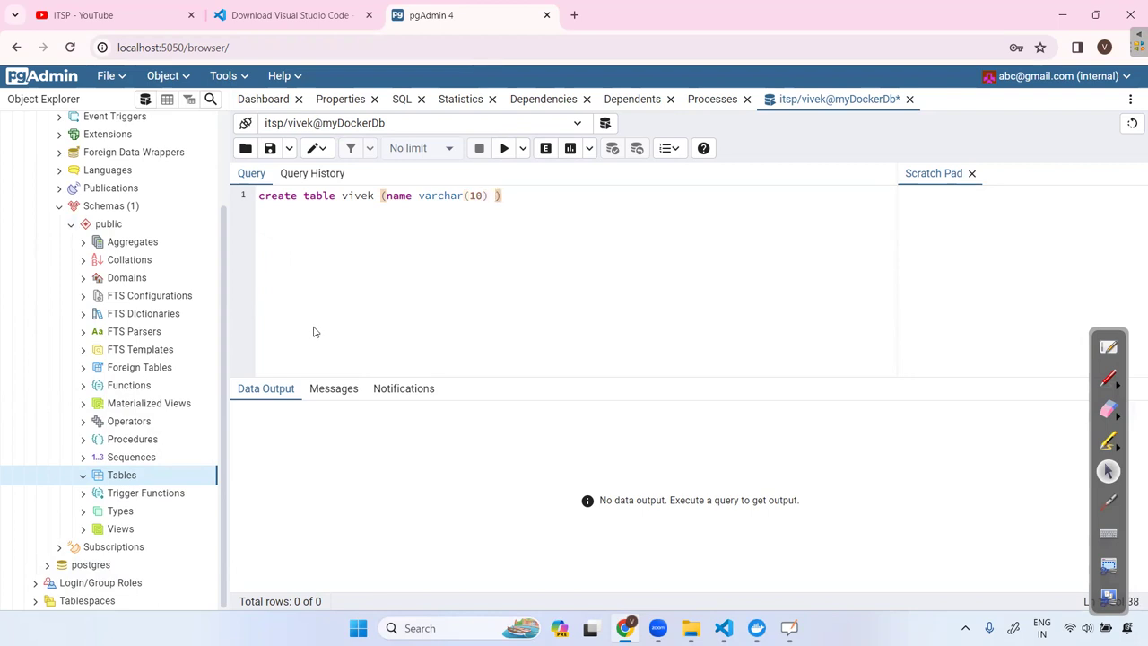
key("BackSpace")
key("Right")
type(";")
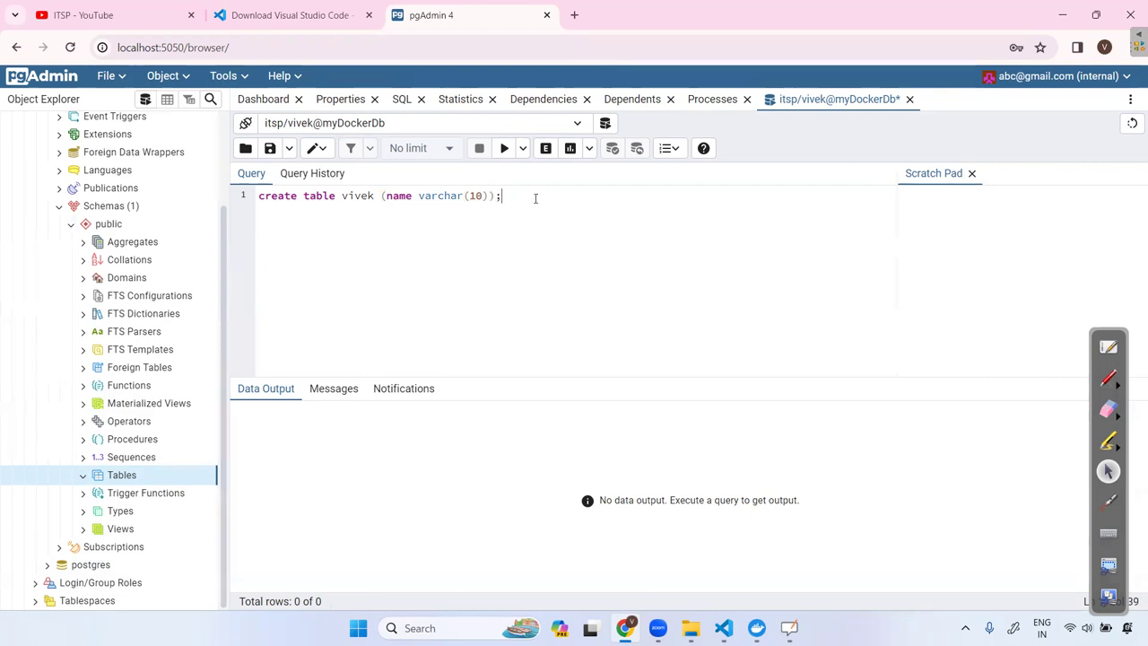
key("ctrl+a")
left_click(503, 149)
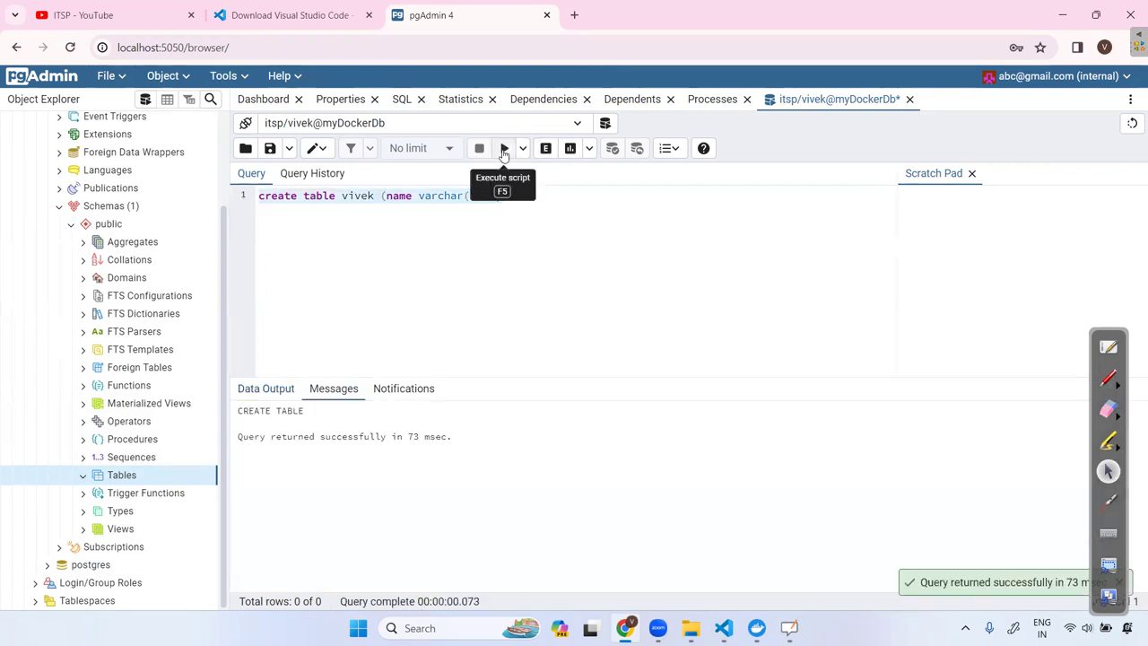
Refresh Tables, view all rows of the new vivek table, and return to the query editor.
right_click(143, 481)
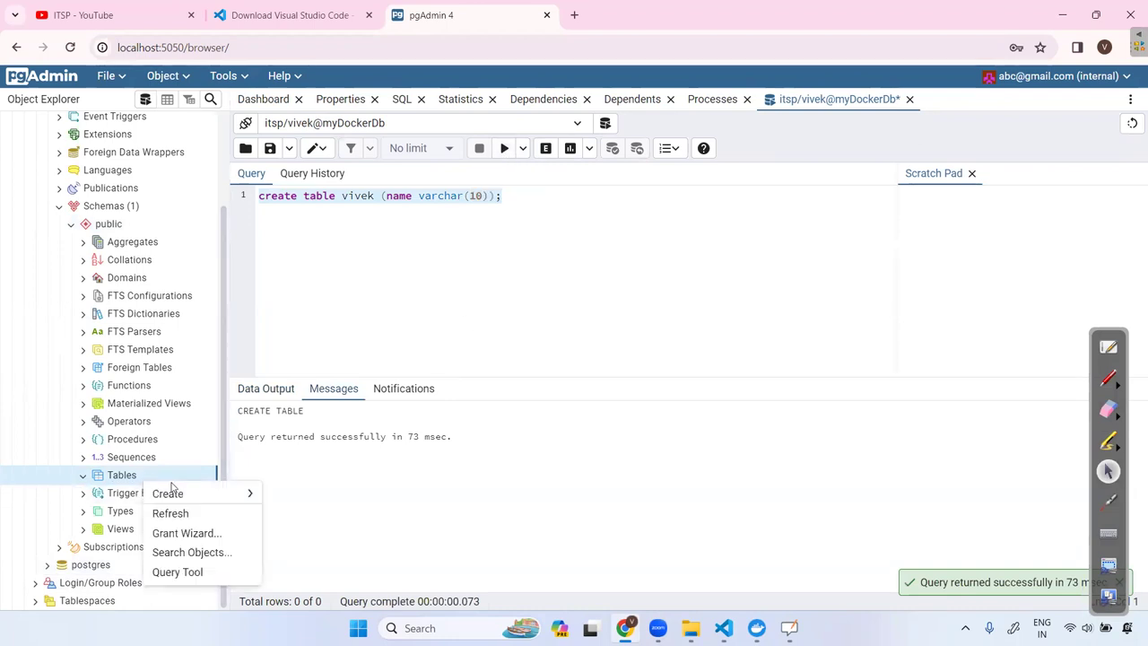
left_click(170, 512)
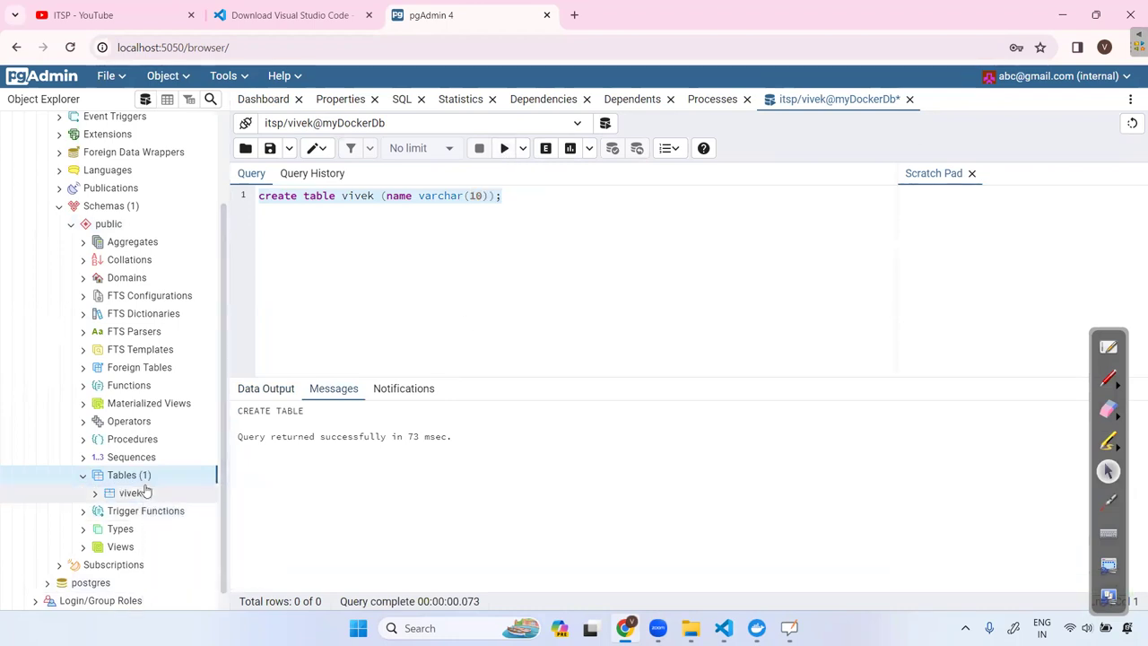
left_click(130, 493)
right_click(130, 495)
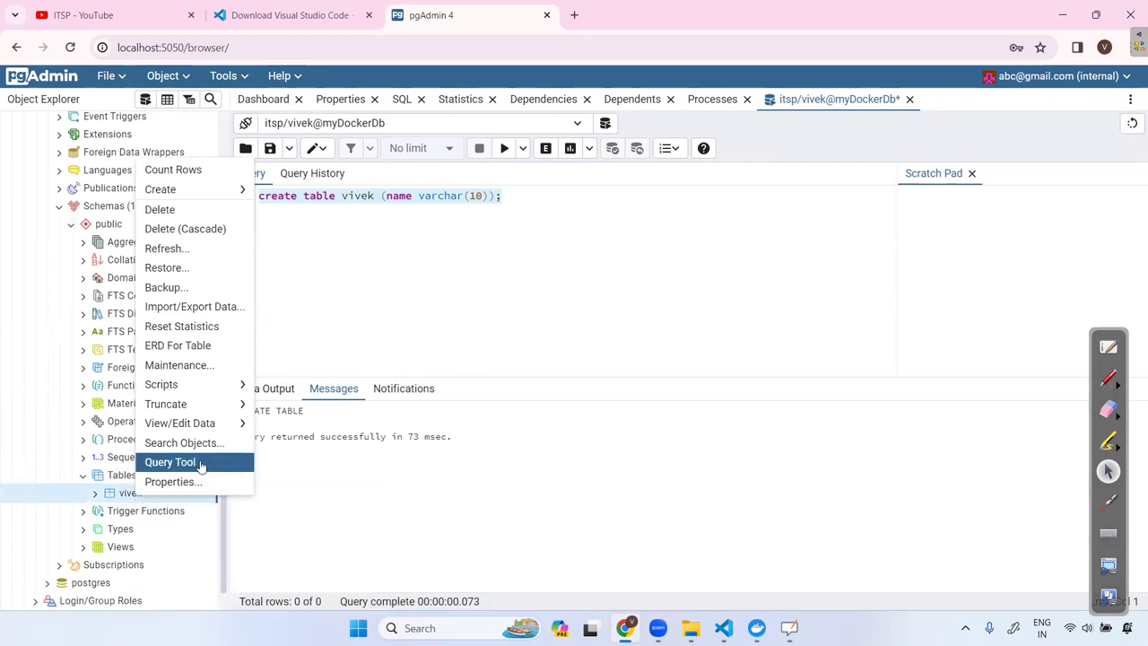
mouse_move(215, 430)
left_click(280, 426)
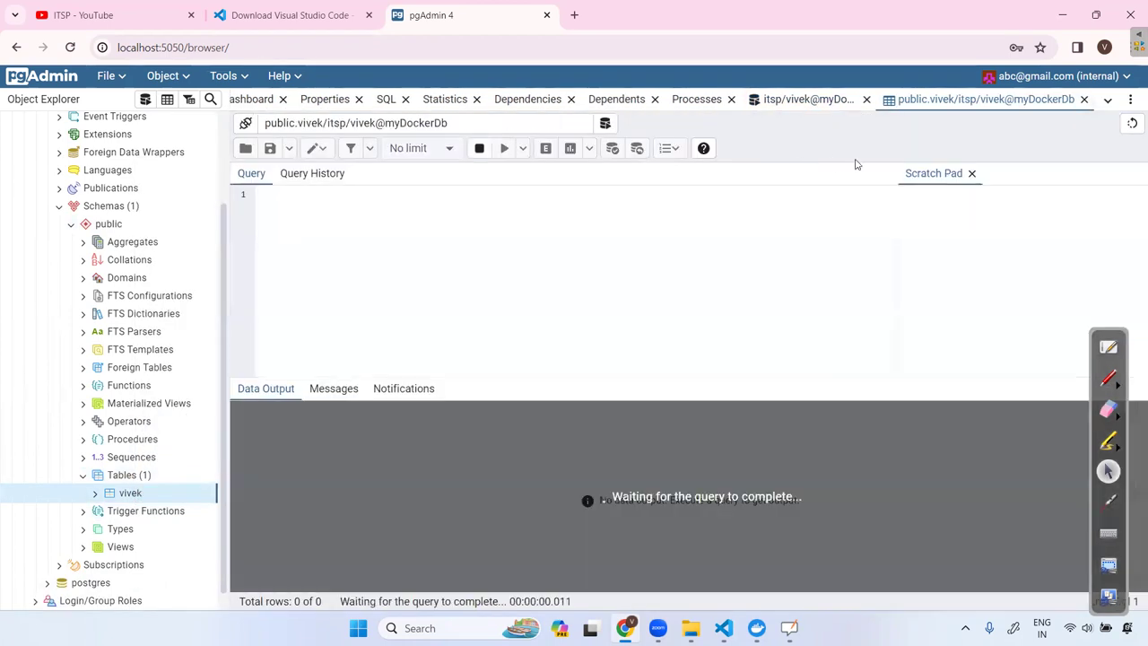
left_click(811, 99)
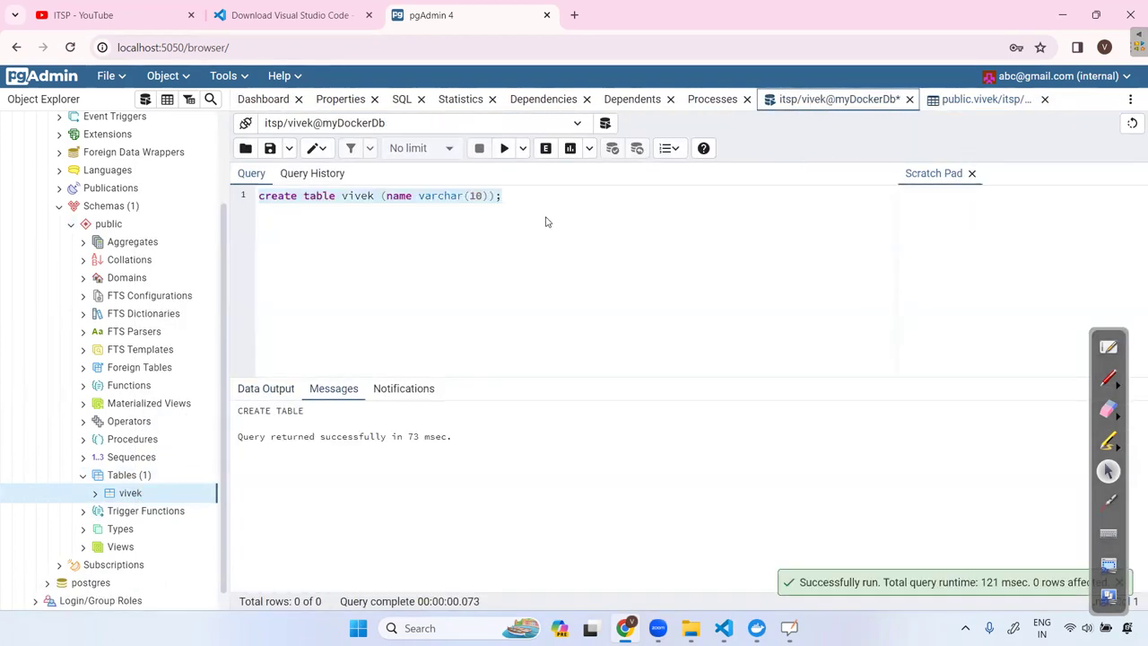
left_click(528, 199)
Add insert table vivek value('vivek') on a new line and execute it.
key("Return")
key("Return")
type("insert ")
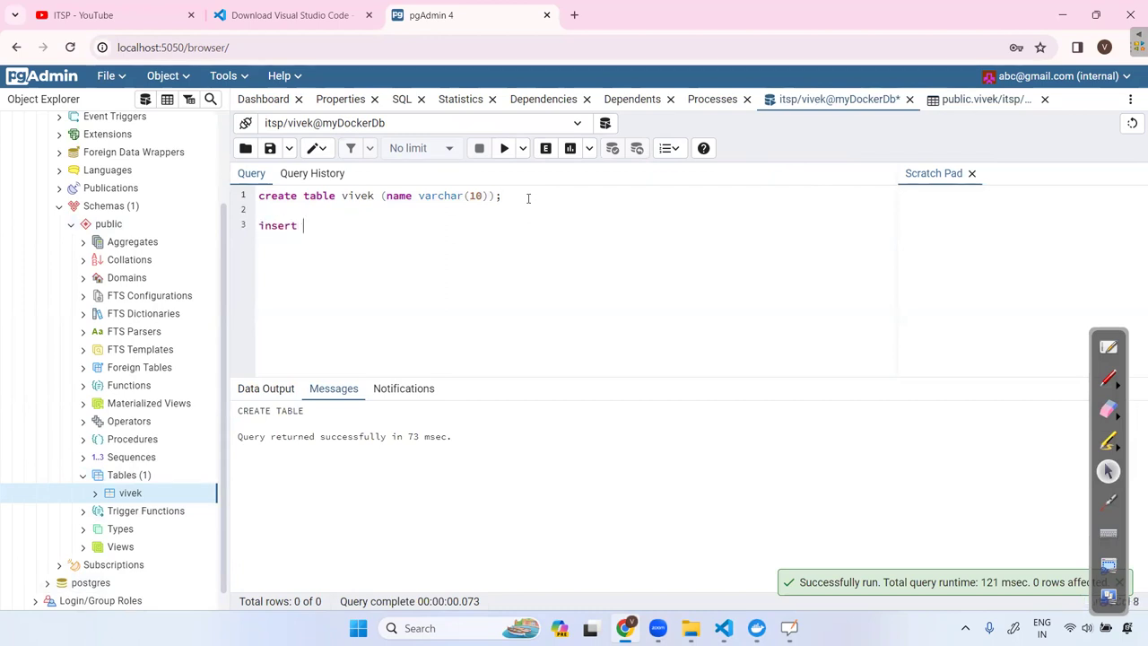
type("table vivek  value('vivek")
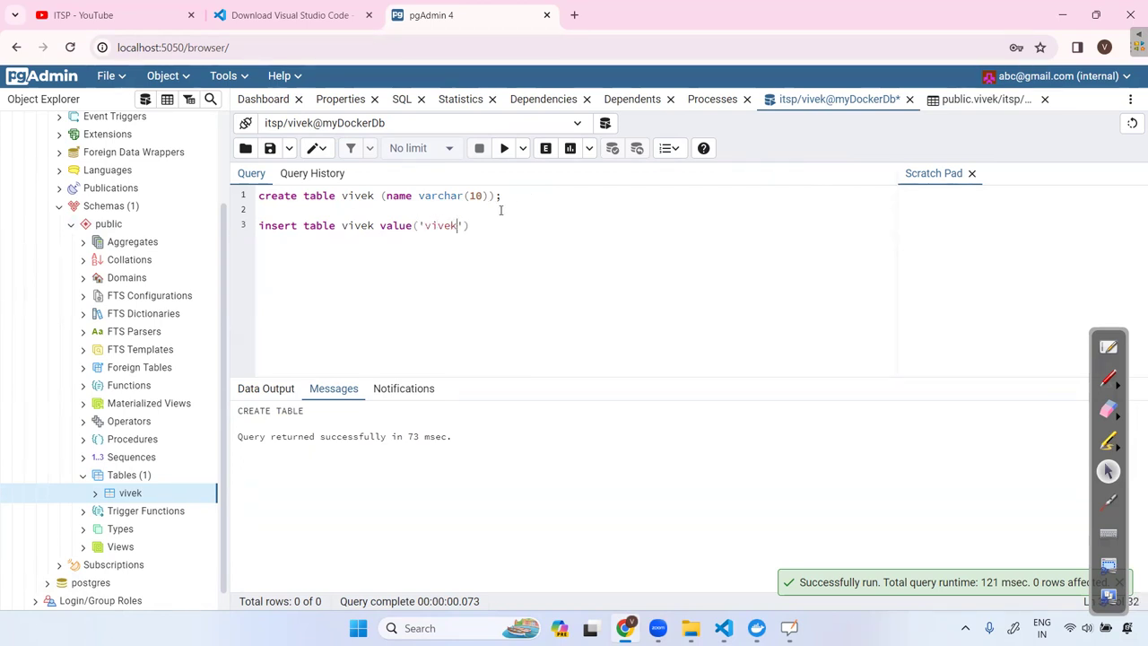
left_click(248, 227)
left_click(503, 151)
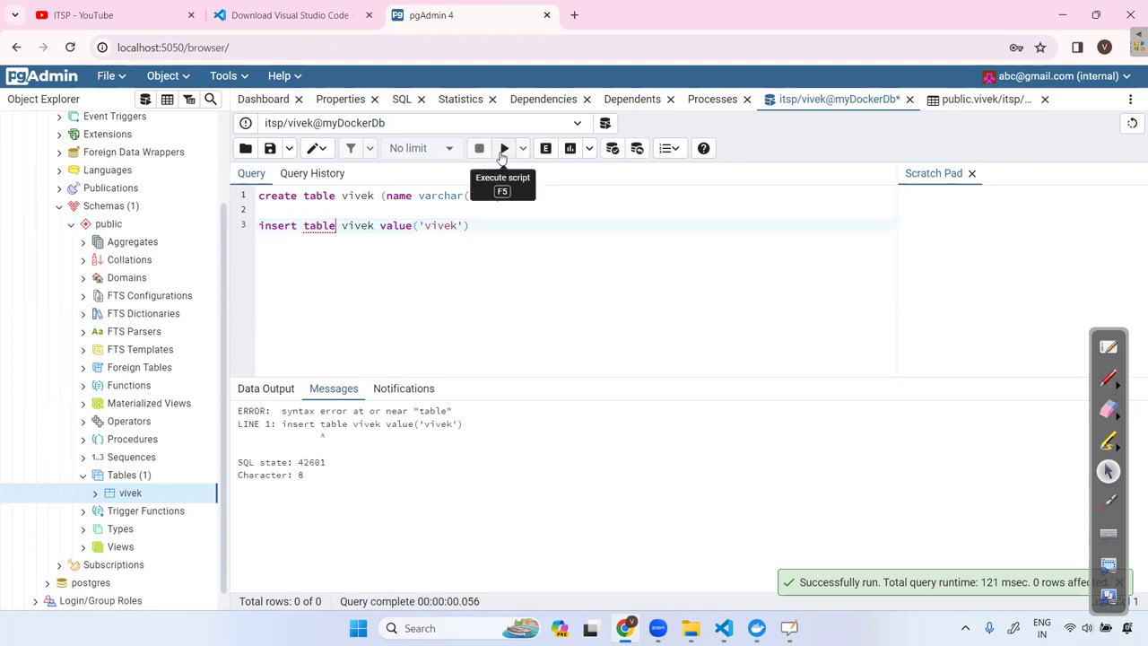
Remove 'table' from the insert, execute again, then select the failed statement to delete.
double_click(320, 225)
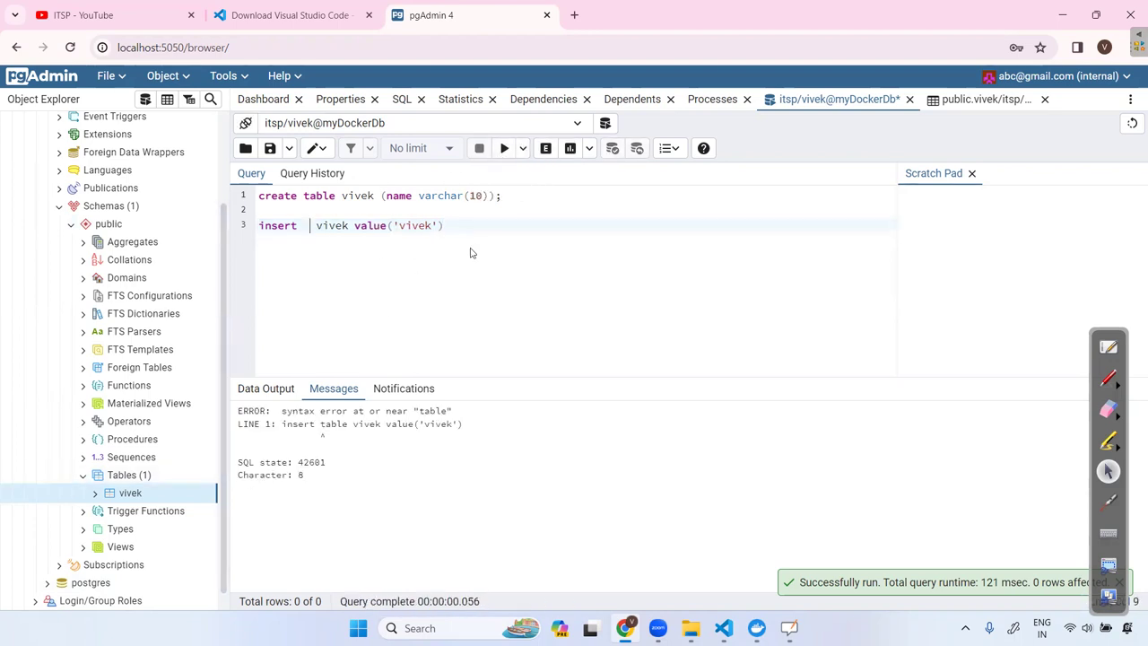
left_click_drag(454, 220, 257, 225)
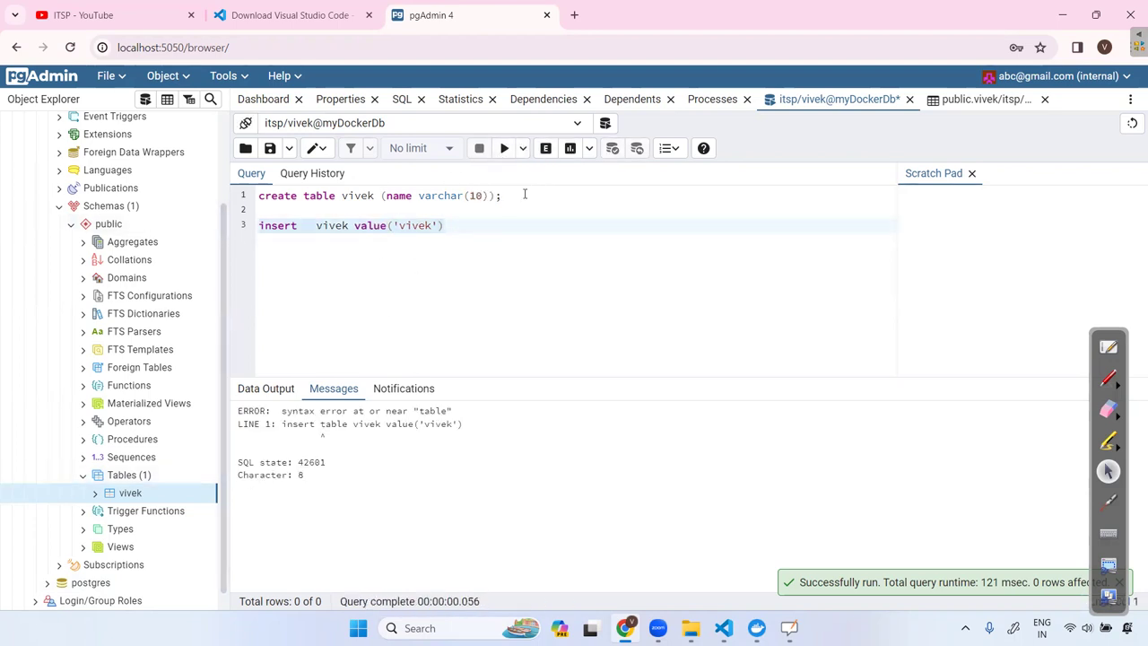
left_click(503, 149)
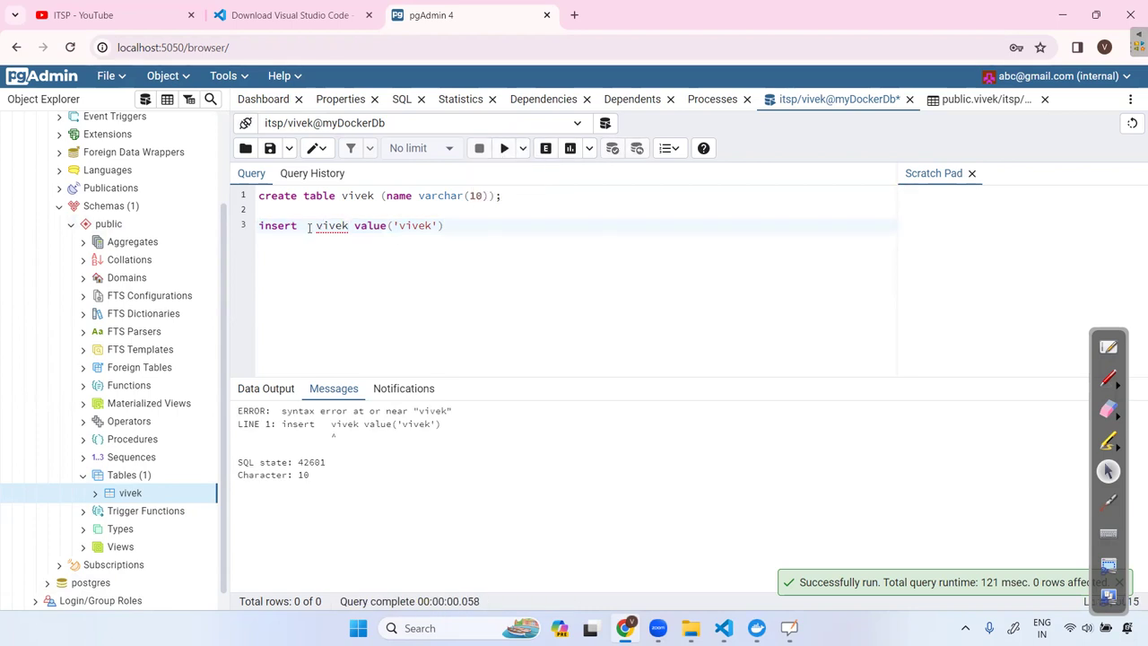
key("BackSpace")
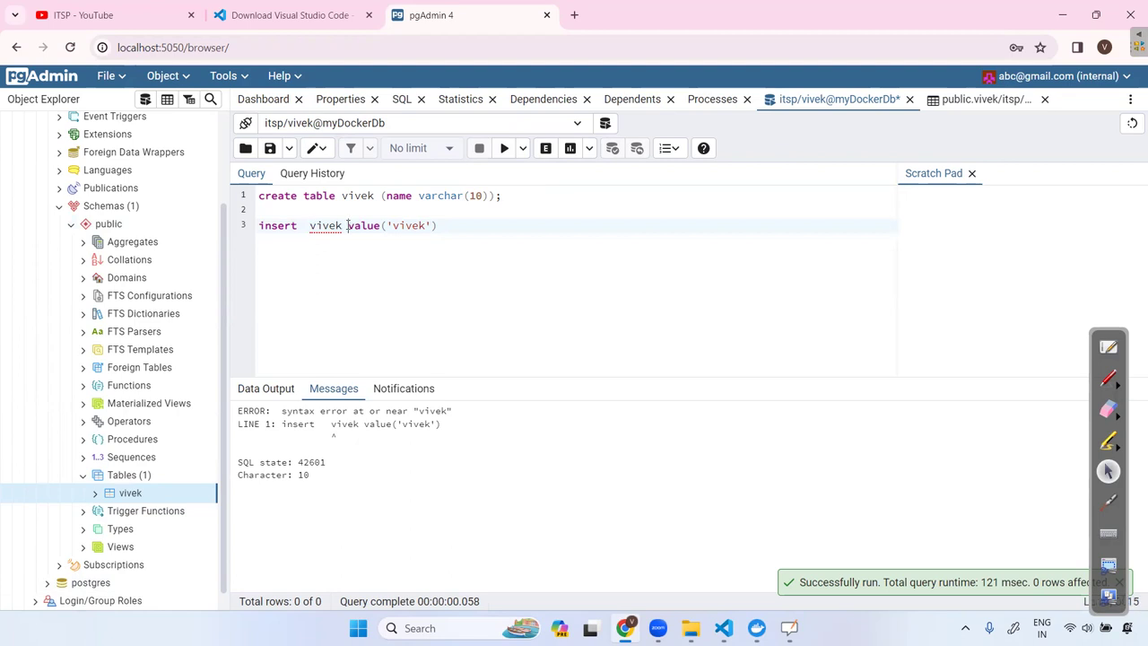
left_click_drag(424, 227, 258, 225)
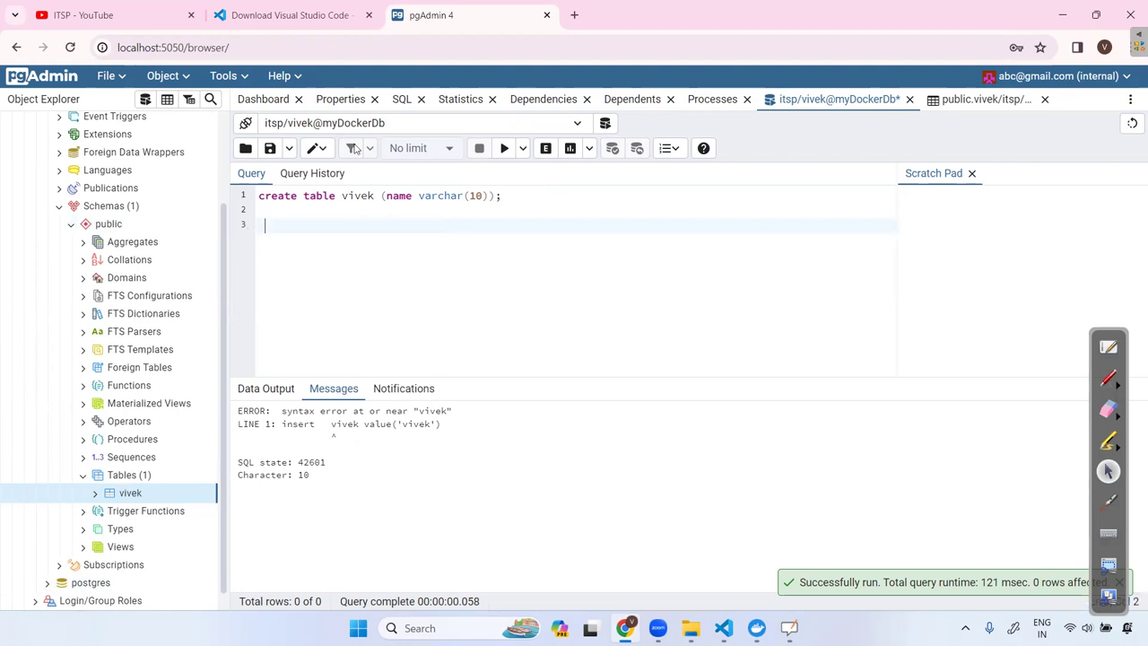